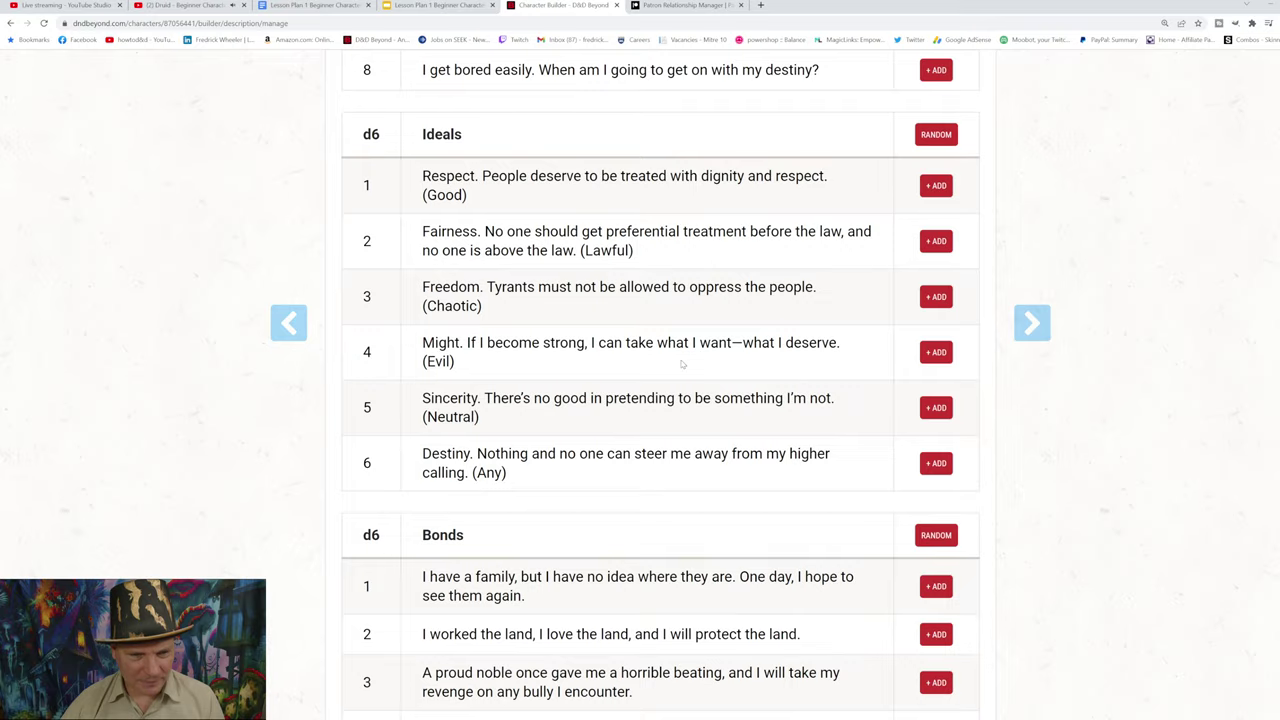
Step: Add the suggested ideal "Respect. People deserve to be treated with dignity and respect. (Good)" to the character
scroll(681, 363, up, 3)
scroll(681, 364, up, 1)
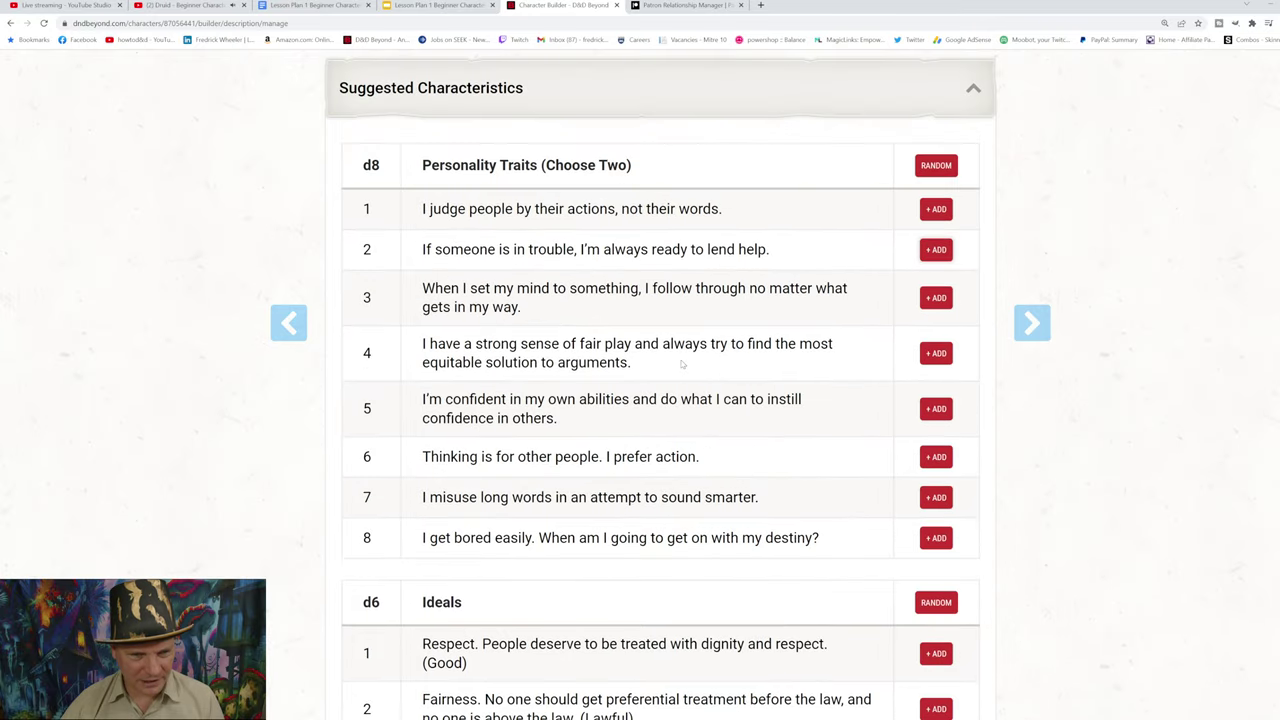
scroll(680, 364, down, 3)
scroll(681, 364, down, 1)
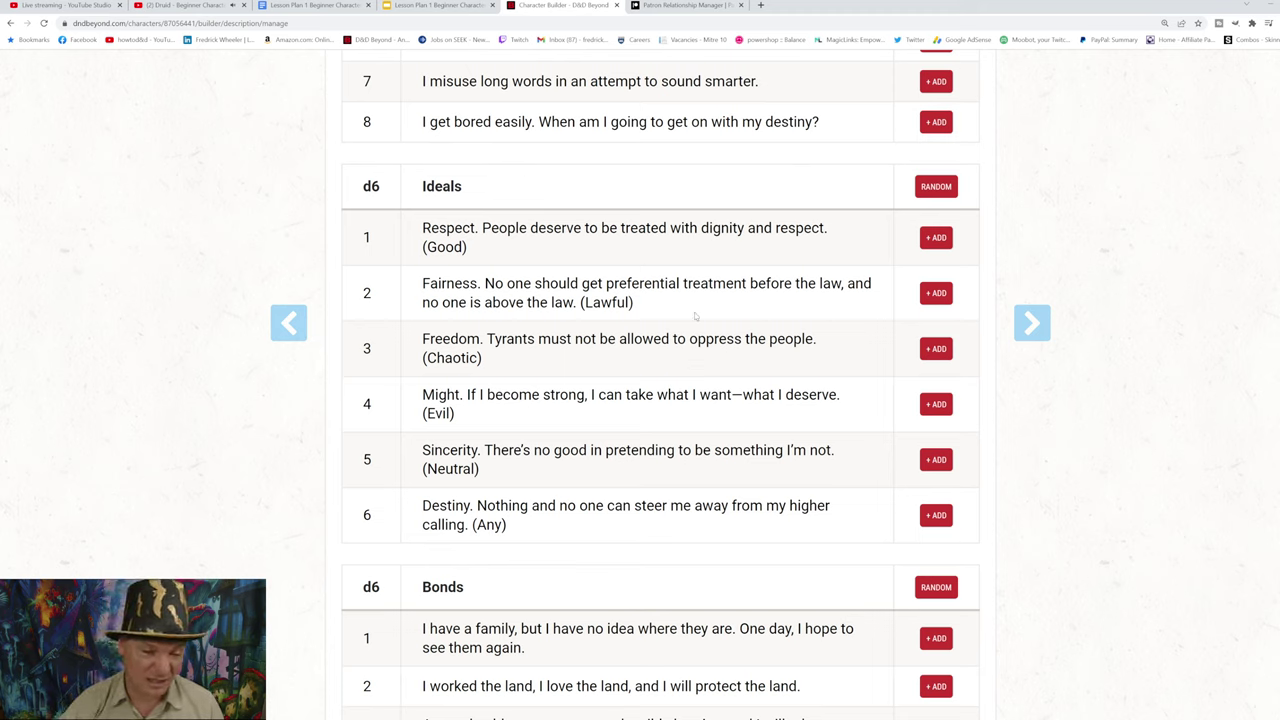
click(938, 240)
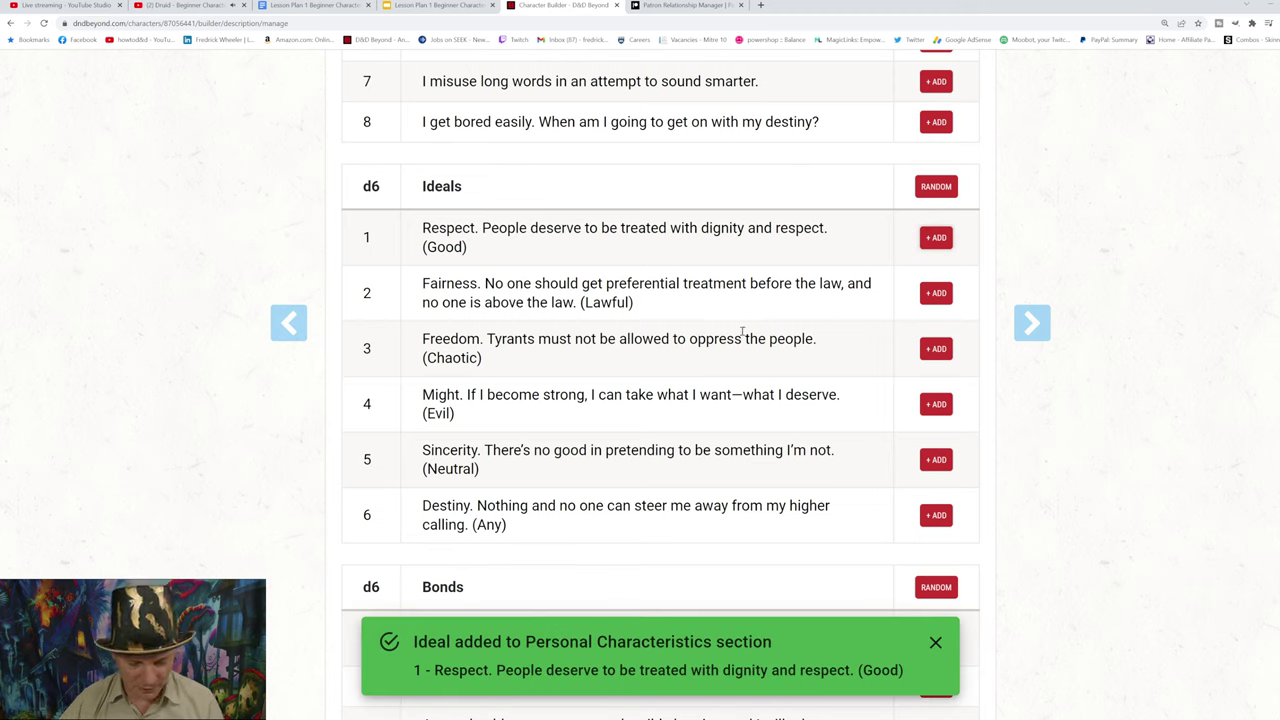
Step: Add suggested bond 4 about tools as symbols of a past life and suggested flaw 5 about secretly wanting to be a tyrant
scroll(690, 340, down, 5)
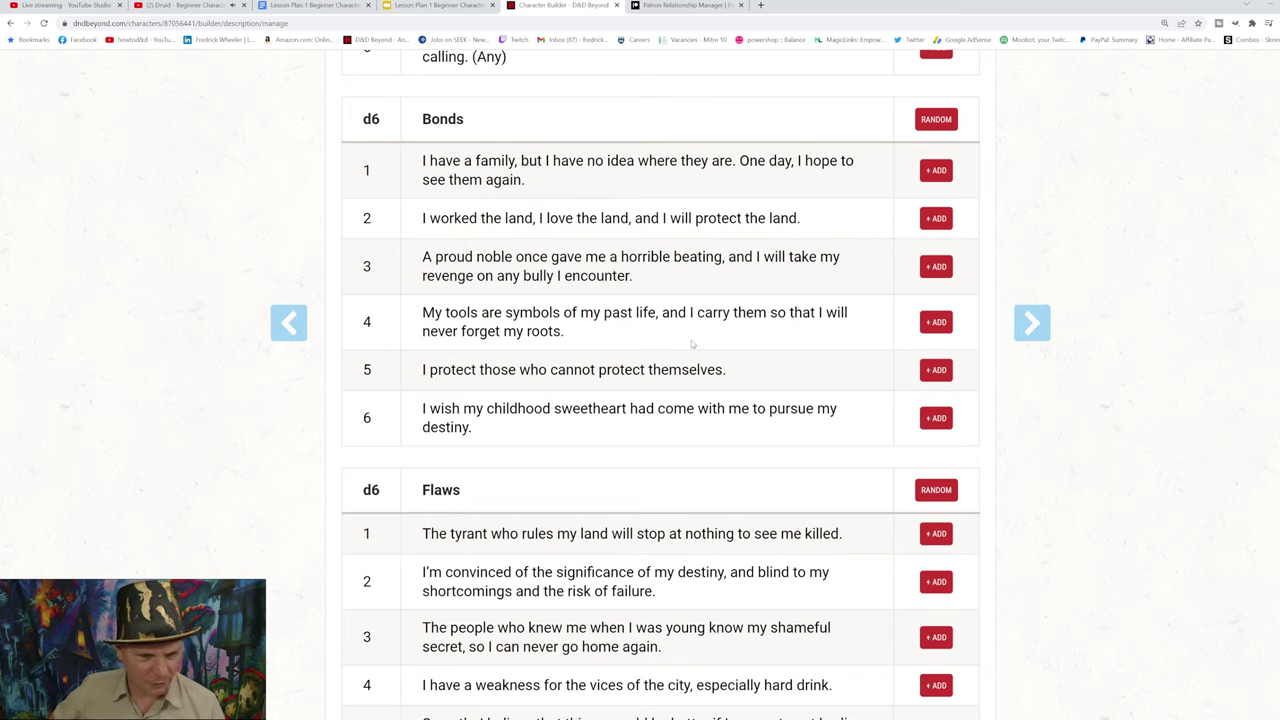
click(936, 323)
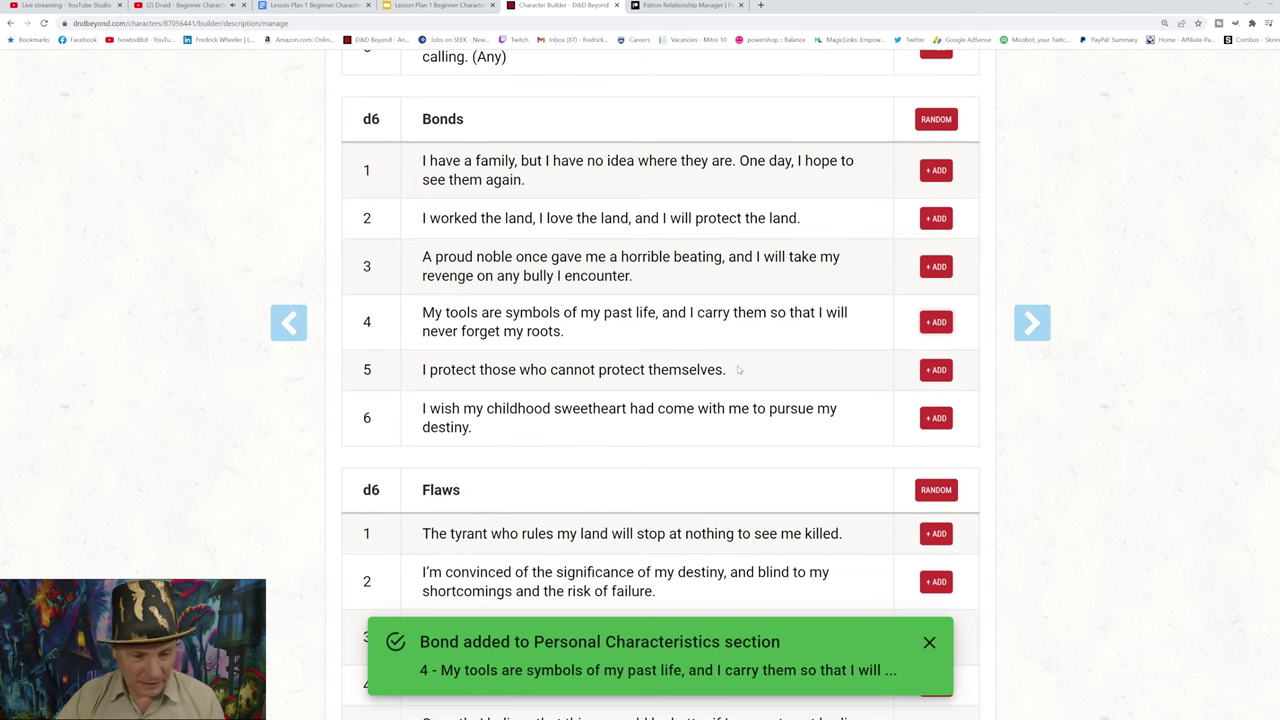
scroll(737, 371, down, 3)
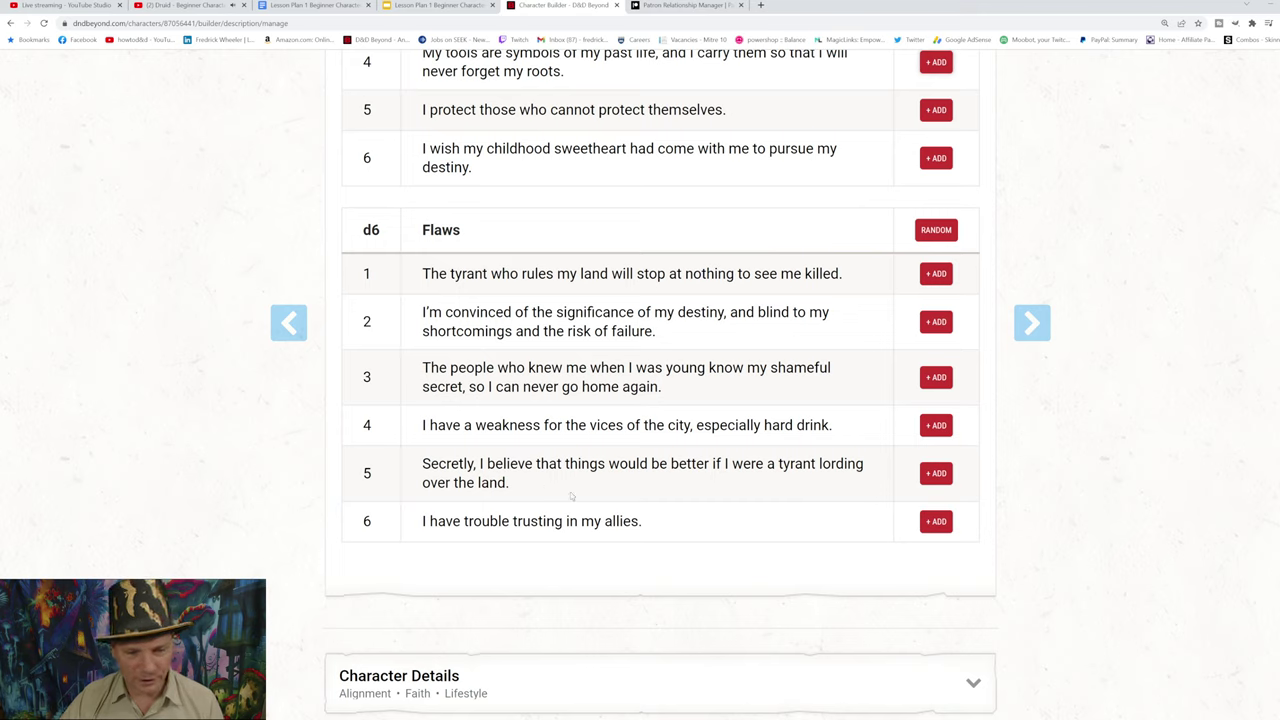
click(937, 476)
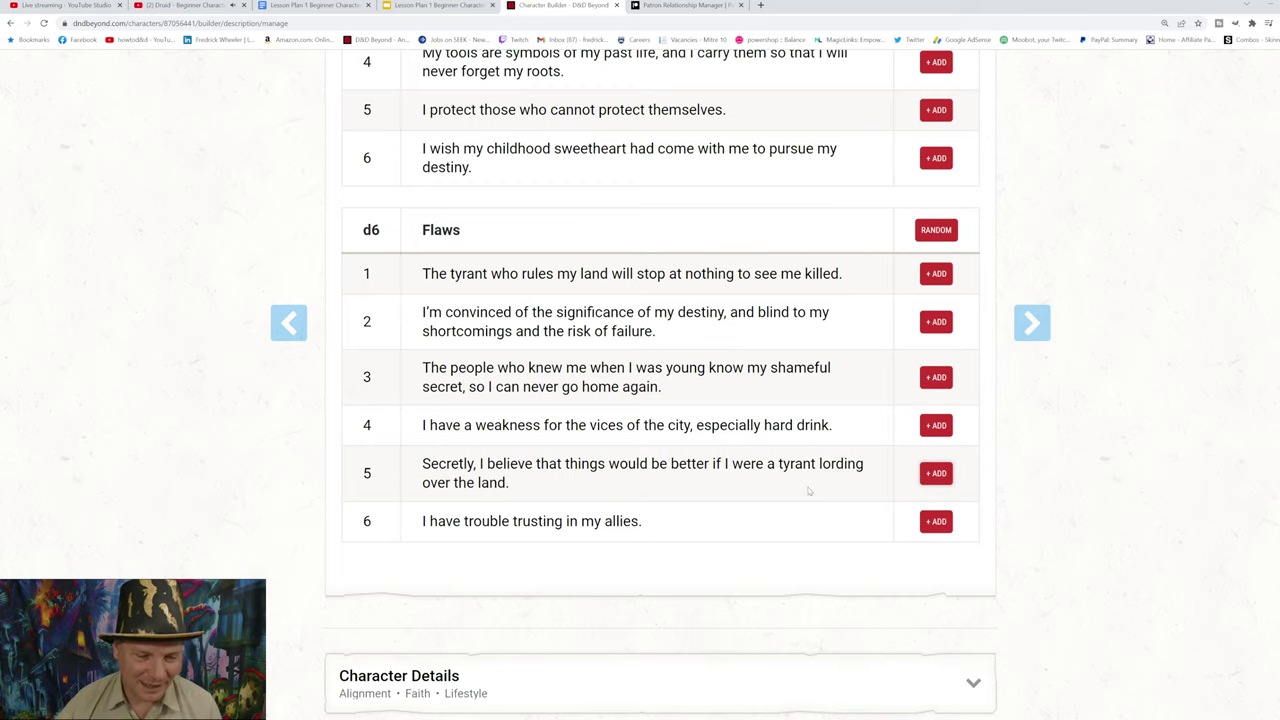
Step: Expand the Character Details section and set the alignment to Neutral
scroll(750, 482, down, 3)
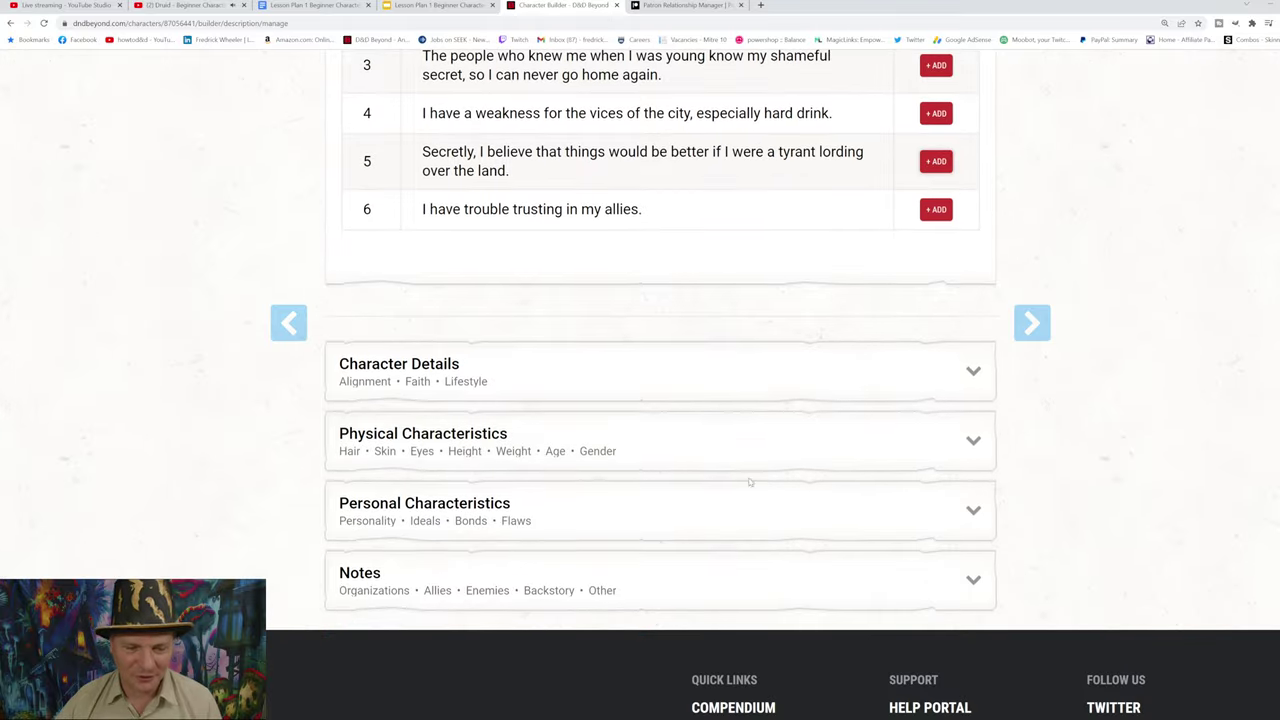
click(973, 372)
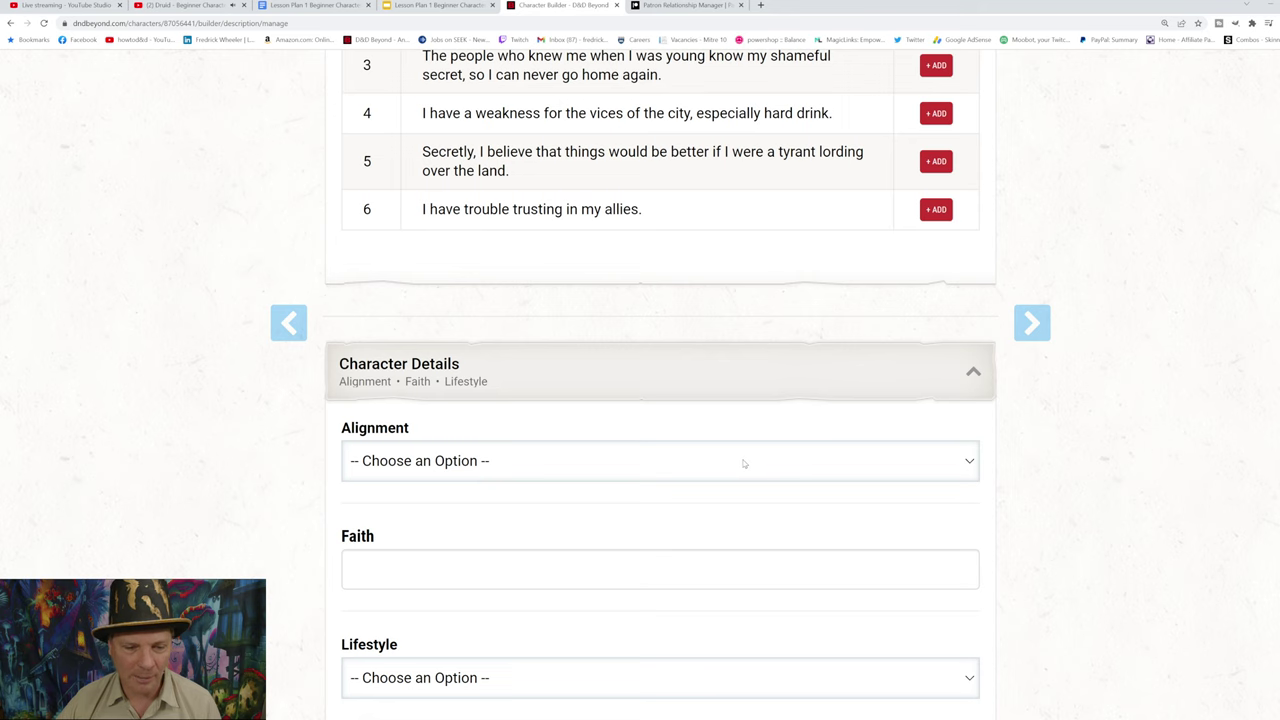
click(387, 624)
Step: Enter Moon as the character's faith and look at the lifestyle choices
scroll(516, 511, down, 3)
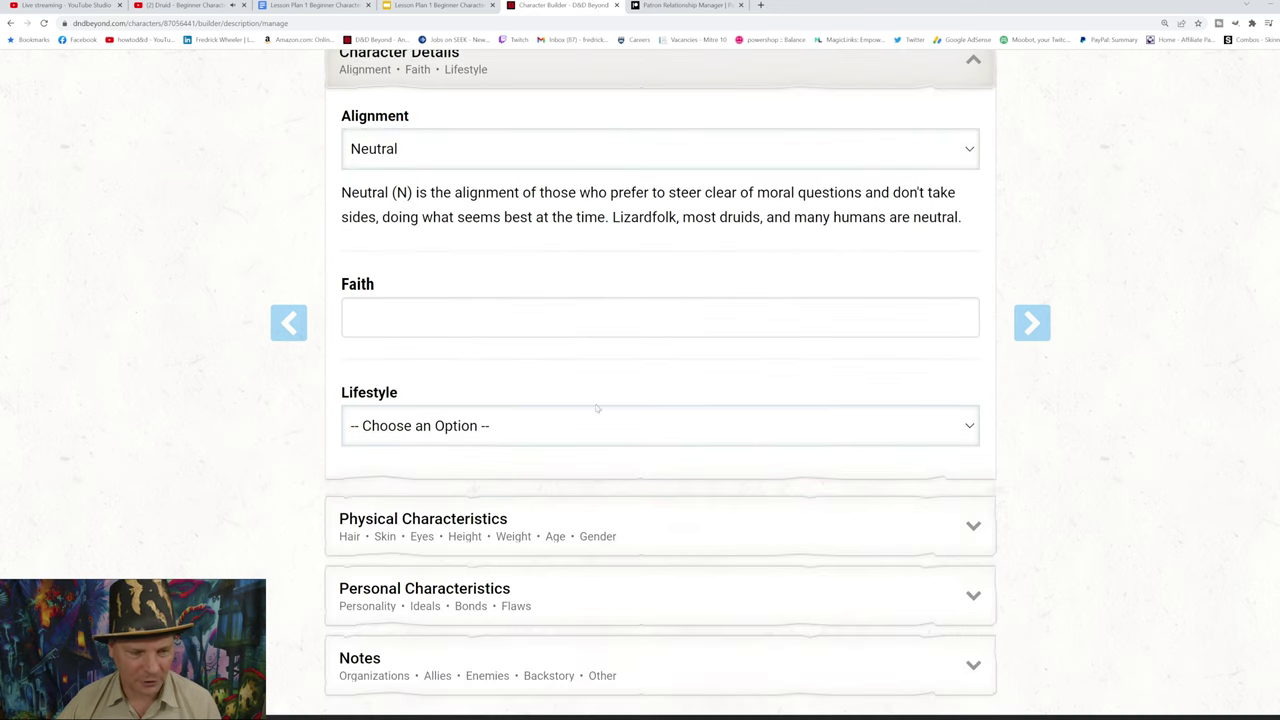
click(420, 320)
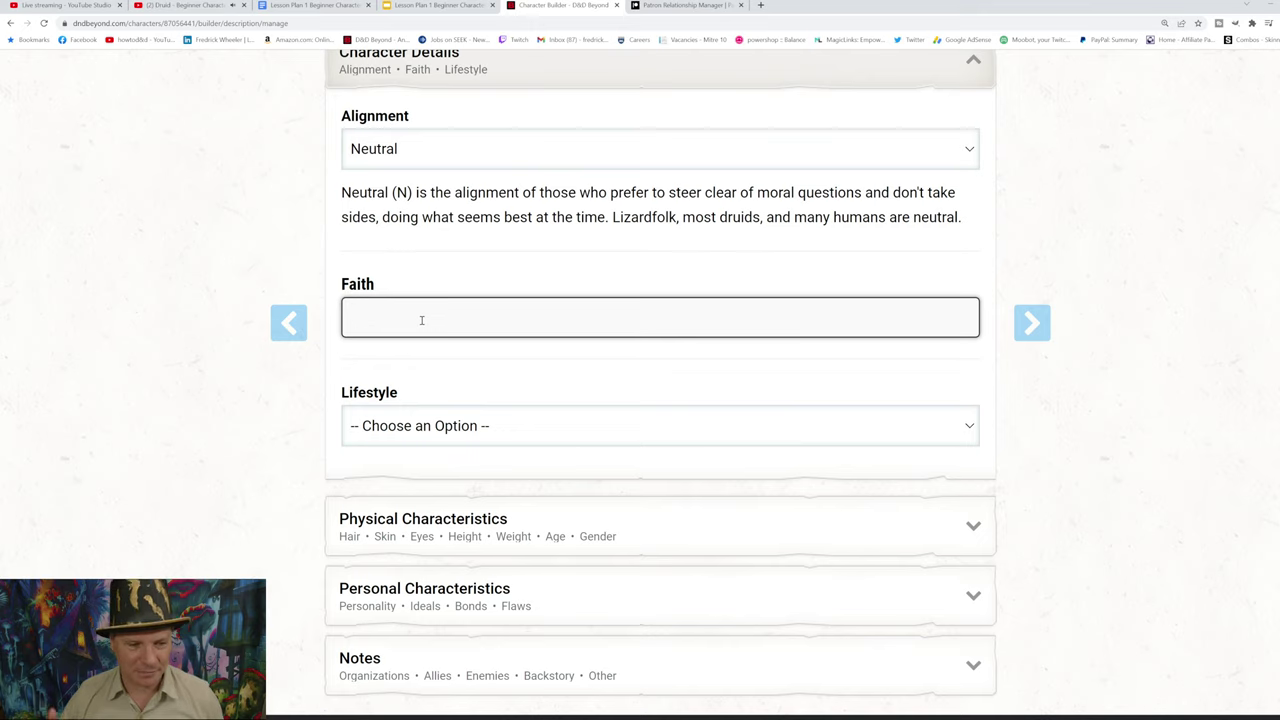
text(Moon)
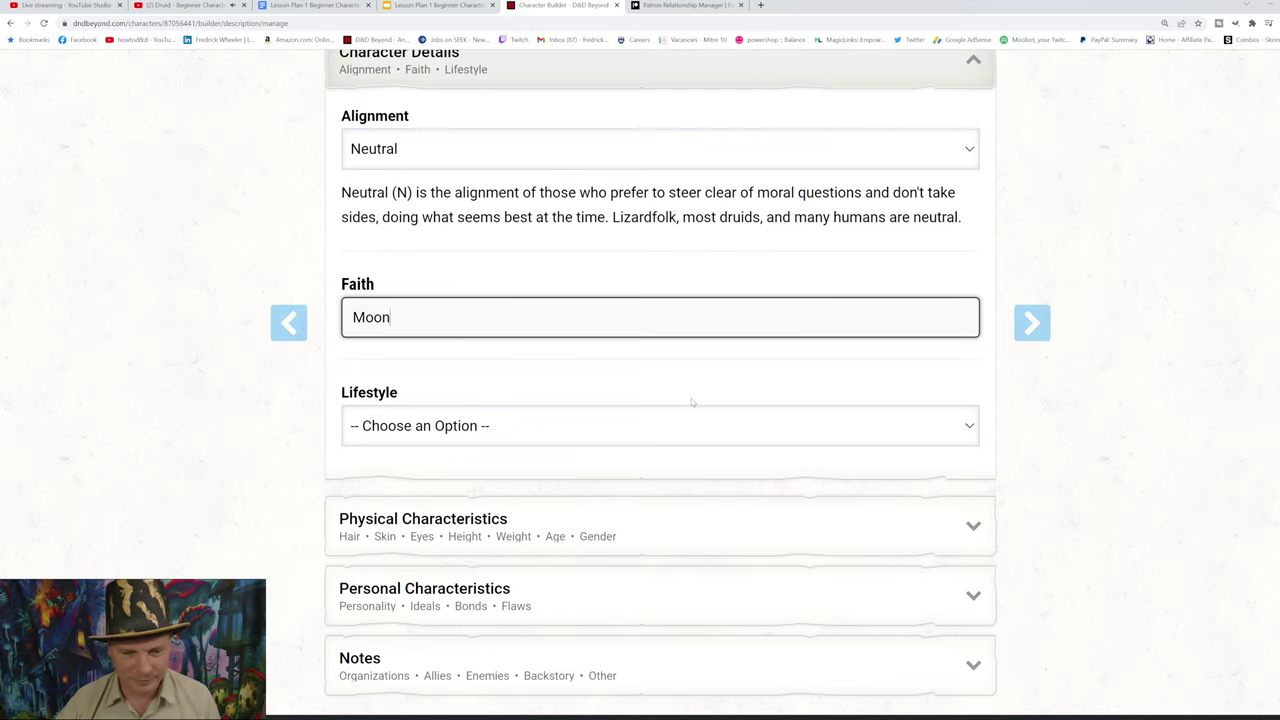
scroll(691, 403, down, 1)
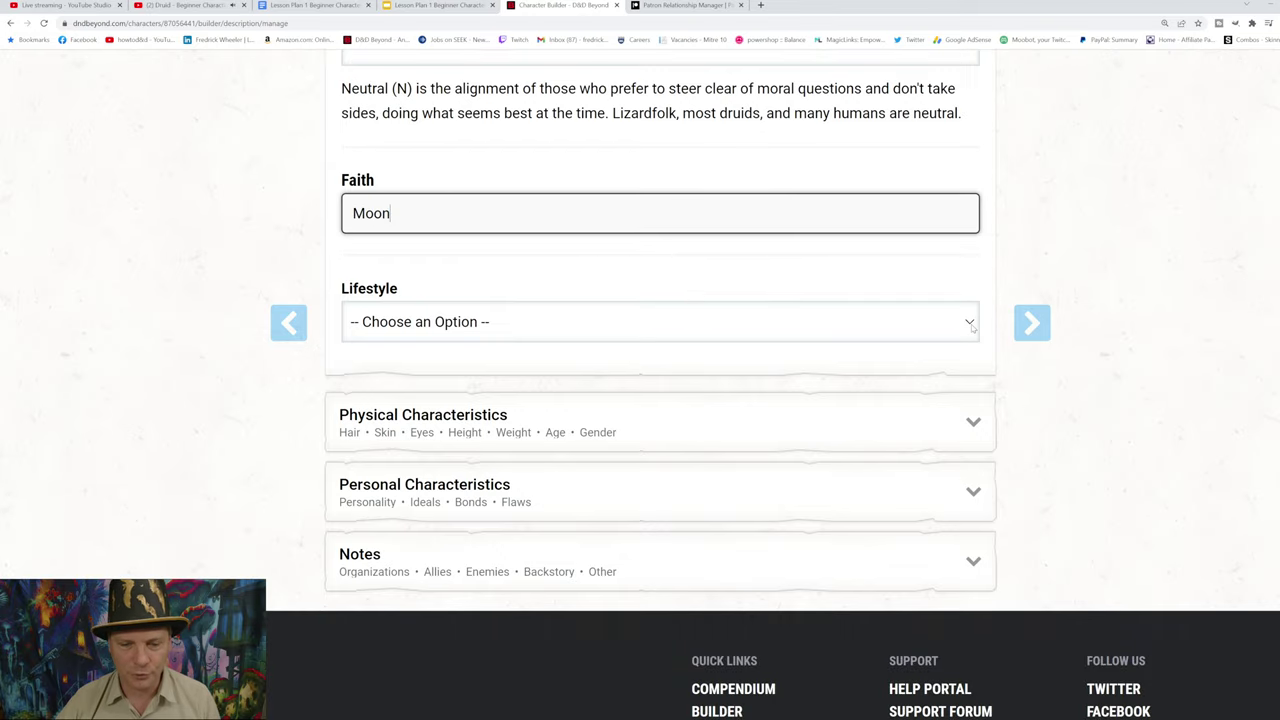
click(889, 345)
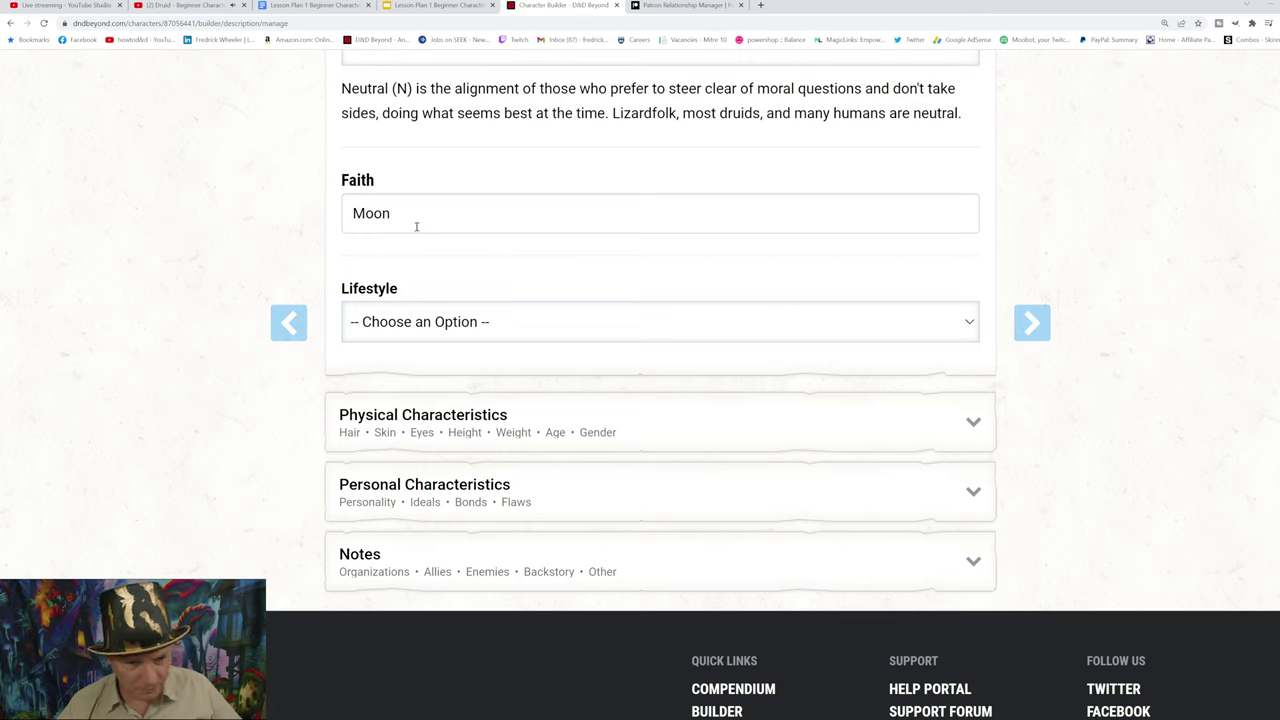
Step: Change the character's faith to Chauntea and set the lifestyle to Poor (2SP)
drag(402, 214, 345, 211)
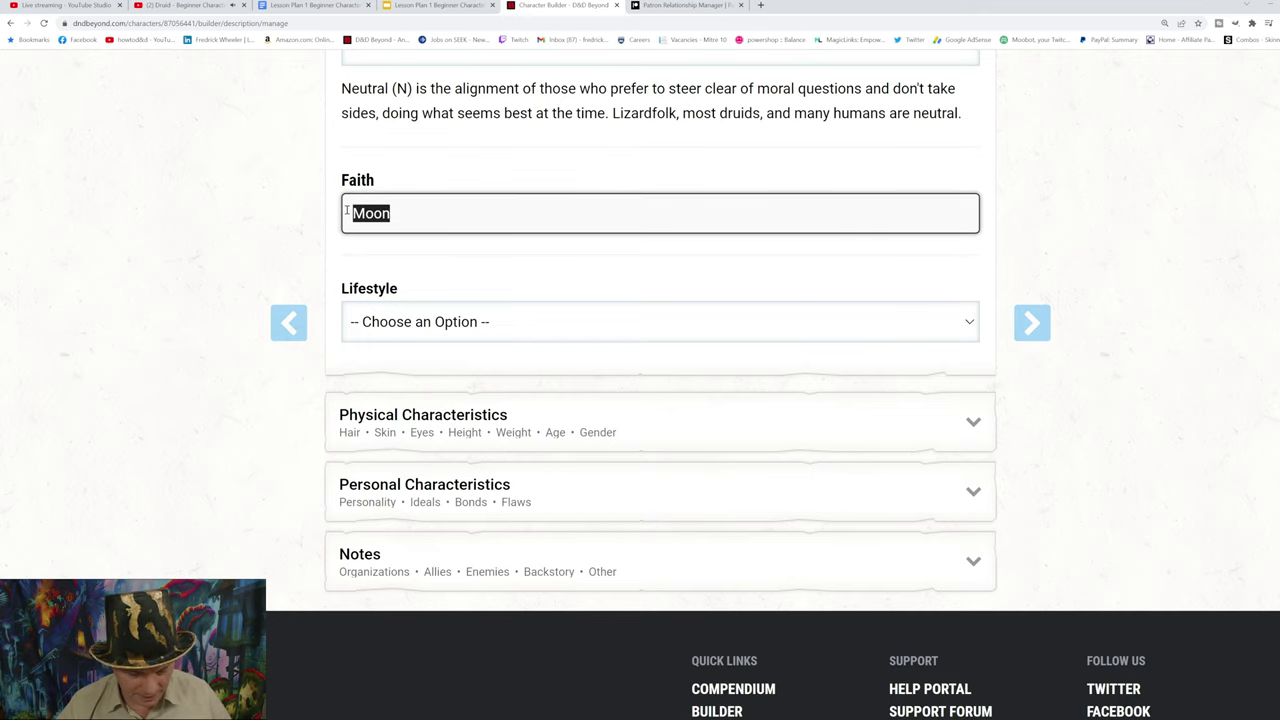
text(C)
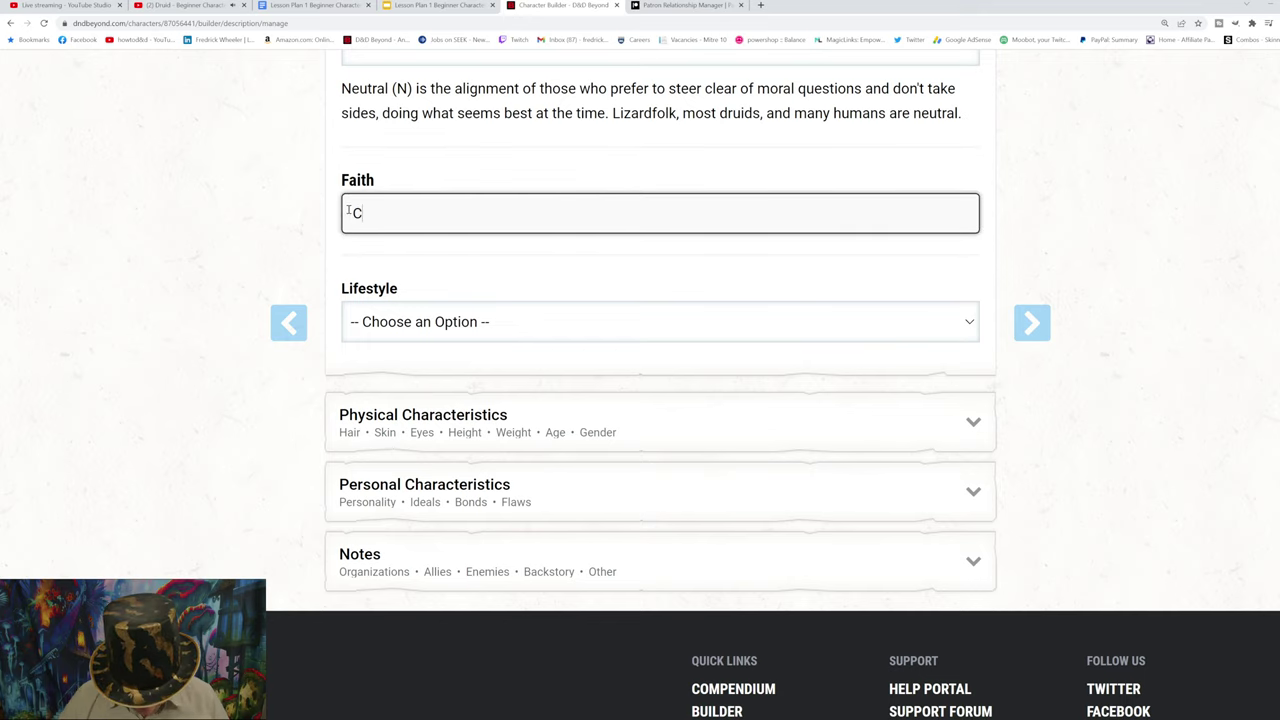
text(hauntea)
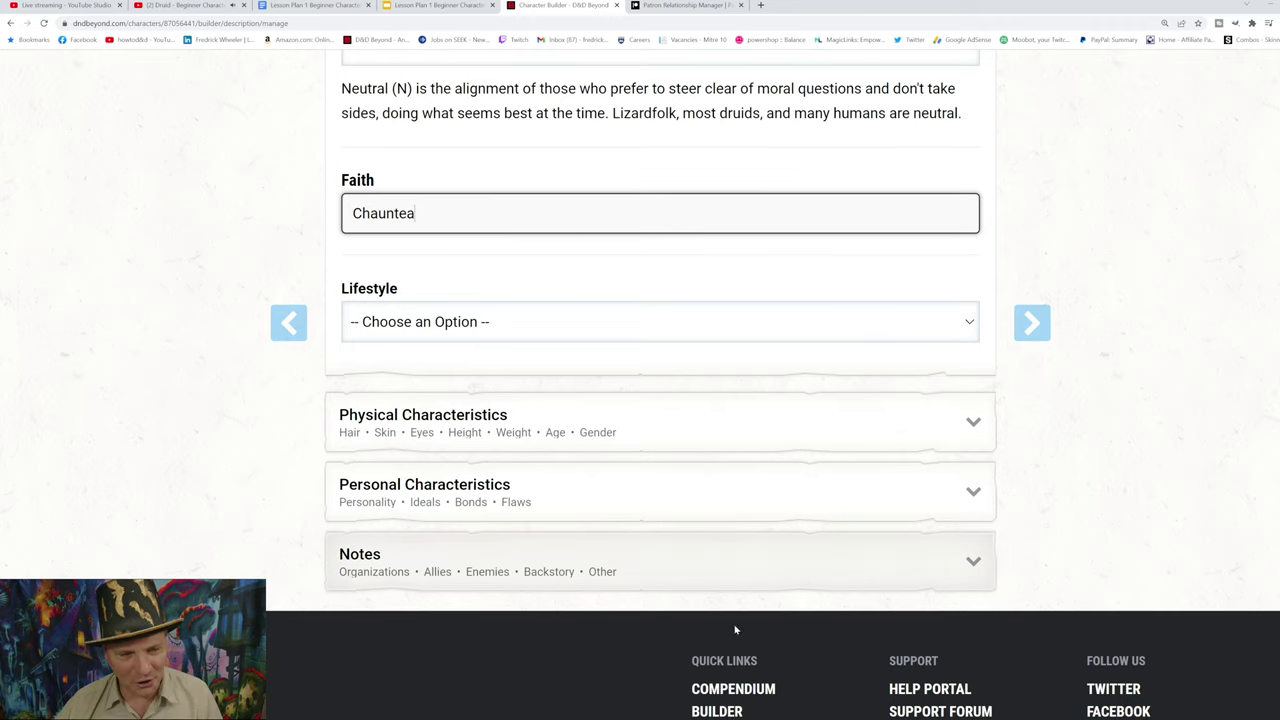
click(625, 346)
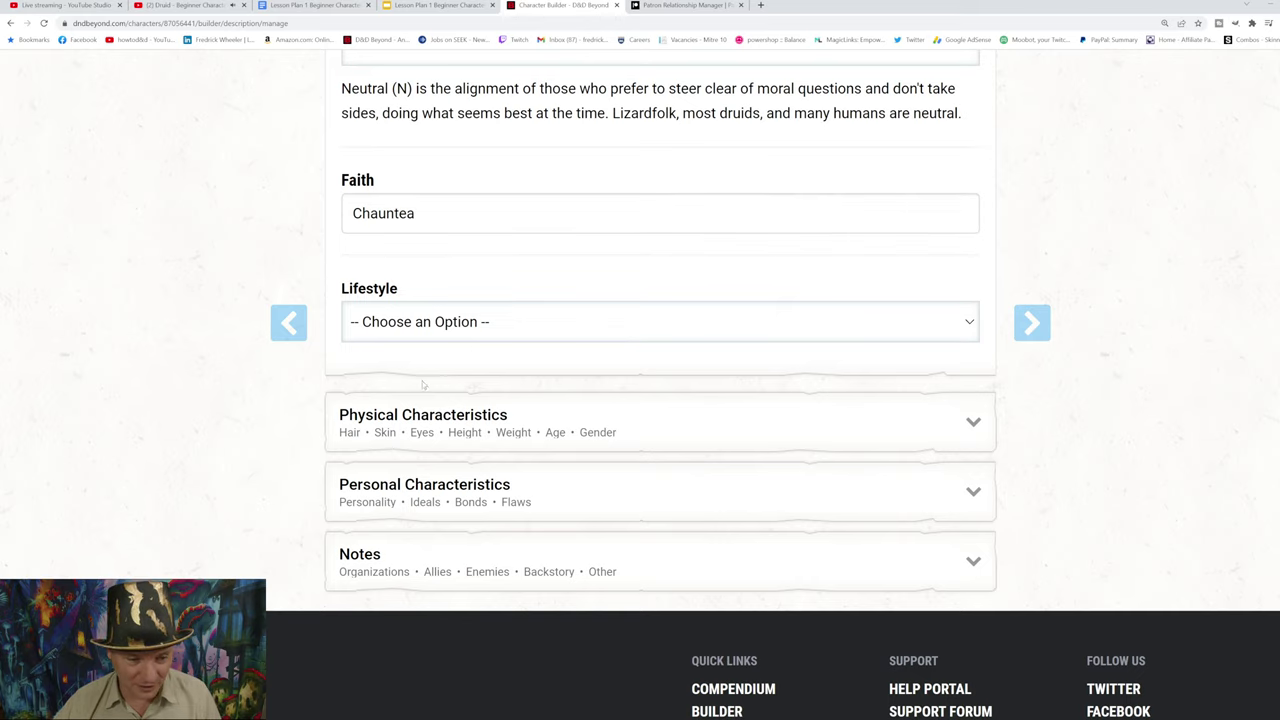
key(p)
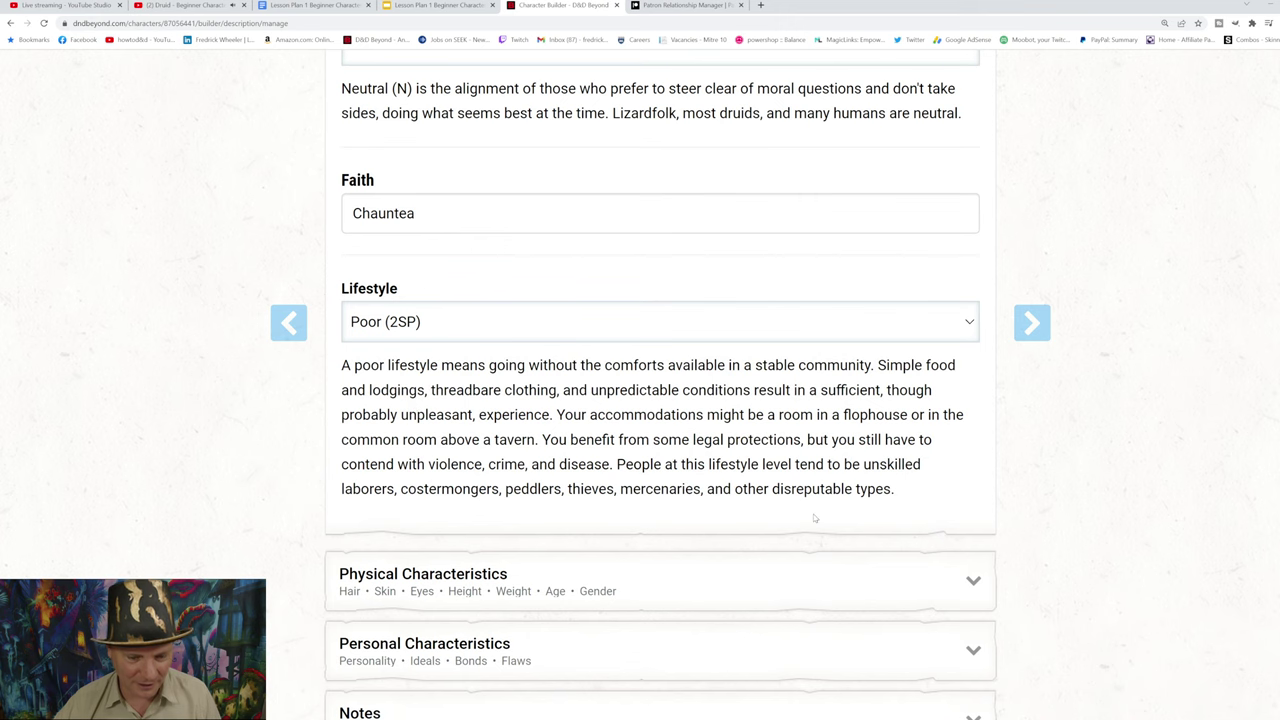
Step: Expand the Physical Characteristics section and look through its fields from hair to gender
scroll(815, 518, down, 1)
scroll(814, 518, down, 3)
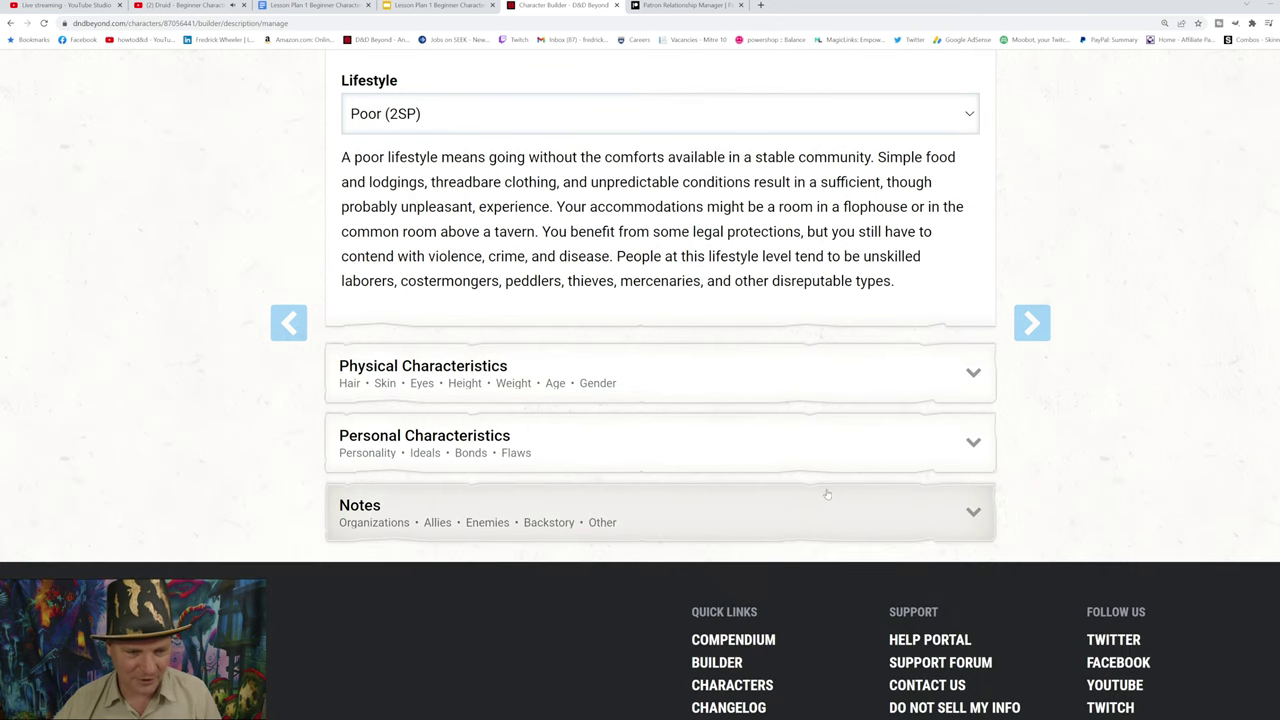
click(972, 372)
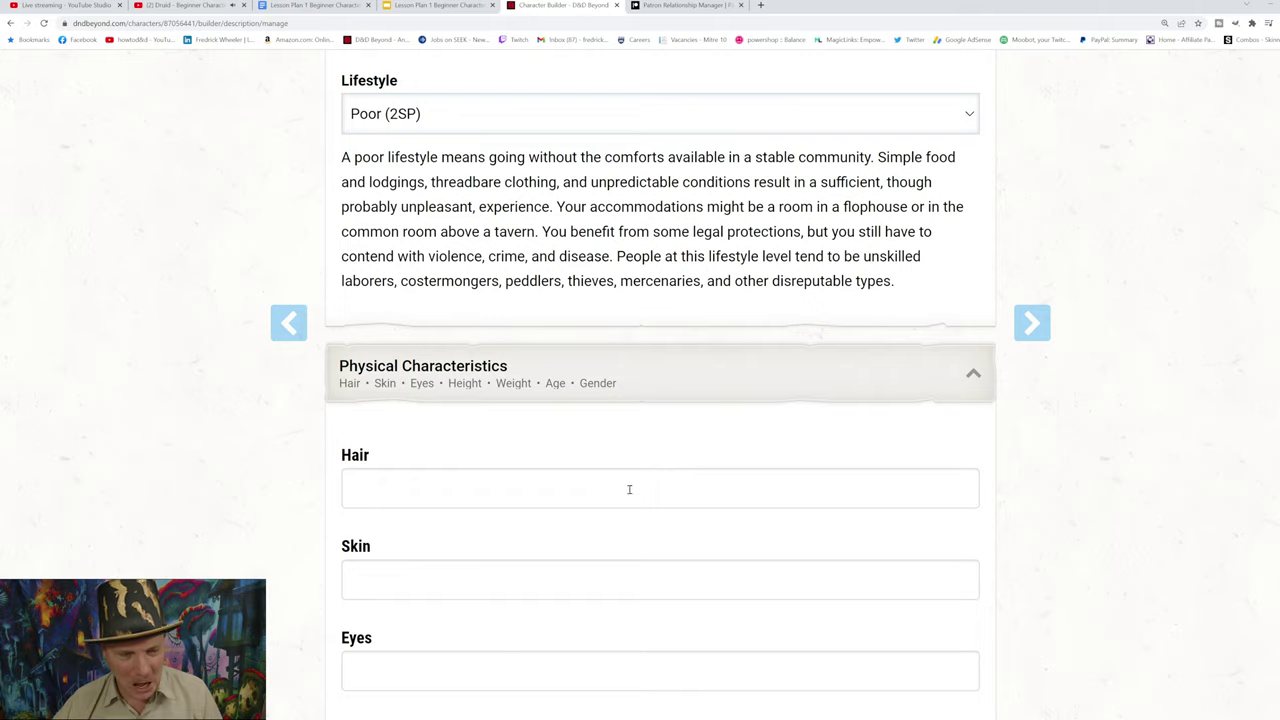
scroll(626, 492, down, 1)
scroll(624, 499, down, 2)
scroll(624, 500, down, 7)
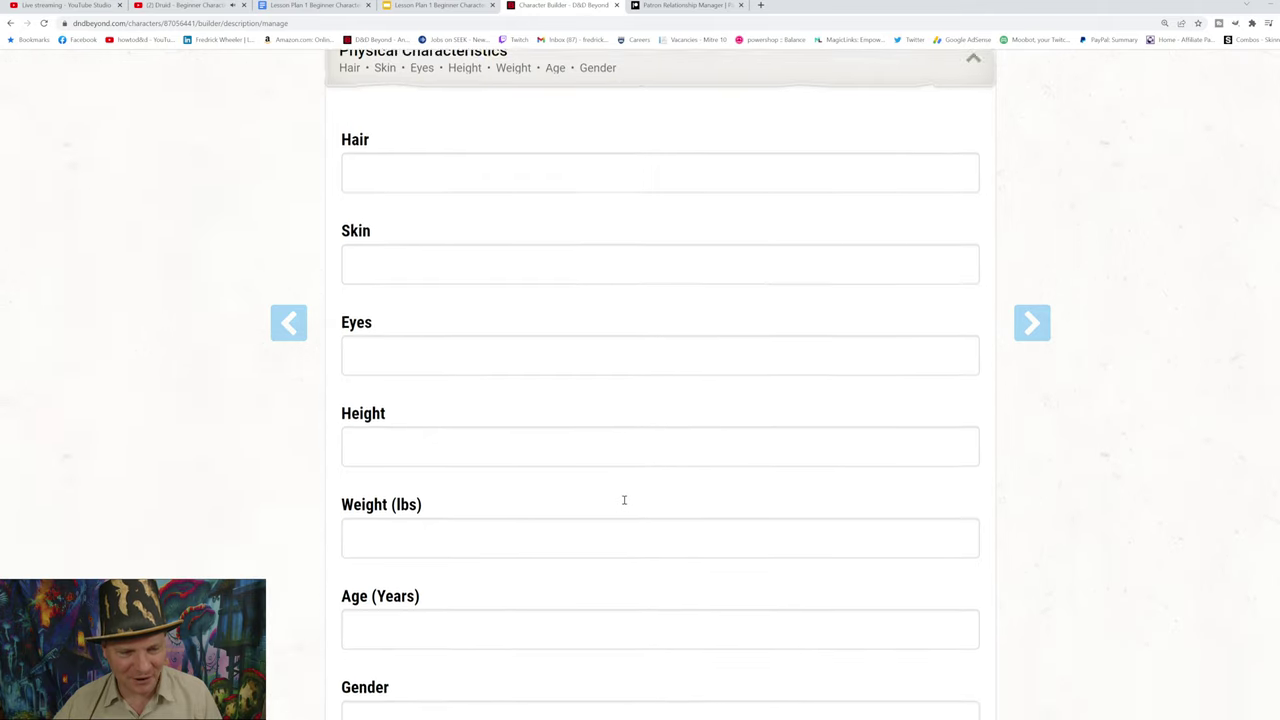
scroll(624, 500, down, 1)
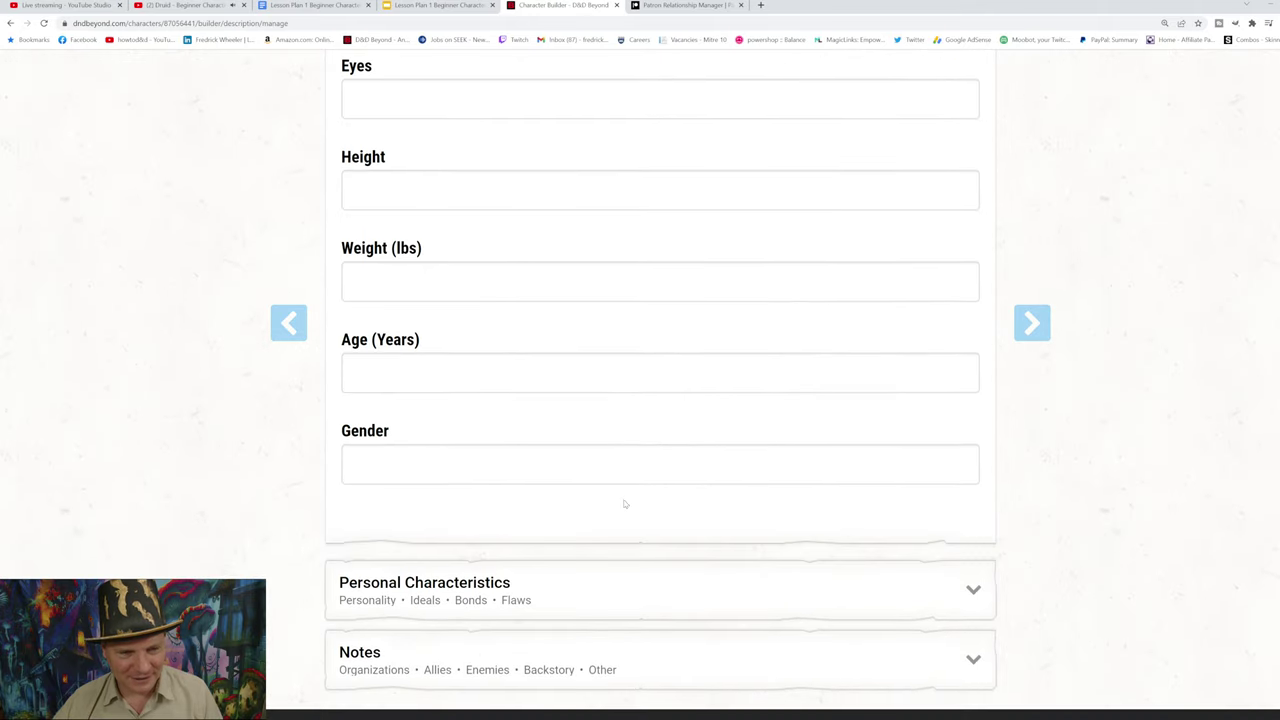
scroll(624, 504, down, 2)
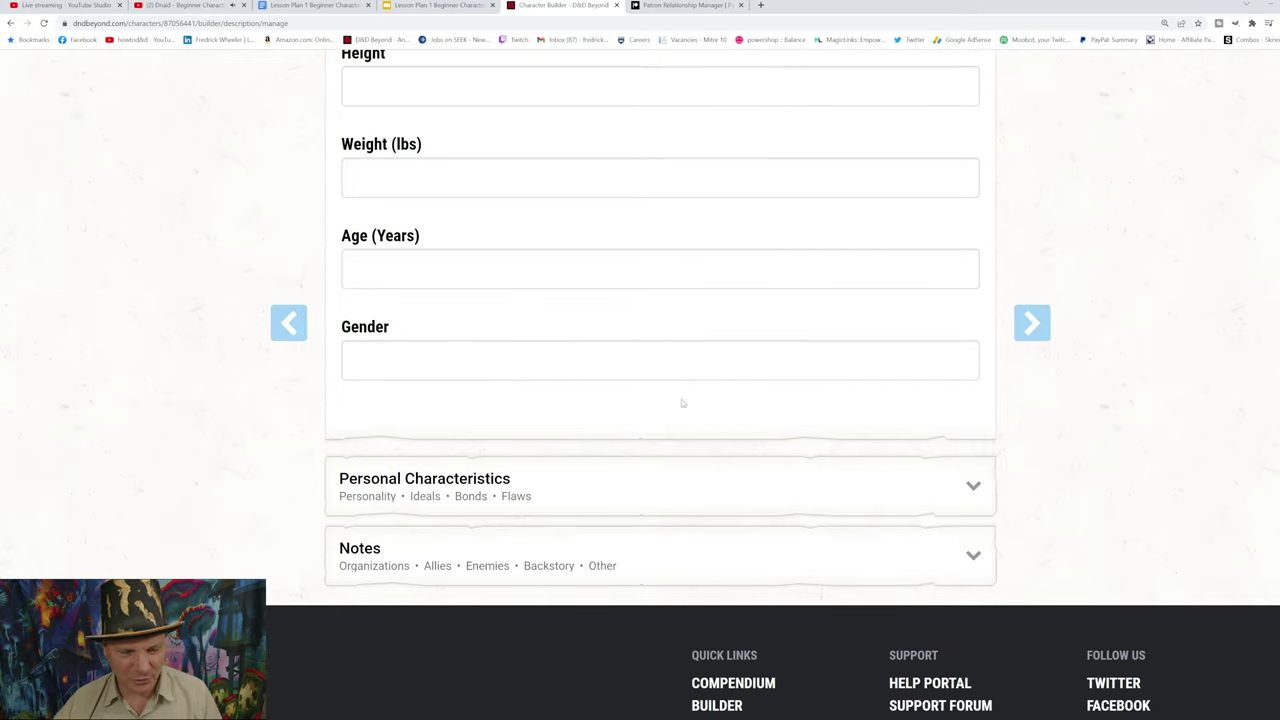
Step: In the Personal Characteristics section, reword the second personality trait so it ends with "ready to lend a help hand."
click(974, 488)
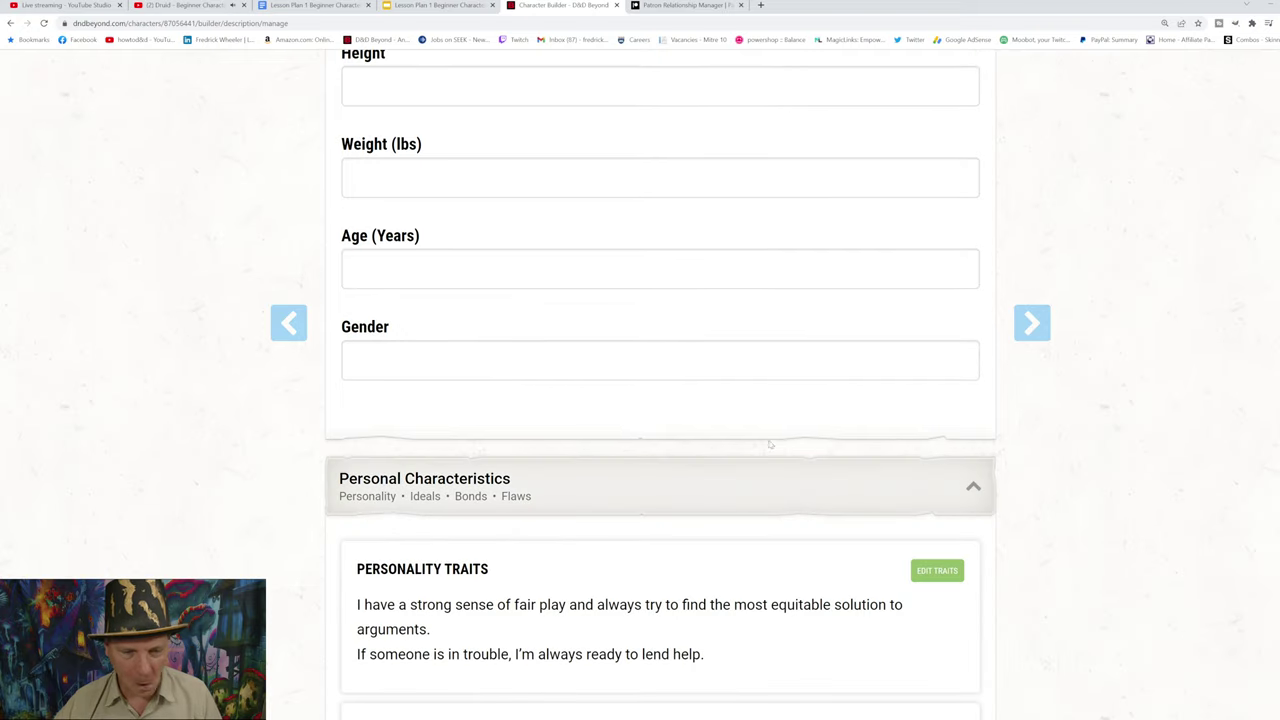
scroll(751, 510, down, 3)
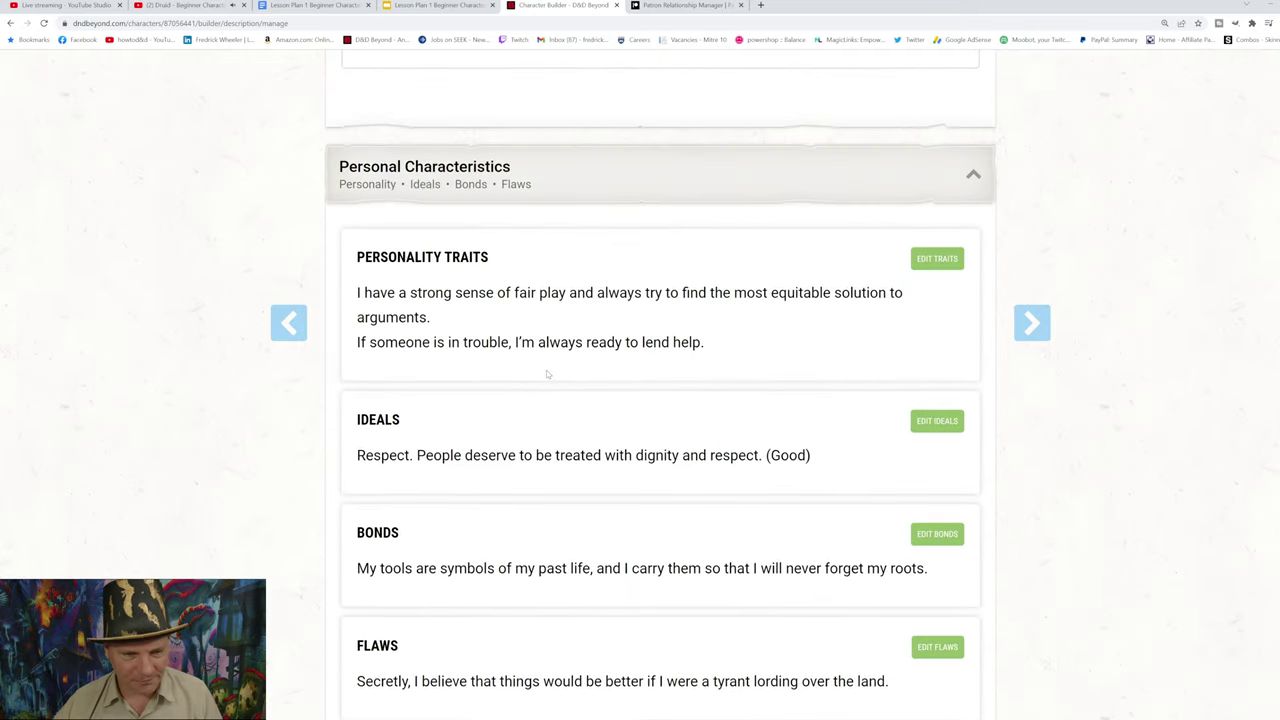
scroll(553, 396, down, 1)
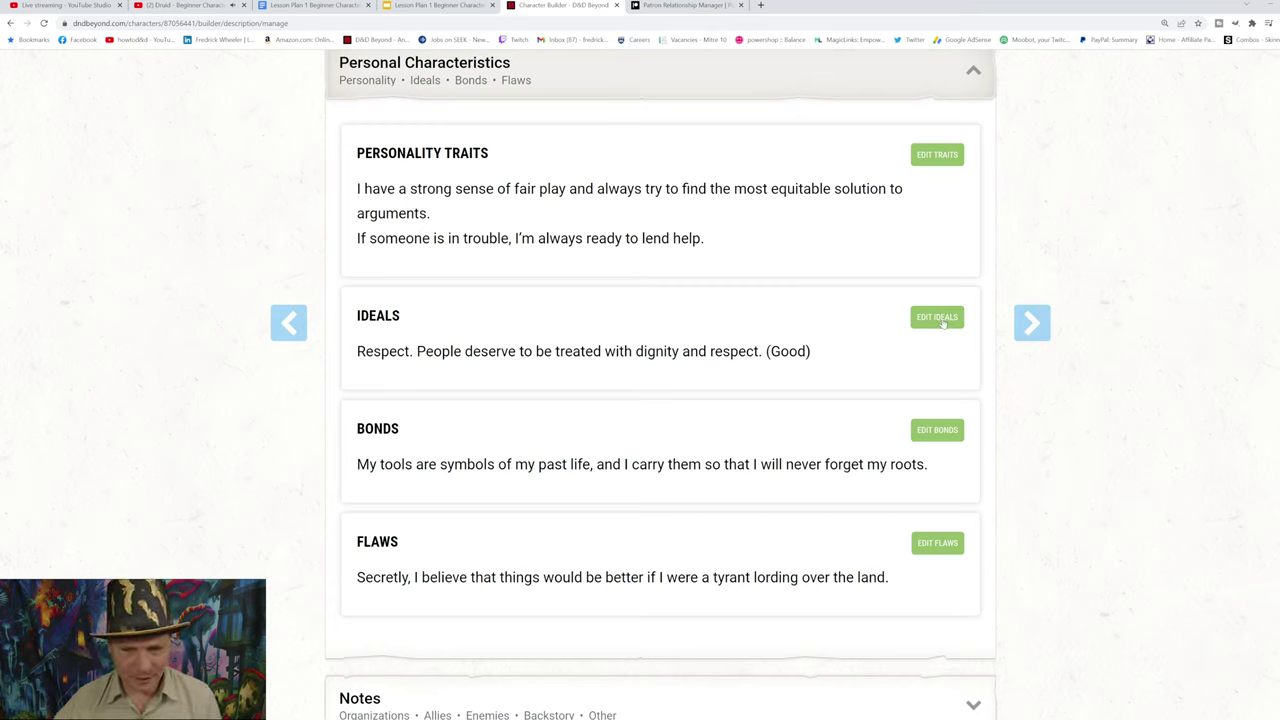
click(927, 155)
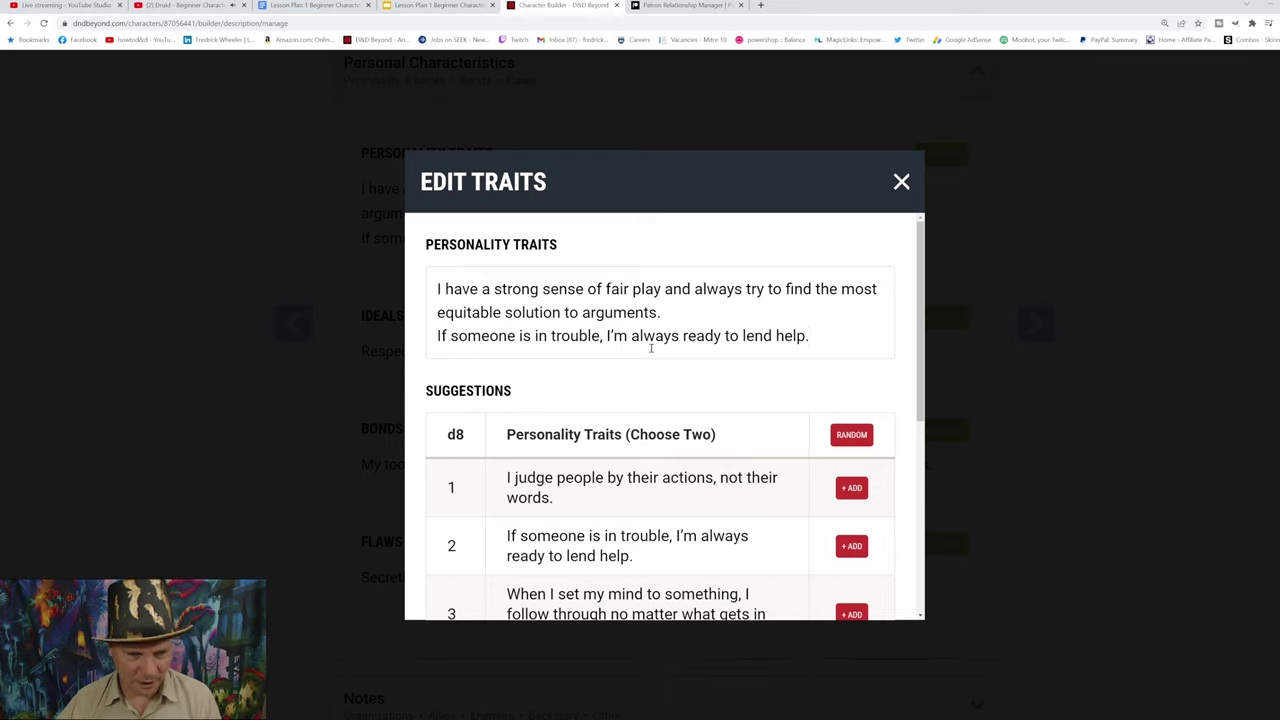
click(776, 336)
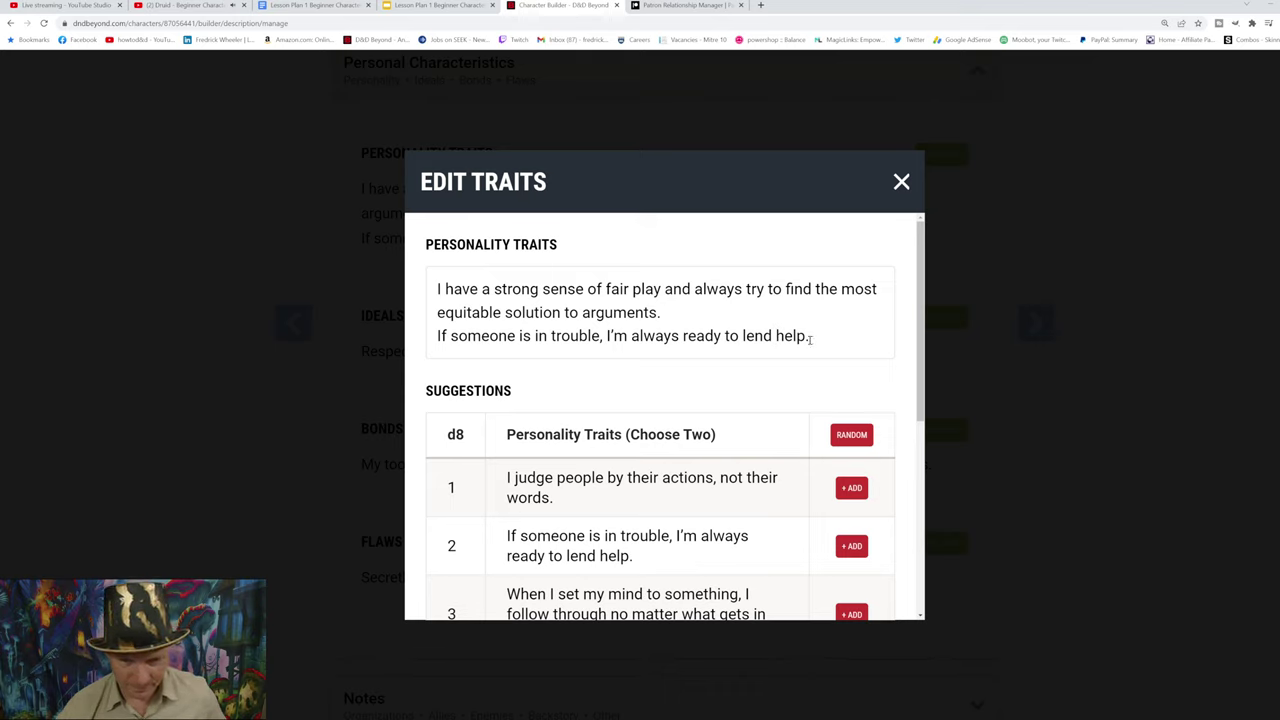
text(a)
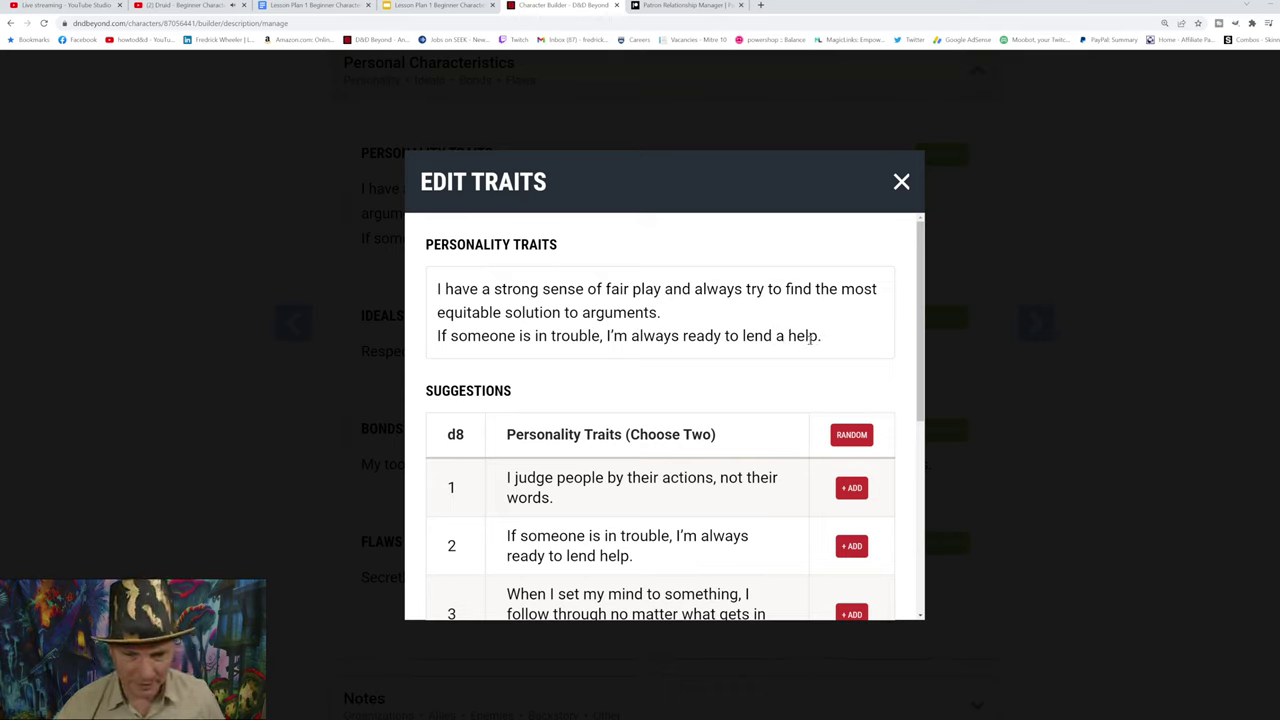
click(822, 336)
key(BackSpace)
text(hand.)
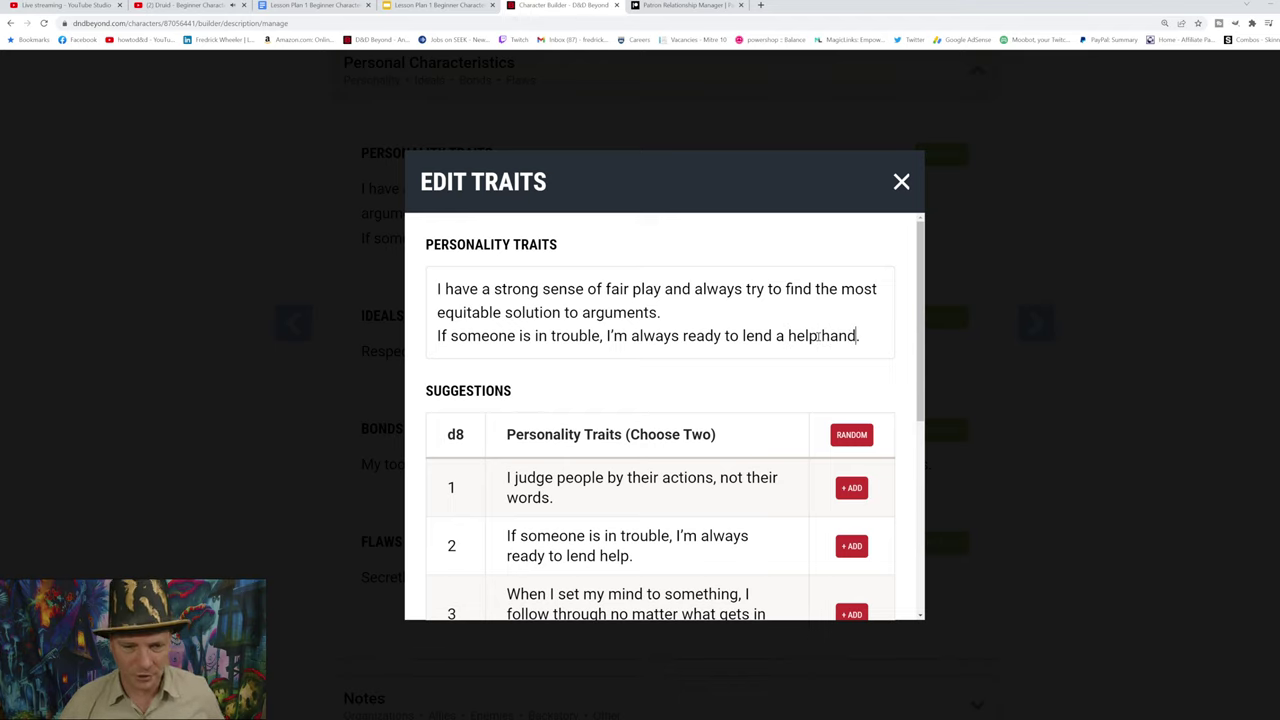
click(901, 181)
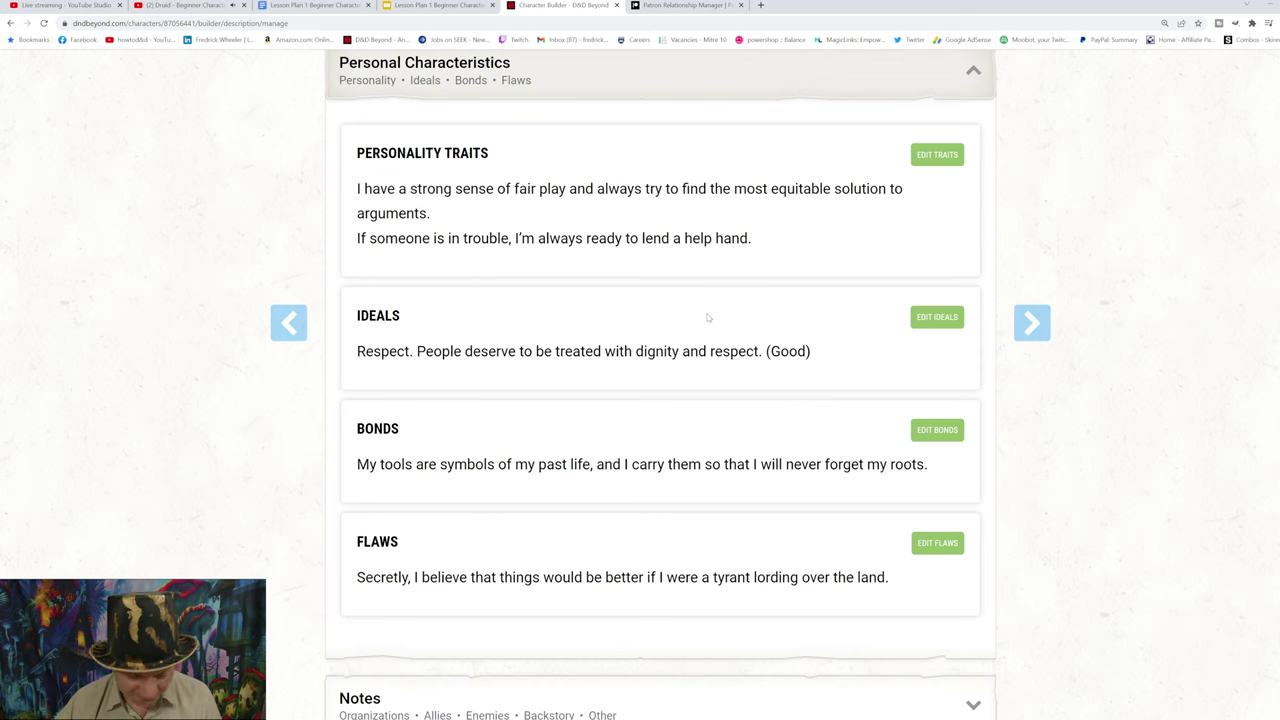
Step: Expand the Notes section and look through its categories from organizations to other
scroll(665, 343, down, 3)
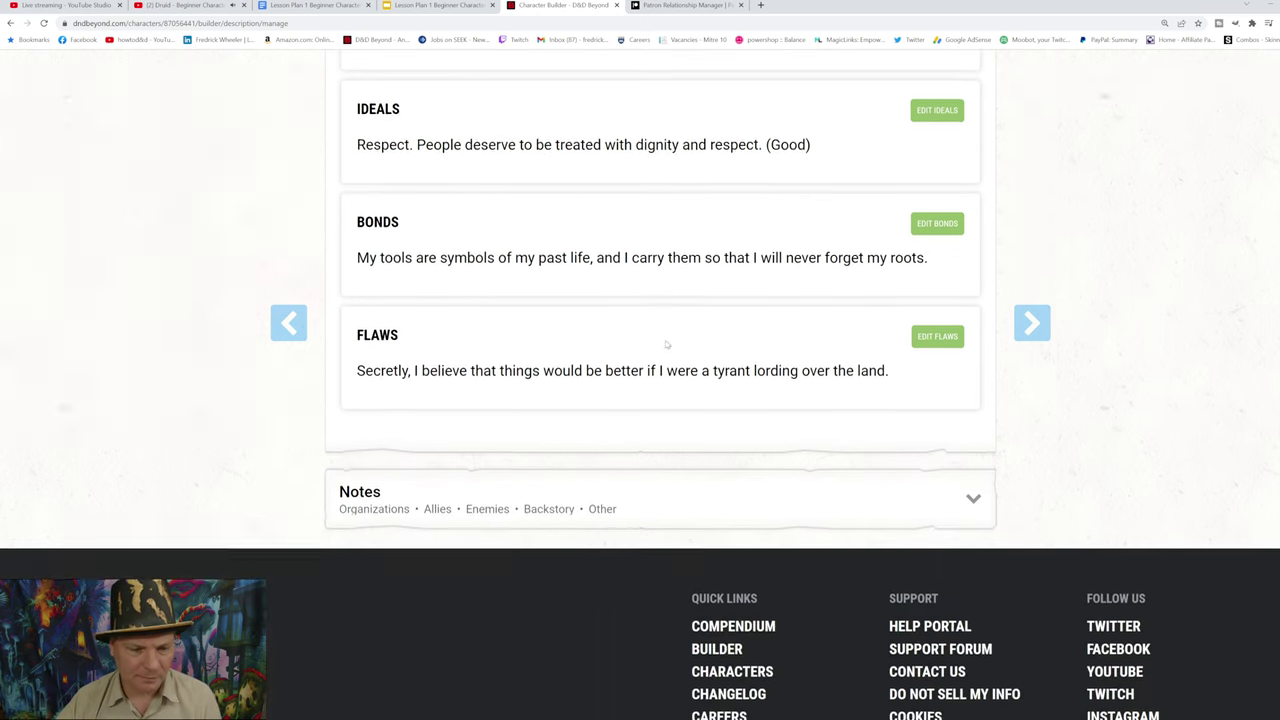
click(688, 398)
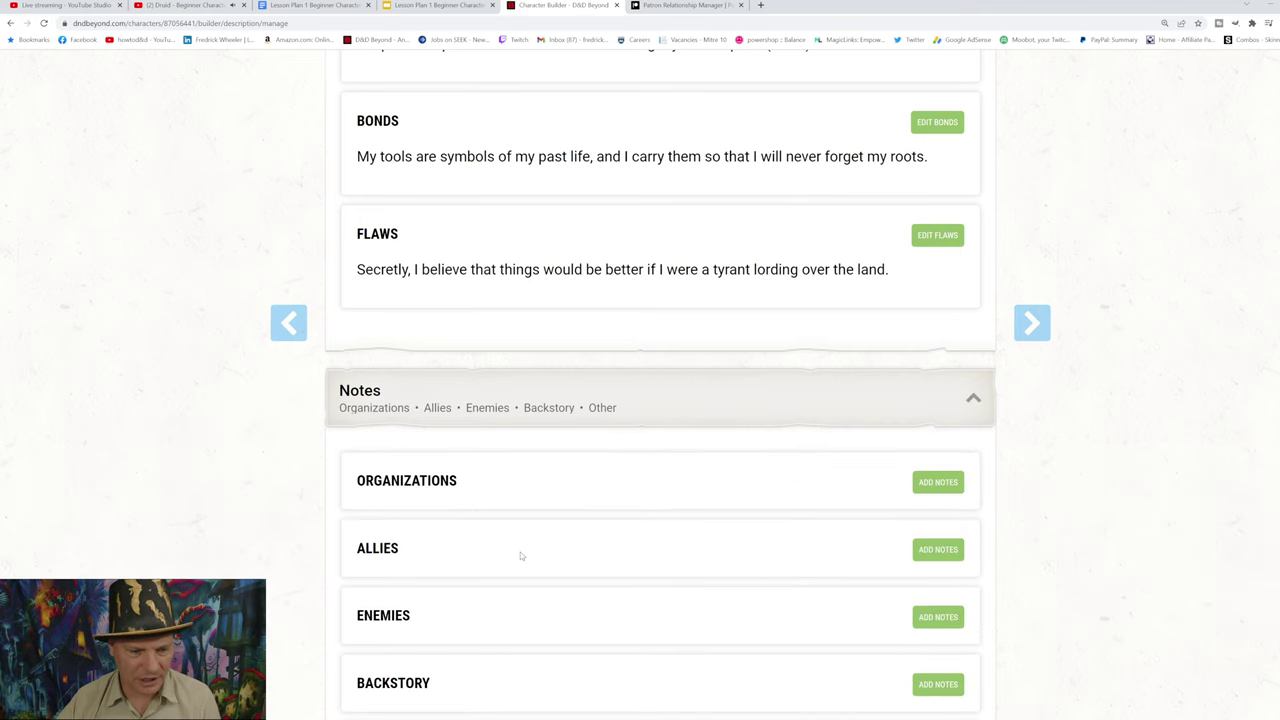
scroll(520, 556, down, 2)
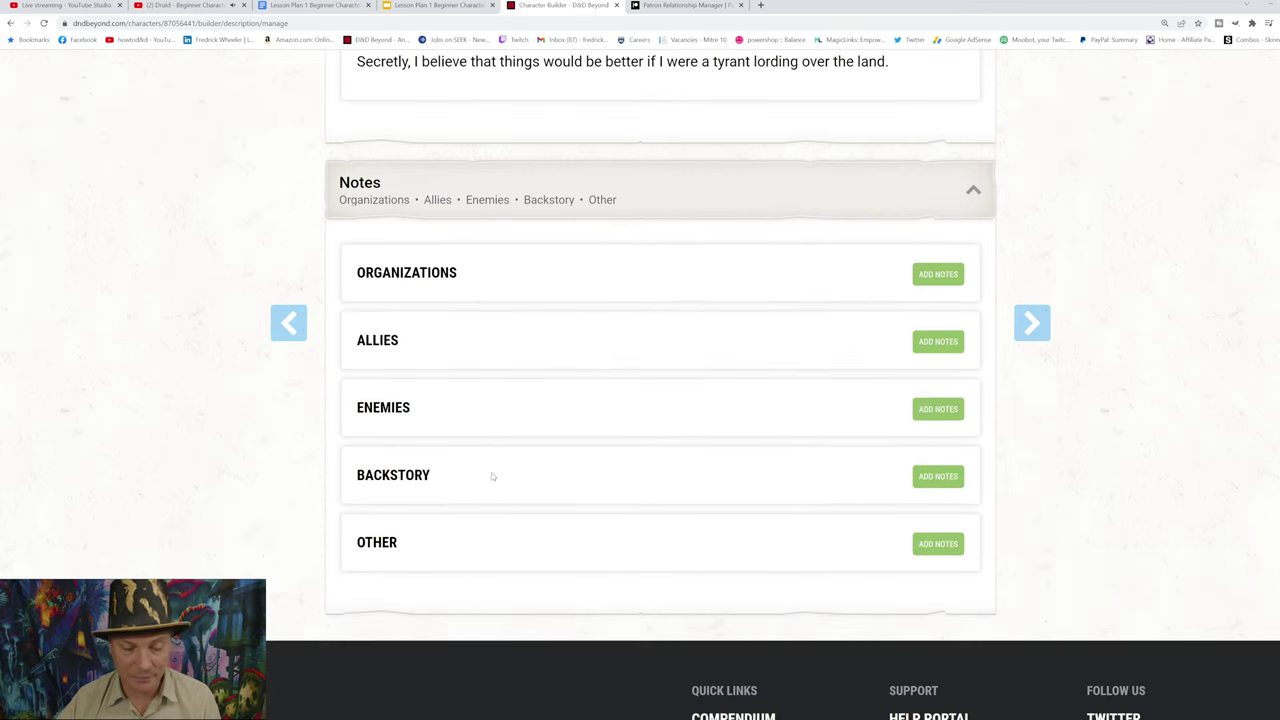
Step: Look at the empty Organizations note entry, close it unchanged, and review the description page back to the character name
click(936, 275)
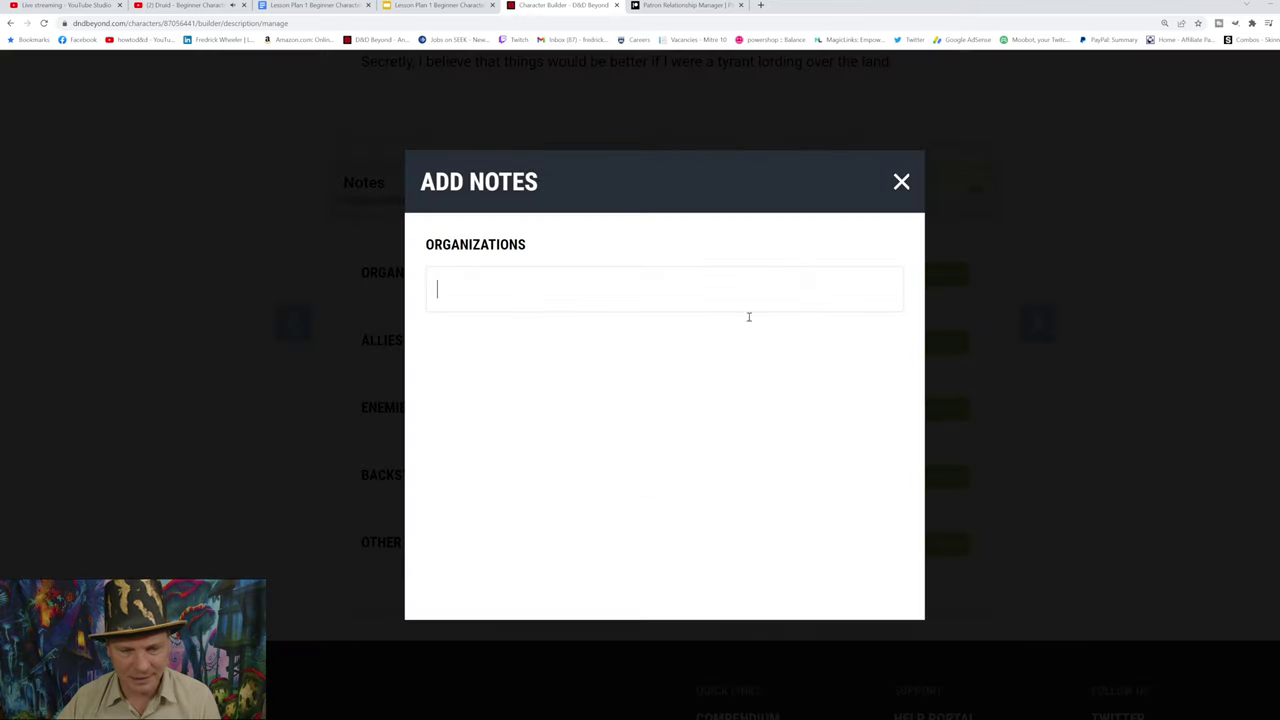
click(901, 183)
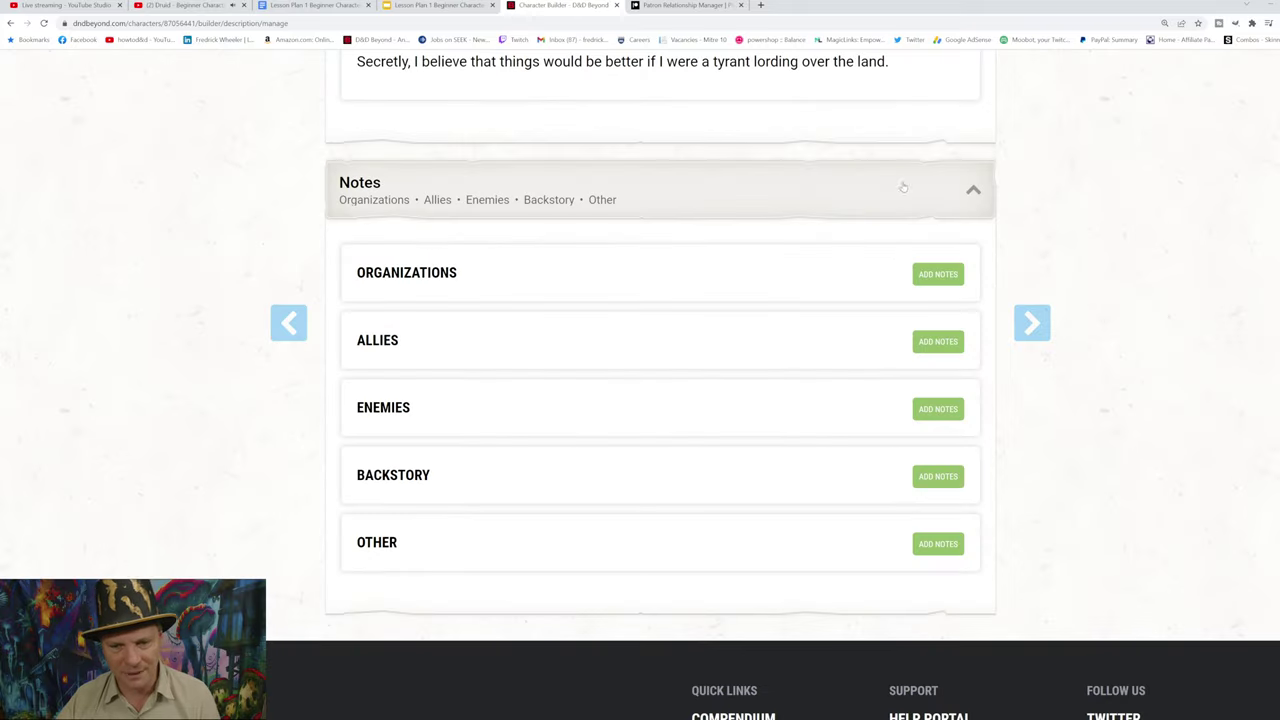
scroll(801, 428, up, 10)
scroll(801, 428, up, 15)
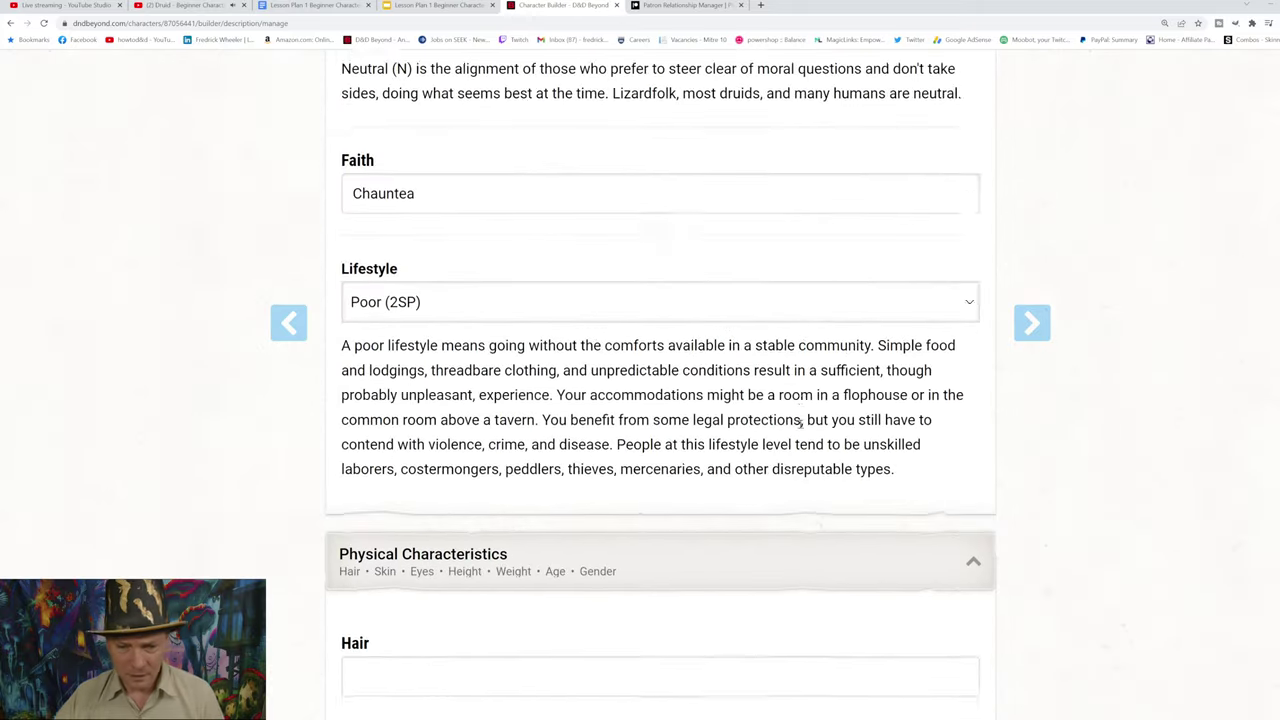
scroll(802, 428, up, 20)
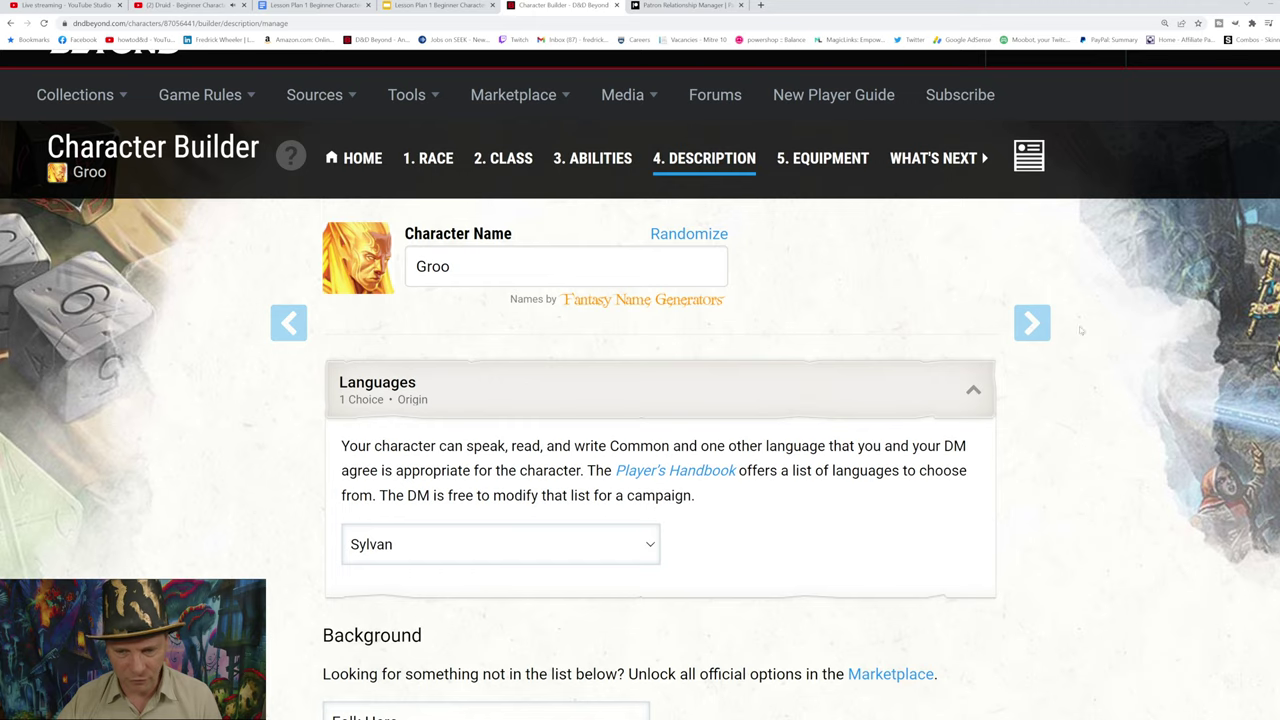
Step: In the Equipment stage, choose starting equipment over gold, taking a wooden shield and a Club as the simple melee weapon
click(1040, 322)
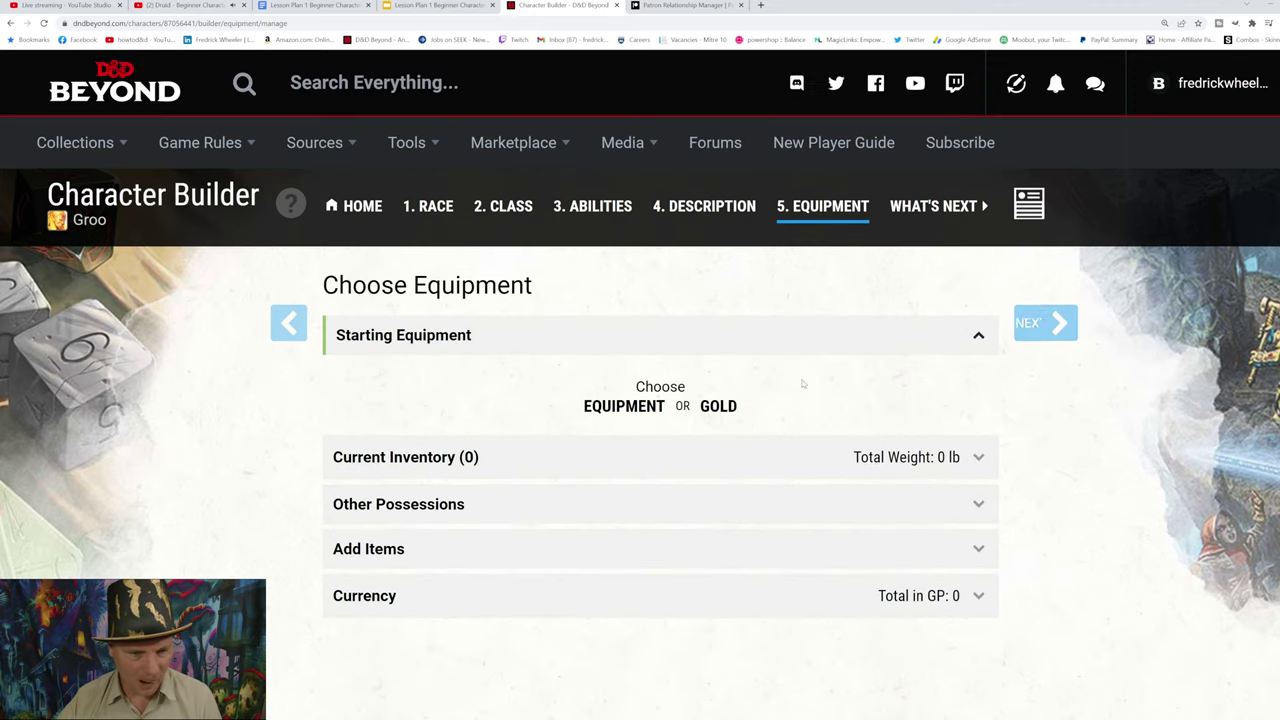
click(614, 410)
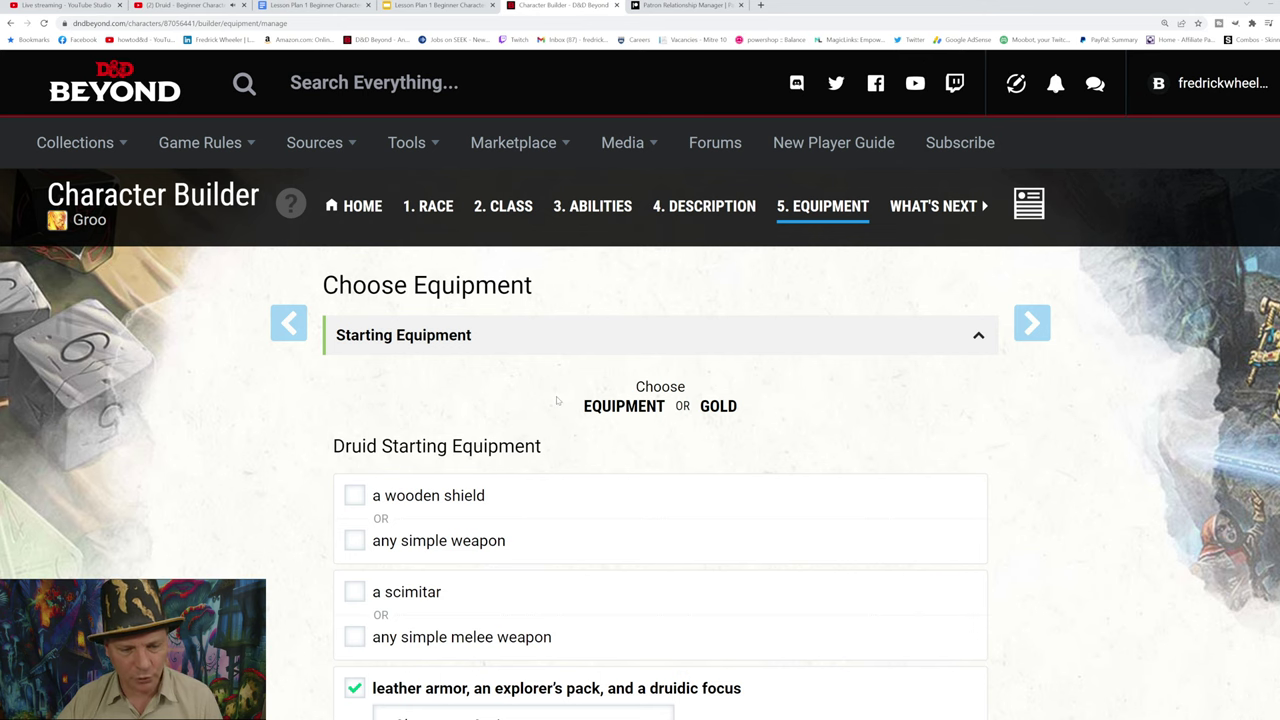
scroll(557, 401, down, 2)
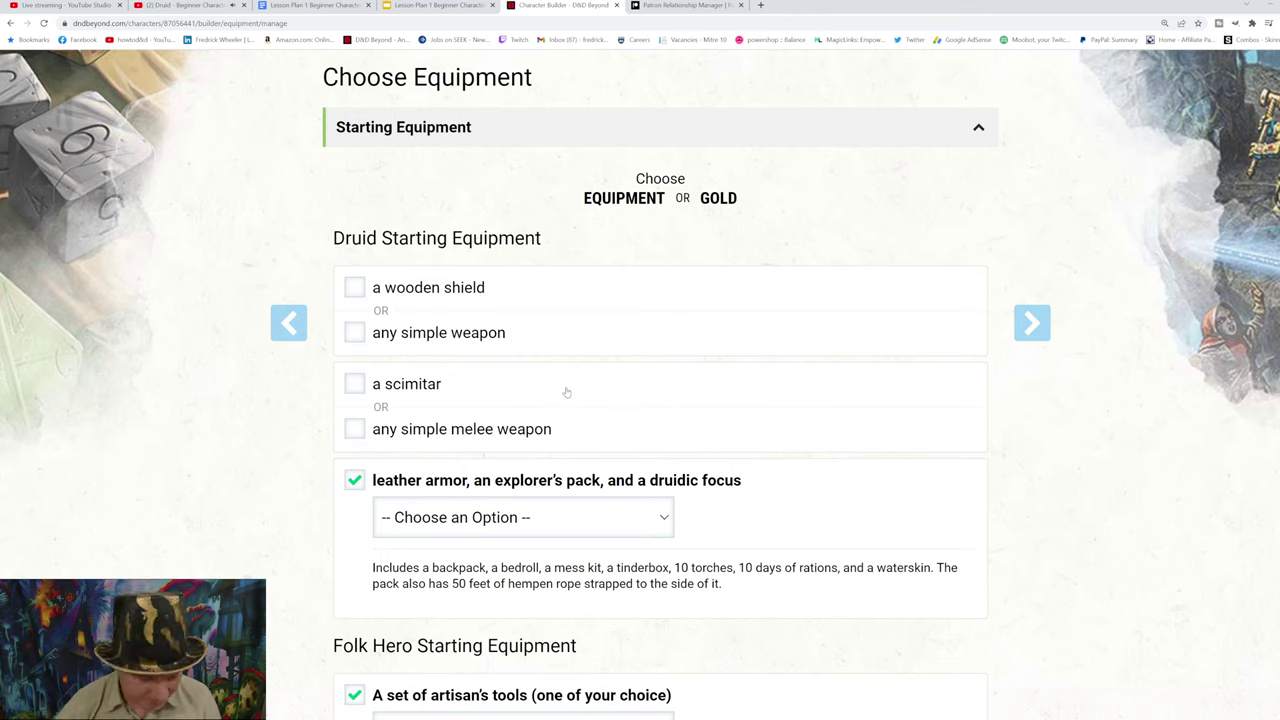
click(356, 289)
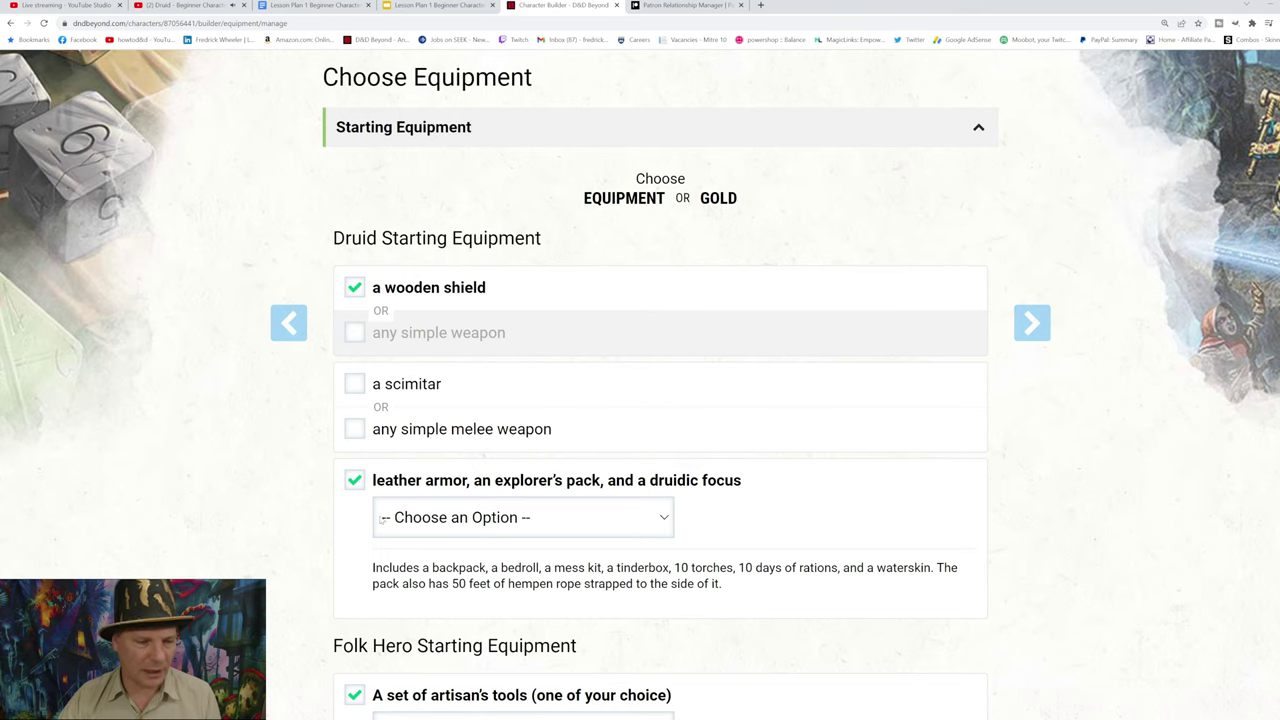
click(354, 429)
click(466, 472)
click(408, 543)
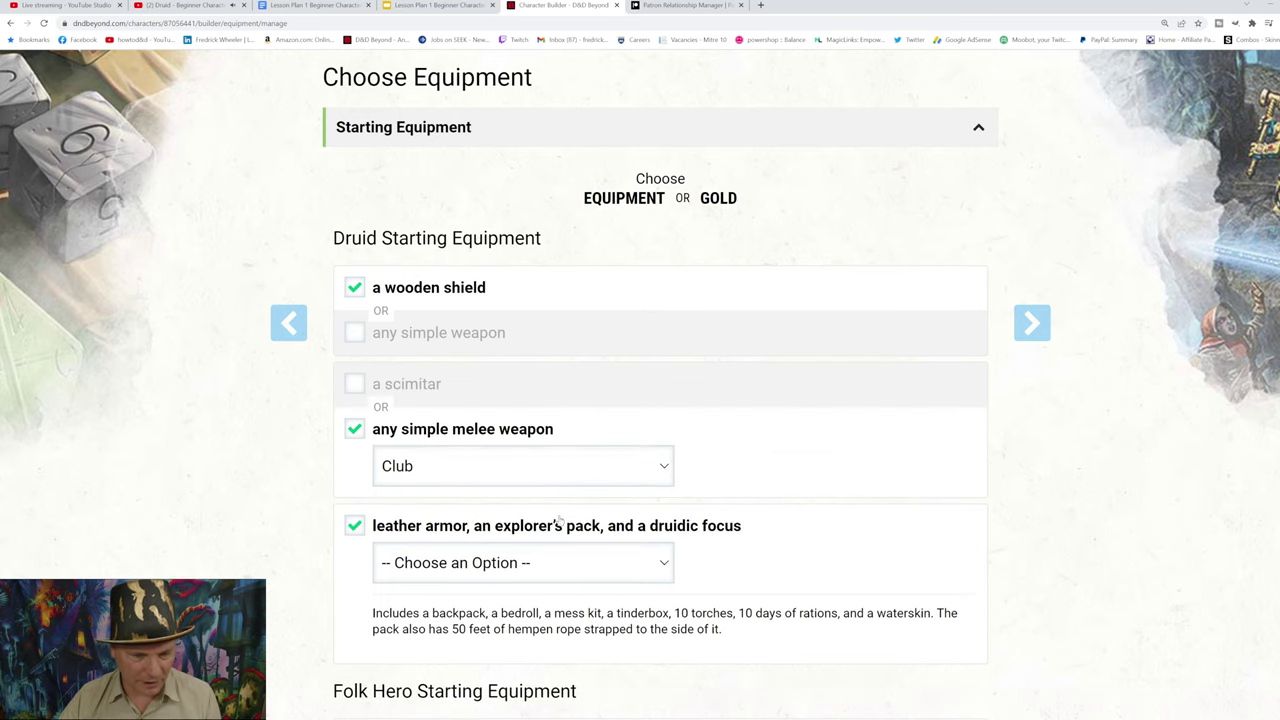
Step: Choose Sprig of Mistletoe as the druidic focus and Carpenter's Tools as the Folk Hero artisan's tools
scroll(710, 548, down, 3)
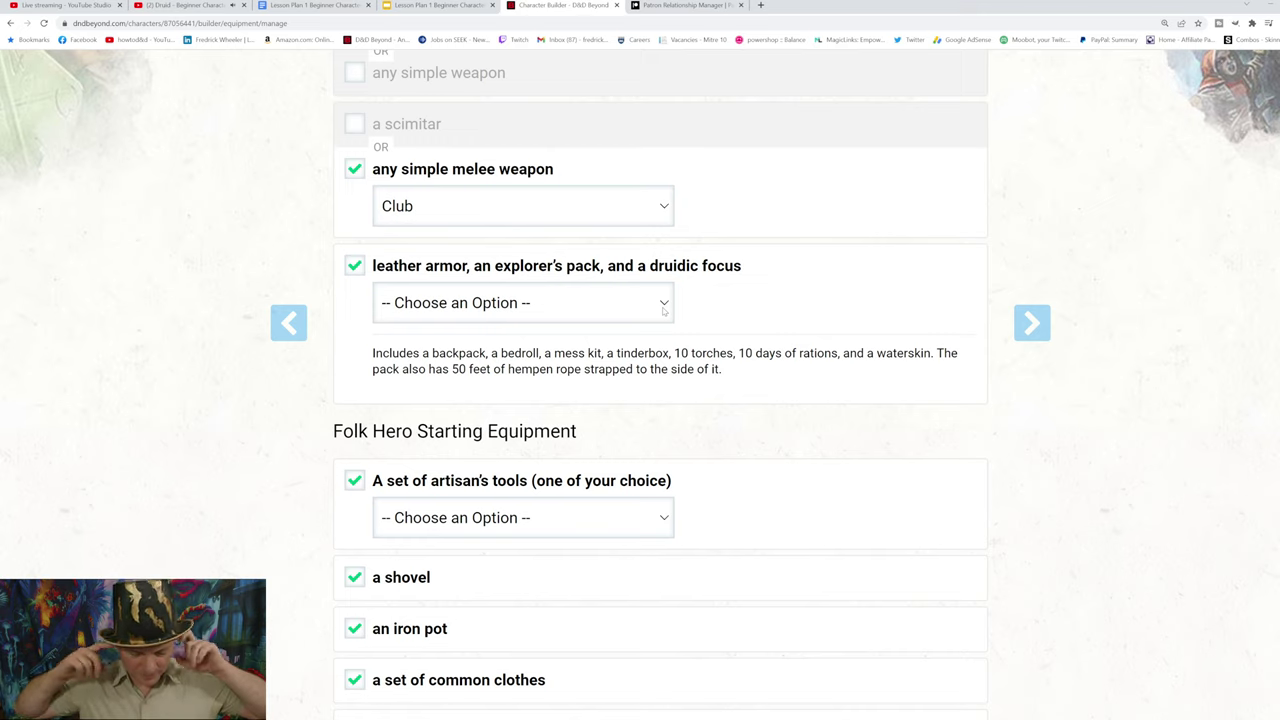
click(452, 362)
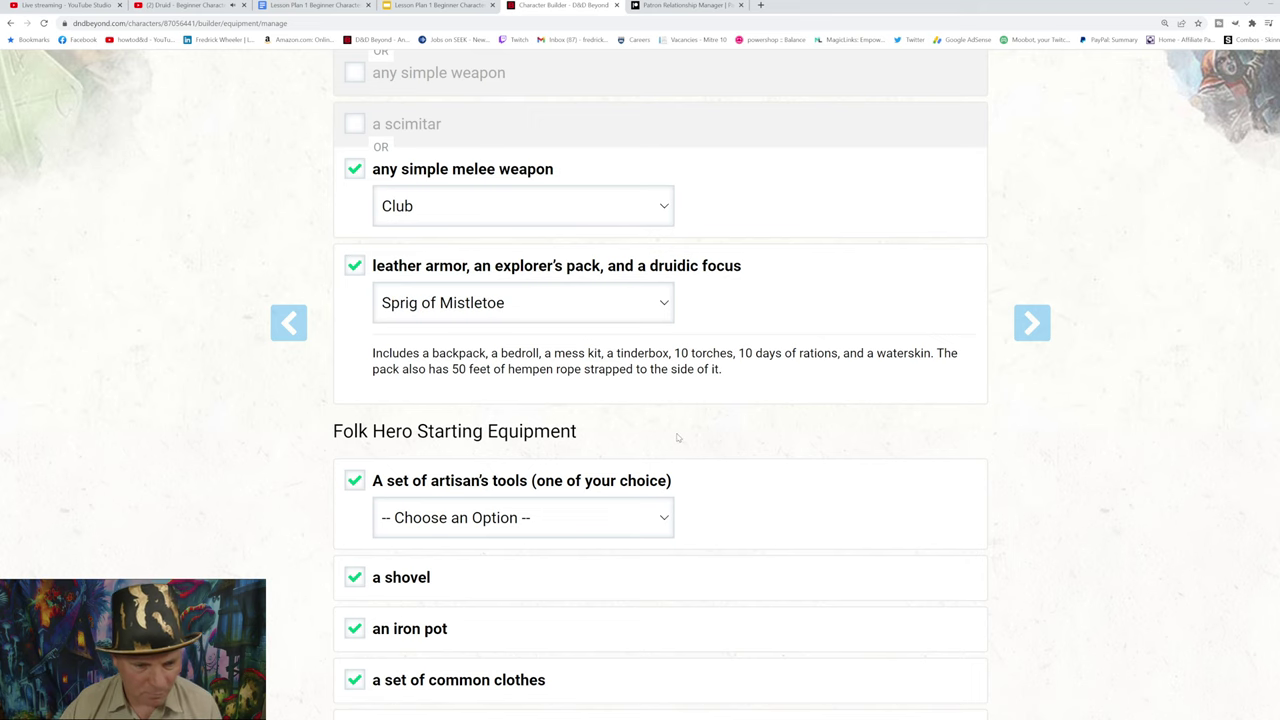
scroll(677, 437, down, 1)
scroll(677, 437, down, 3)
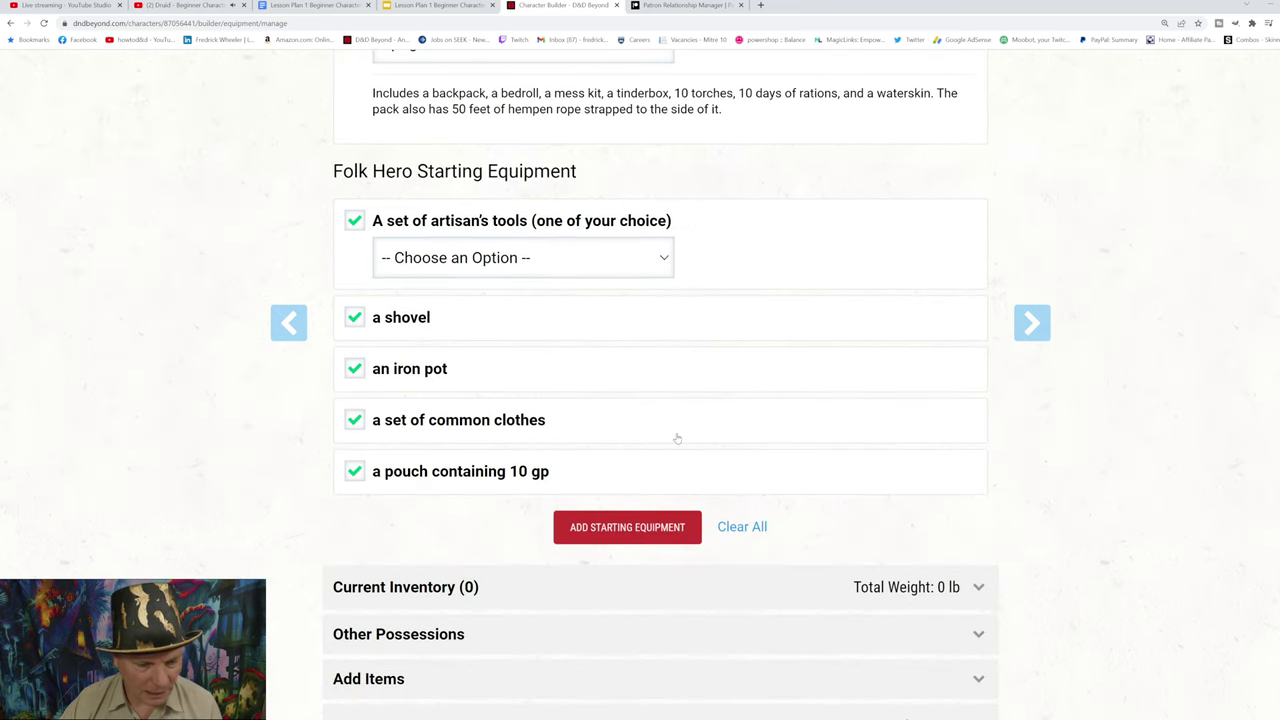
scroll(677, 437, up, 1)
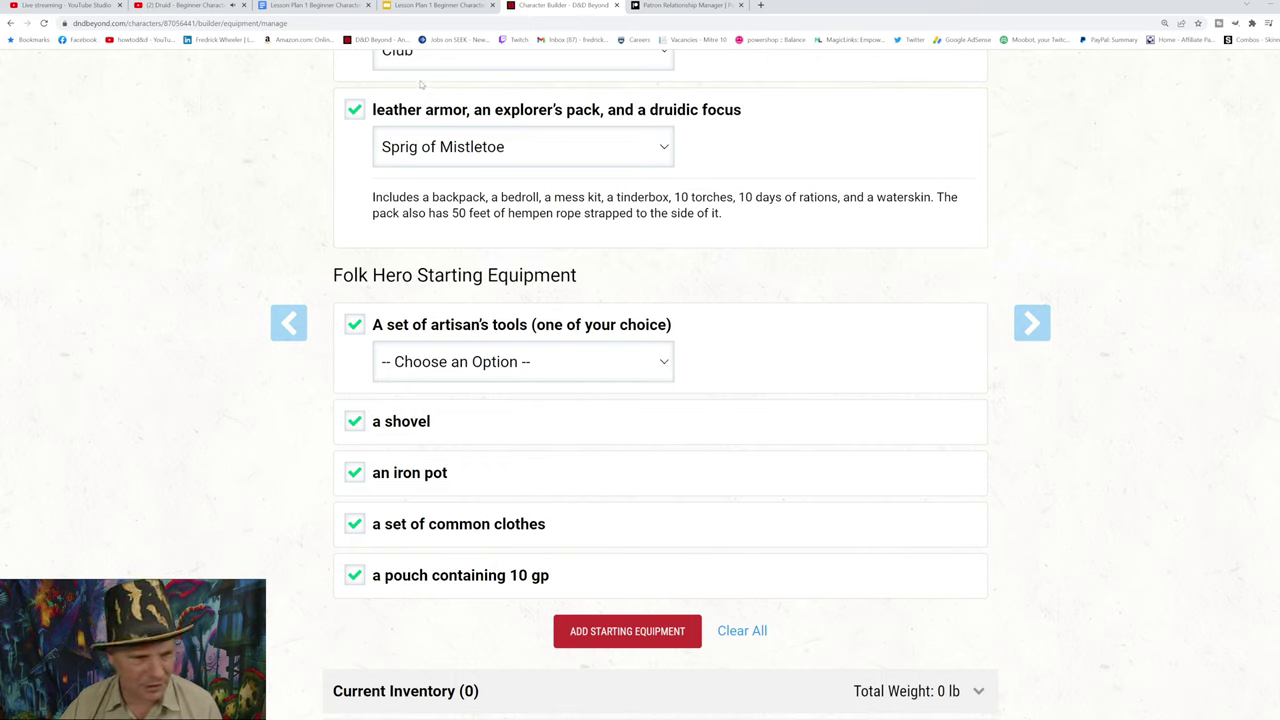
click(425, 90)
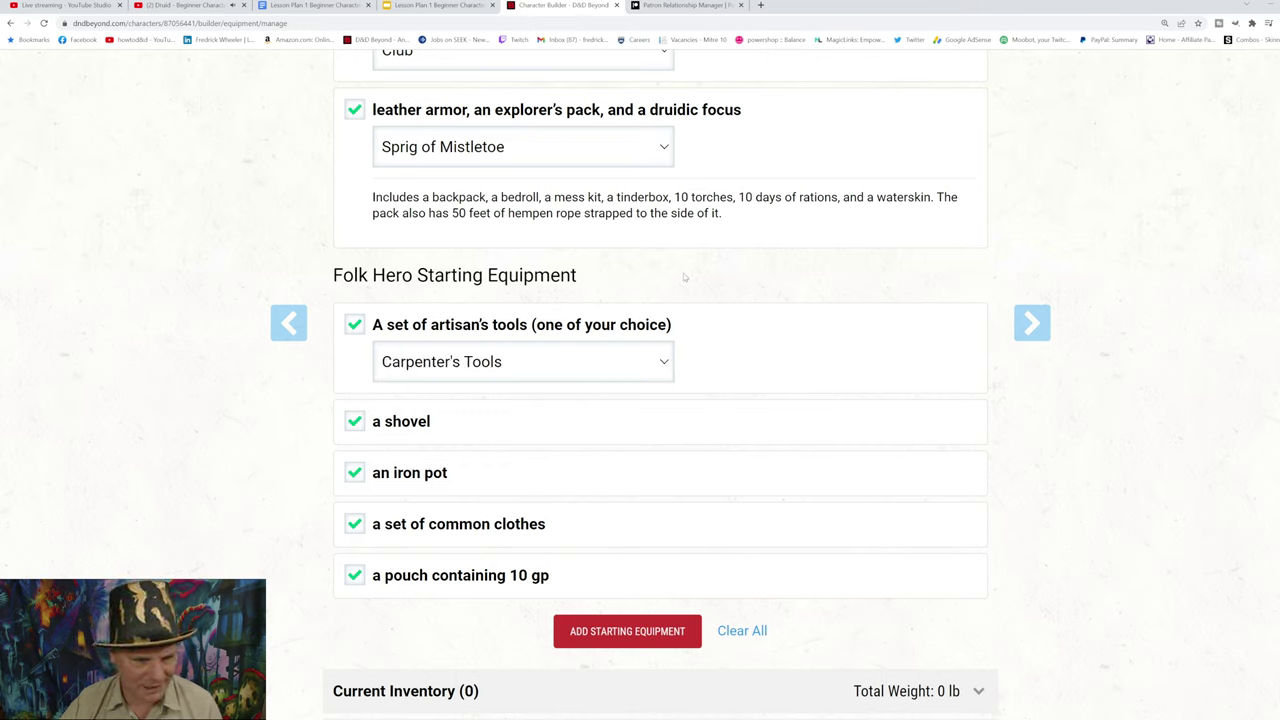
Step: Review the Druid and Folk Hero equipment choices and add the starting equipment to the inventory
scroll(756, 359, up, 1)
scroll(755, 357, down, 2)
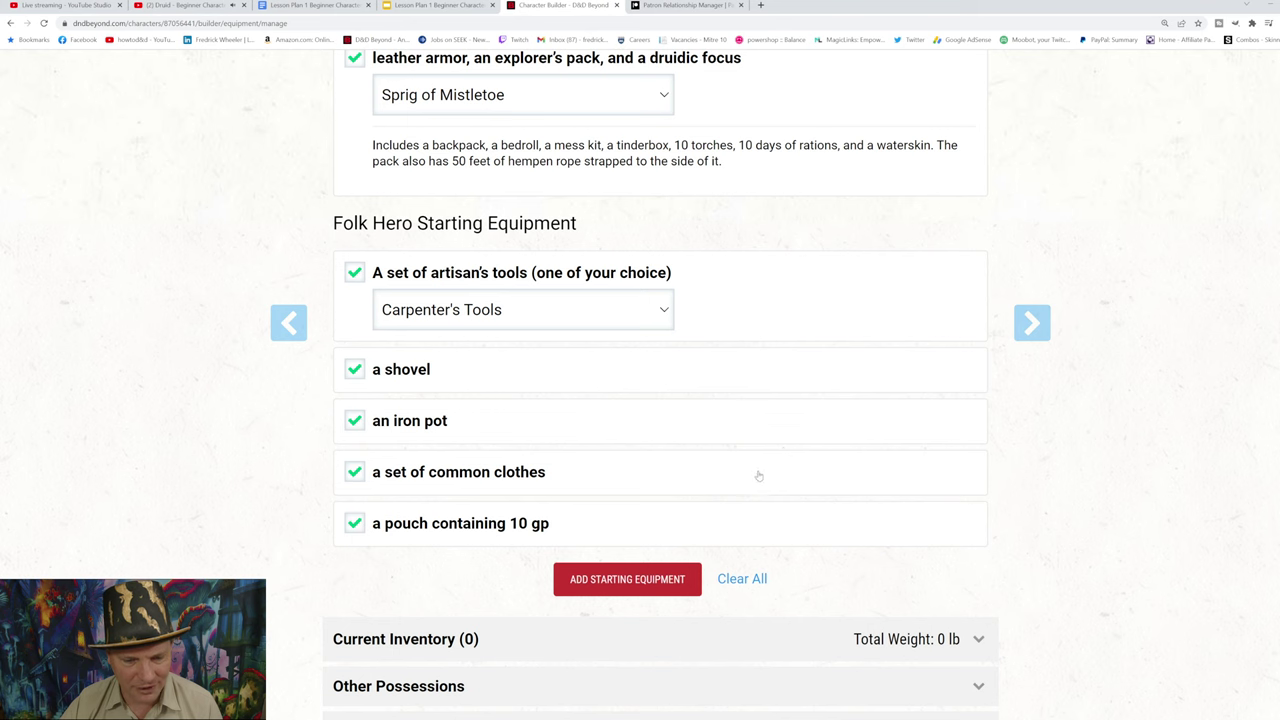
scroll(755, 473, up, 8)
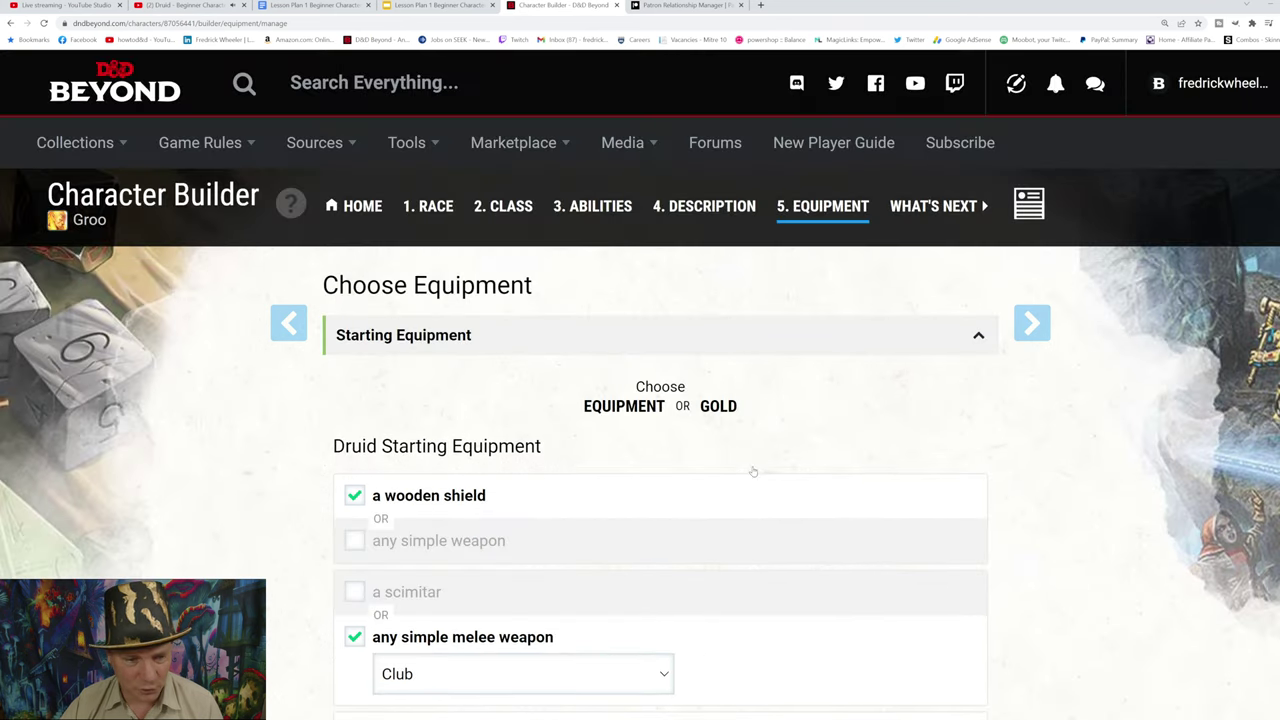
scroll(675, 413, down, 1)
scroll(675, 413, down, 3)
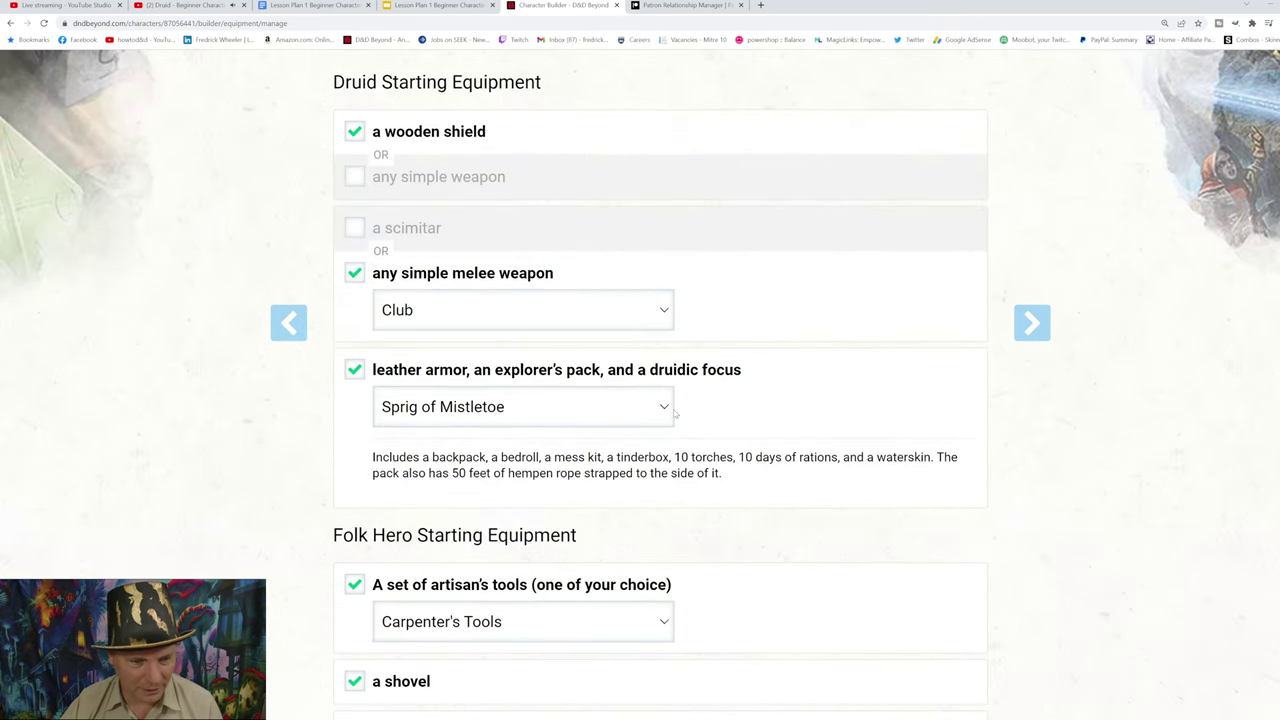
scroll(675, 413, down, 6)
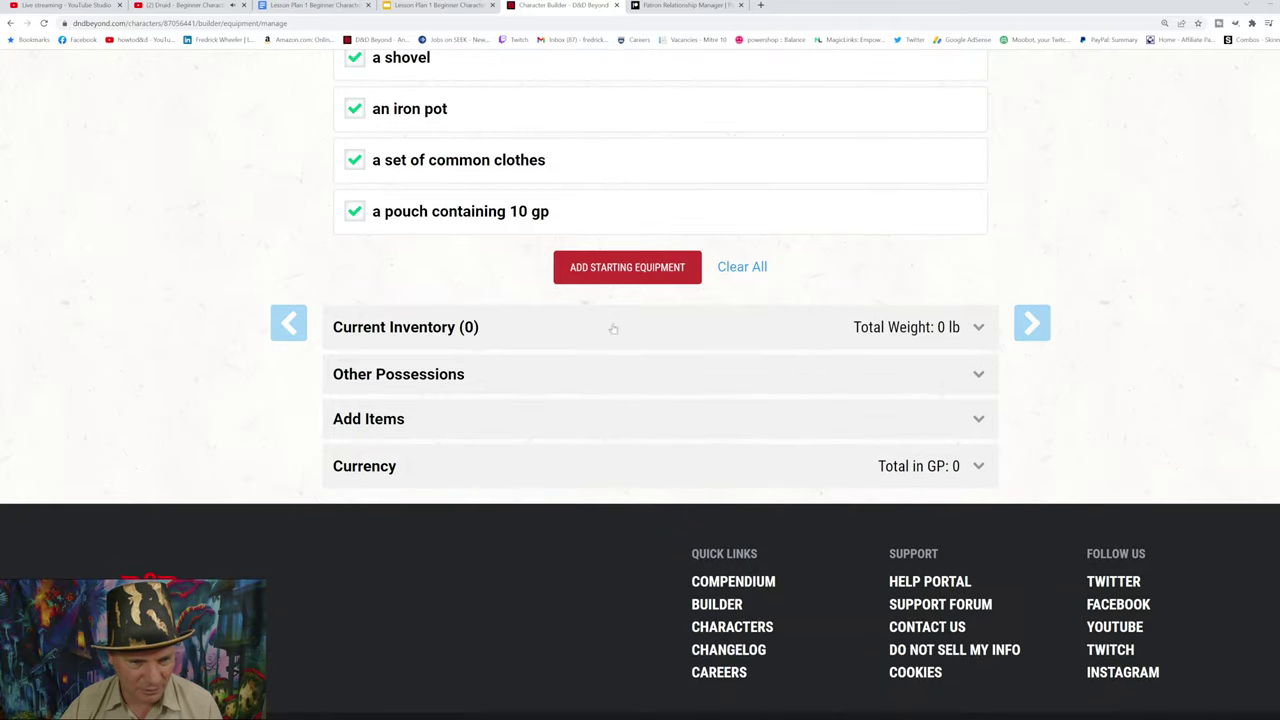
click(626, 270)
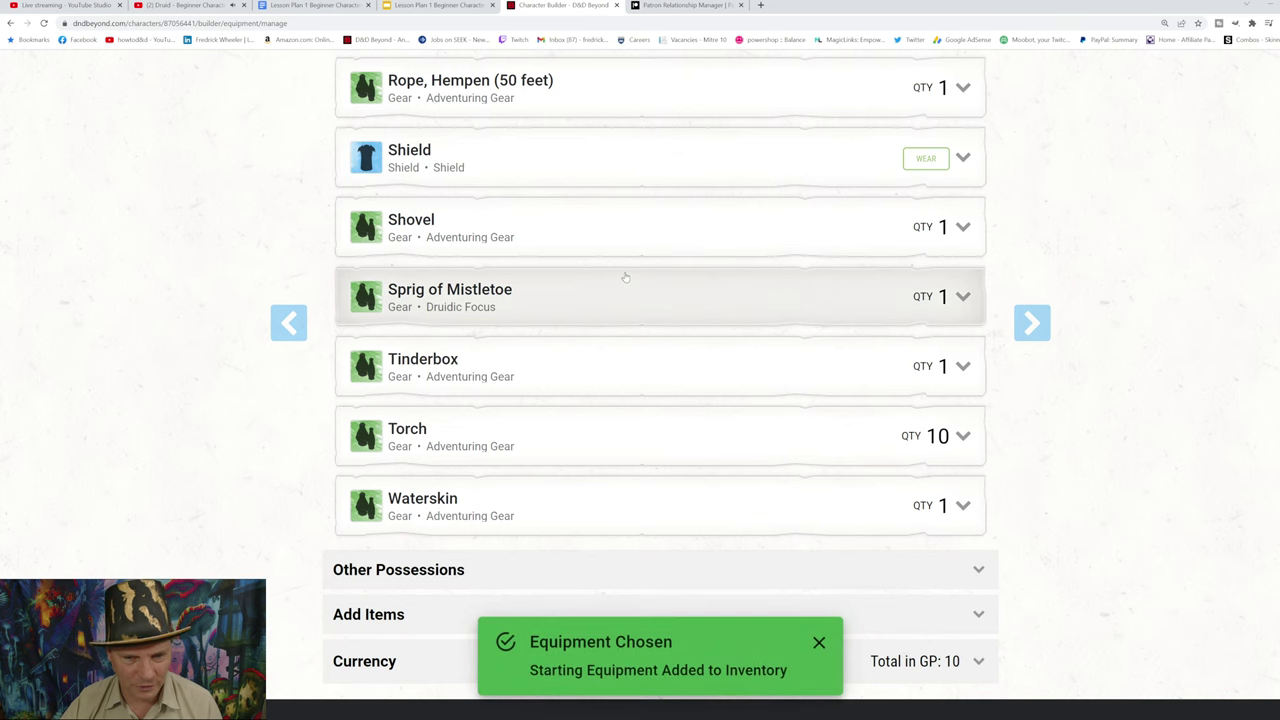
Step: Equip the inventory items: put the Backpack in use, wield the Club, and wear the Leather armor and Shield
scroll(700, 346, up, 3)
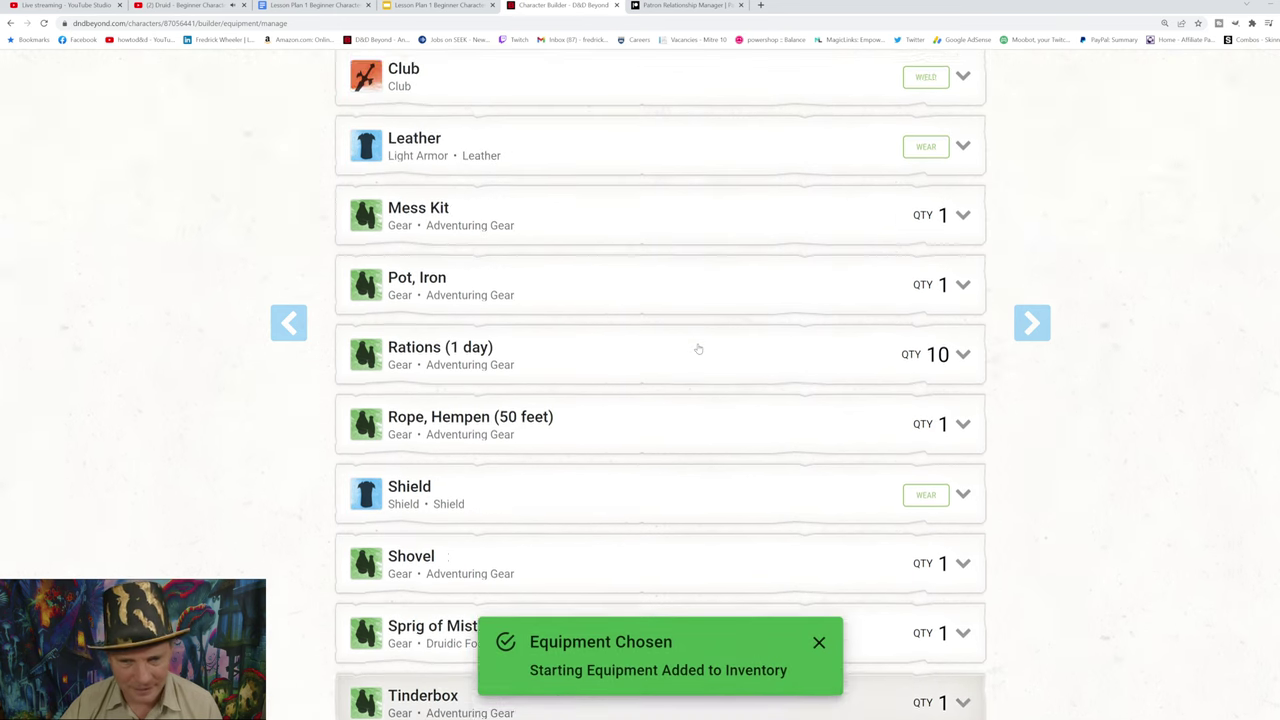
scroll(698, 348, up, 5)
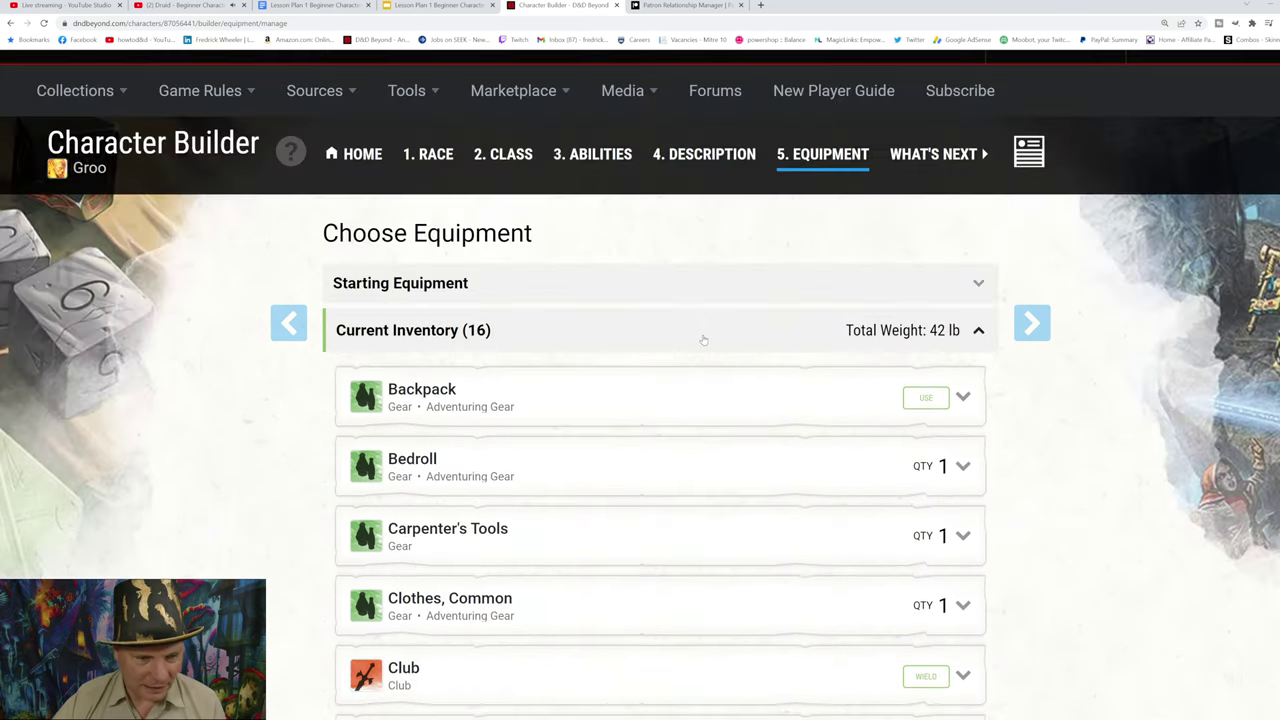
click(930, 401)
scroll(810, 440, down, 3)
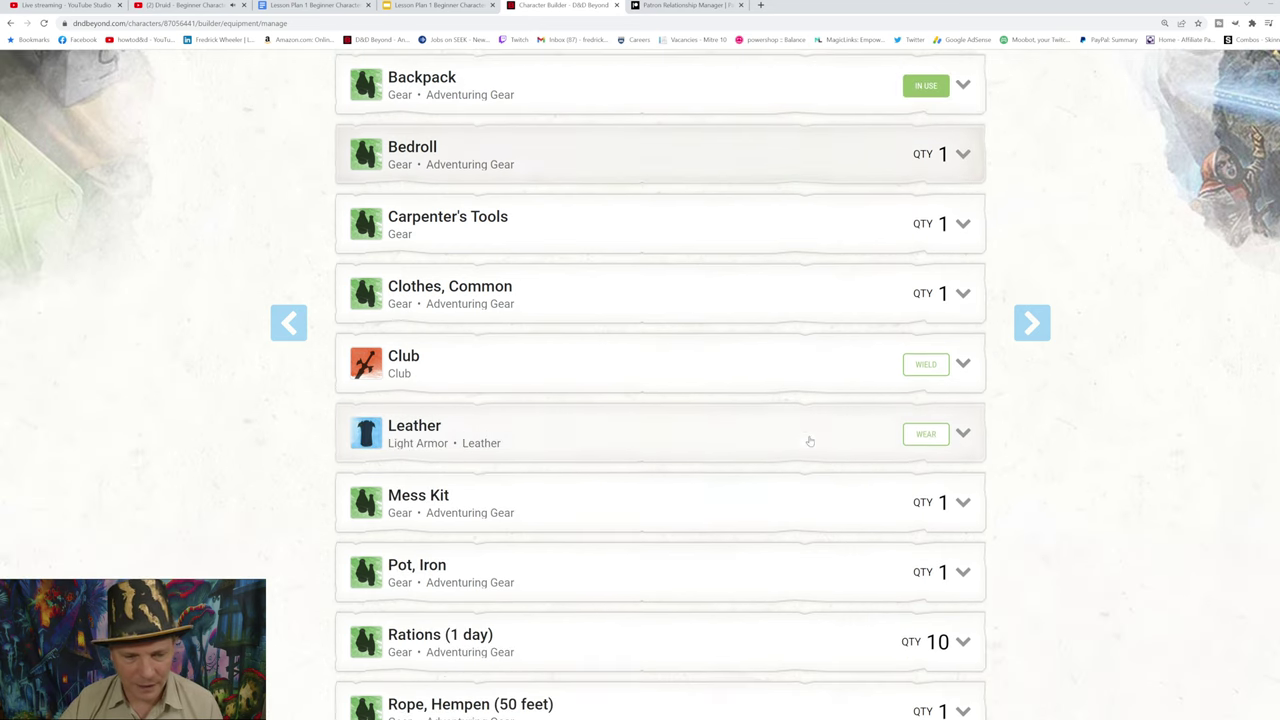
click(926, 366)
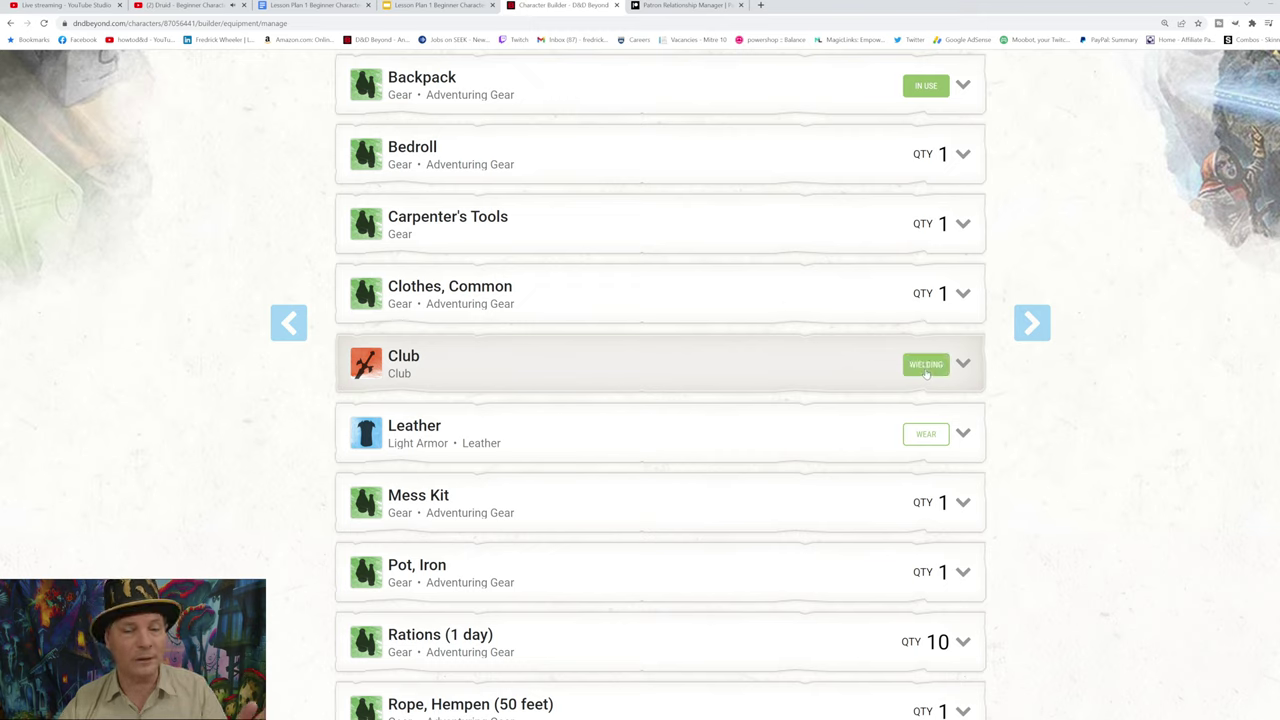
click(925, 436)
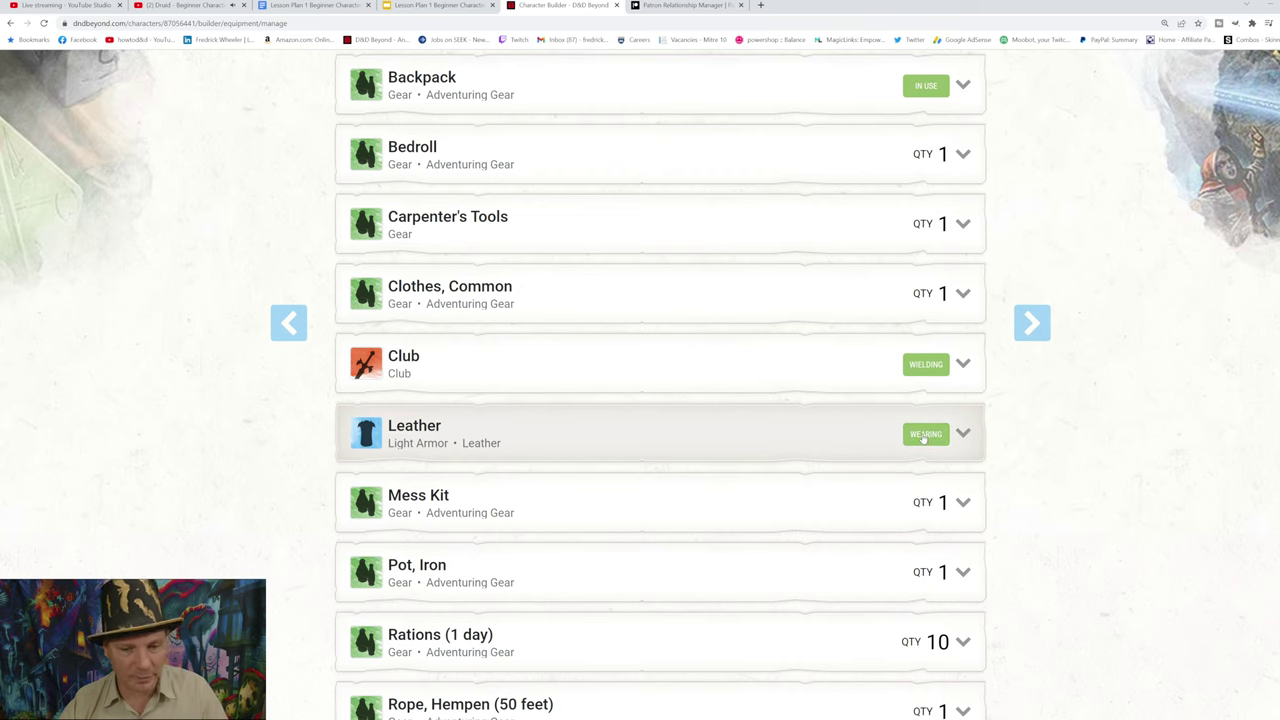
scroll(811, 445, down, 3)
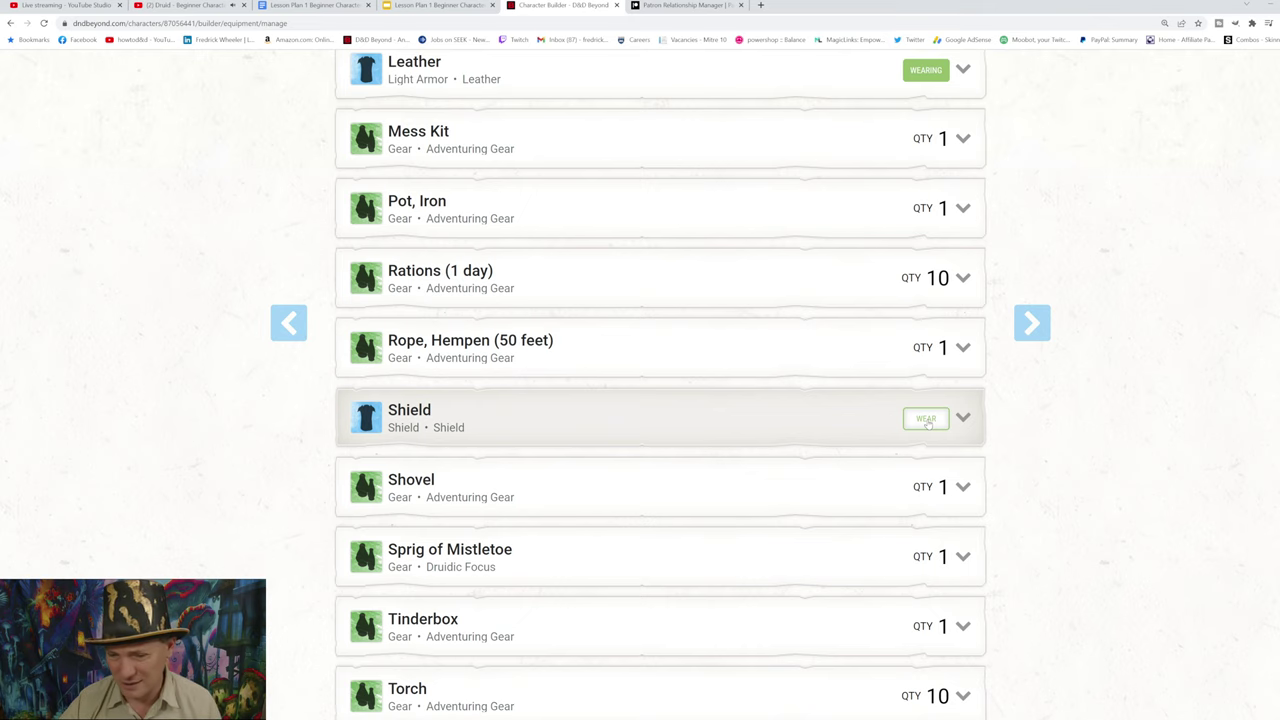
click(926, 419)
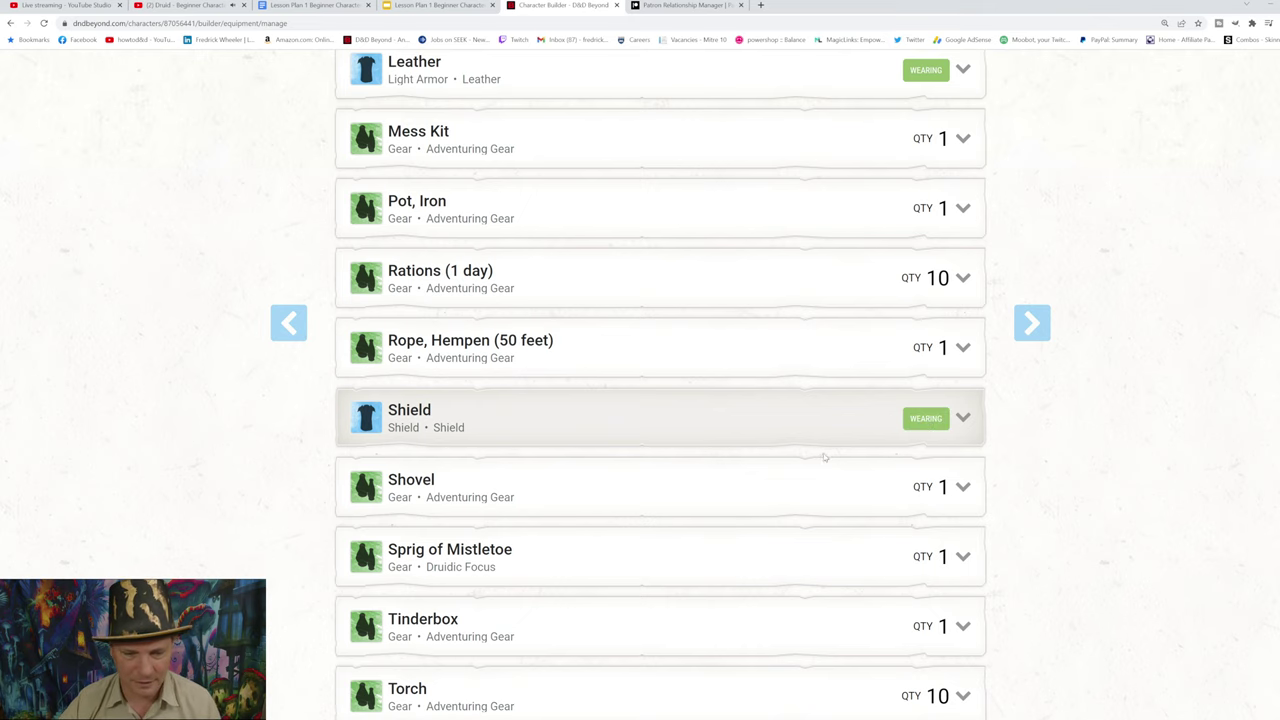
Step: Check the remaining inventory, finish the Equipment stage and open the completed character's sheet
scroll(824, 458, down, 5)
scroll(824, 458, up, 2)
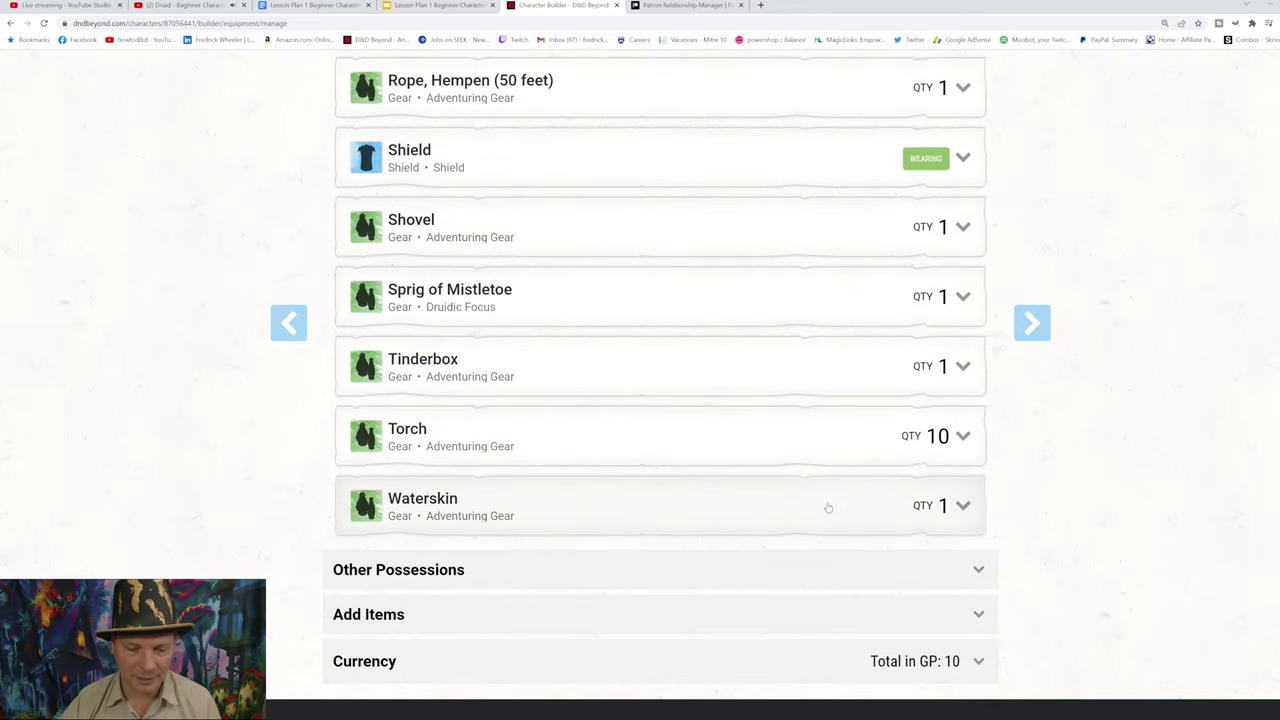
scroll(818, 520, up, 3)
scroll(818, 521, up, 7)
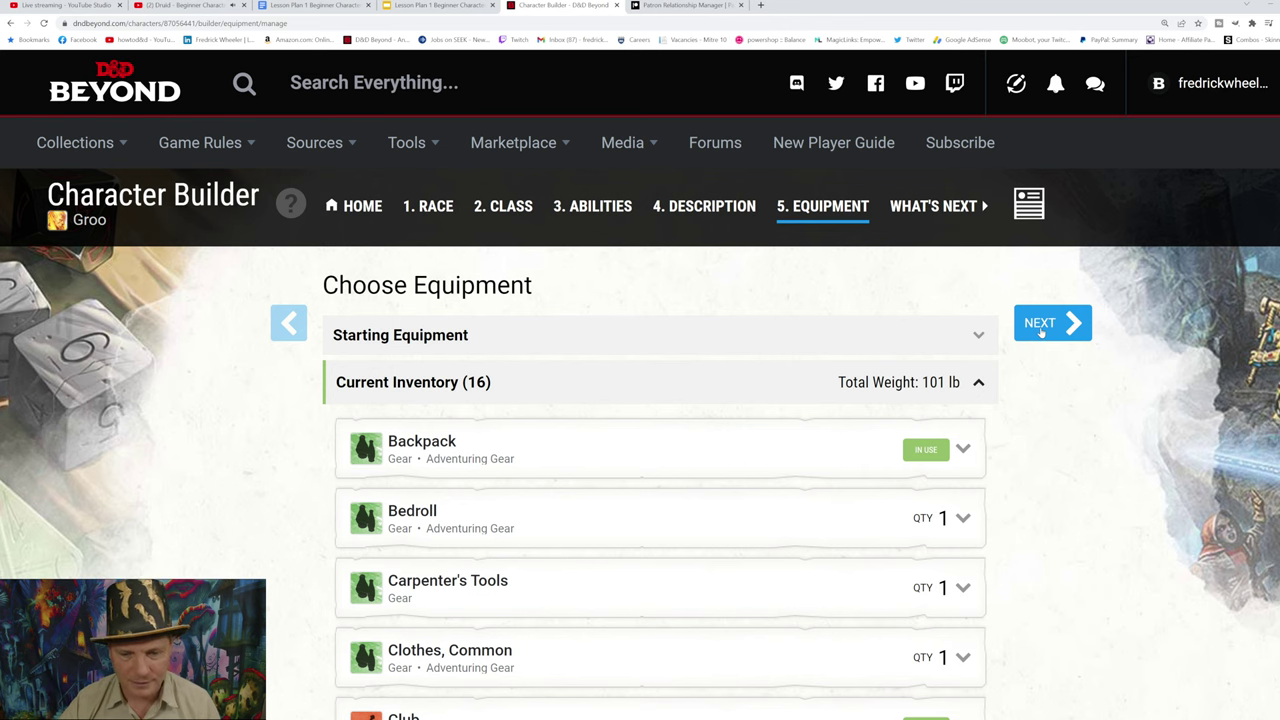
click(1040, 330)
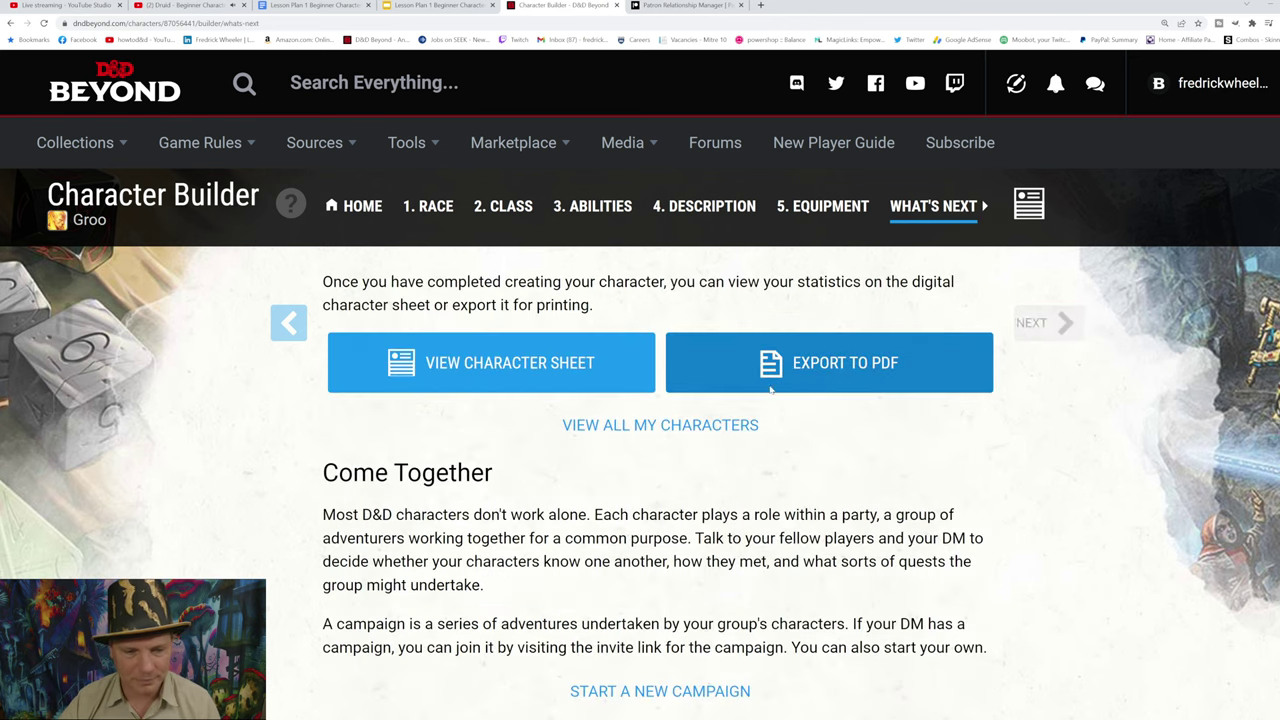
click(466, 368)
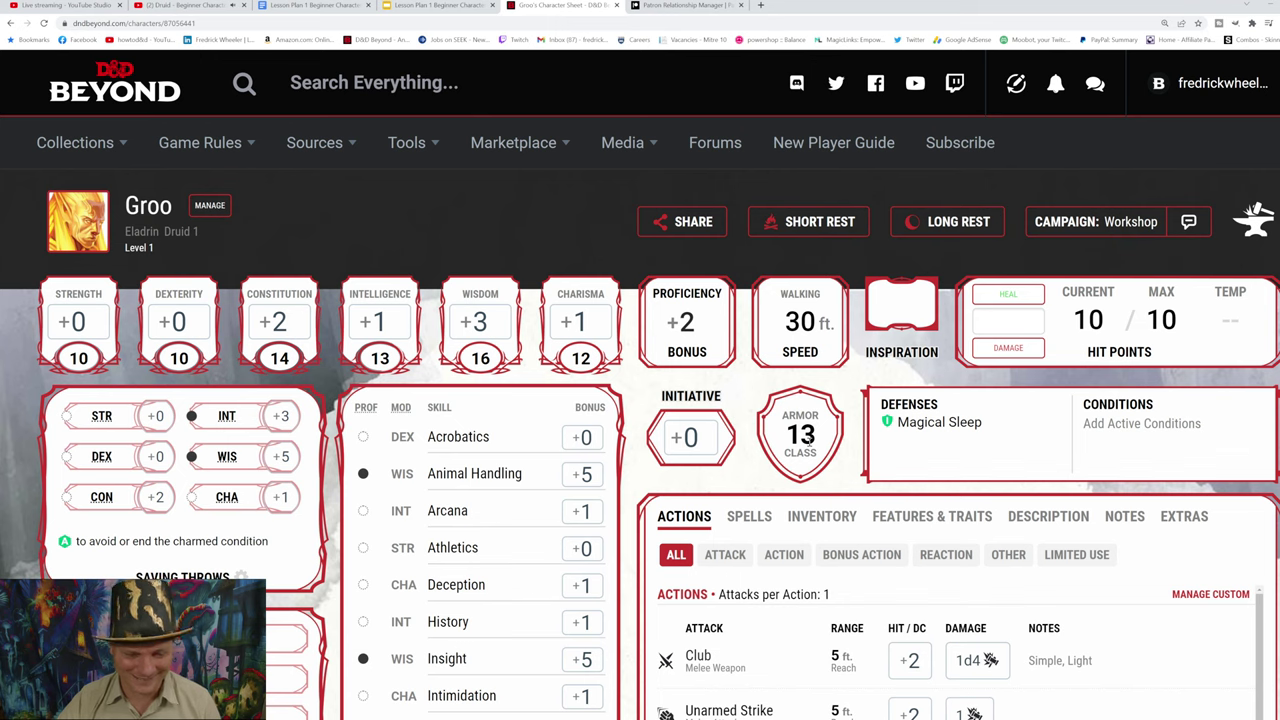
Step: Examine the character sheet's ability scores, saving throws, skills, senses, proficiencies and actions
scroll(806, 442, down, 1)
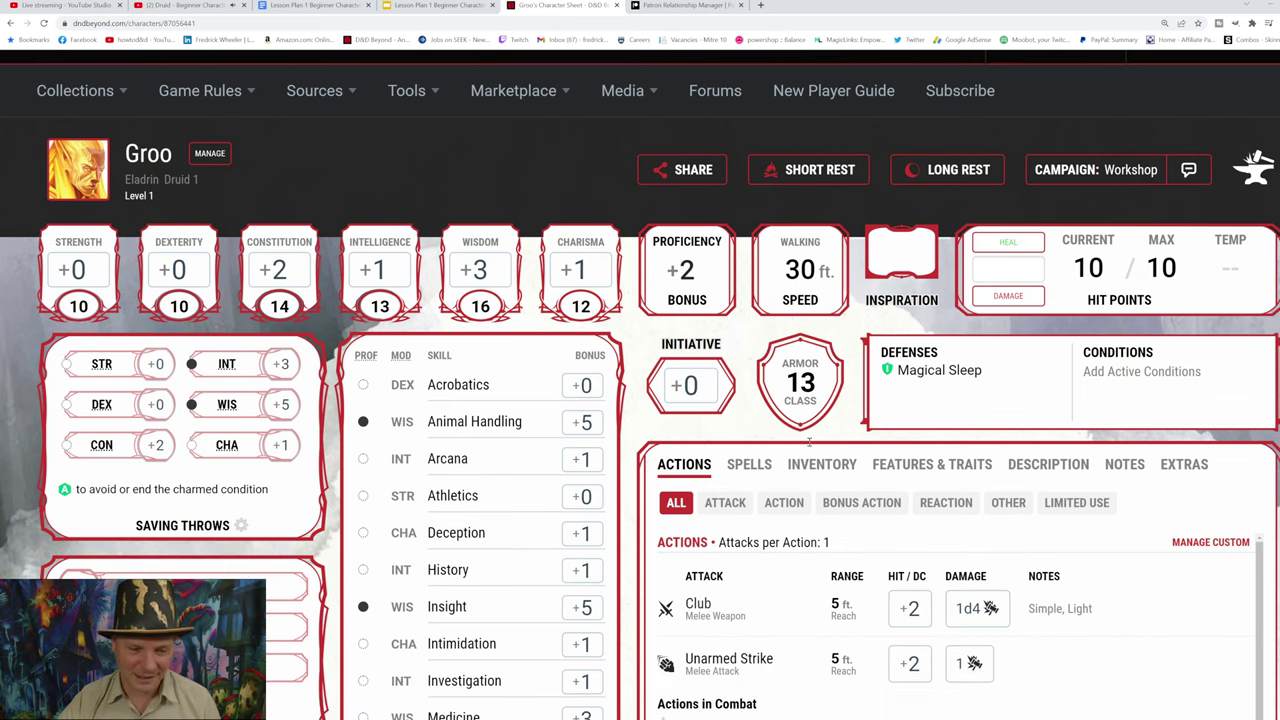
scroll(532, 310, down, 3)
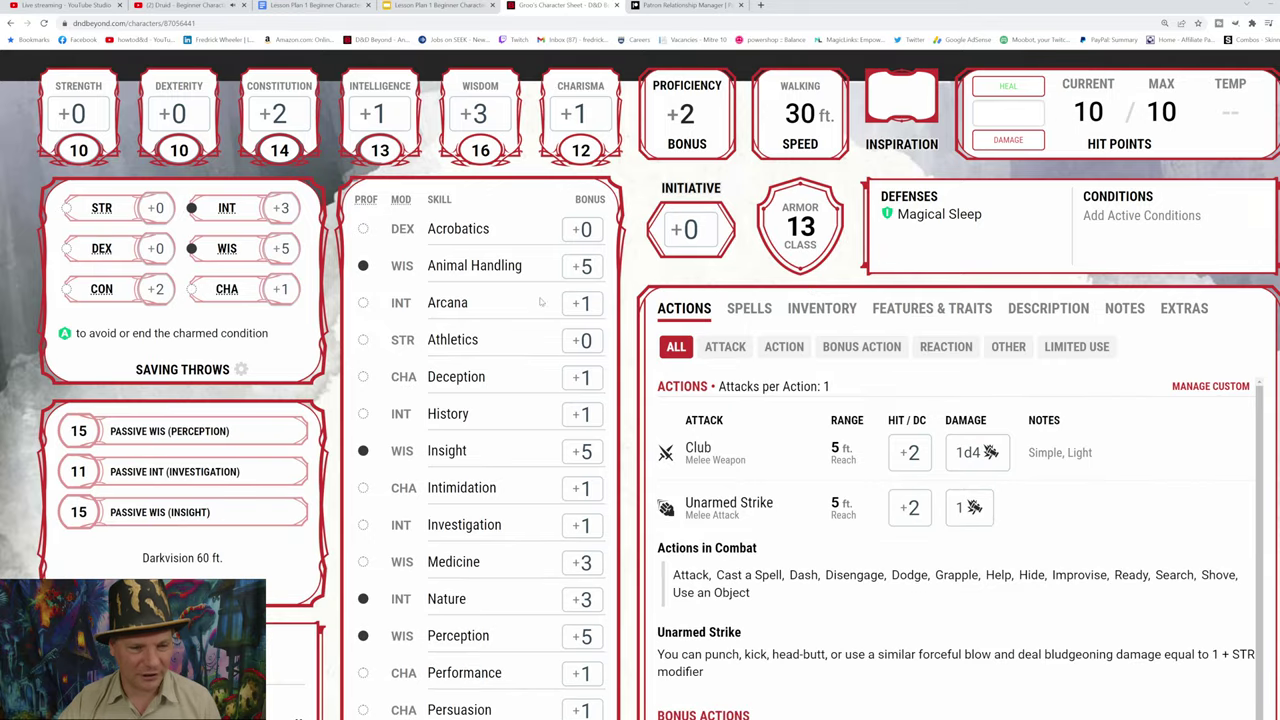
scroll(542, 300, down, 3)
scroll(521, 392, up, 3)
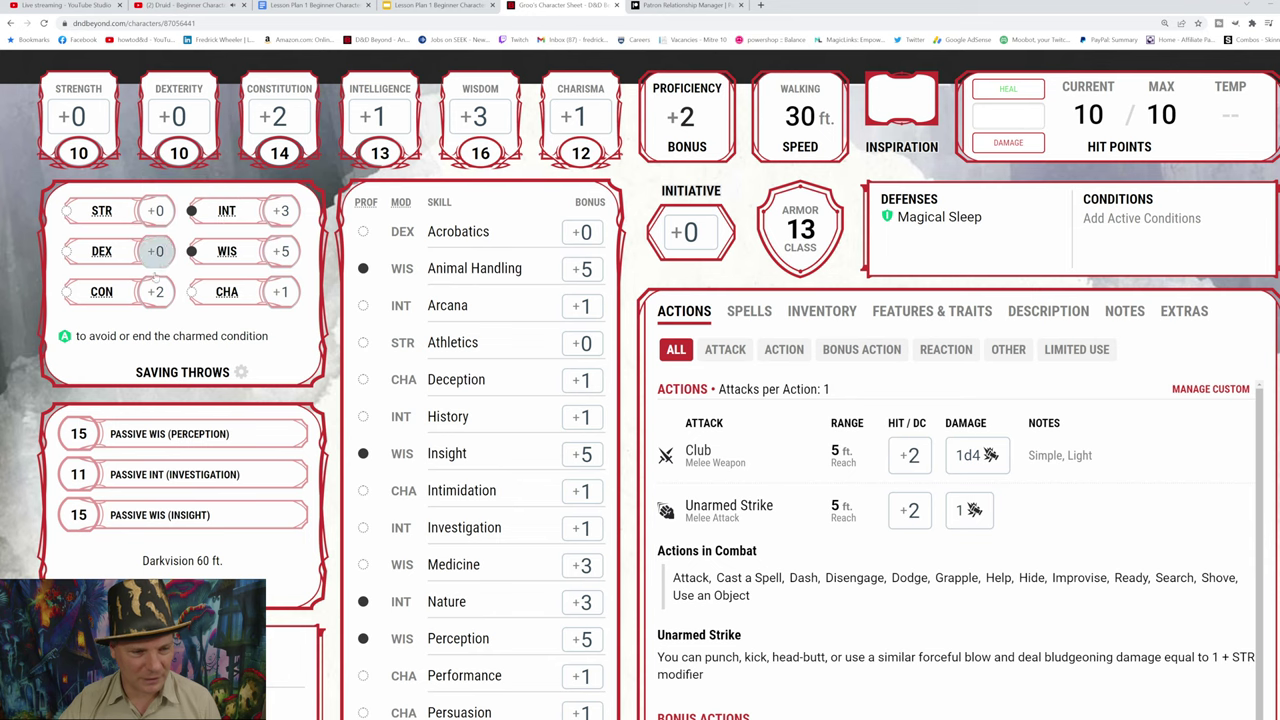
scroll(281, 345, down, 2)
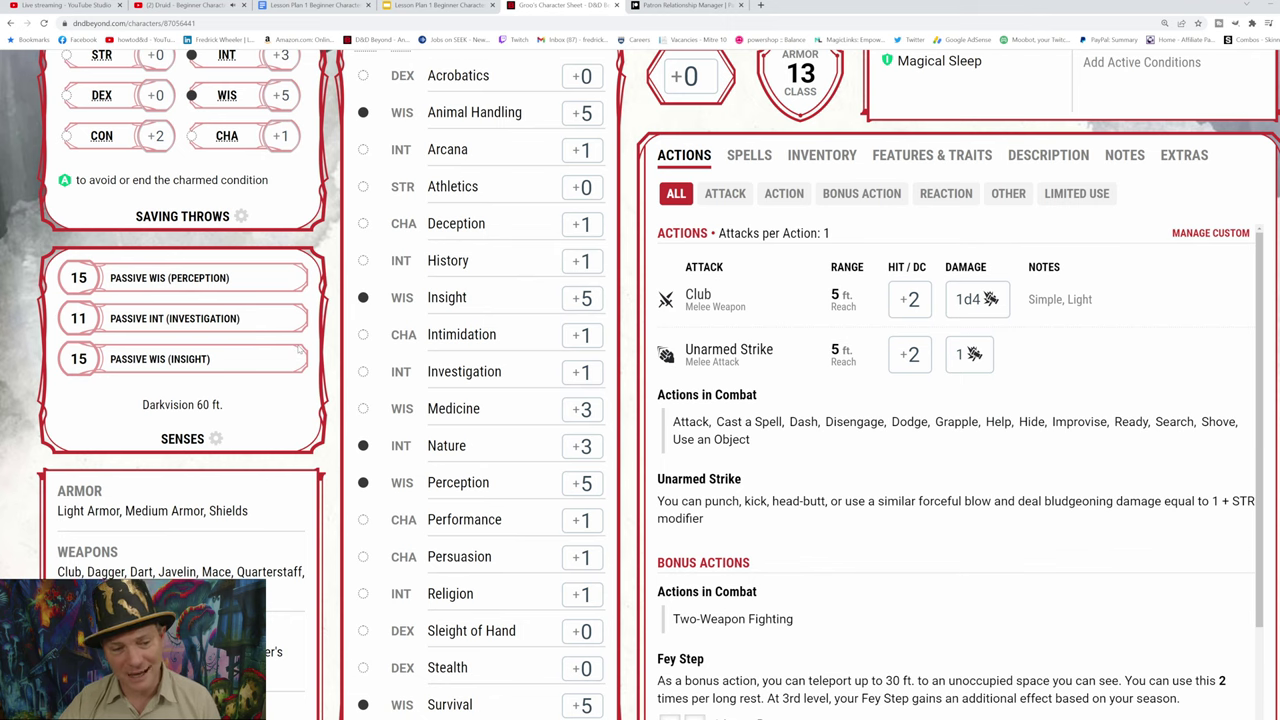
scroll(297, 350, down, 1)
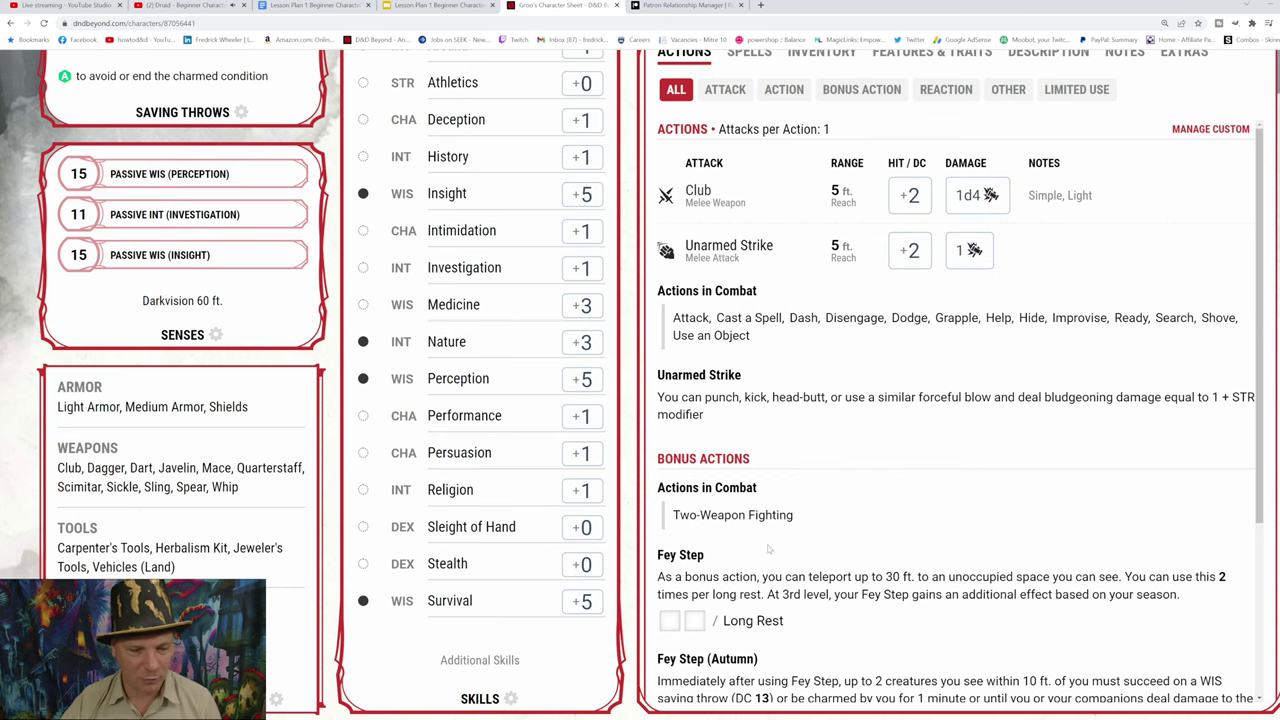
Step: Examine the character's actions by category: attacks, actions, bonus actions and reactions
scroll(866, 529, up, 3)
scroll(862, 528, up, 1)
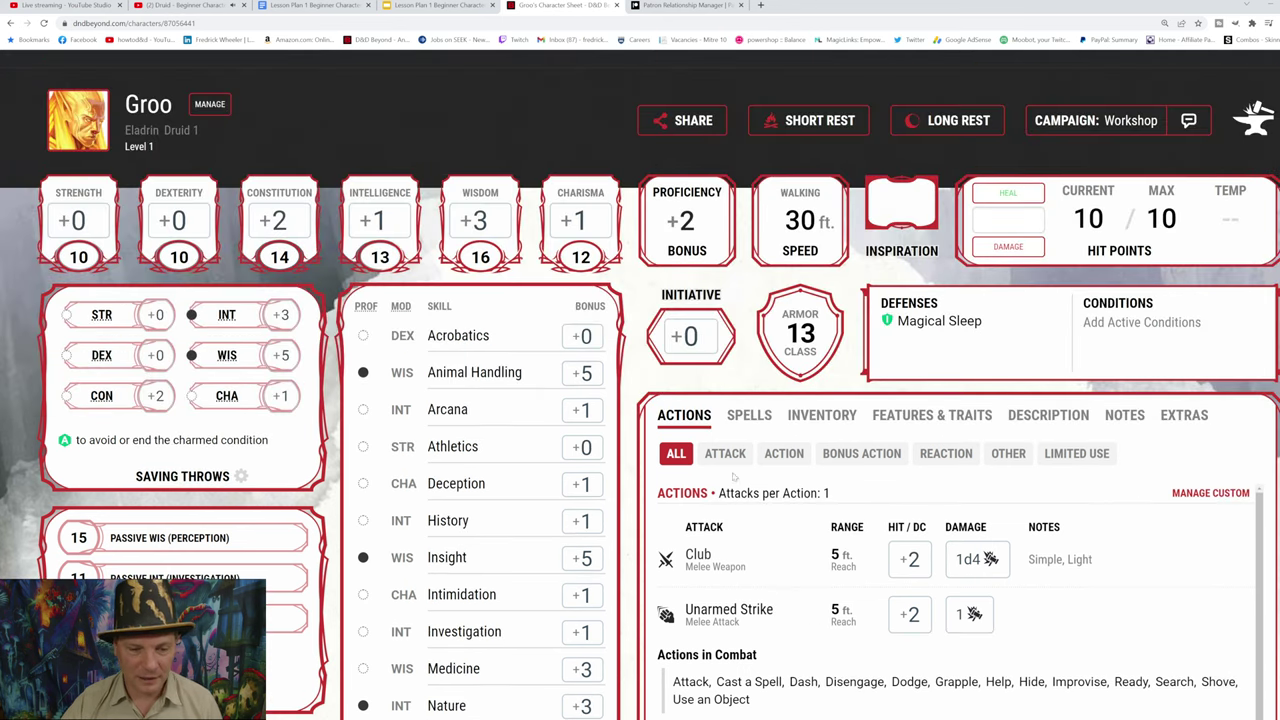
scroll(750, 539, down, 1)
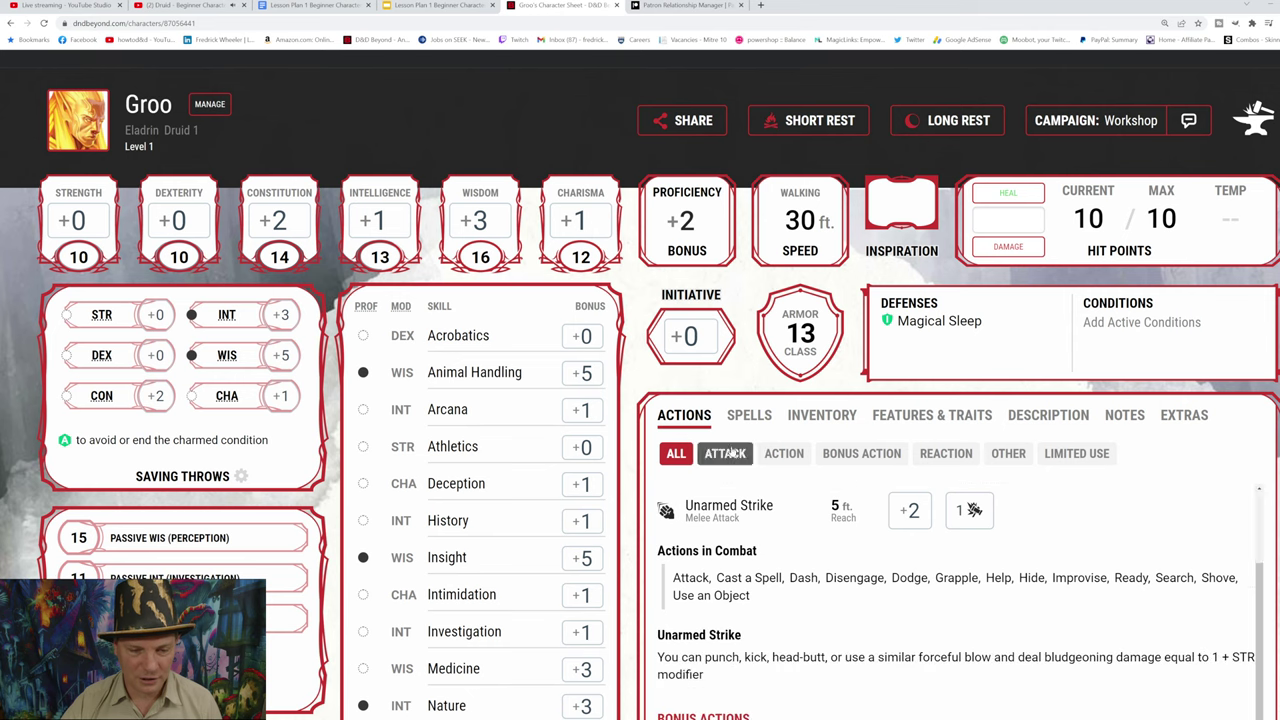
scroll(788, 552, up, 1)
click(725, 453)
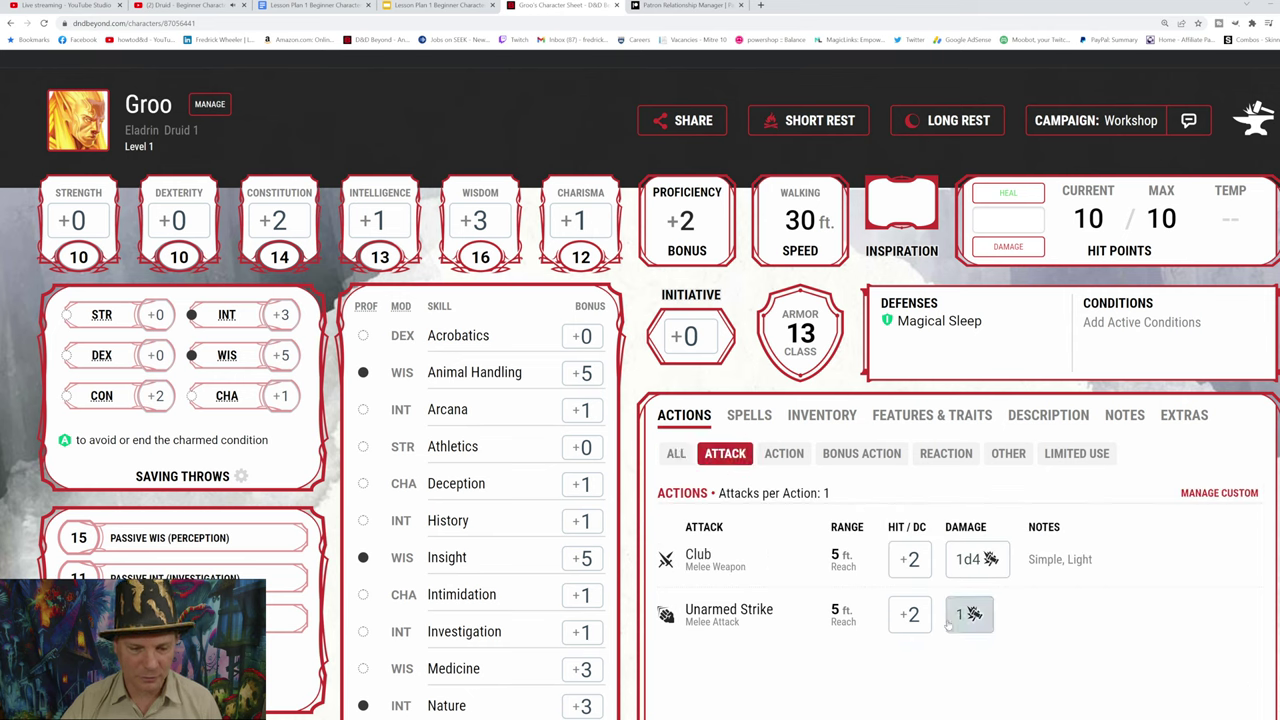
click(784, 452)
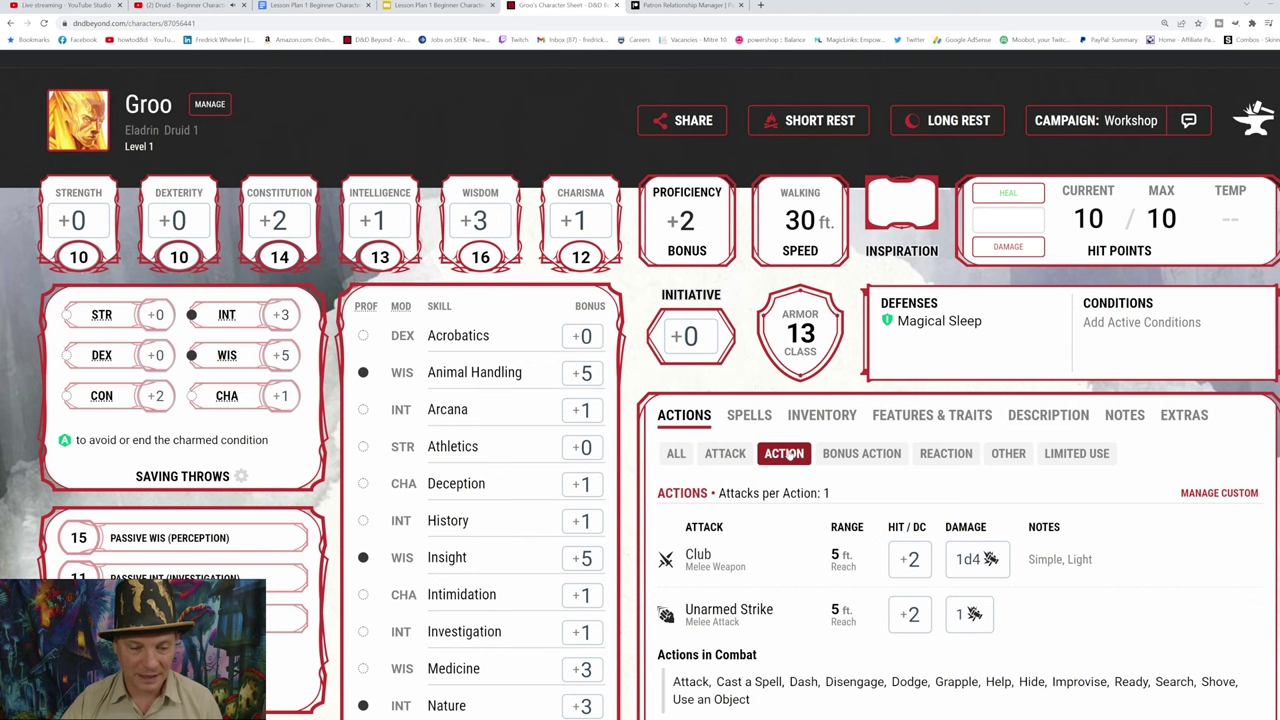
scroll(750, 557, down, 3)
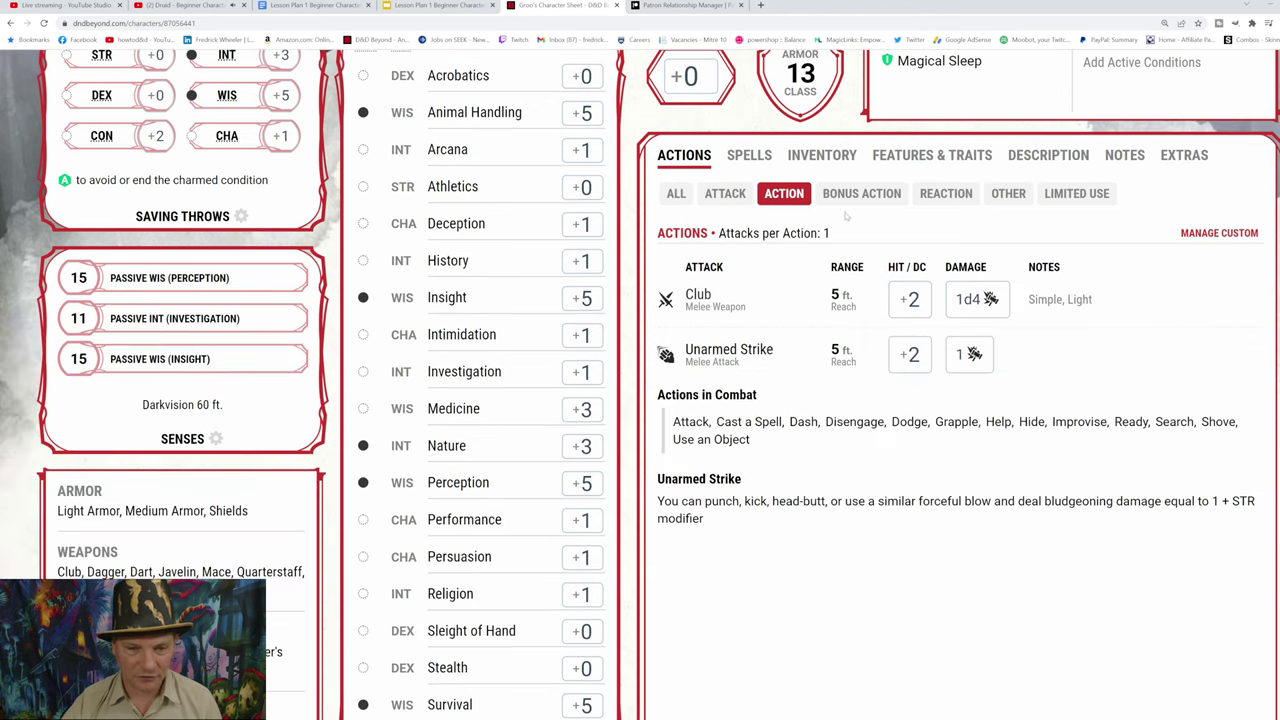
click(856, 196)
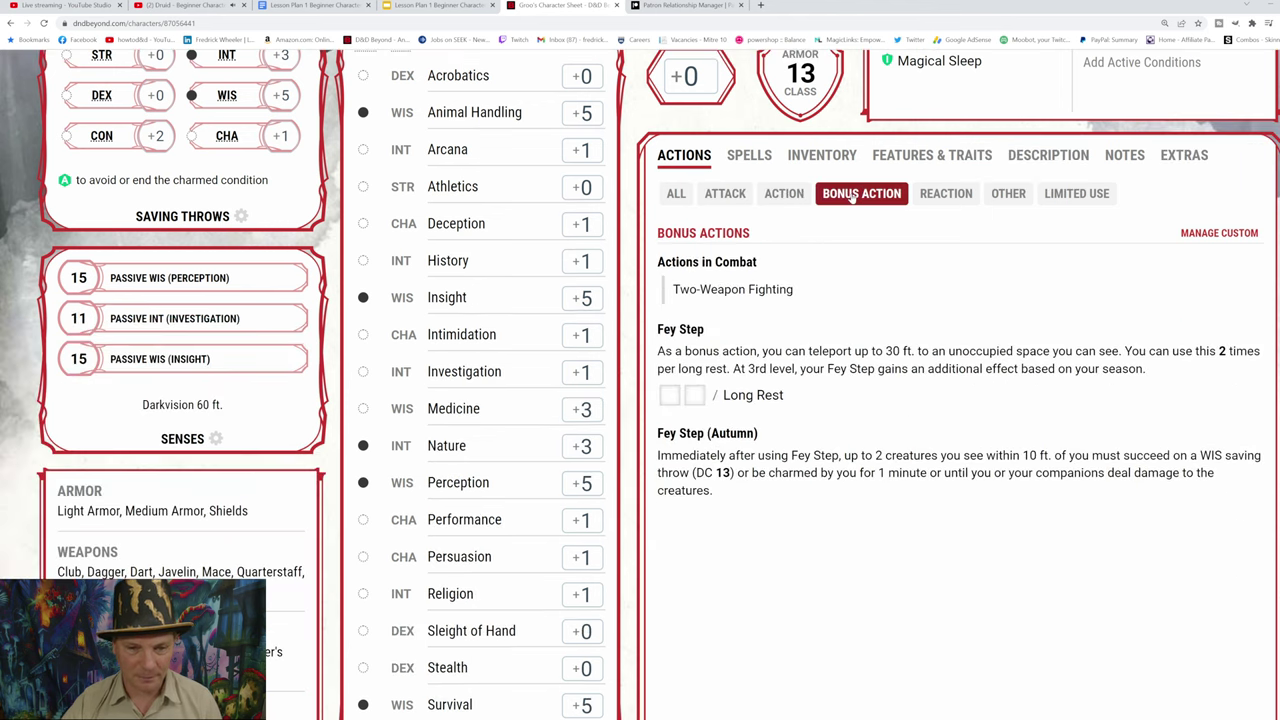
click(956, 196)
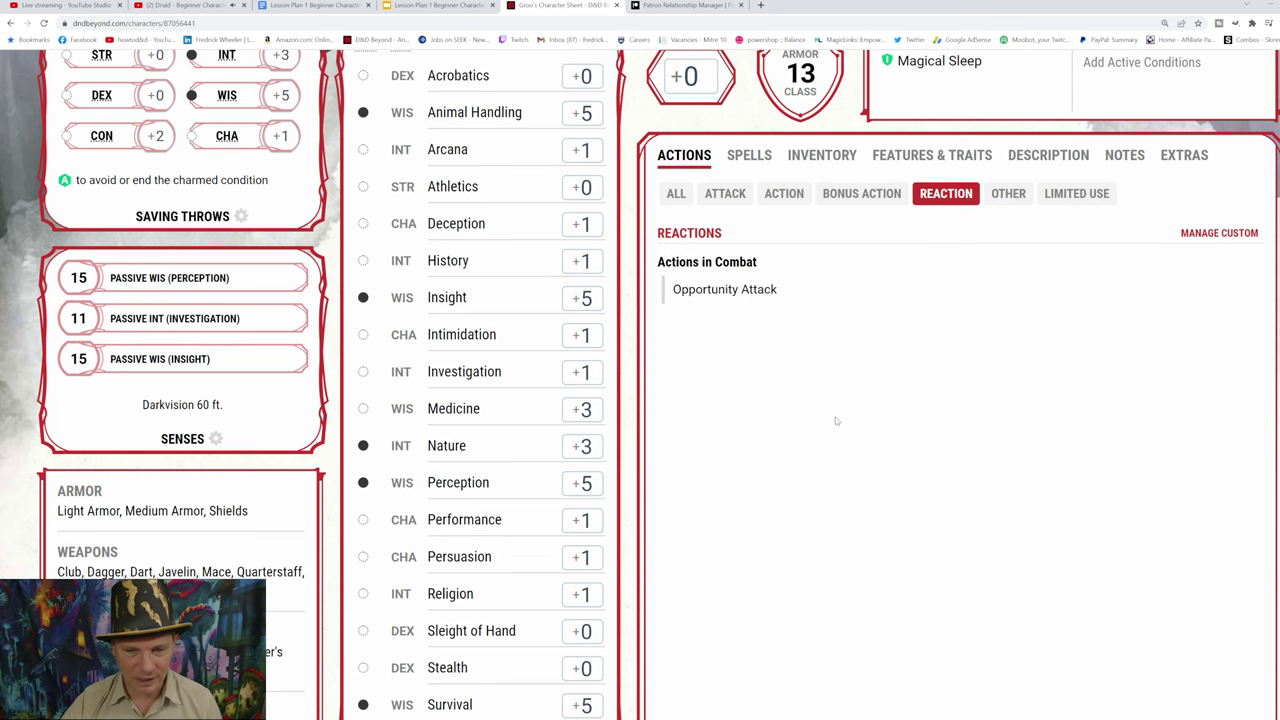
Step: Review the items carried in the character's inventory
scroll(837, 419, up, 2)
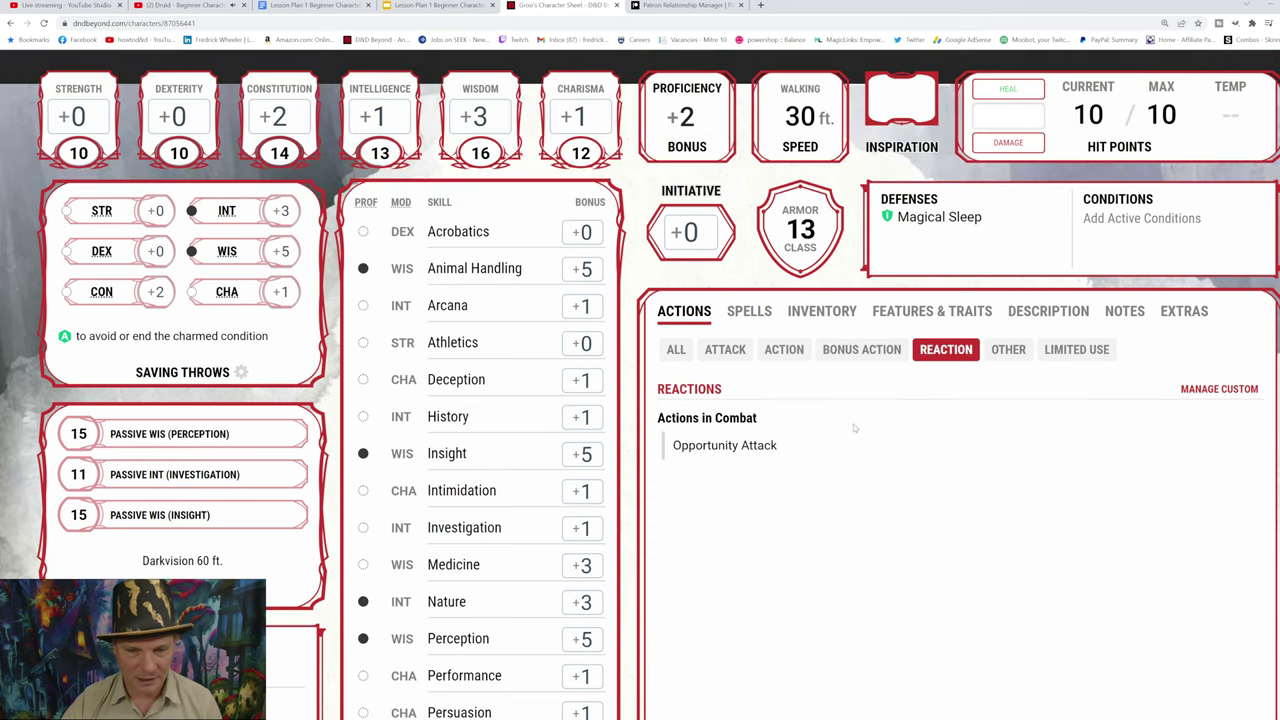
click(812, 318)
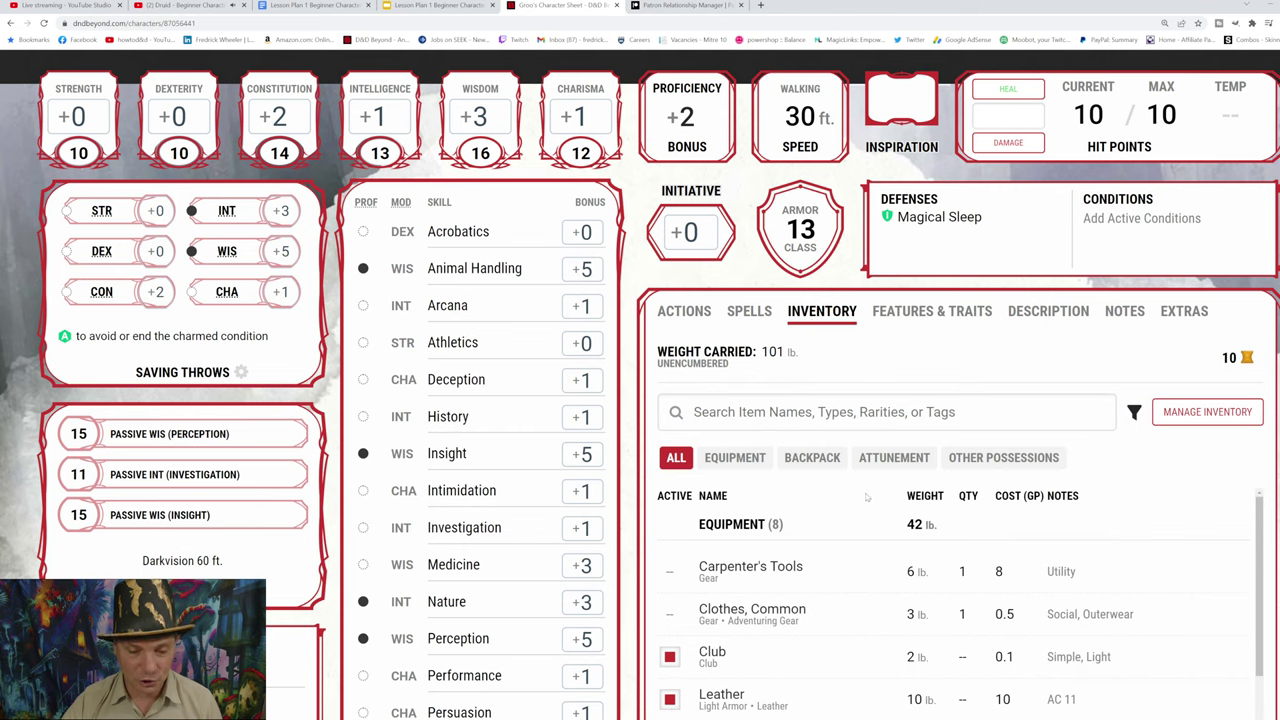
scroll(866, 499, down, 5)
scroll(866, 499, up, 5)
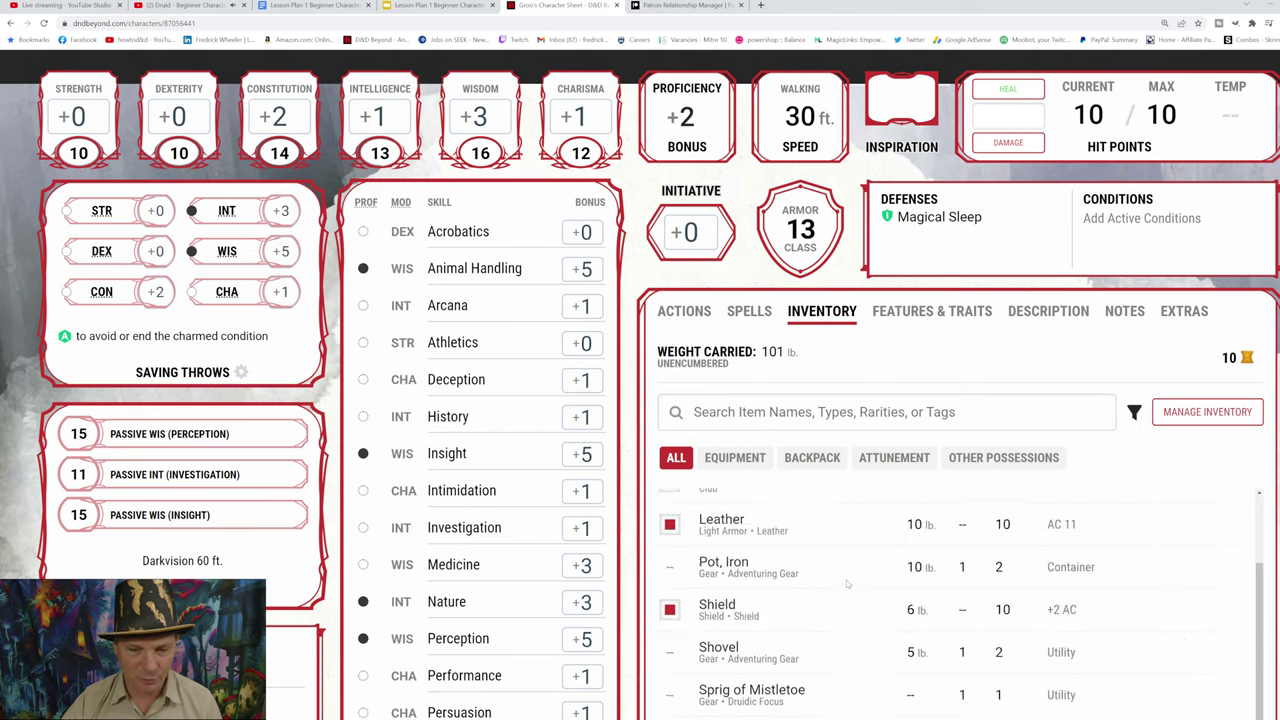
Step: Open spell management for the character and expand the Druid's Known Spells list
click(755, 318)
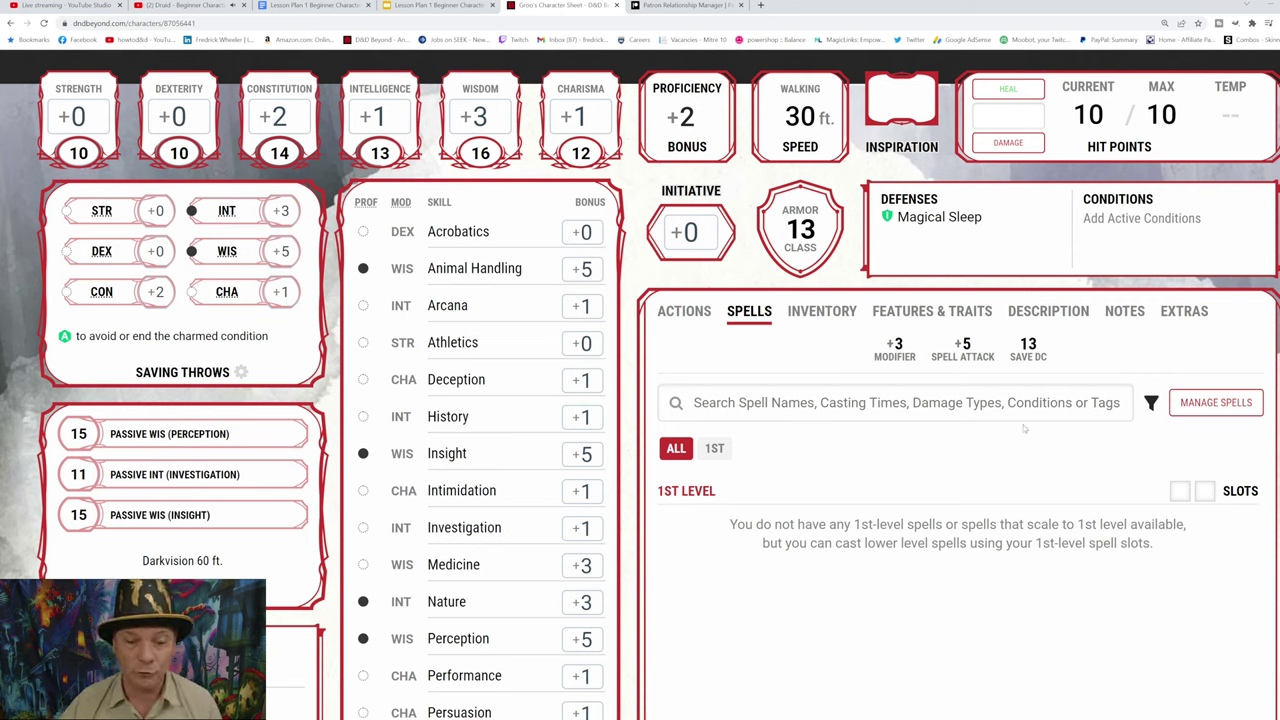
click(1199, 405)
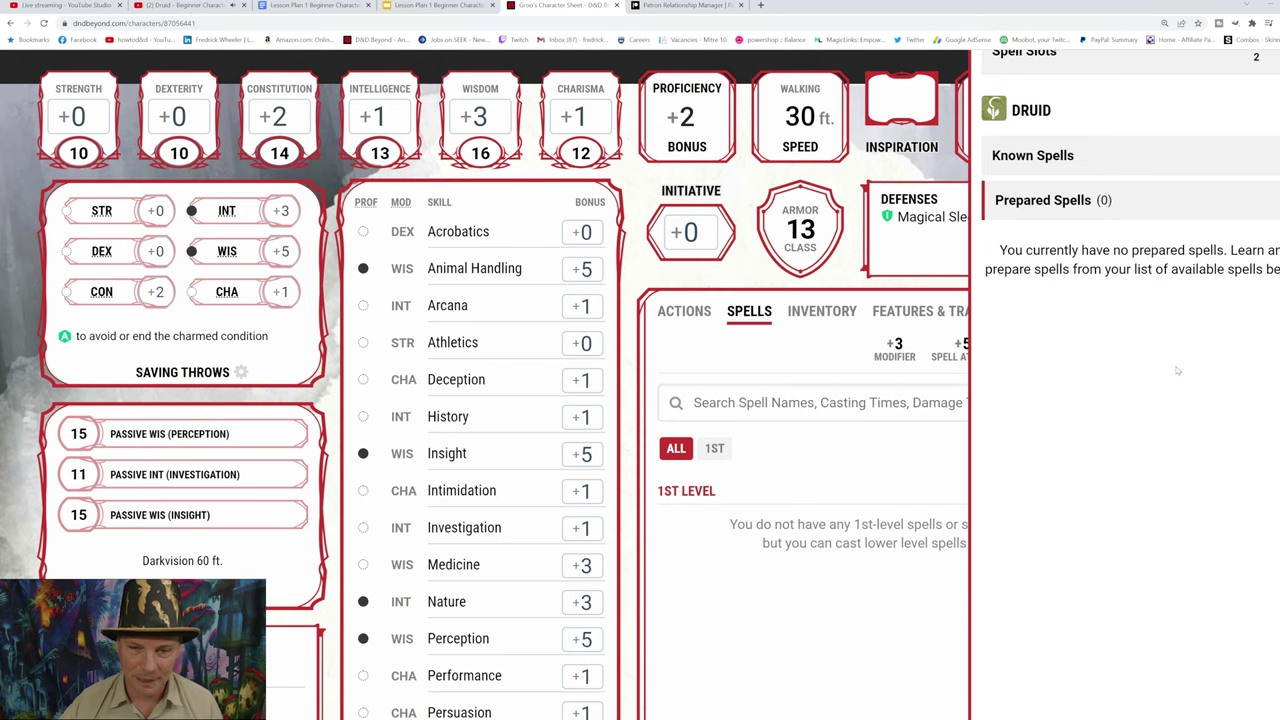
scroll(1160, 396, up, 2)
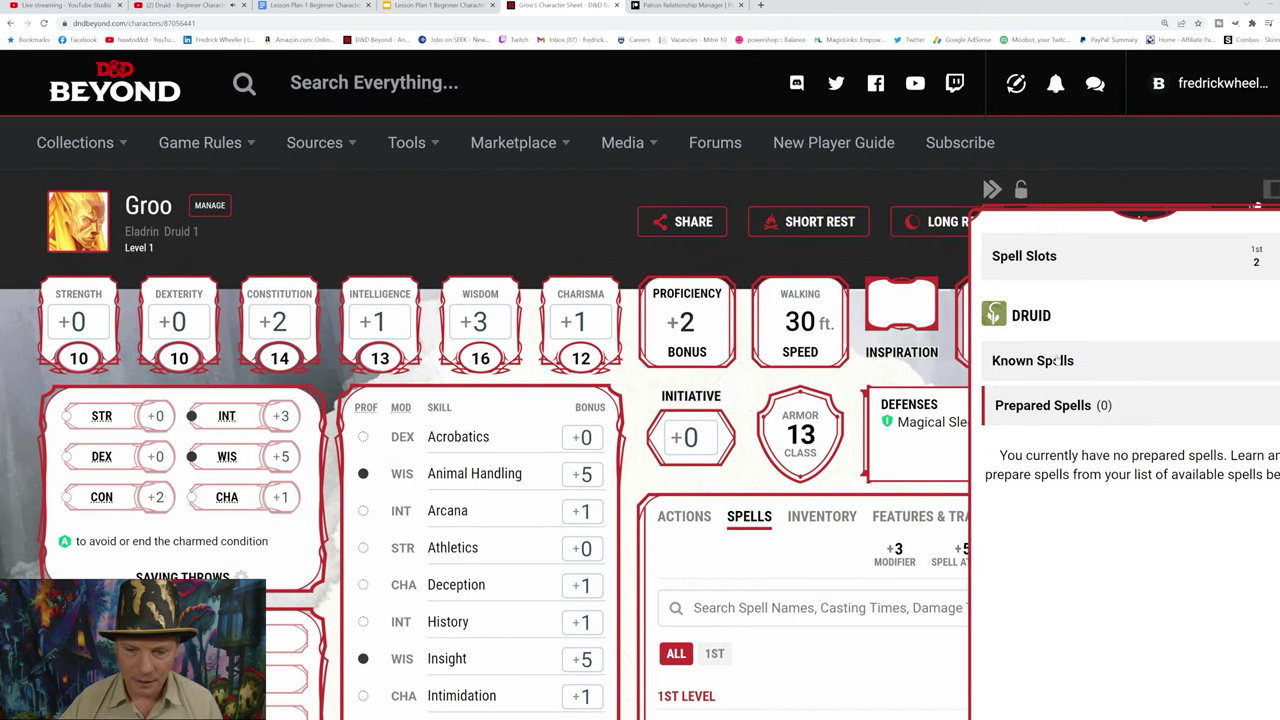
click(1139, 360)
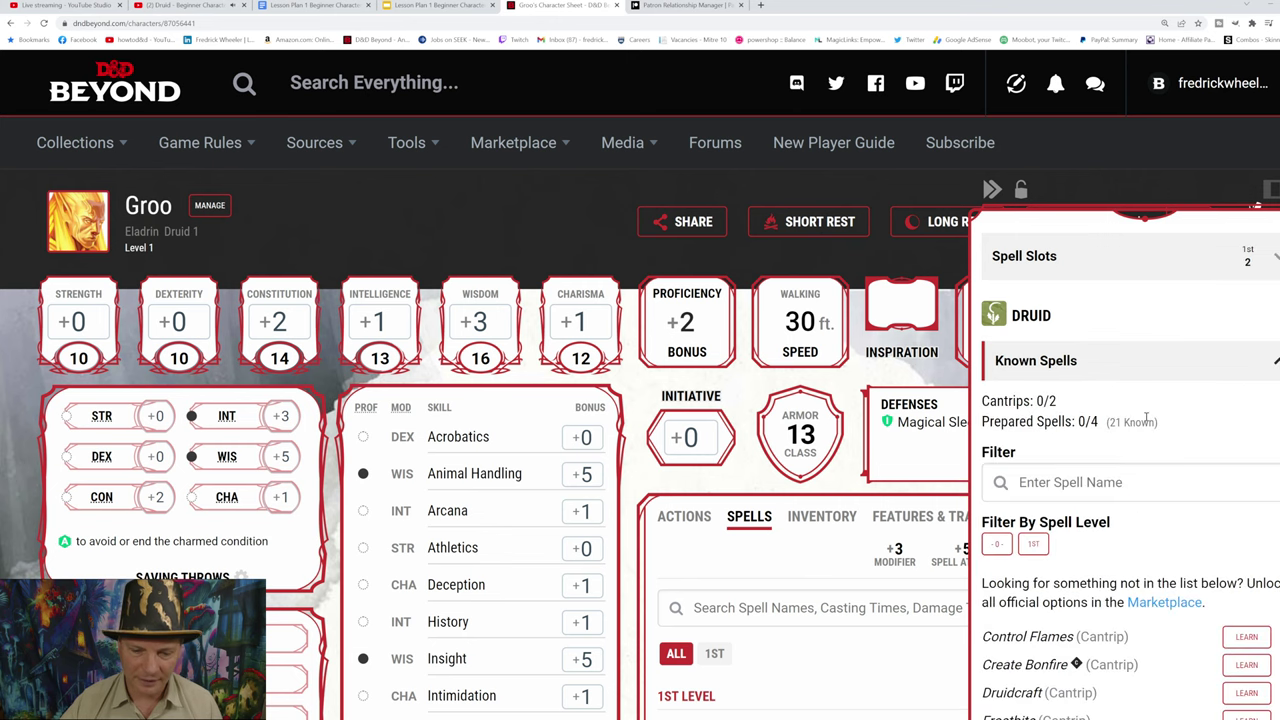
scroll(1146, 418, down, 2)
scroll(1145, 421, up, 1)
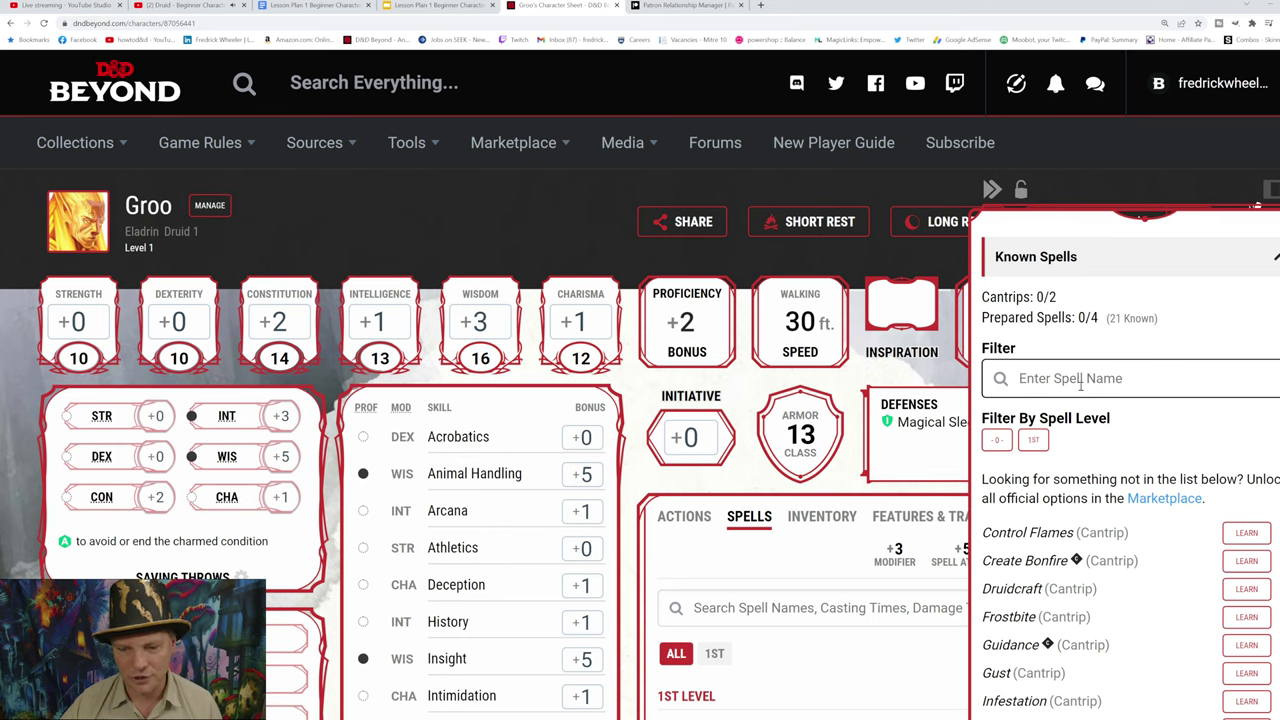
Step: Filter the known Druid spells to level 0 and learn the Thorn Whip and Druidcraft cantrips
click(996, 441)
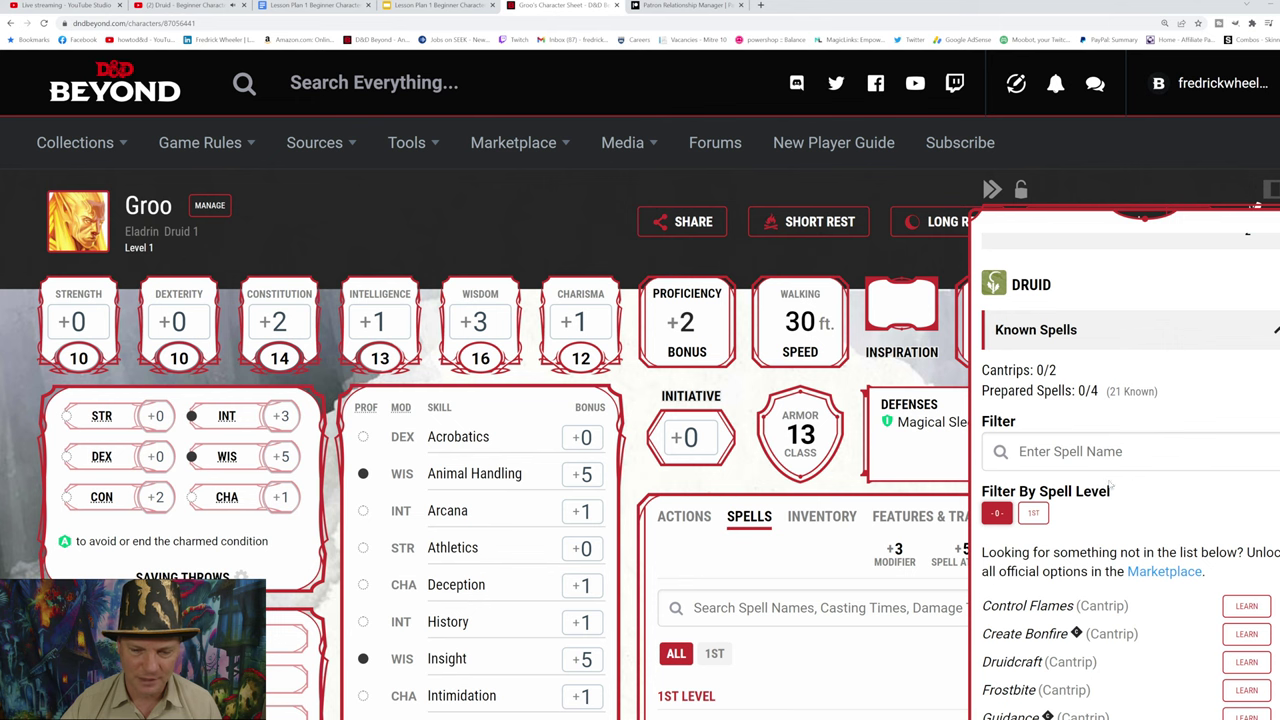
scroll(1137, 465, down, 5)
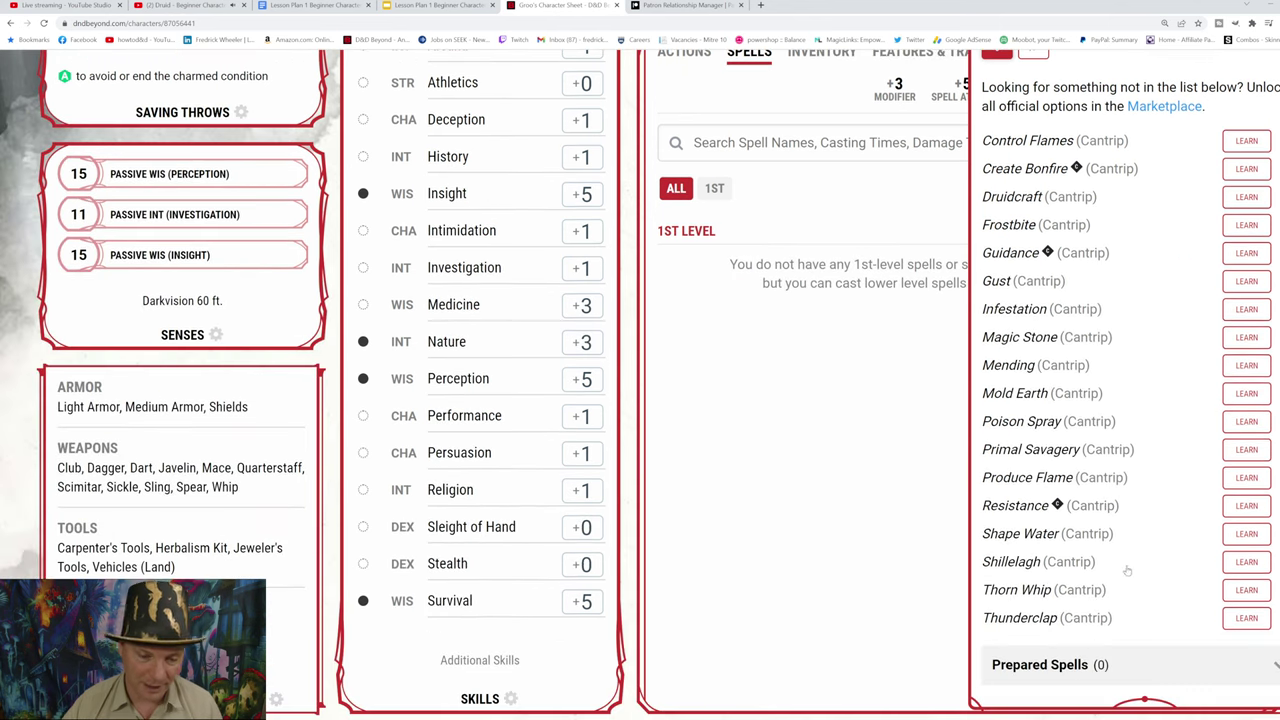
click(1246, 590)
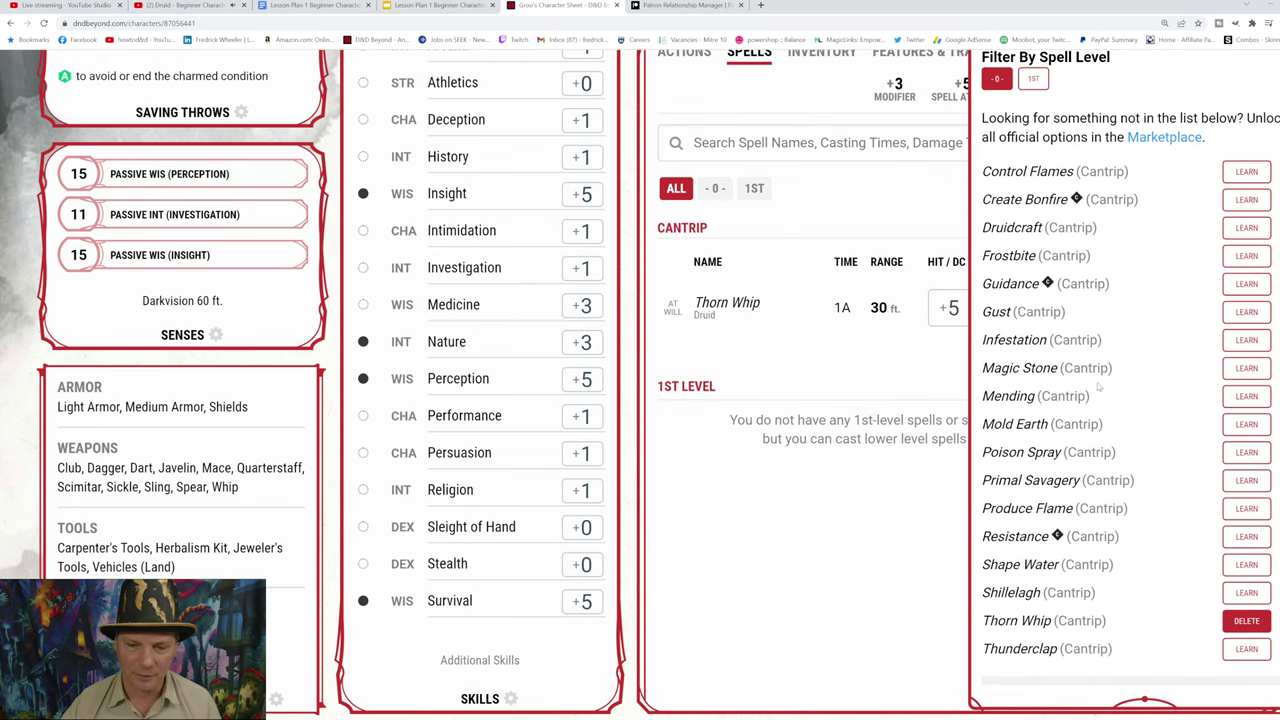
scroll(1100, 386, up, 3)
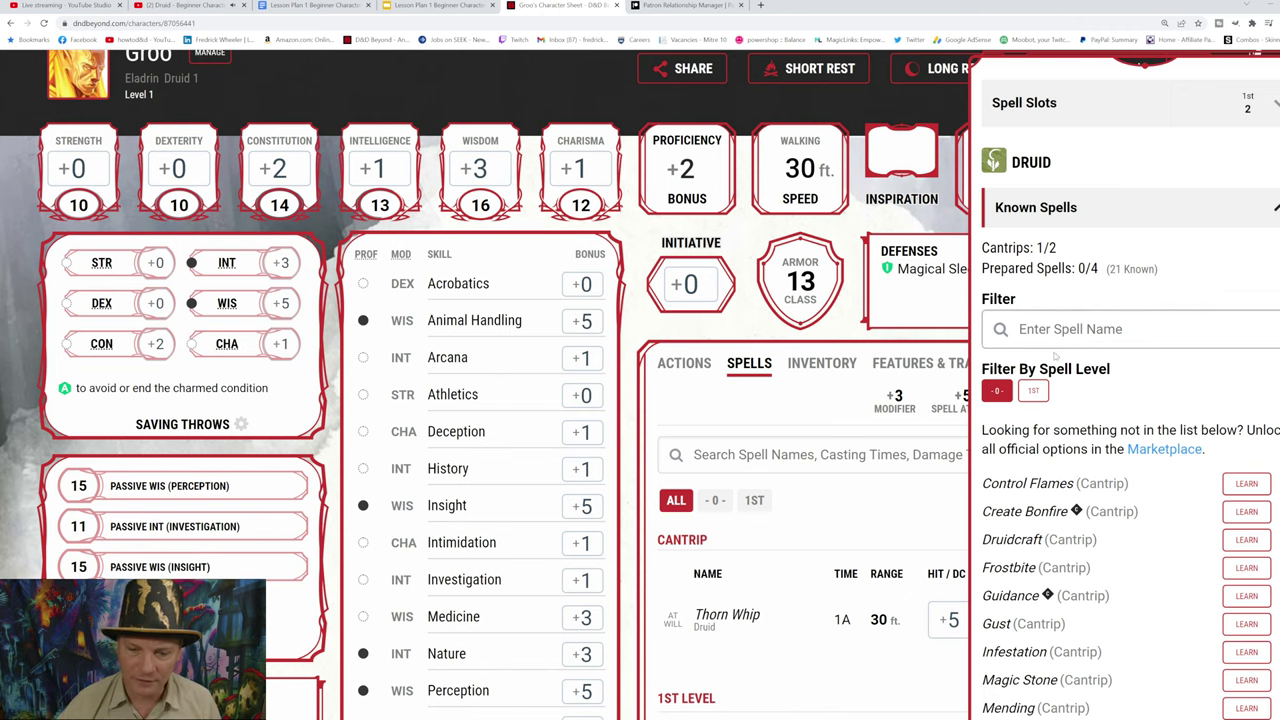
scroll(1032, 590, down, 1)
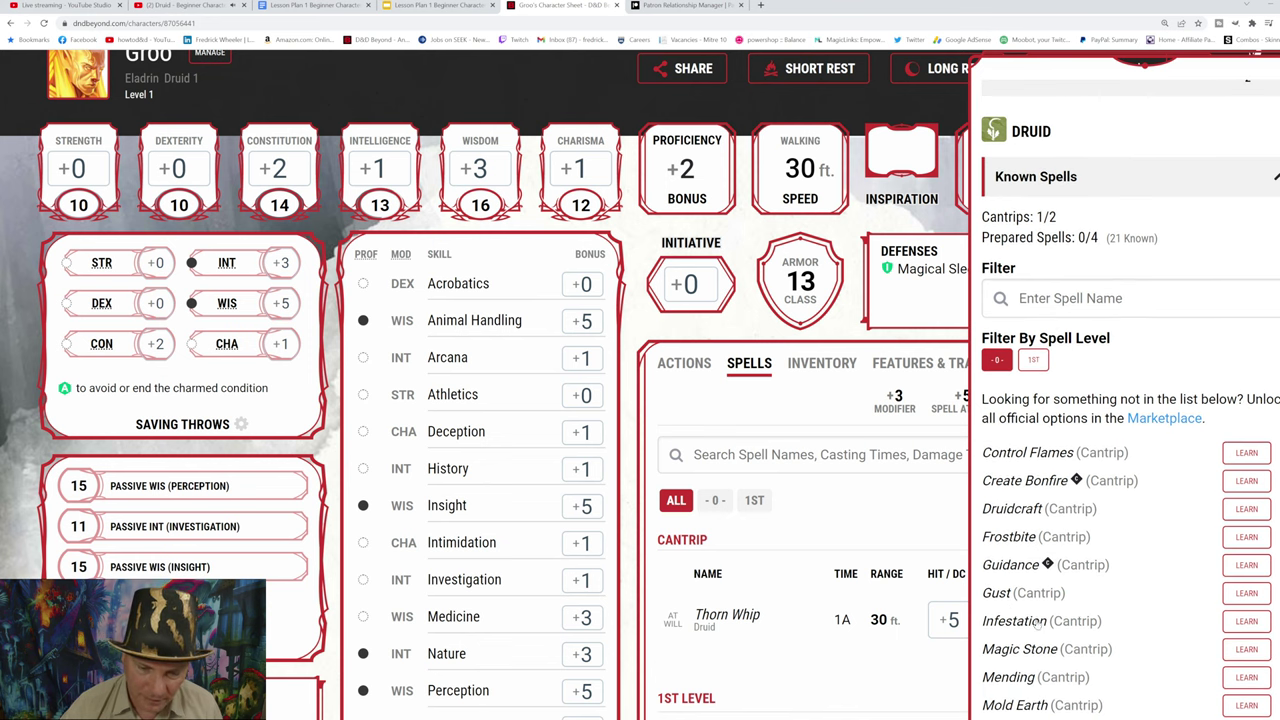
click(1246, 511)
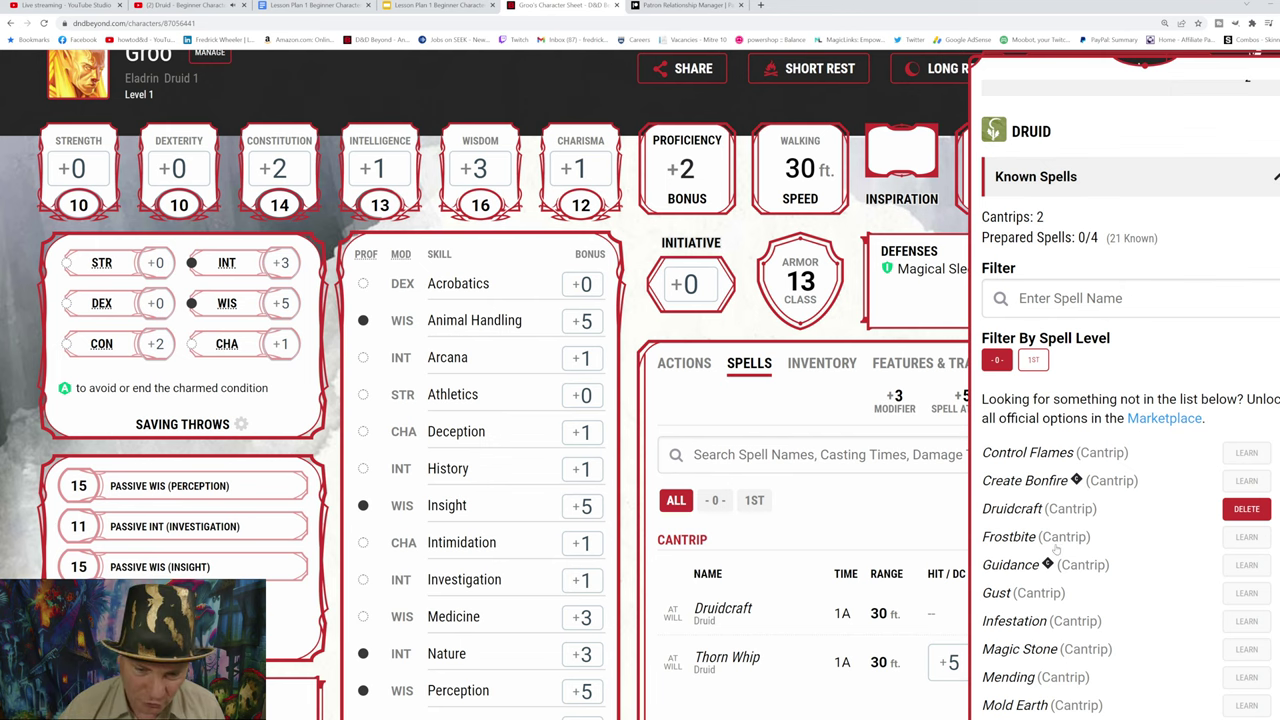
Step: Switch the spell level filter from level 0 to 1st and prepare the Goodberry spell
click(997, 360)
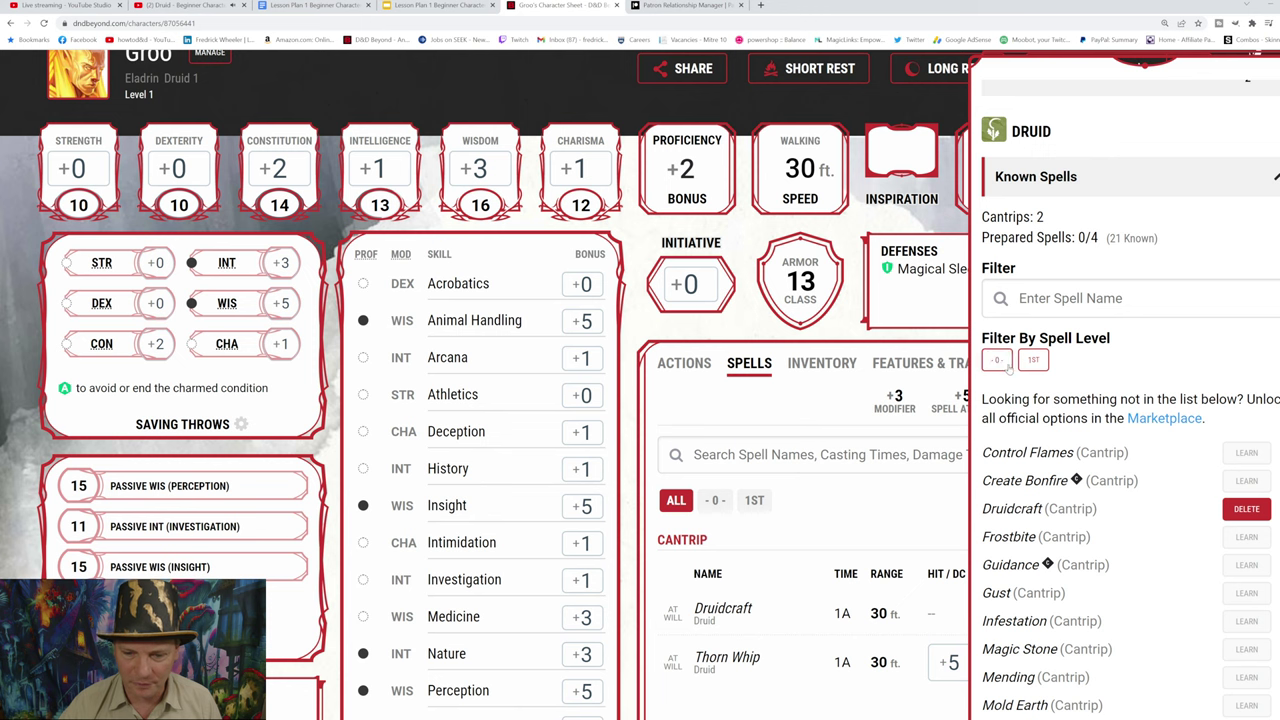
click(1033, 361)
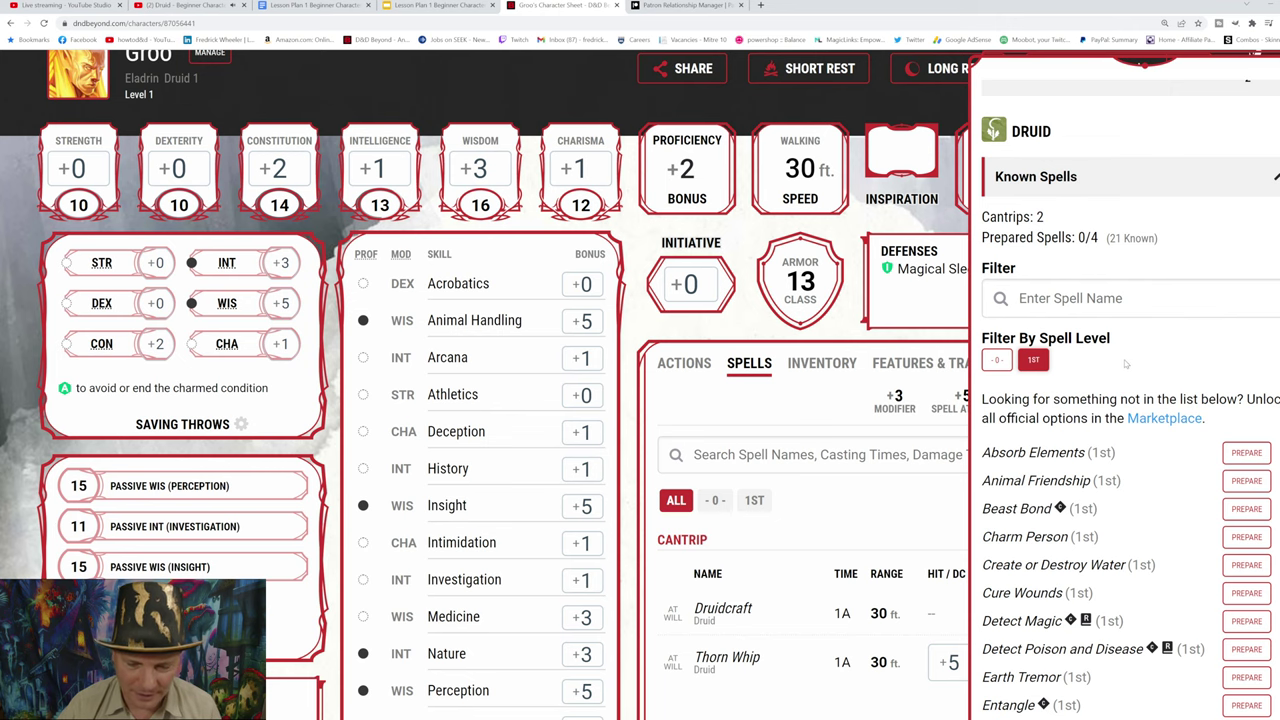
scroll(1124, 364, down, 2)
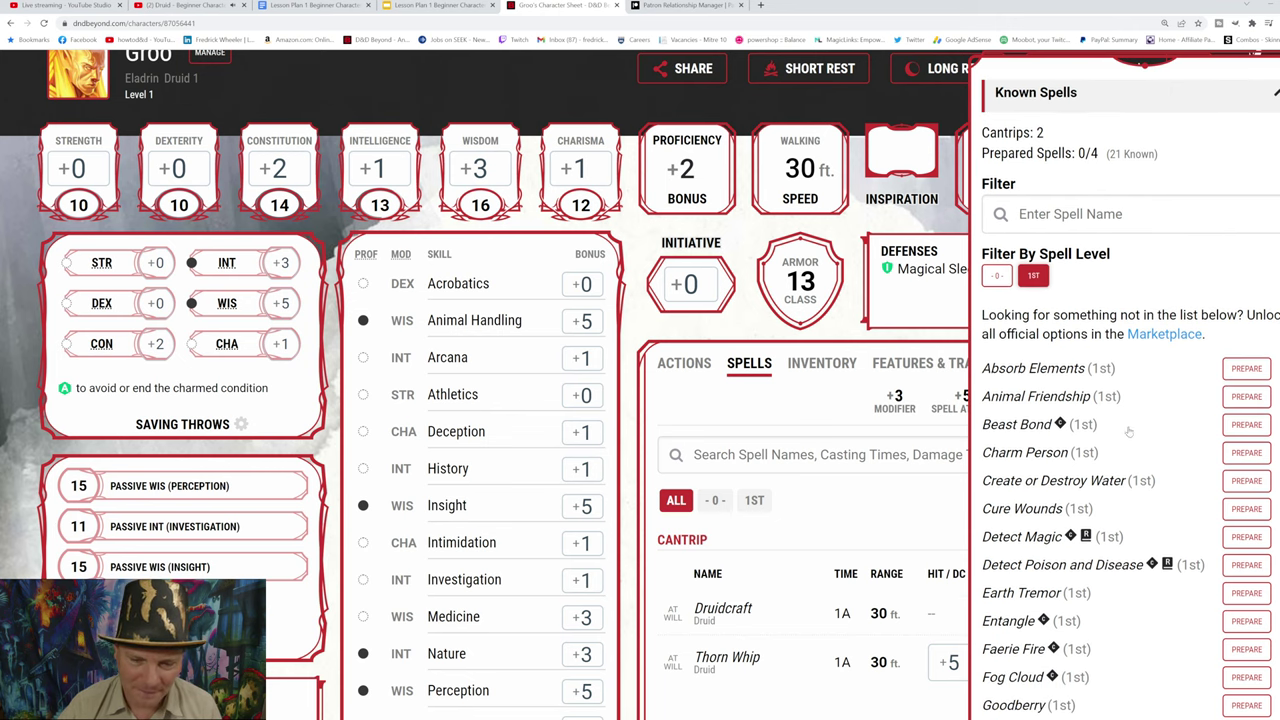
scroll(1100, 457, down, 3)
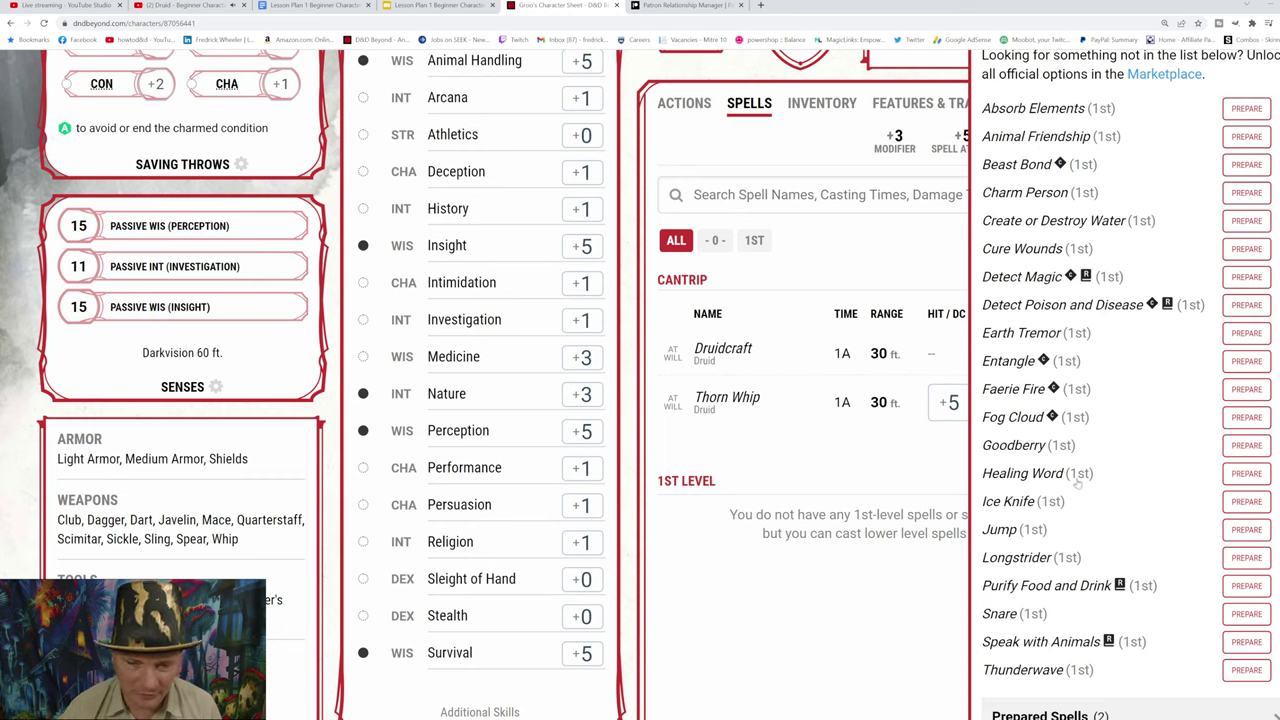
click(1246, 446)
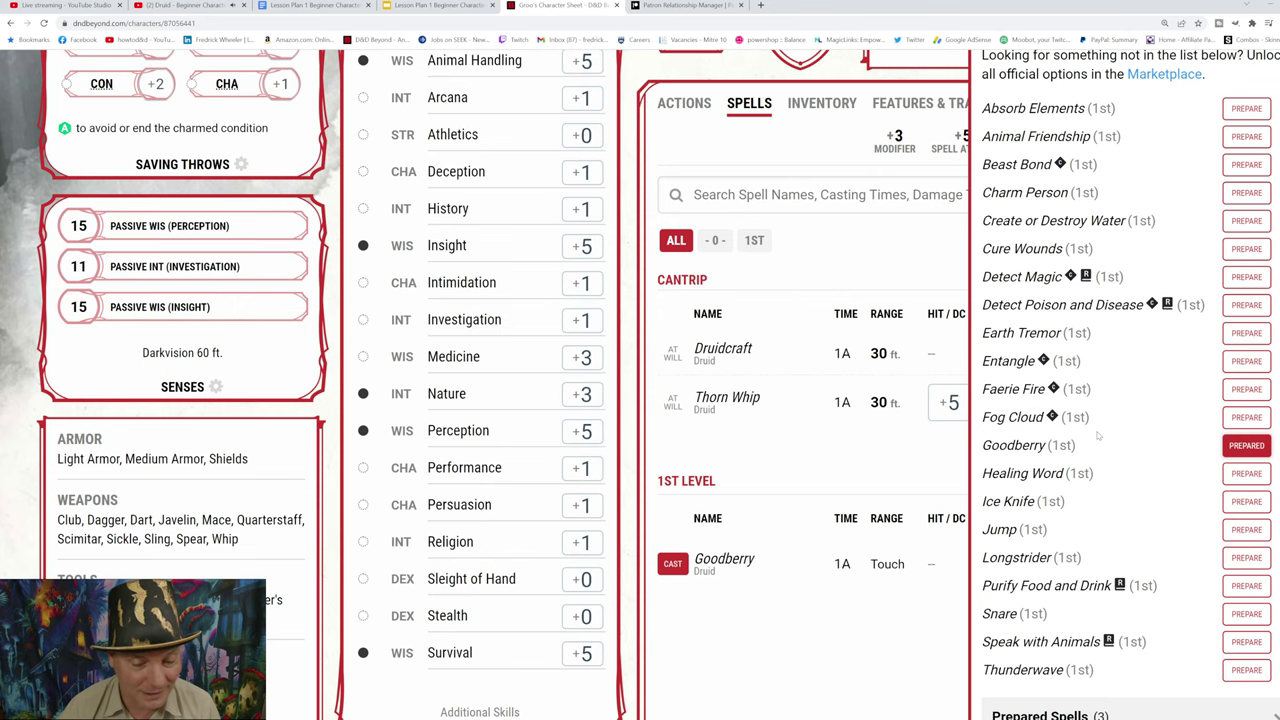
Step: Look through the 1st-level Druid spells and prepare Faerie Fire and Fog Cloud
scroll(1098, 434, up, 5)
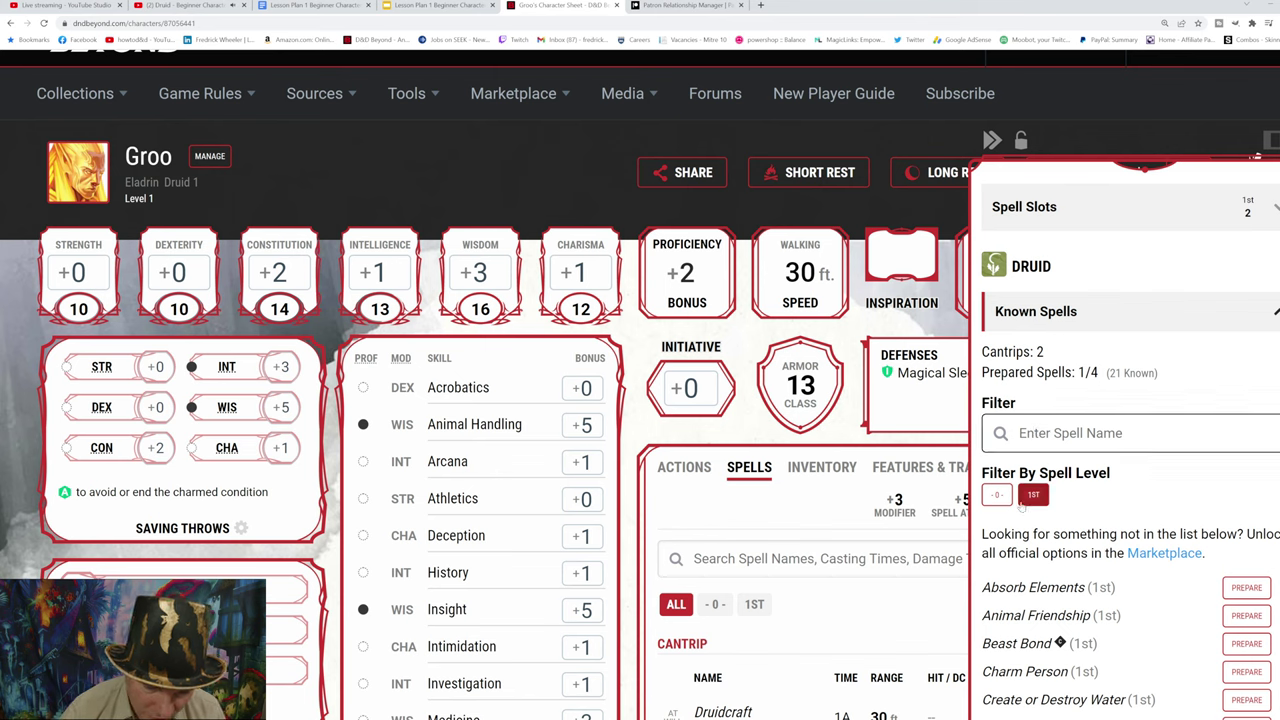
scroll(1050, 695, down, 1)
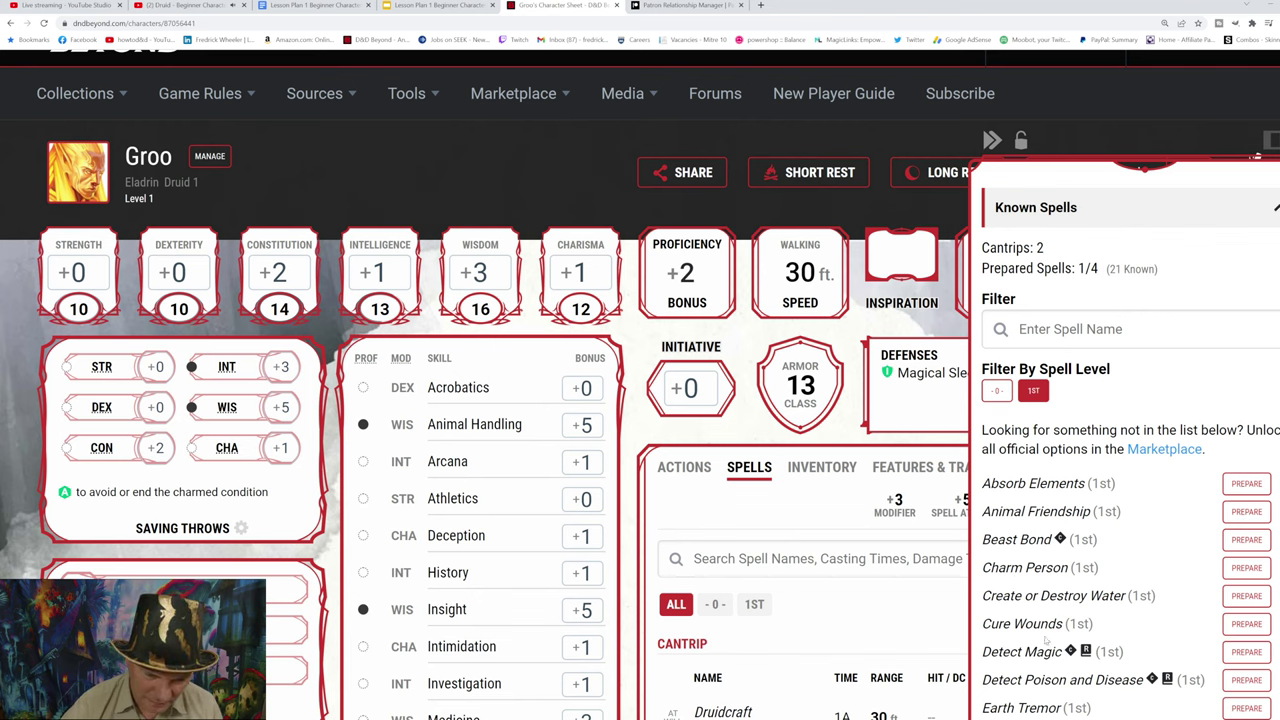
scroll(1045, 641, down, 1)
scroll(1046, 641, down, 3)
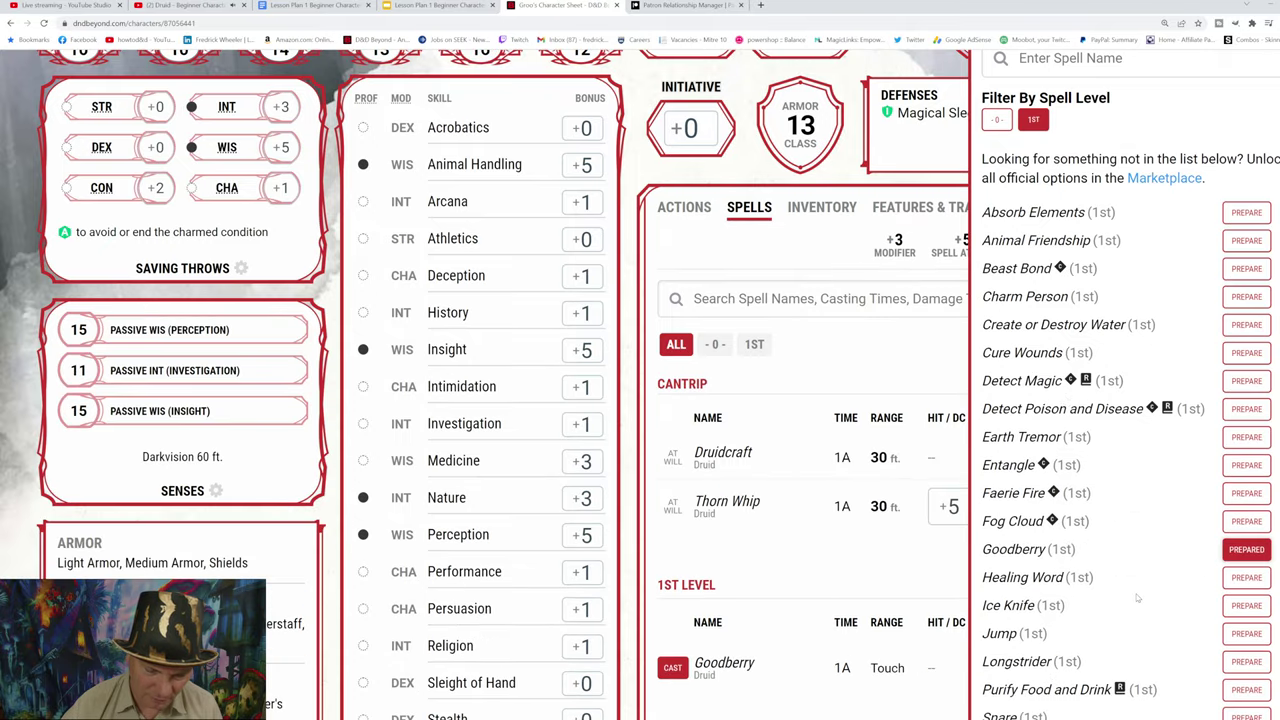
scroll(1137, 598, down, 2)
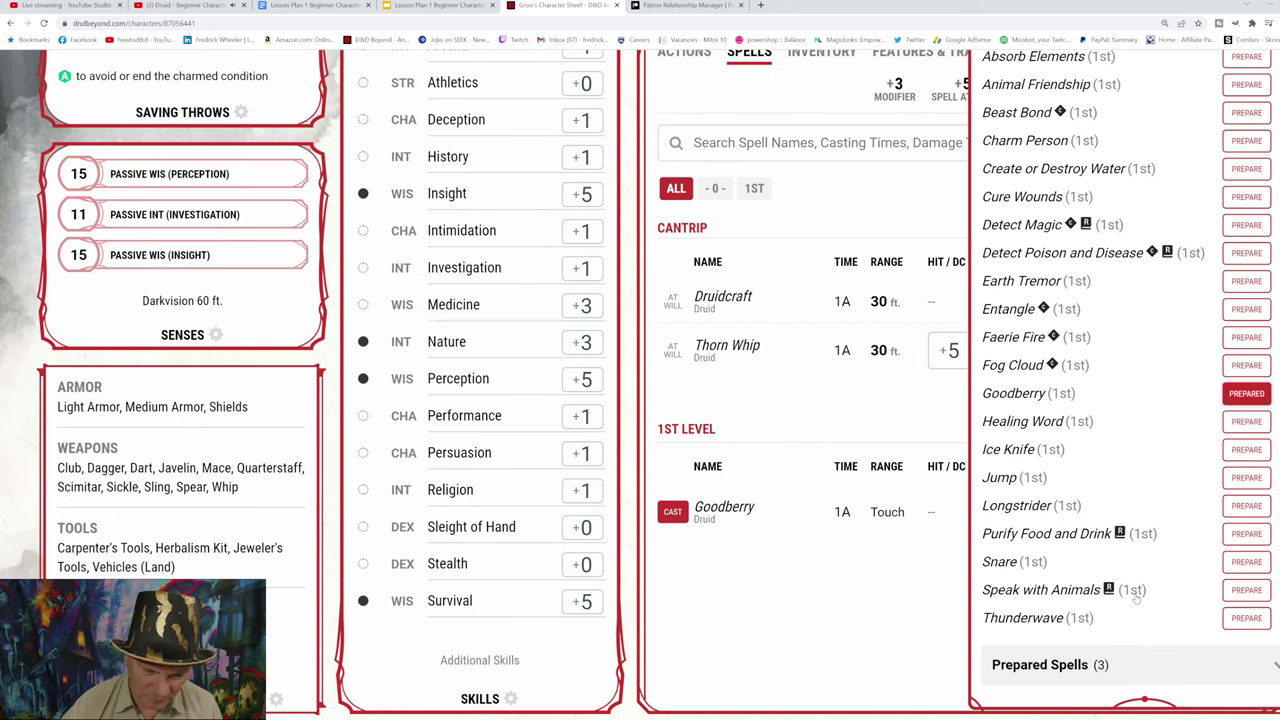
scroll(1136, 598, up, 2)
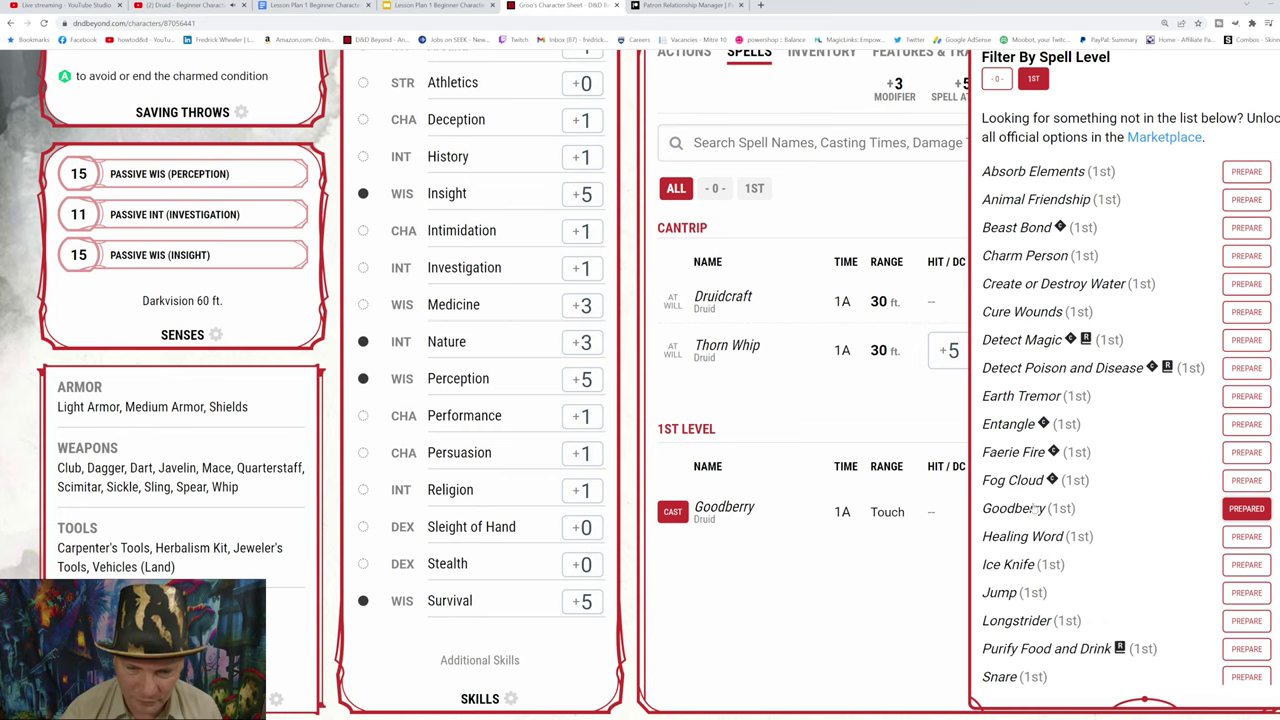
click(1245, 455)
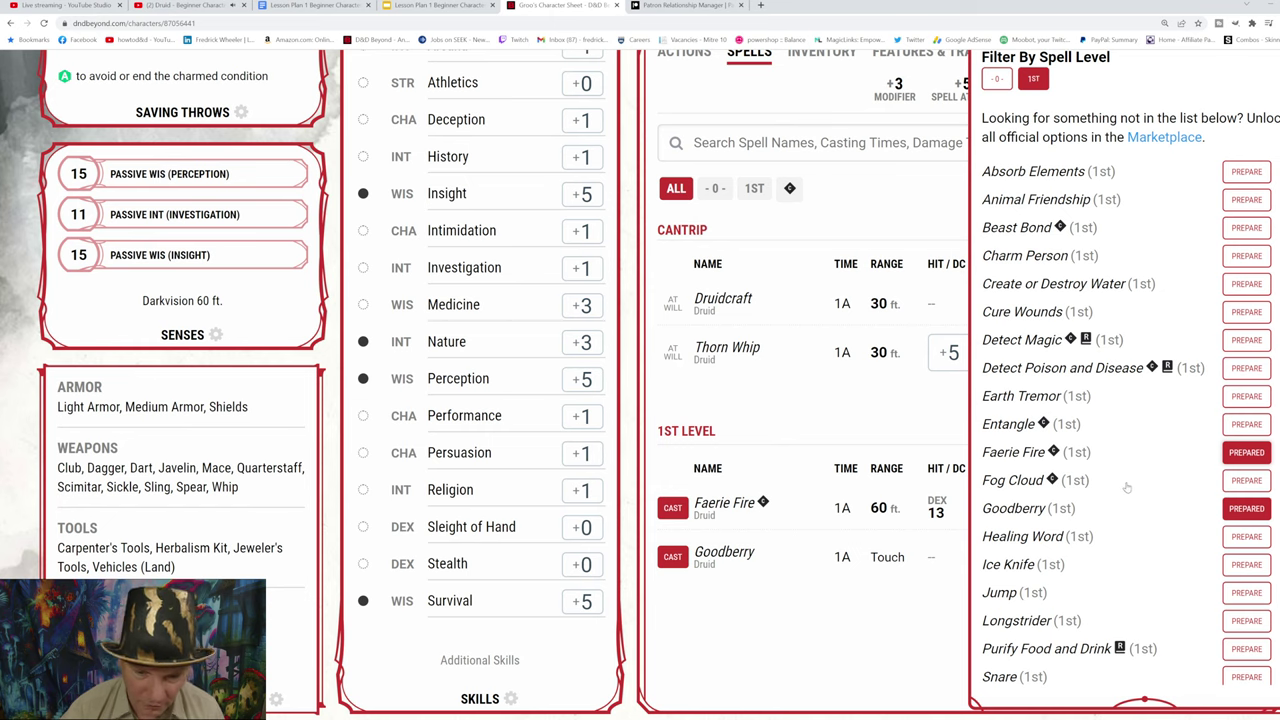
click(1245, 480)
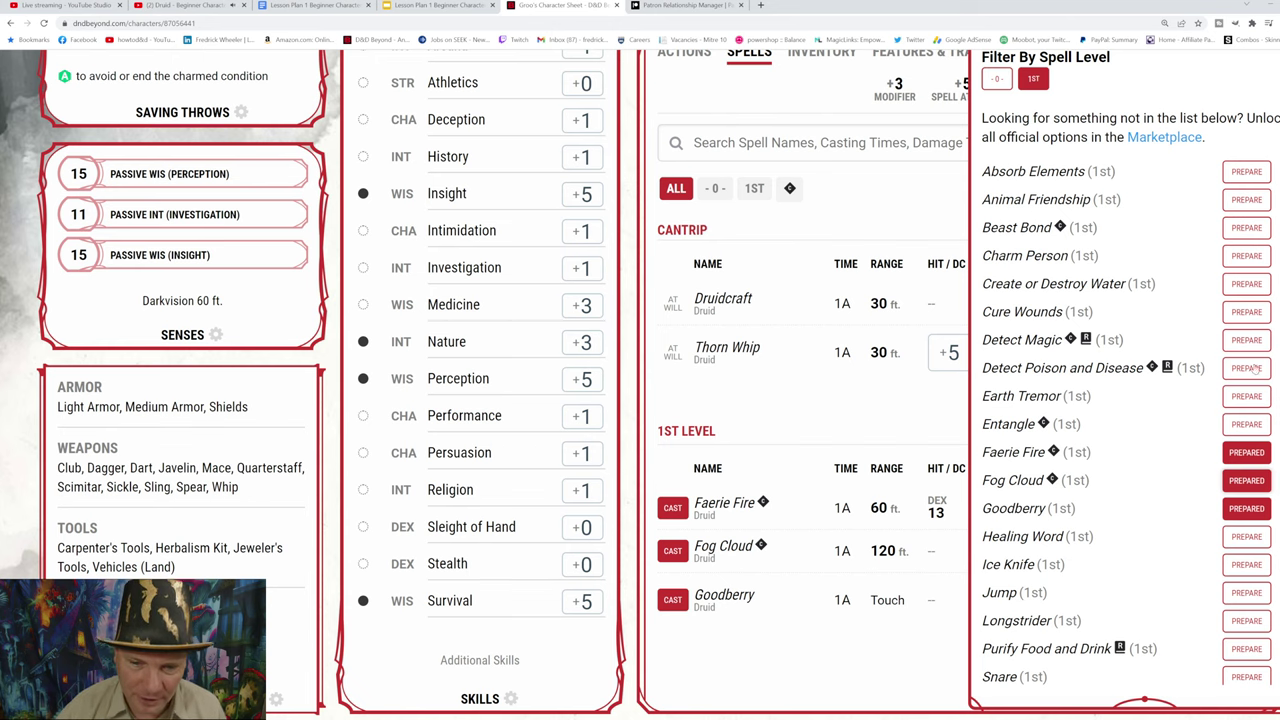
Step: Prepare Speak with Animals as the fourth 1st-level Druid spell and close spell management
scroll(1018, 330, up, 2)
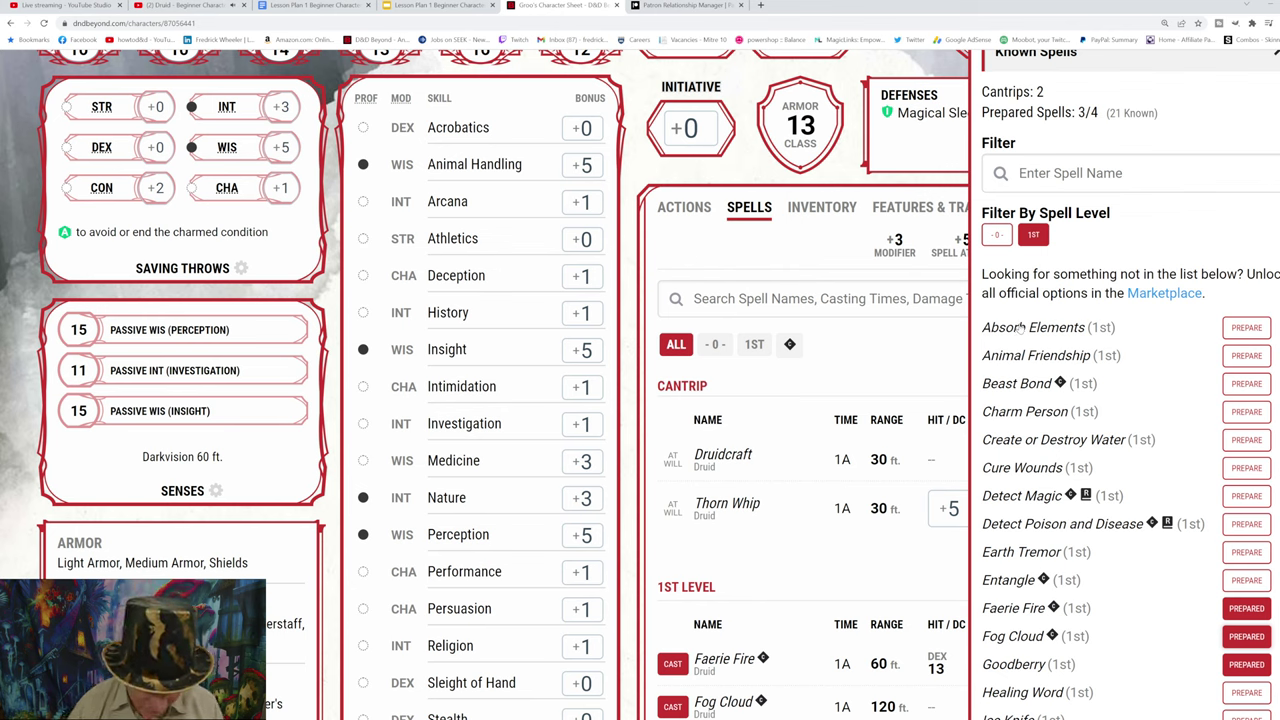
click(1035, 173)
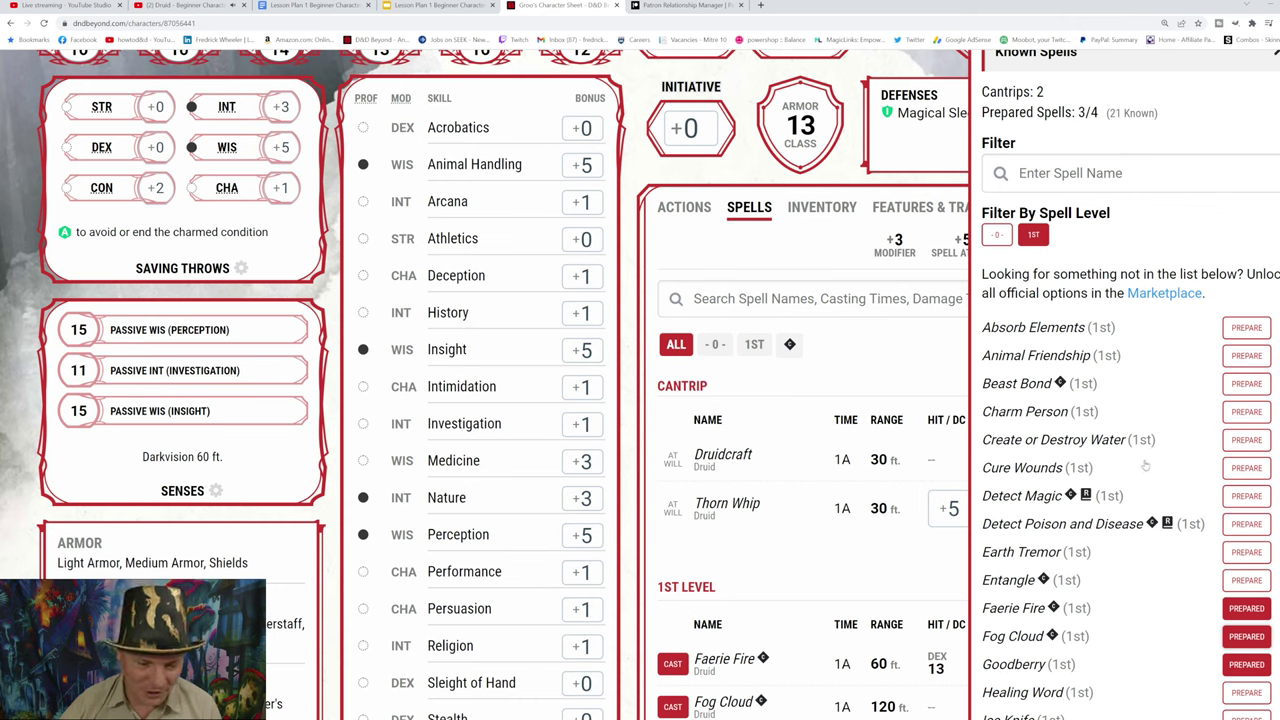
scroll(1139, 546, down, 1)
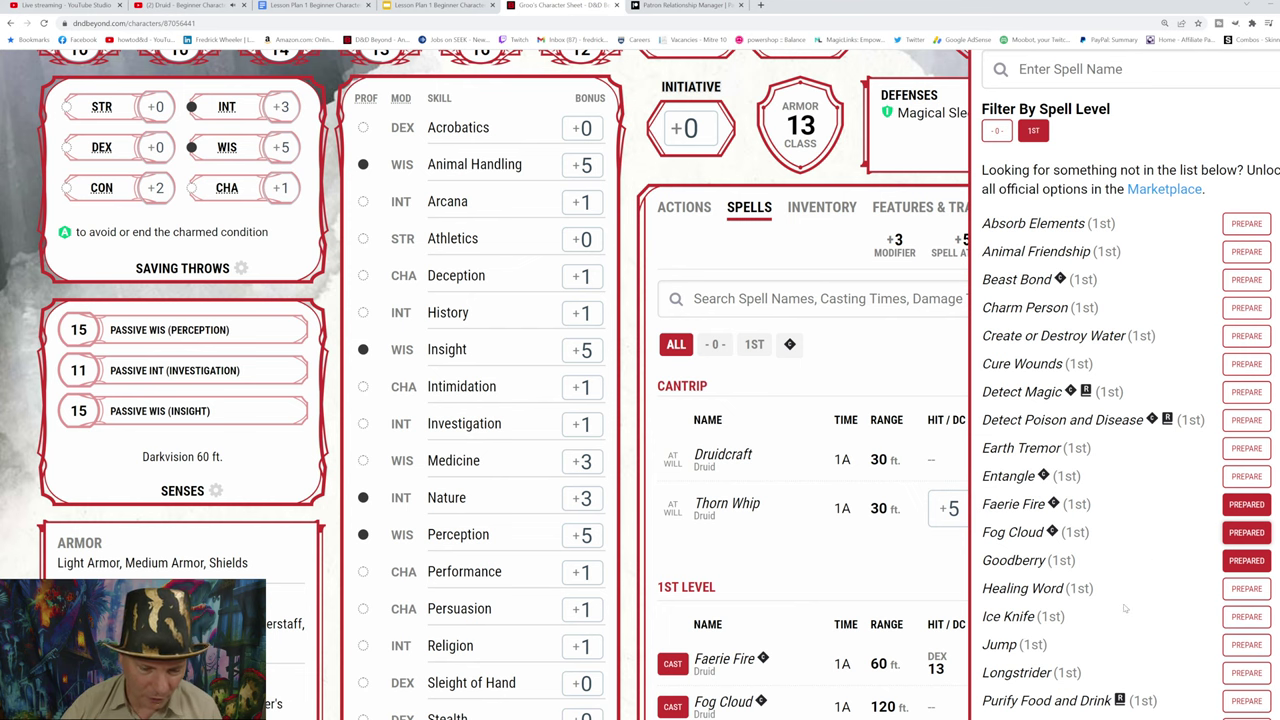
scroll(1094, 628, down, 3)
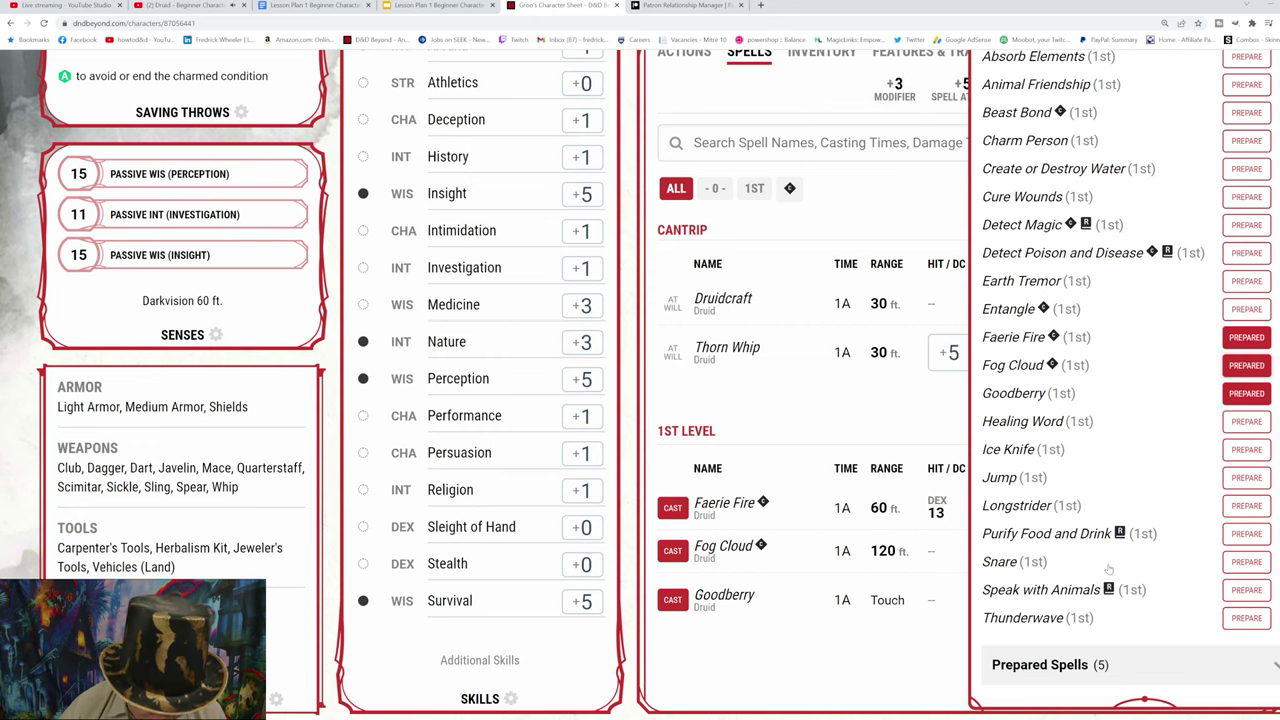
click(1237, 592)
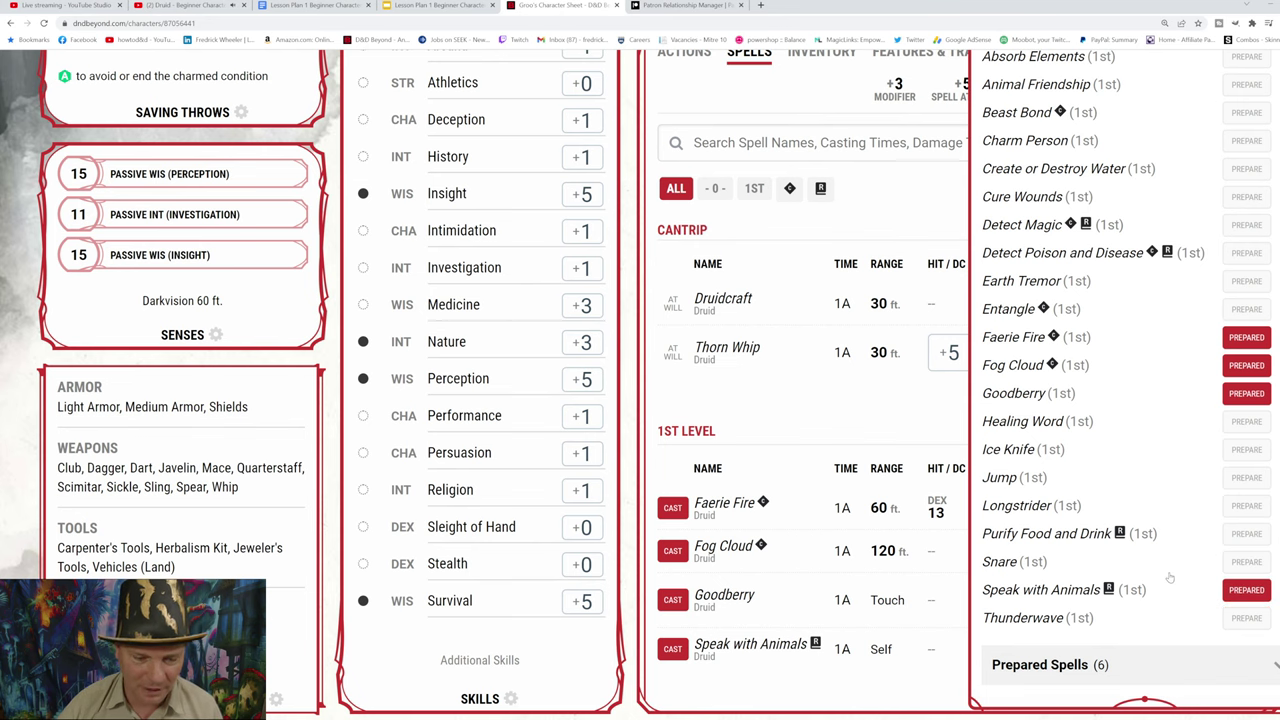
scroll(1147, 570, up, 3)
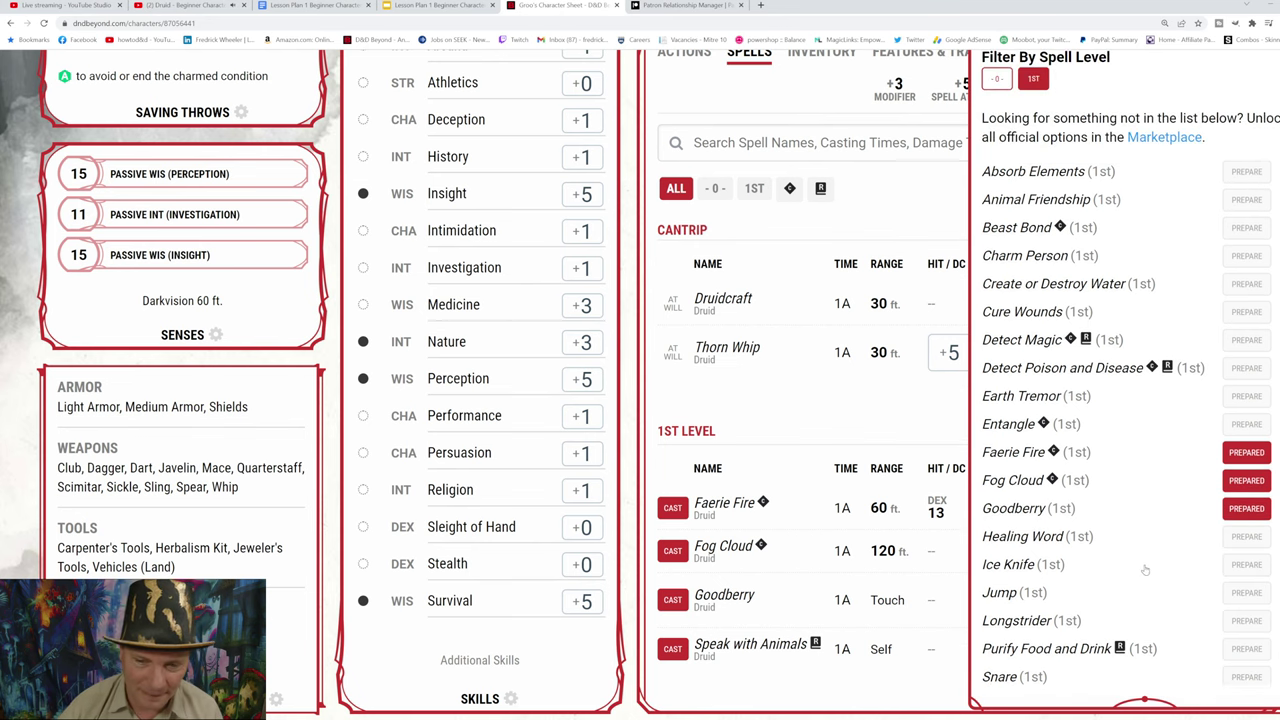
scroll(1096, 275, up, 4)
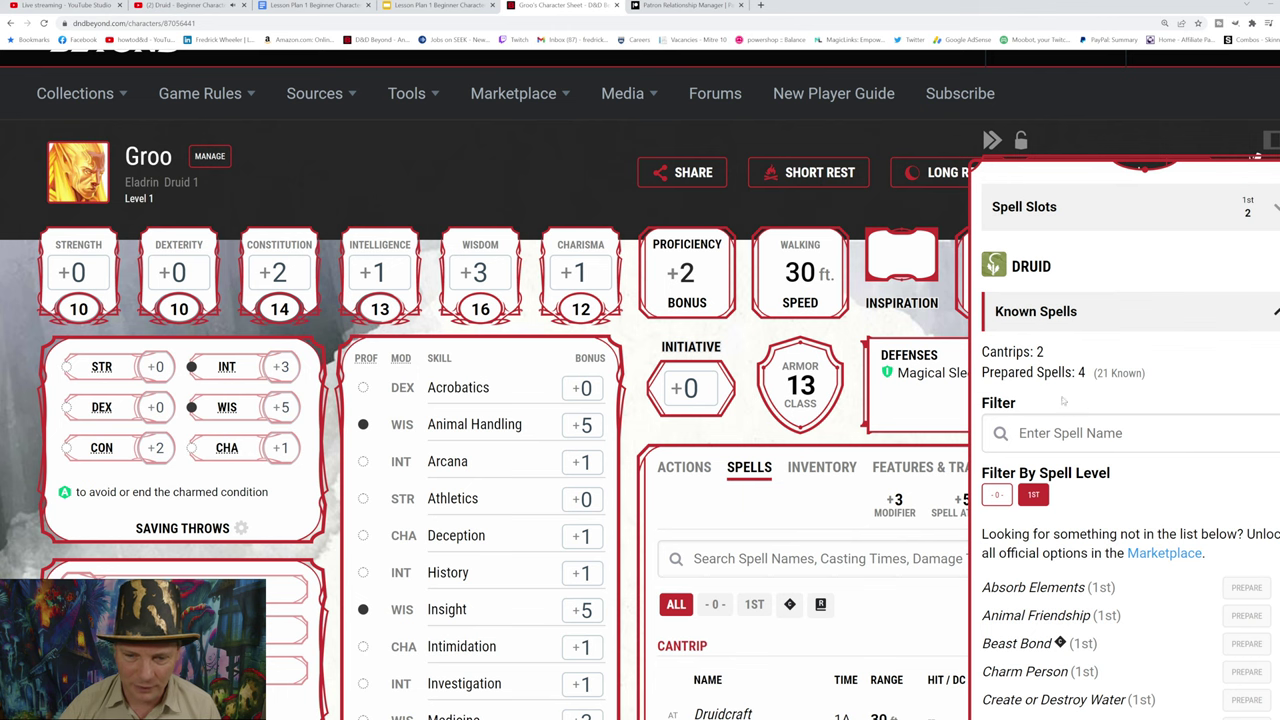
click(869, 205)
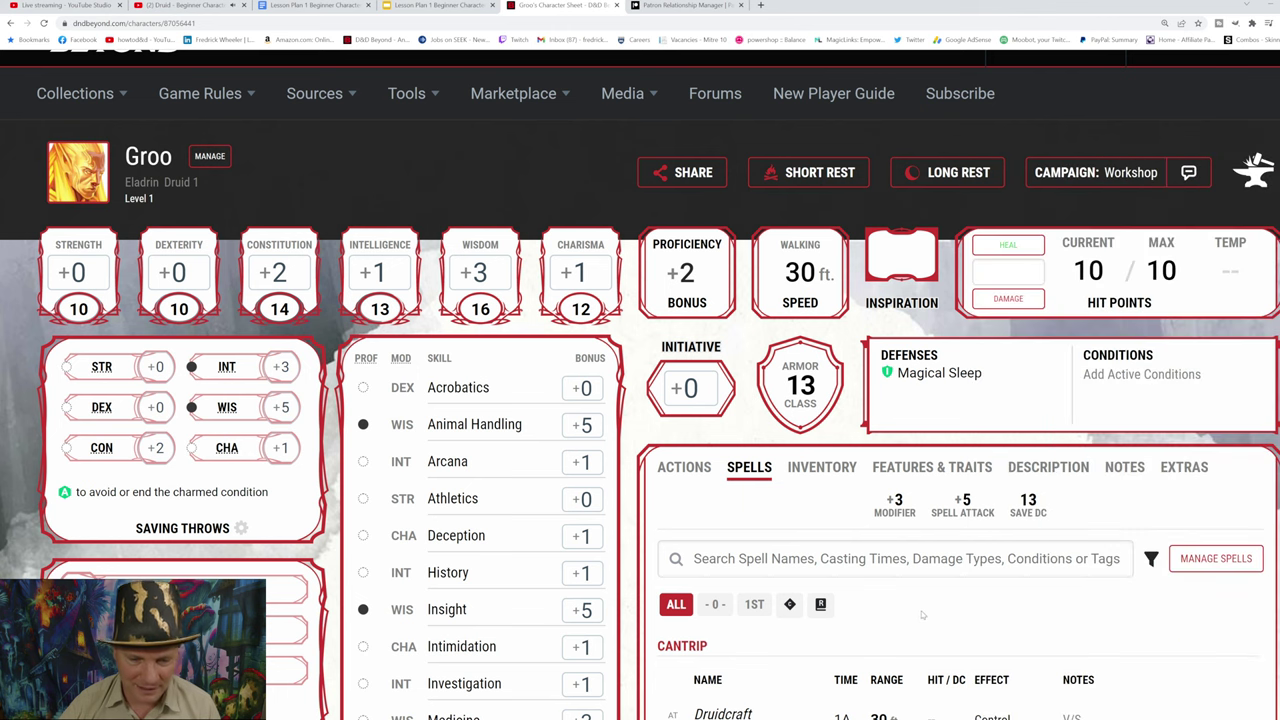
Step: Review the cantrips and prepared 1st-level spells on the character sheet, including their ranges, effects and notes
scroll(921, 615, down, 3)
scroll(888, 531, down, 2)
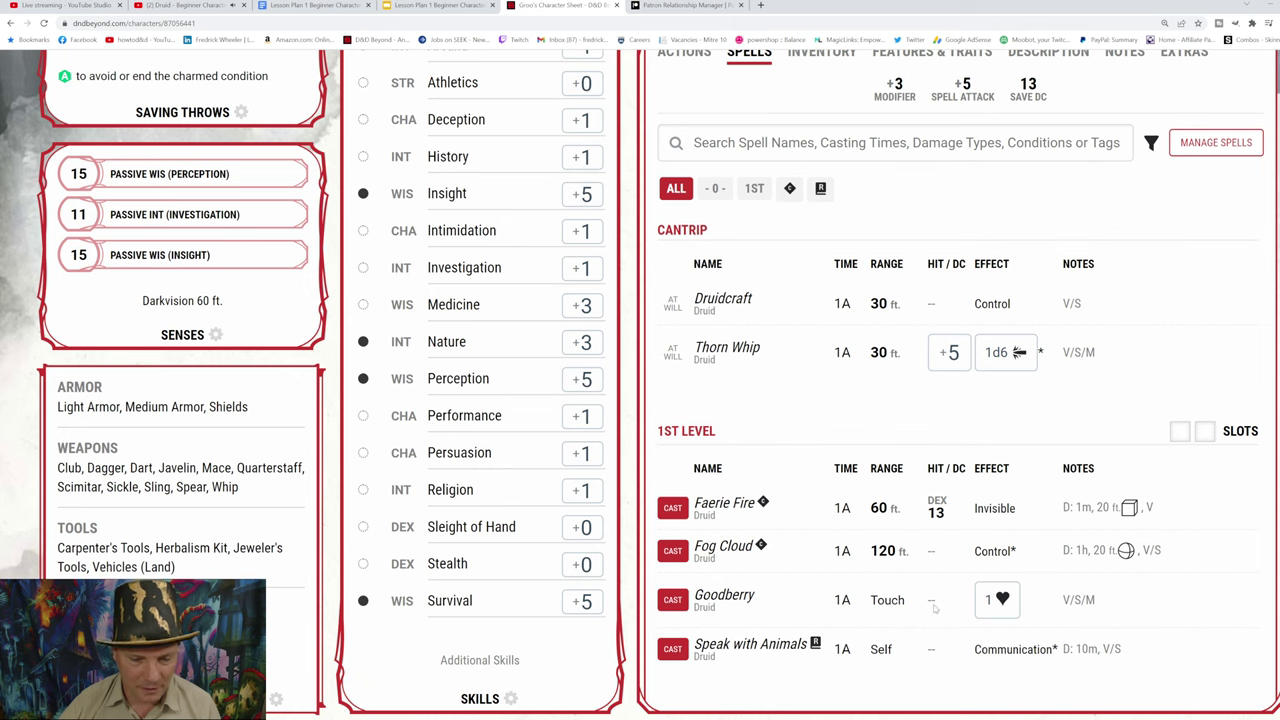
scroll(860, 220, up, 3)
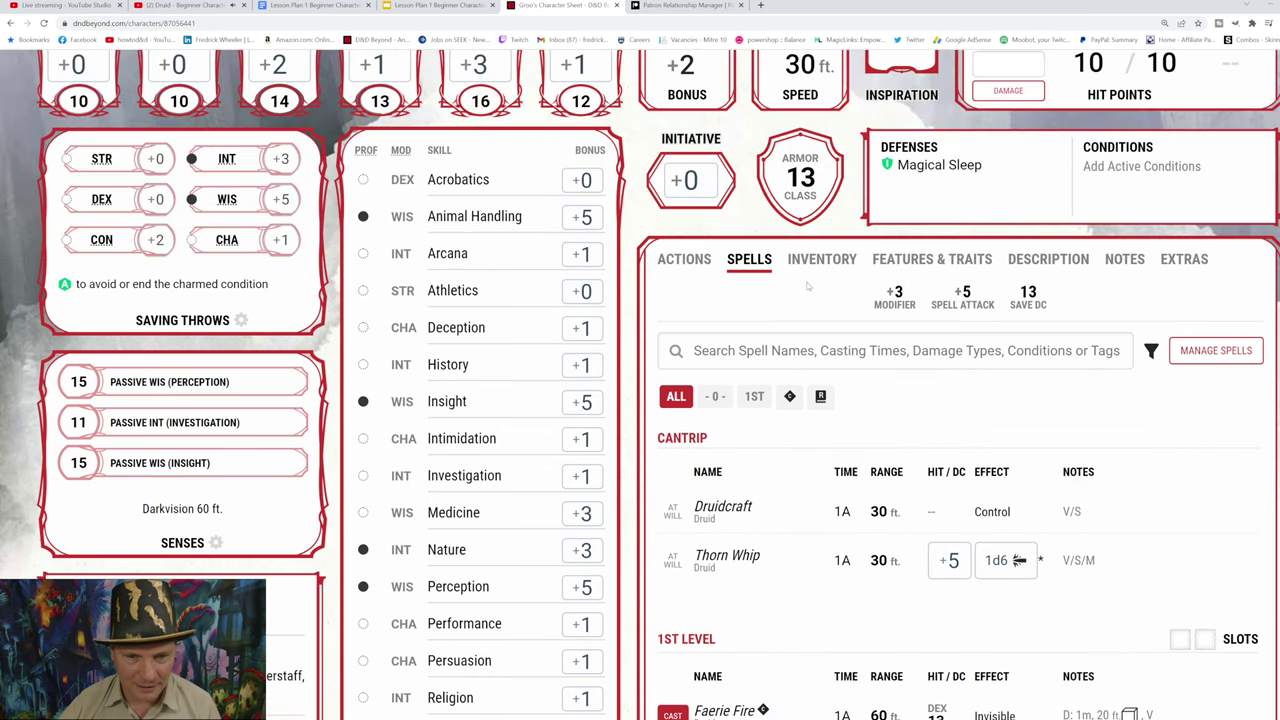
scroll(800, 290, down, 1)
scroll(931, 464, down, 2)
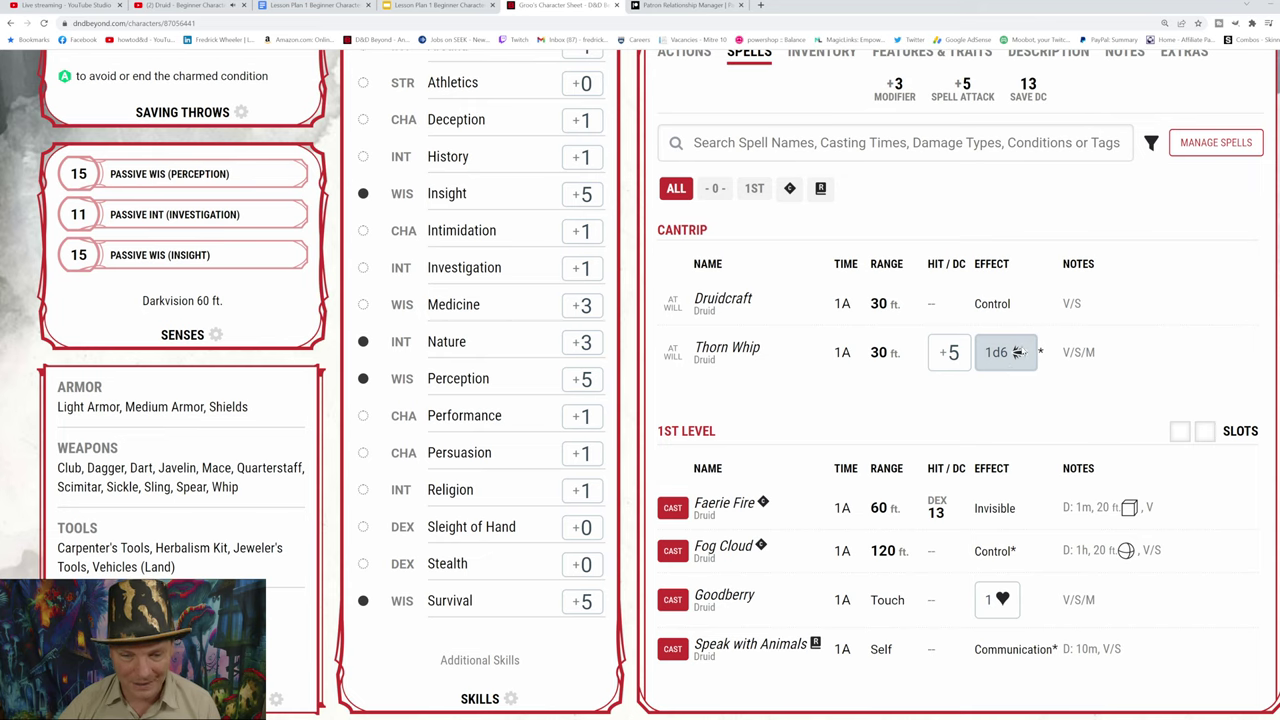
mouse_move(1020, 360)
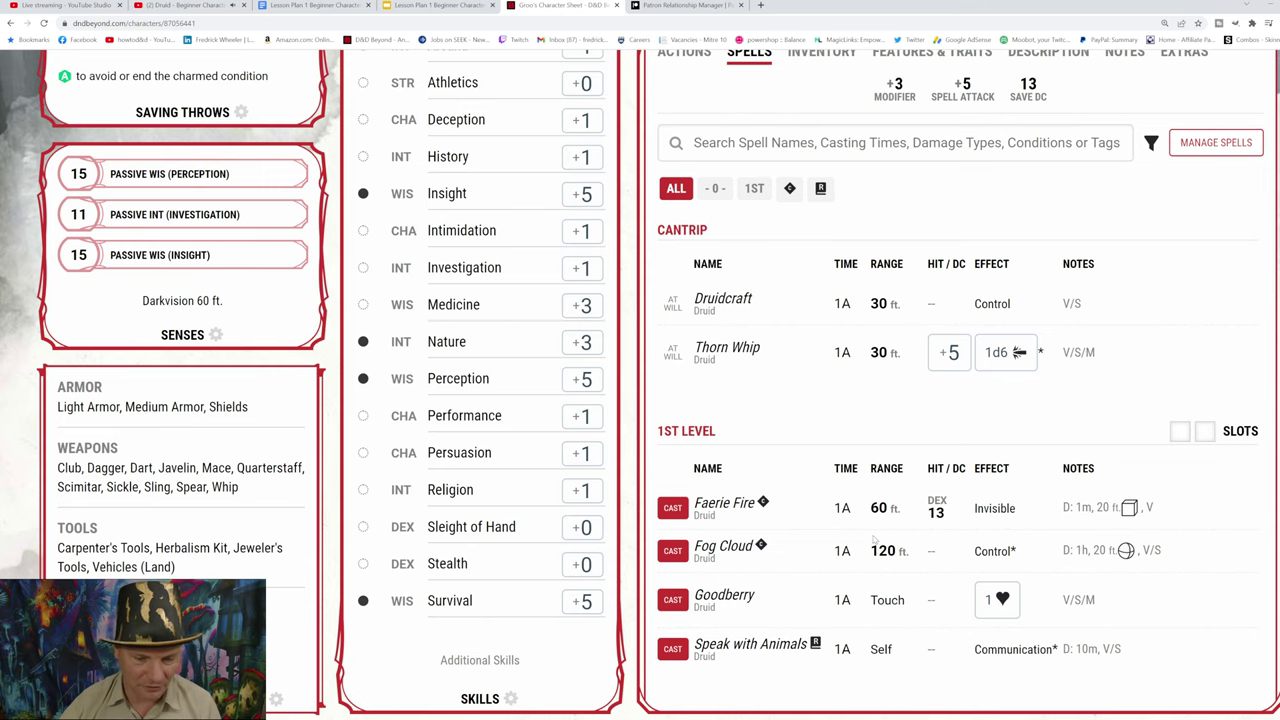
scroll(890, 515, up, 3)
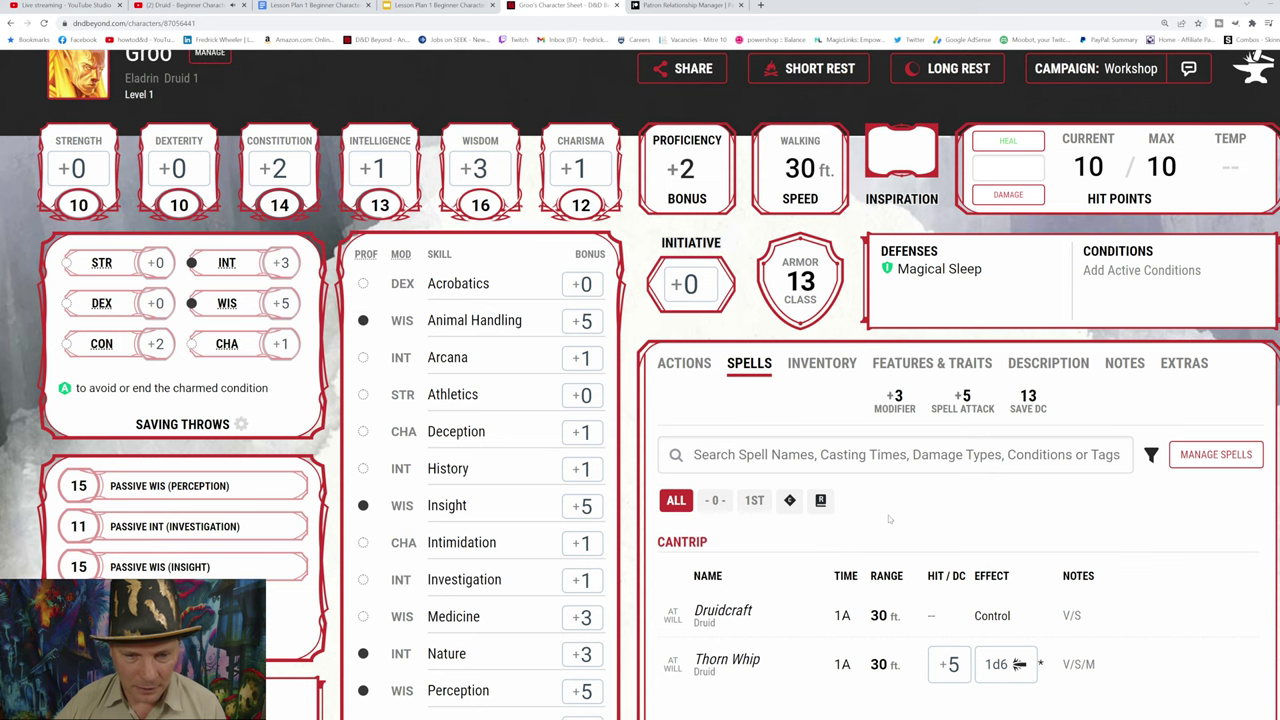
Step: Open inventory management, search the items for "ration" and expand the Rations (1 day) details
click(833, 368)
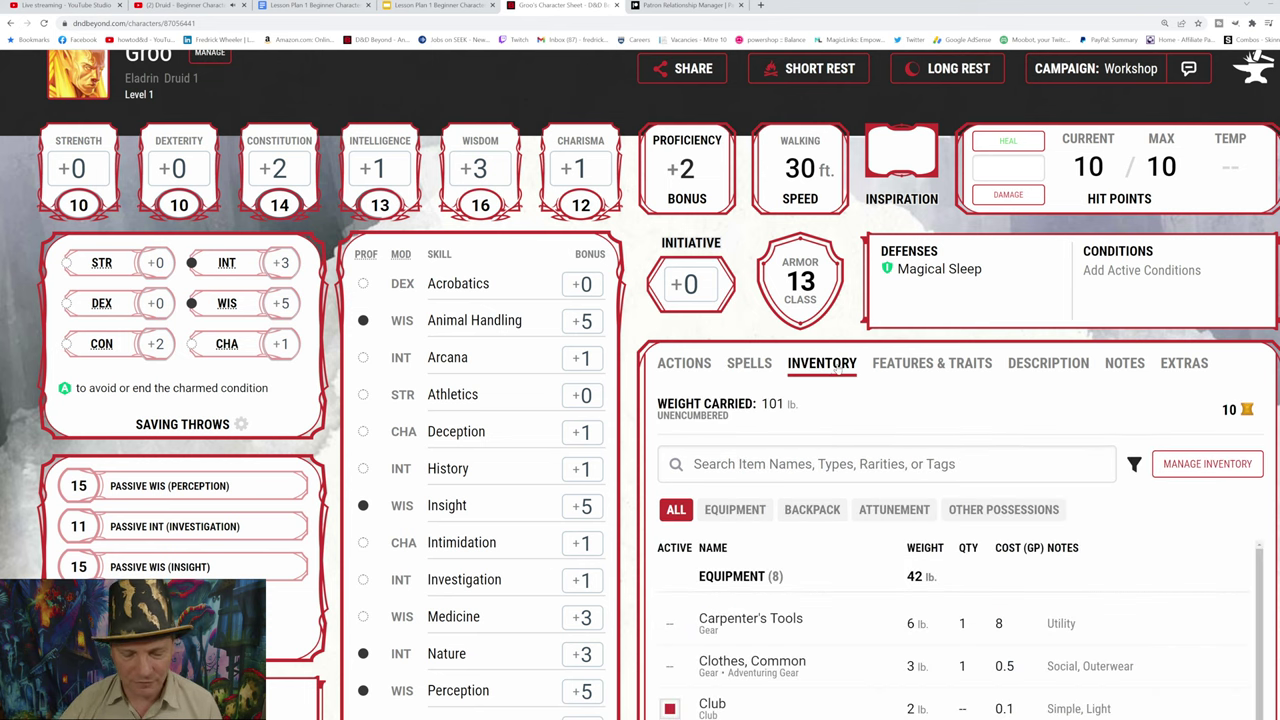
click(1207, 472)
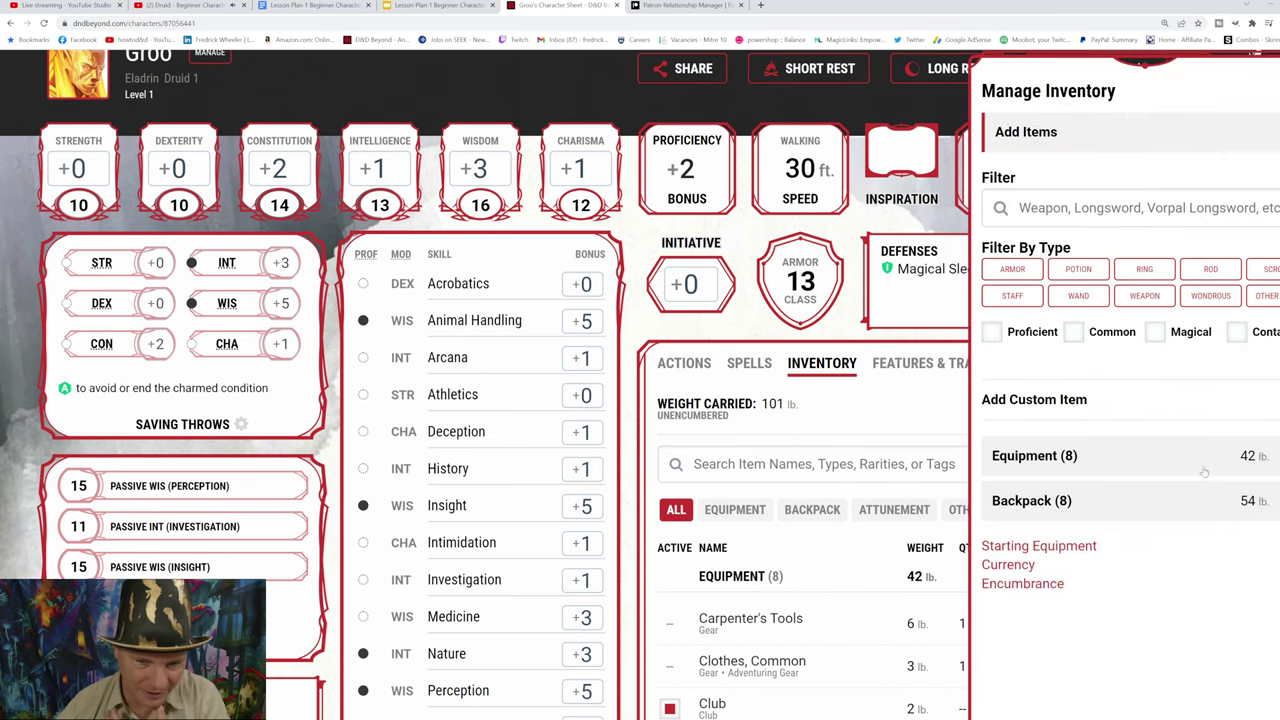
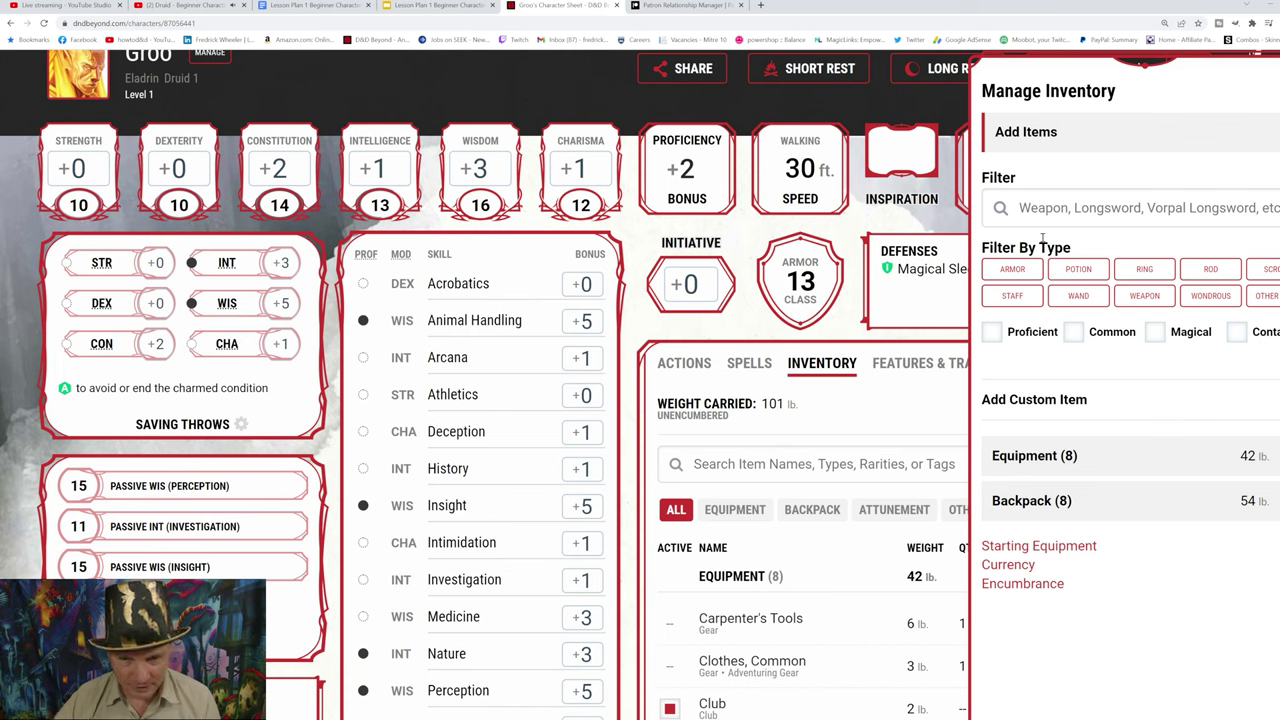
click(1040, 210)
click(1041, 210)
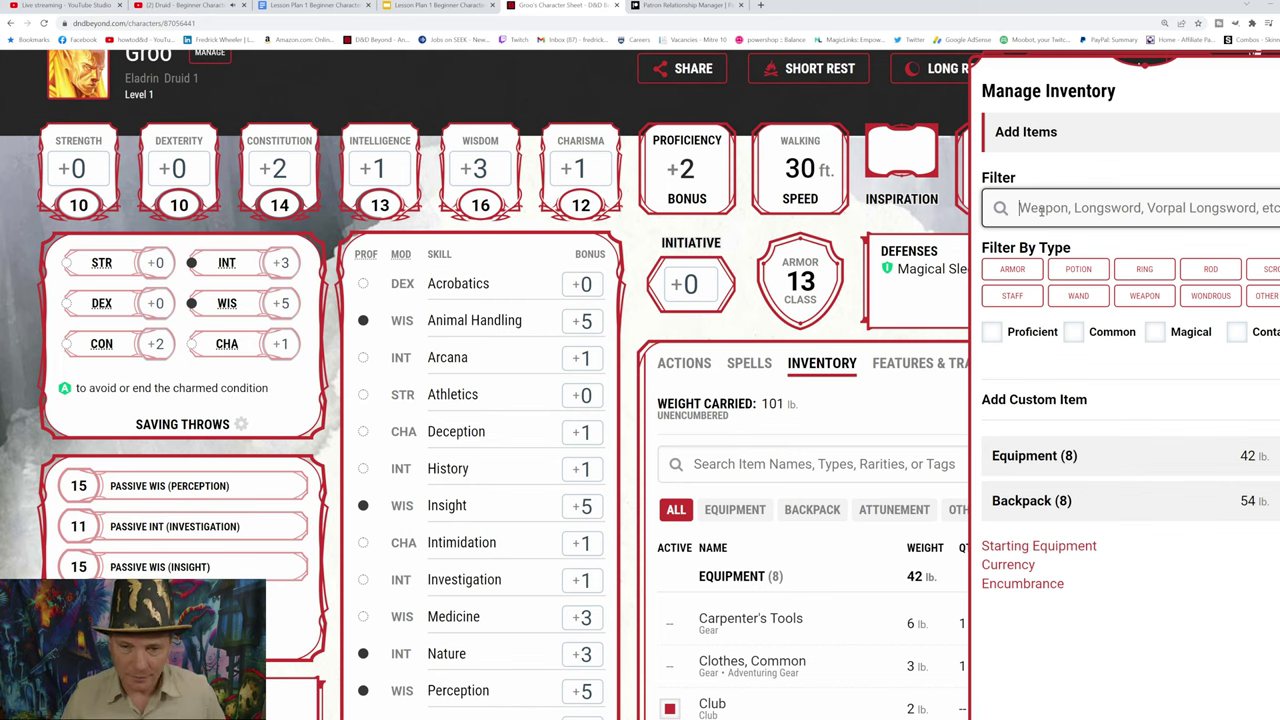
text(ration)
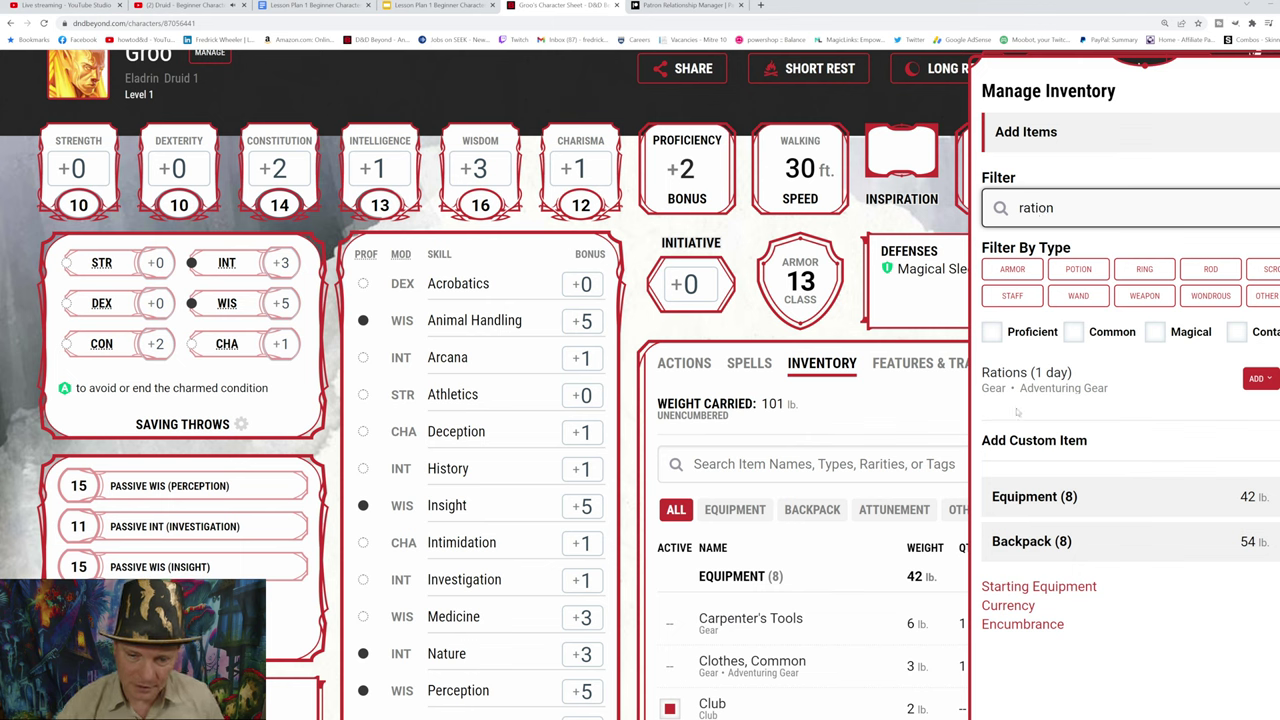
click(1020, 381)
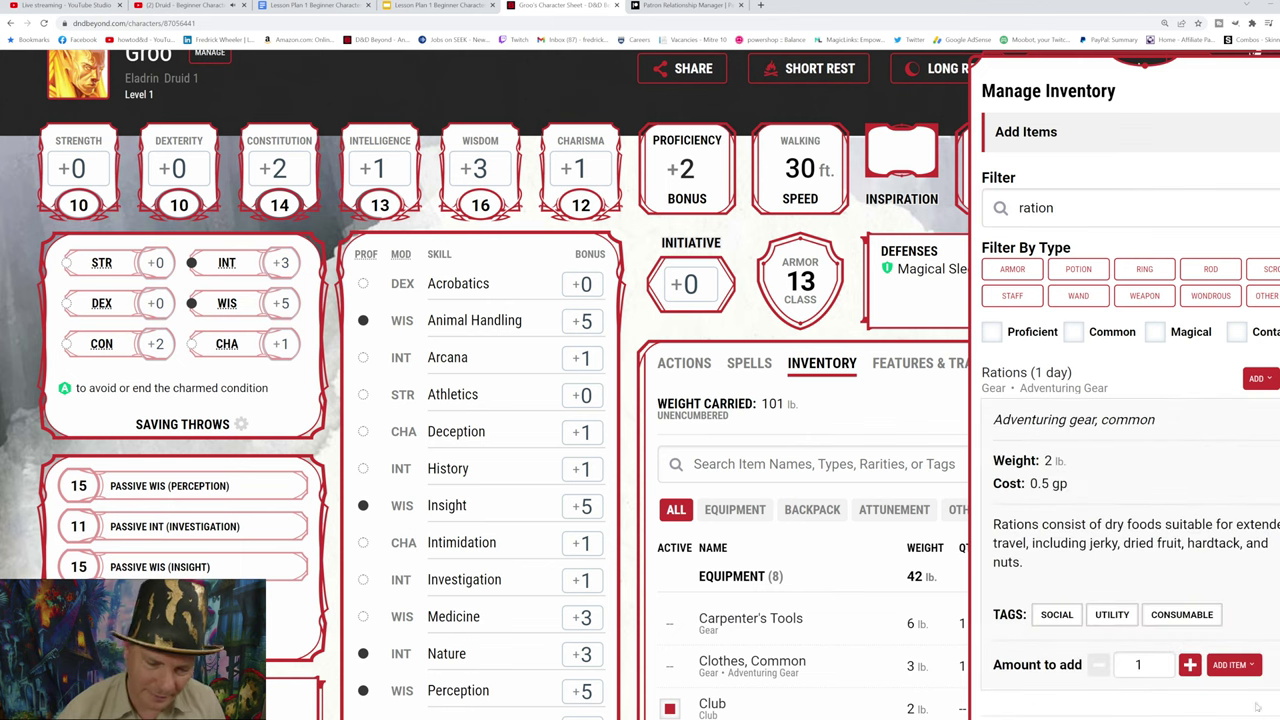
Step: Set the amount of Rations (1 day) to 10 and add them to the Backpack
click(1190, 666)
click(1190, 665)
click(1190, 666)
click(1190, 666)
click(1190, 666)
click(1190, 666)
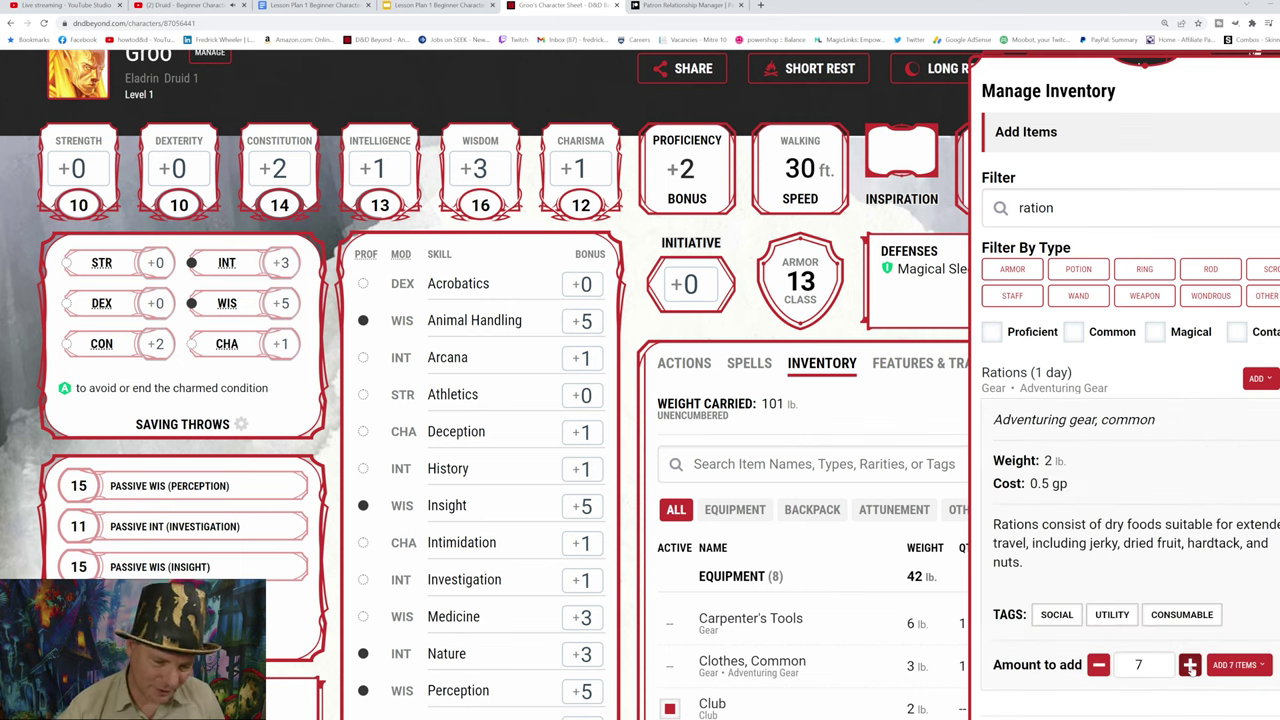
click(1190, 666)
click(1189, 666)
click(1190, 665)
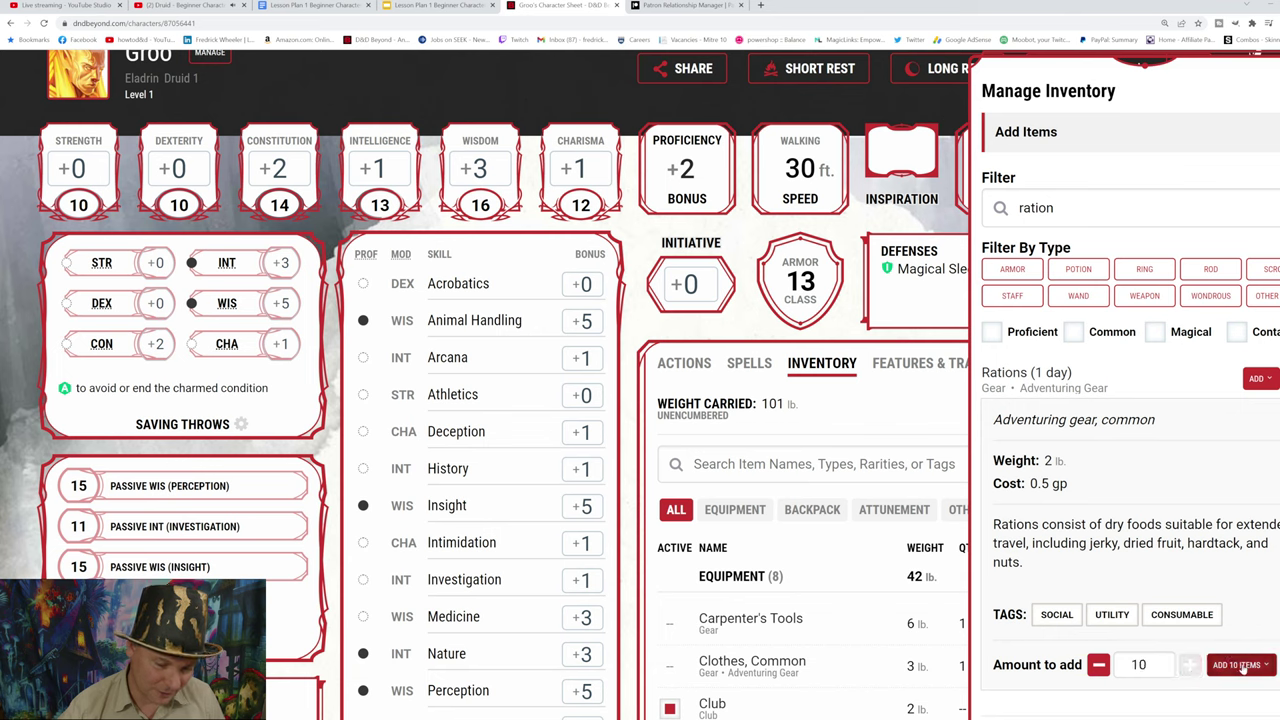
click(1245, 665)
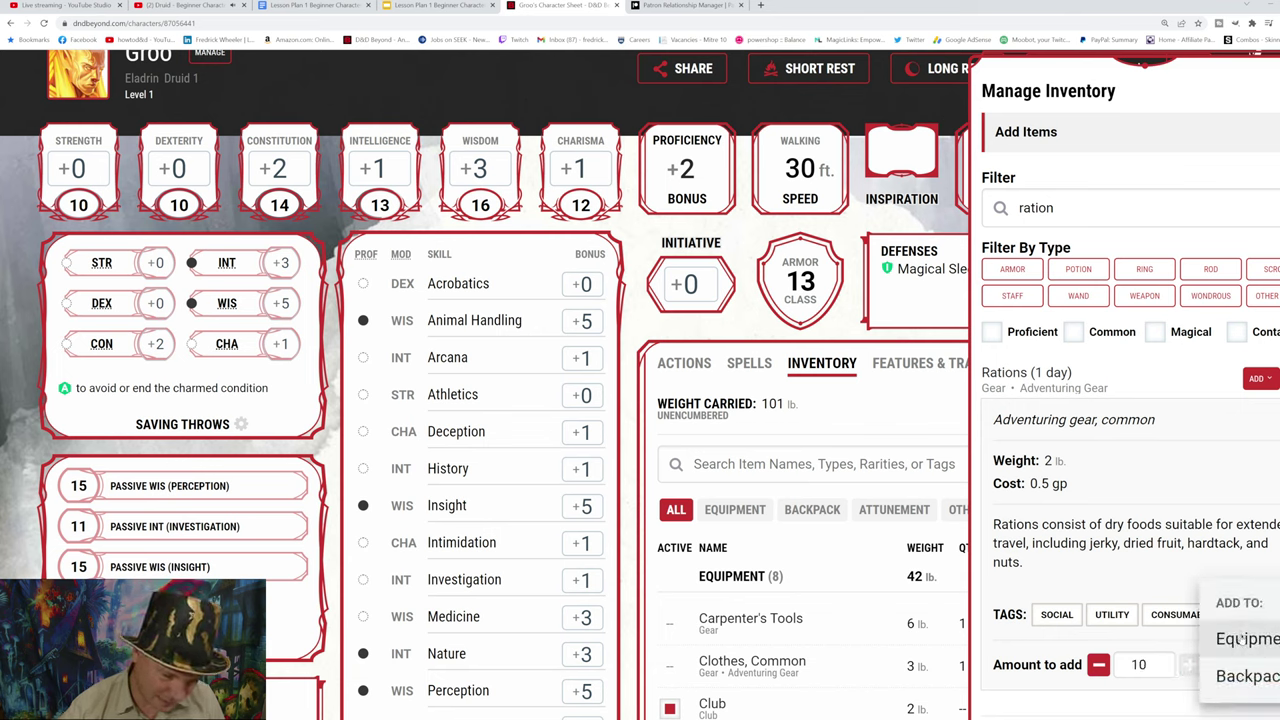
click(1241, 677)
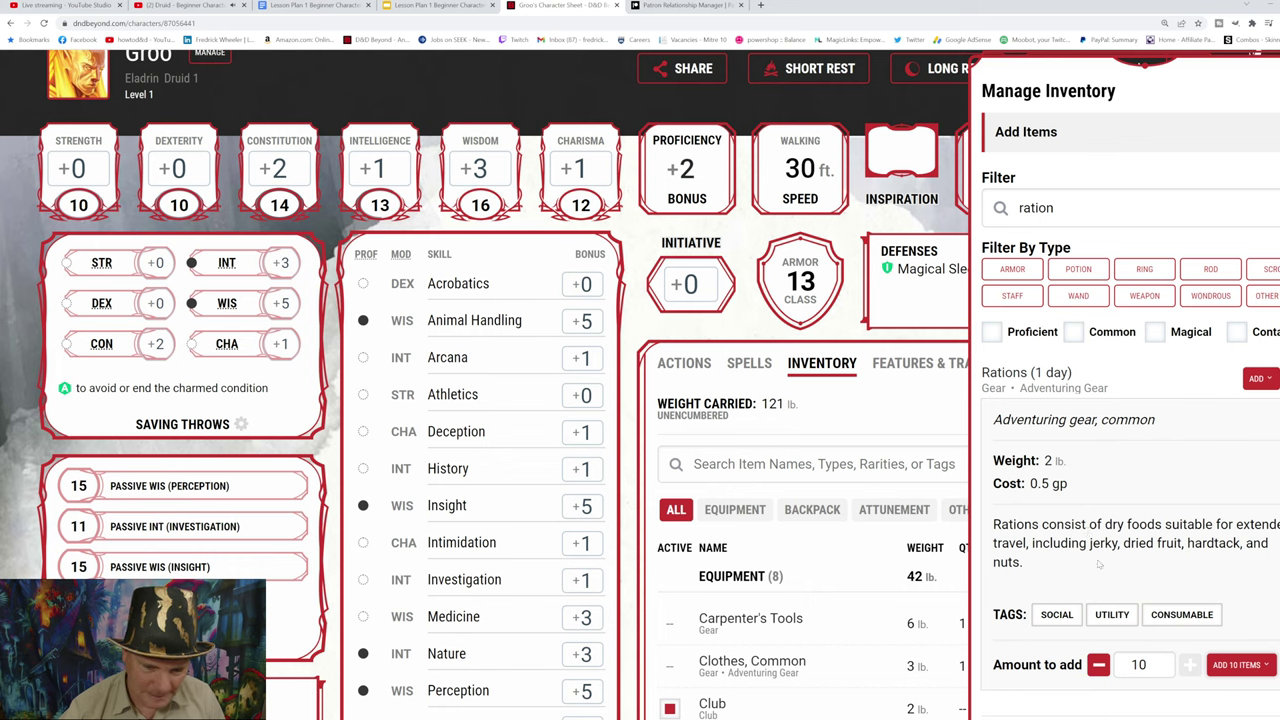
Step: Lower the amount of Rations (1 day) to add to 2
click(1098, 665)
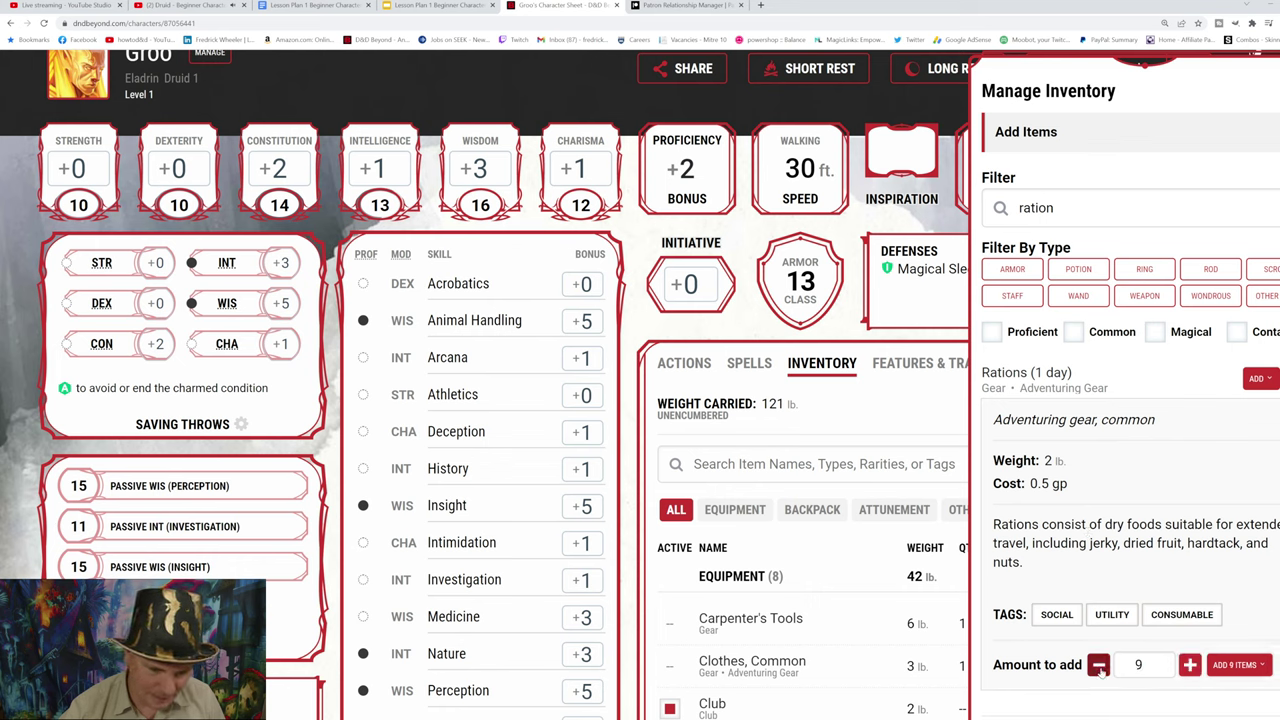
click(1099, 667)
click(1099, 666)
click(1099, 665)
click(1098, 667)
click(1099, 667)
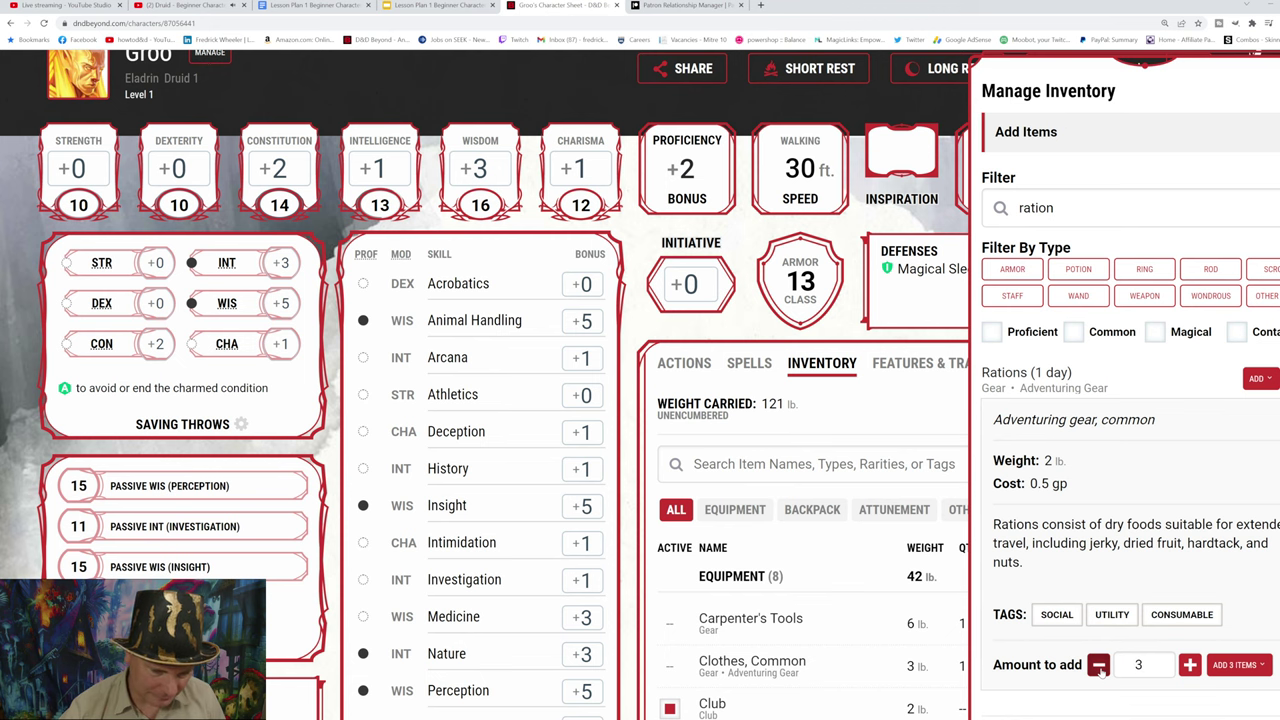
Step: Expand the Backpack and Equipment sections in inventory management and examine the items carried in each
scroll(1136, 606, down, 2)
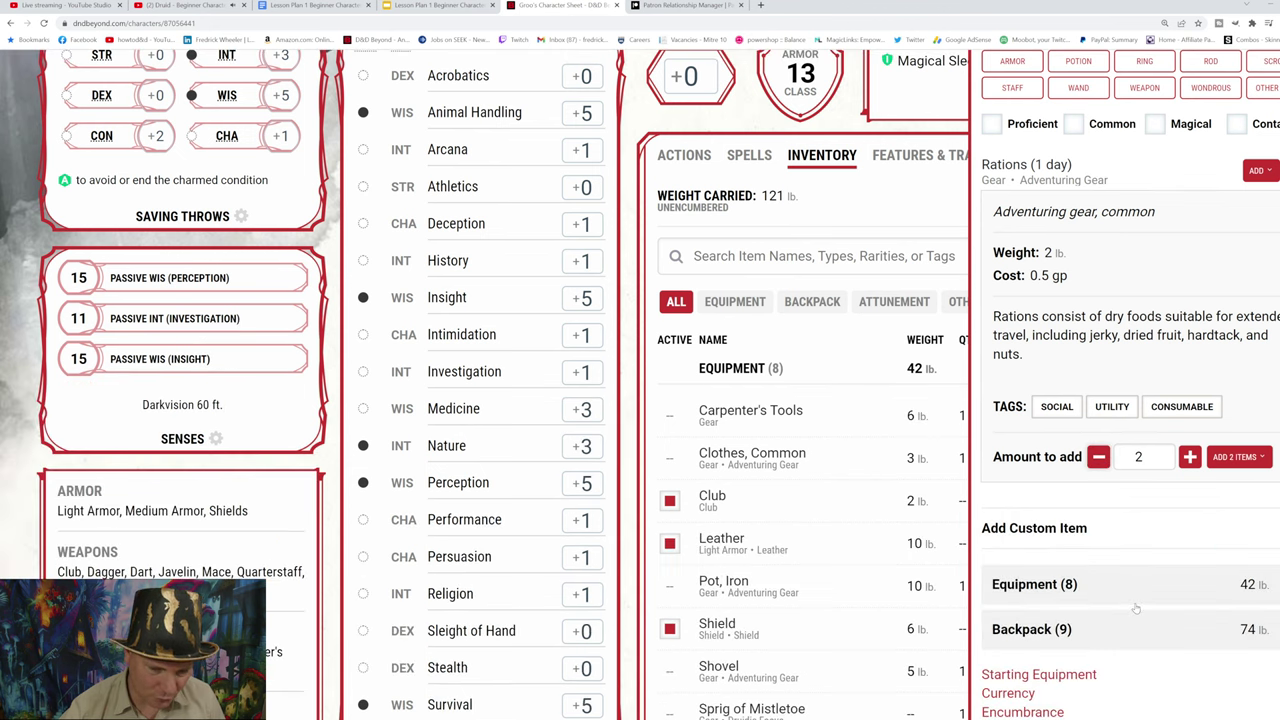
scroll(1136, 607, down, 1)
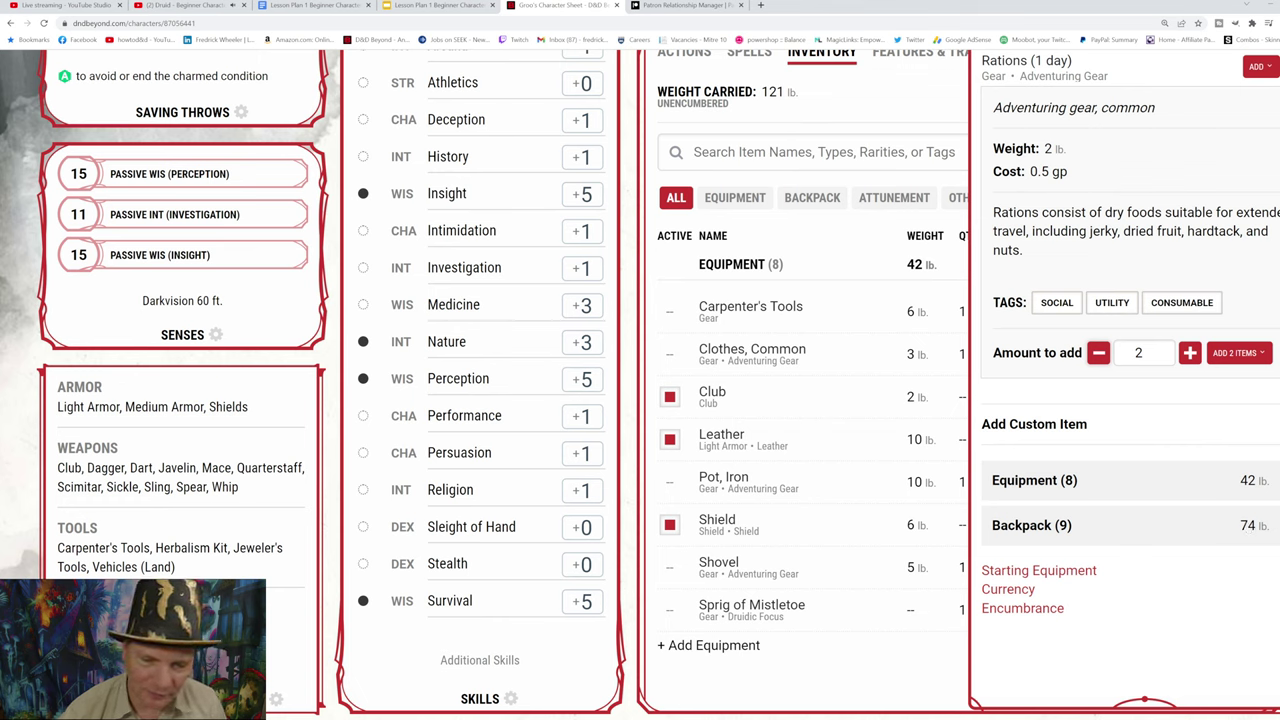
click(1039, 524)
scroll(1091, 648, down, 2)
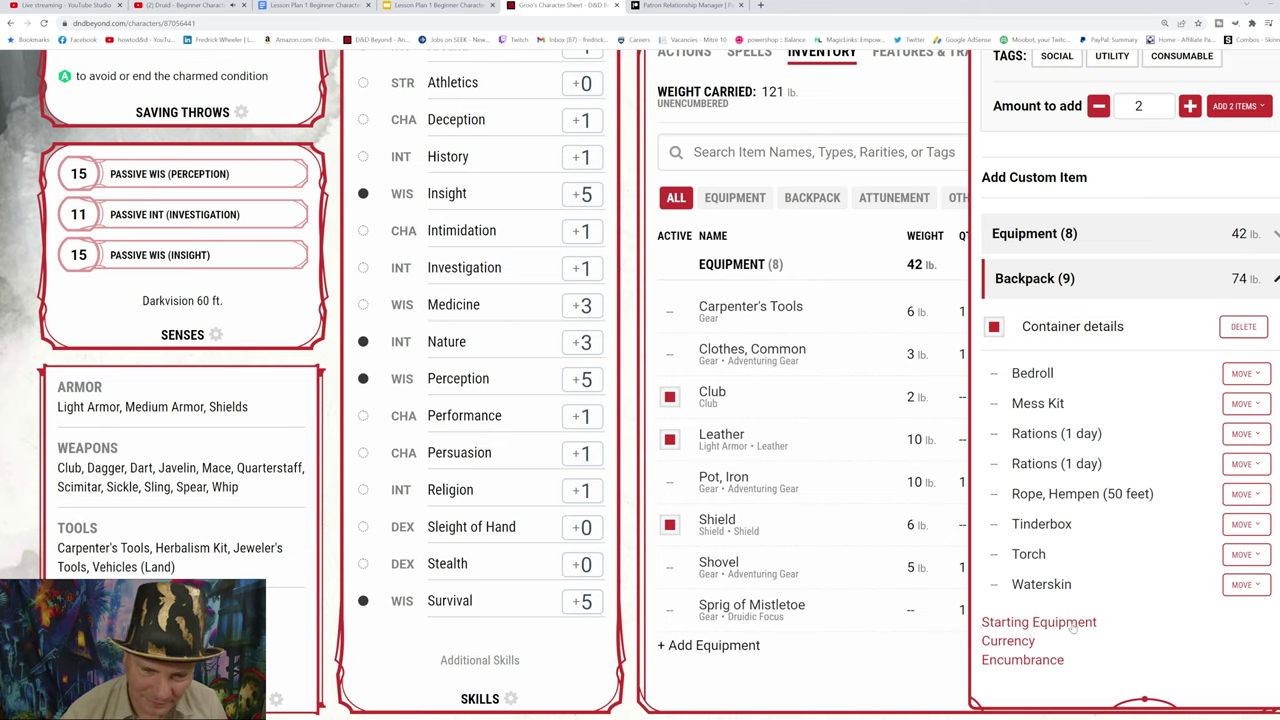
click(1046, 244)
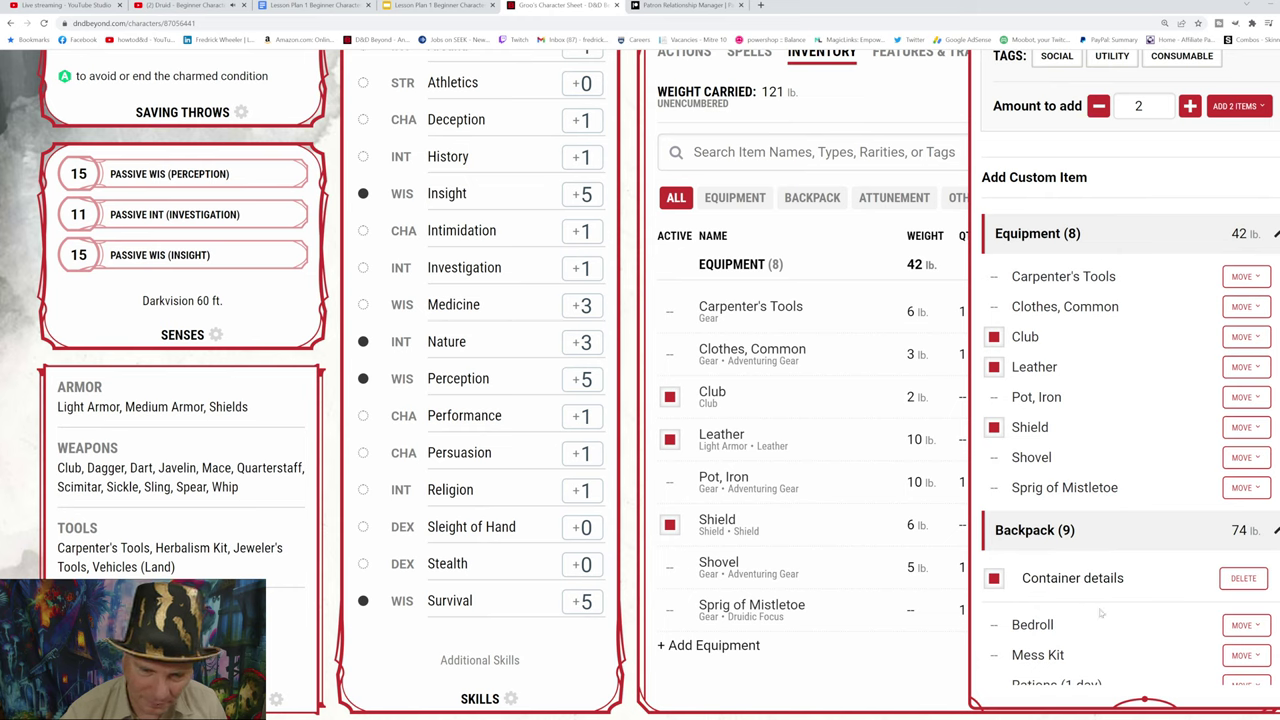
scroll(1099, 614, down, 3)
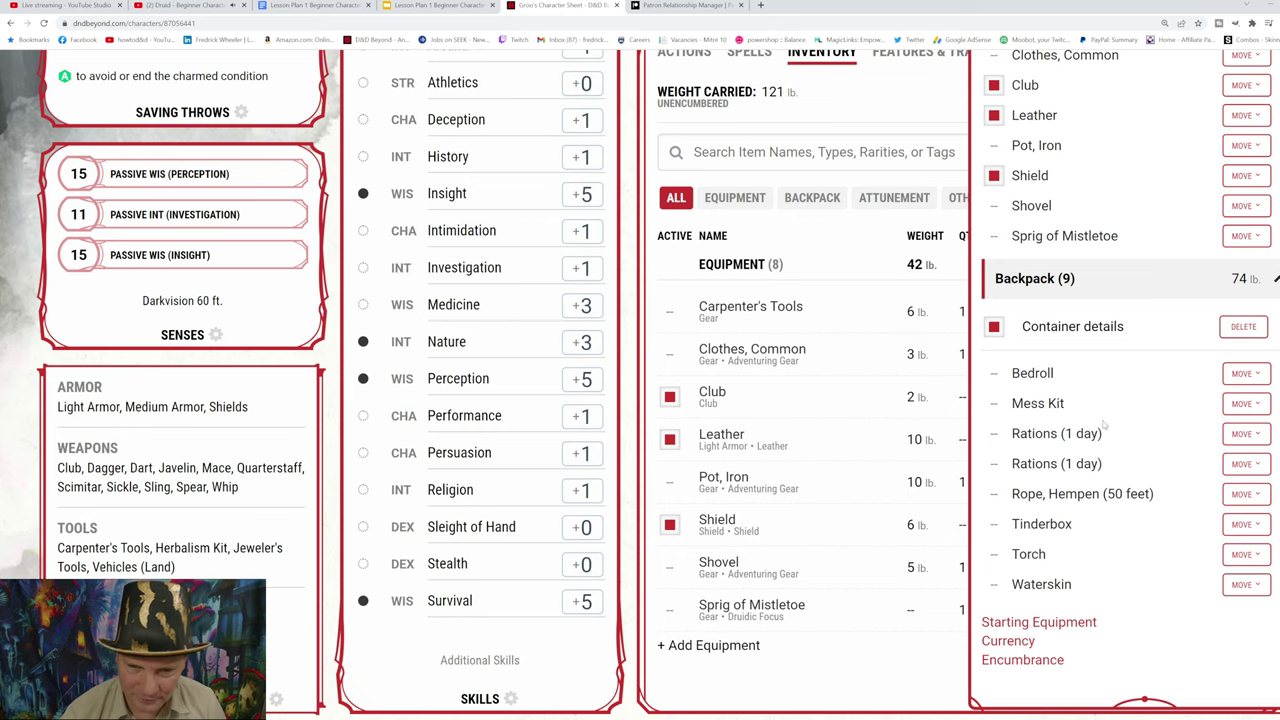
scroll(1103, 425, up, 3)
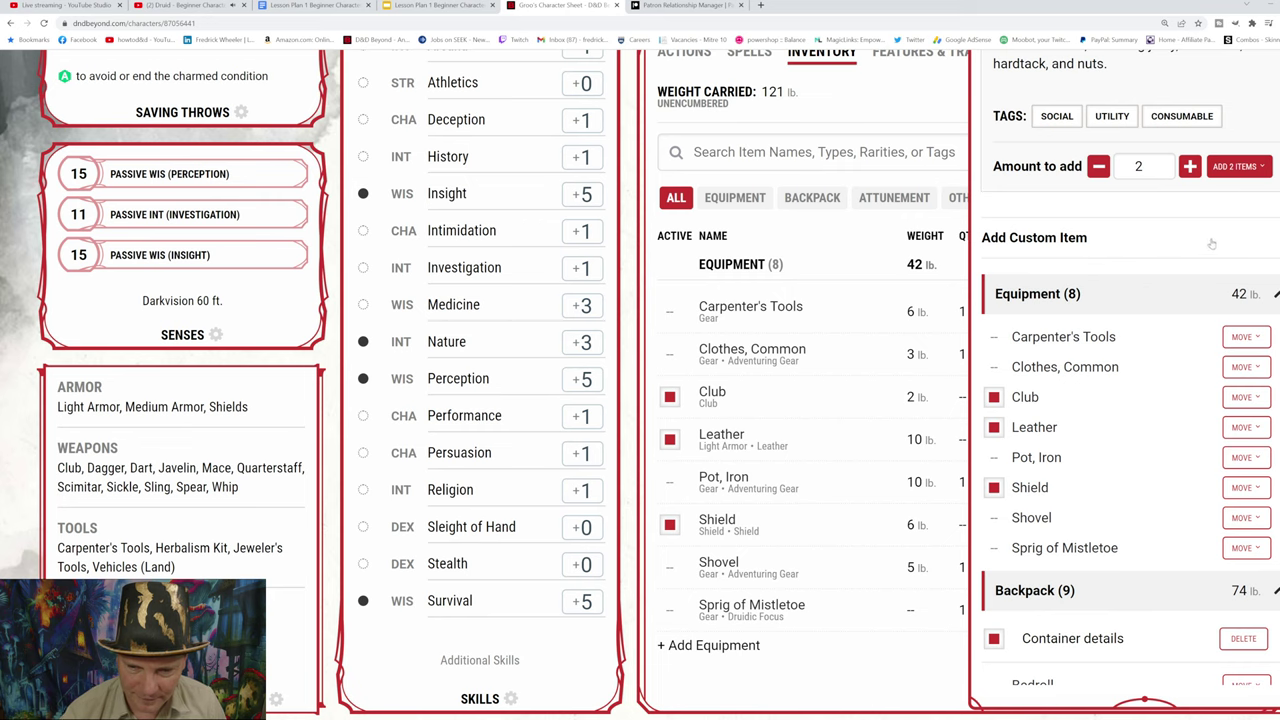
scroll(1074, 607, down, 4)
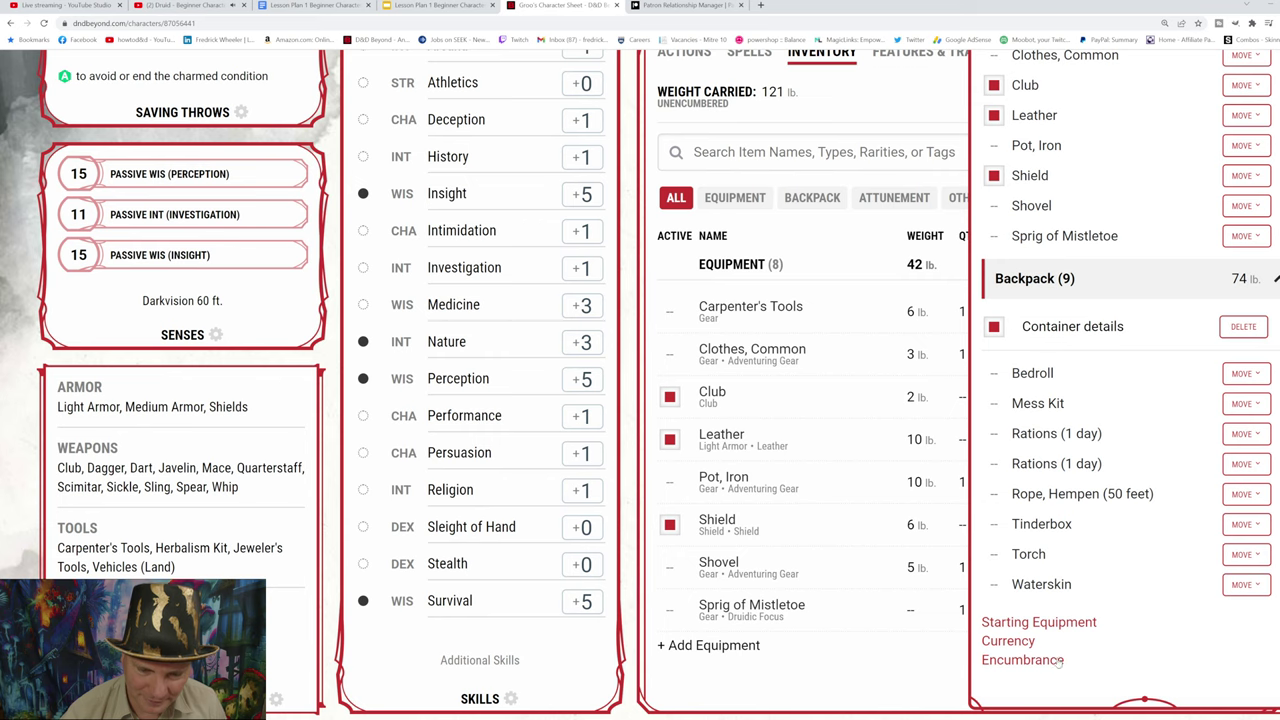
Step: Open the character's currency settings and remove 1 gp from the coins
scroll(1017, 646, down, 8)
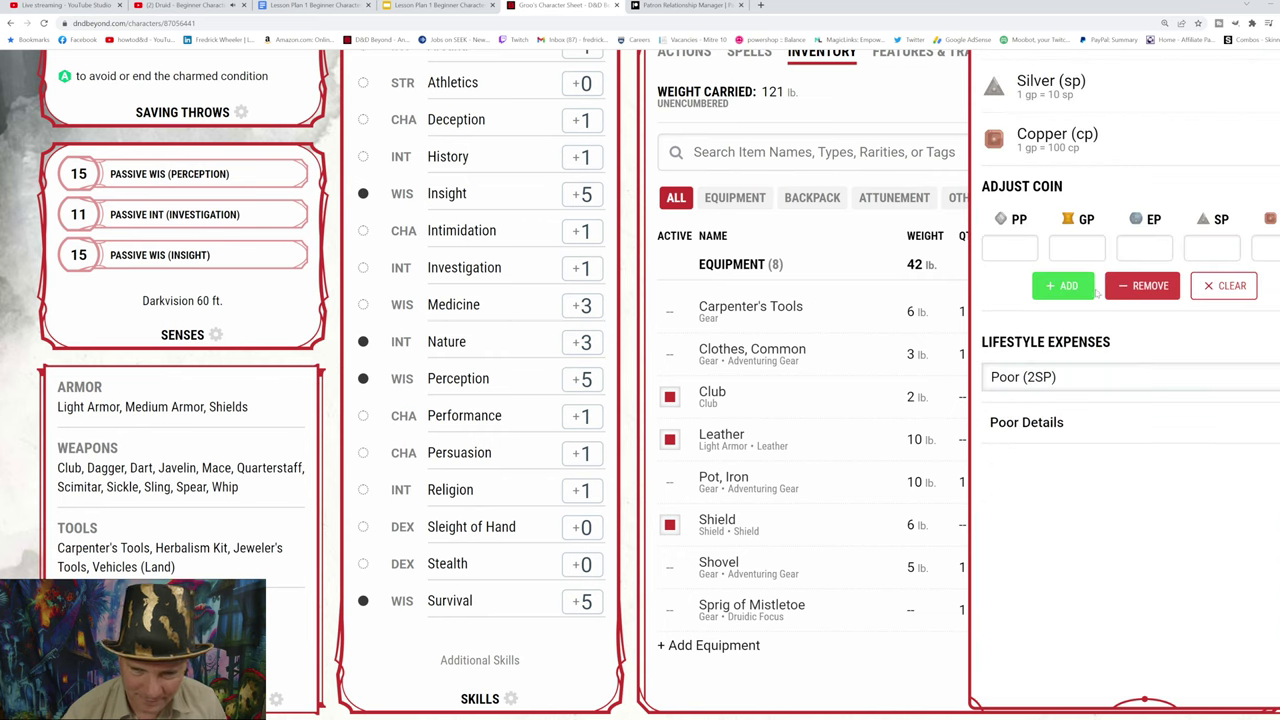
click(1092, 244)
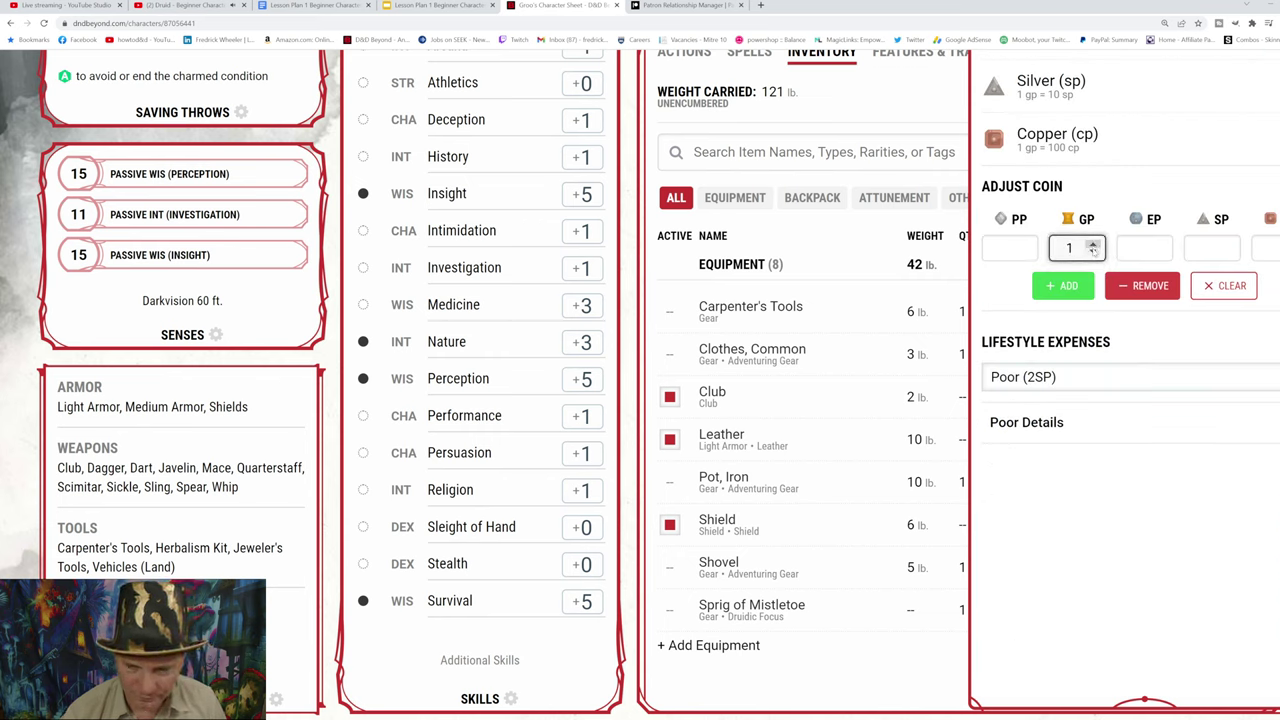
click(1143, 287)
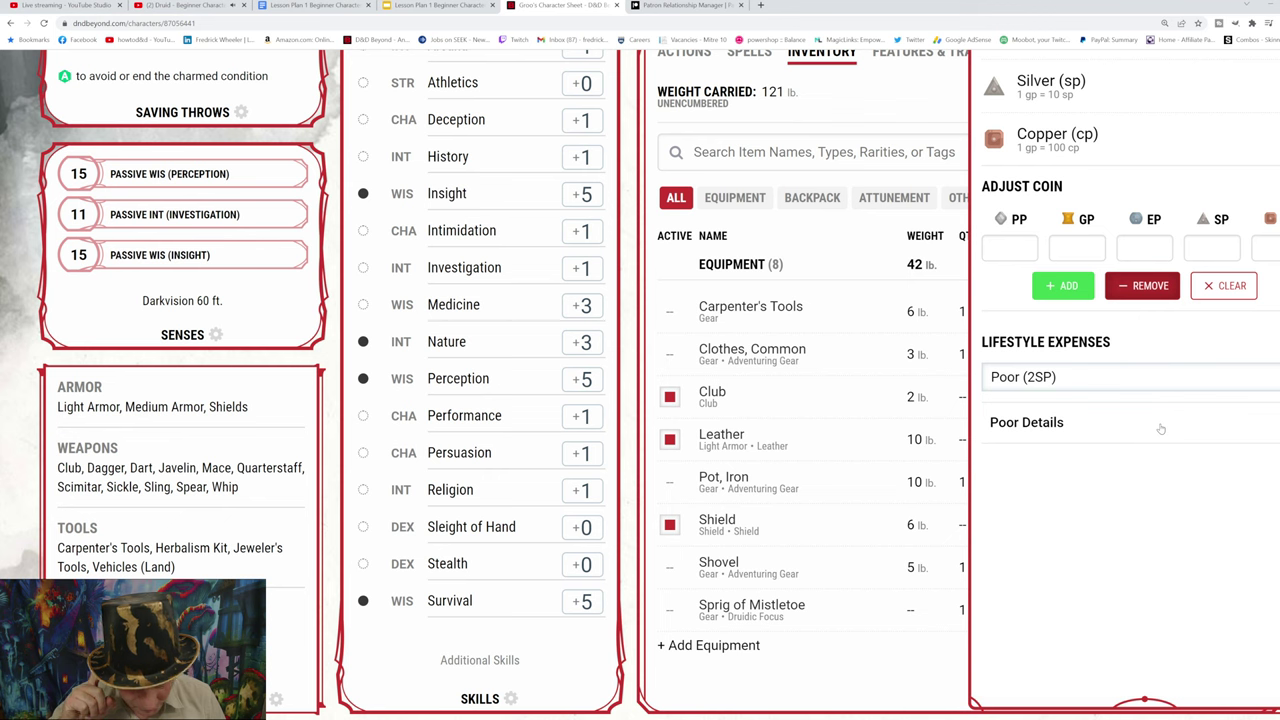
Step: Return to inventory management, filter the items for "oil" and add one Oil (flask) to the Backpack
scroll(1126, 284, up, 4)
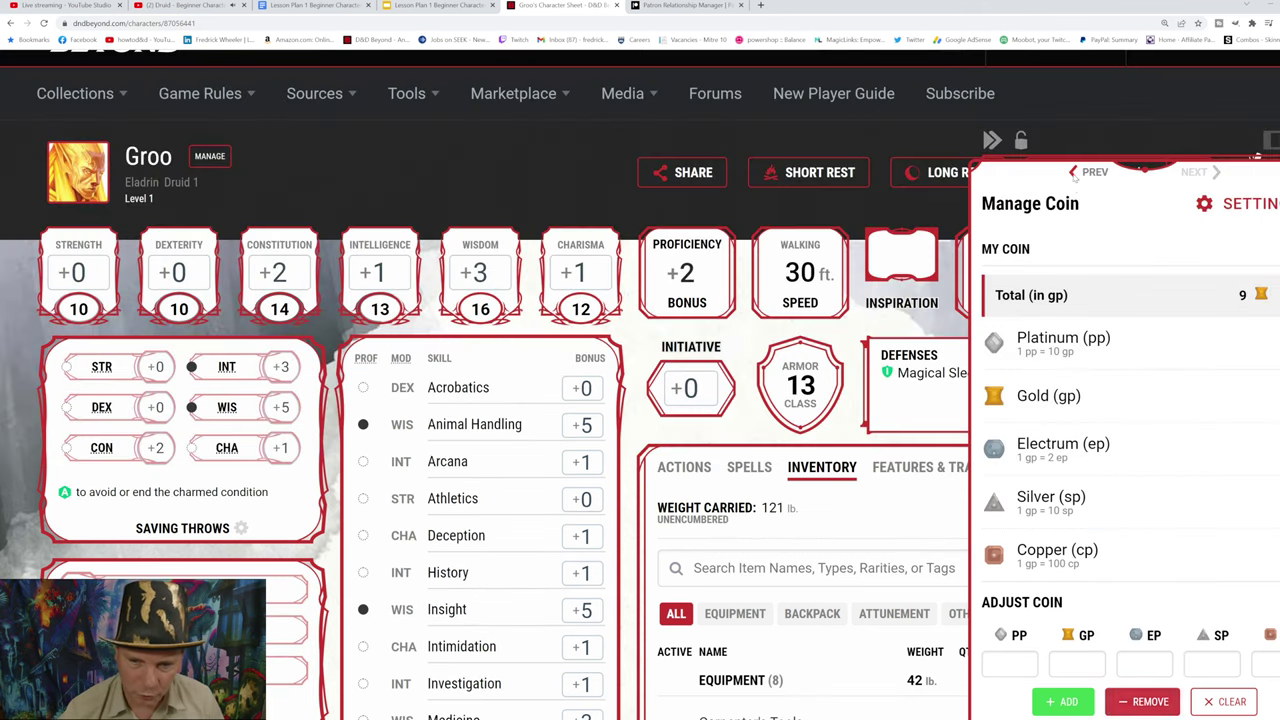
click(1074, 175)
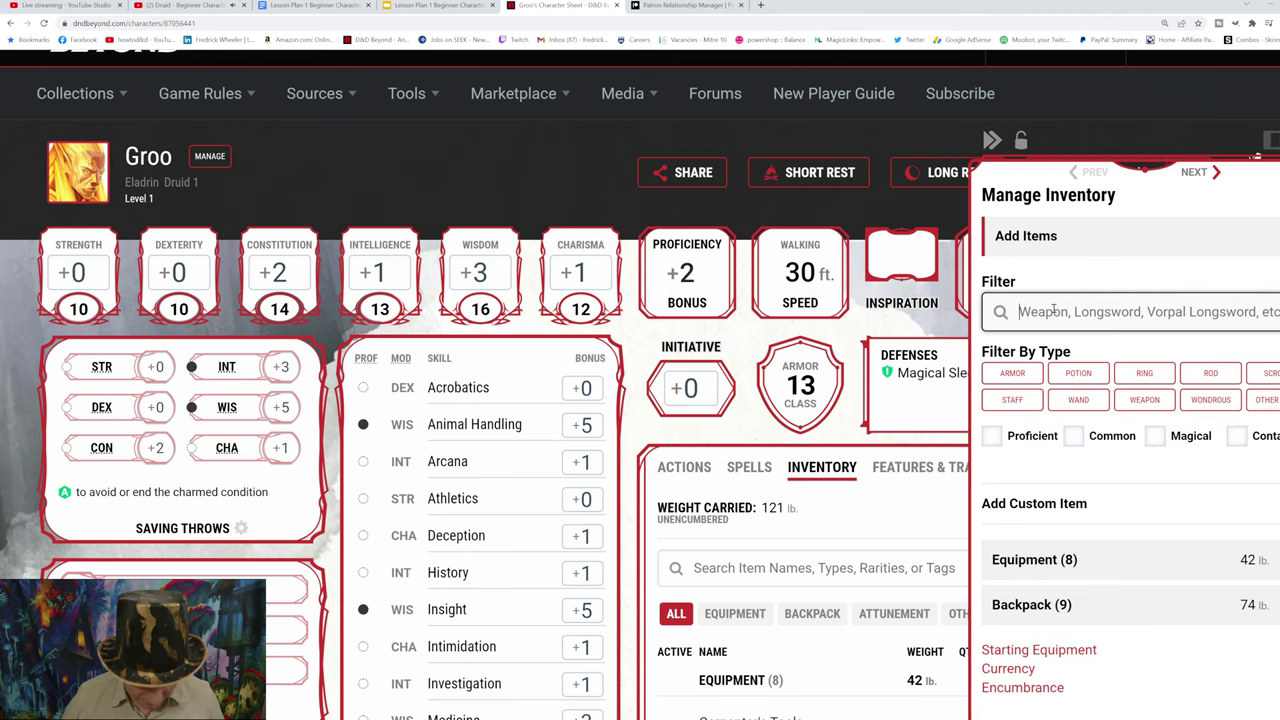
text(oil)
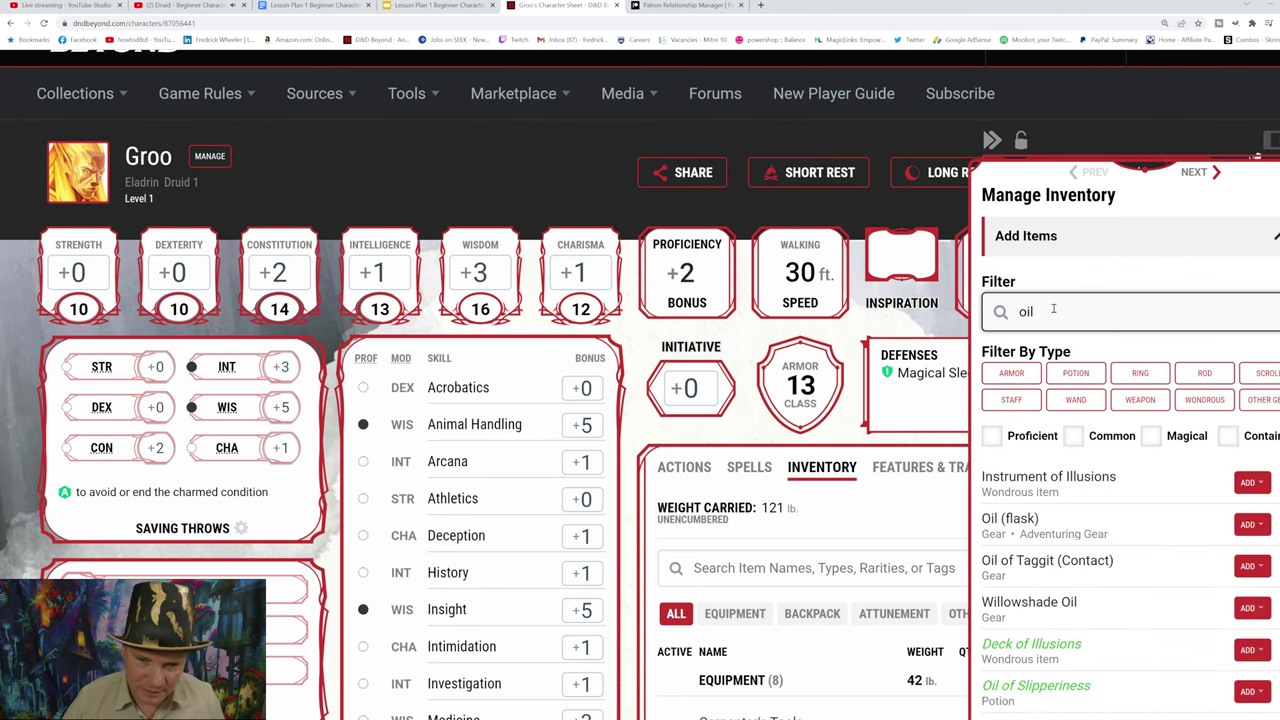
click(1020, 533)
scroll(1090, 530, down, 1)
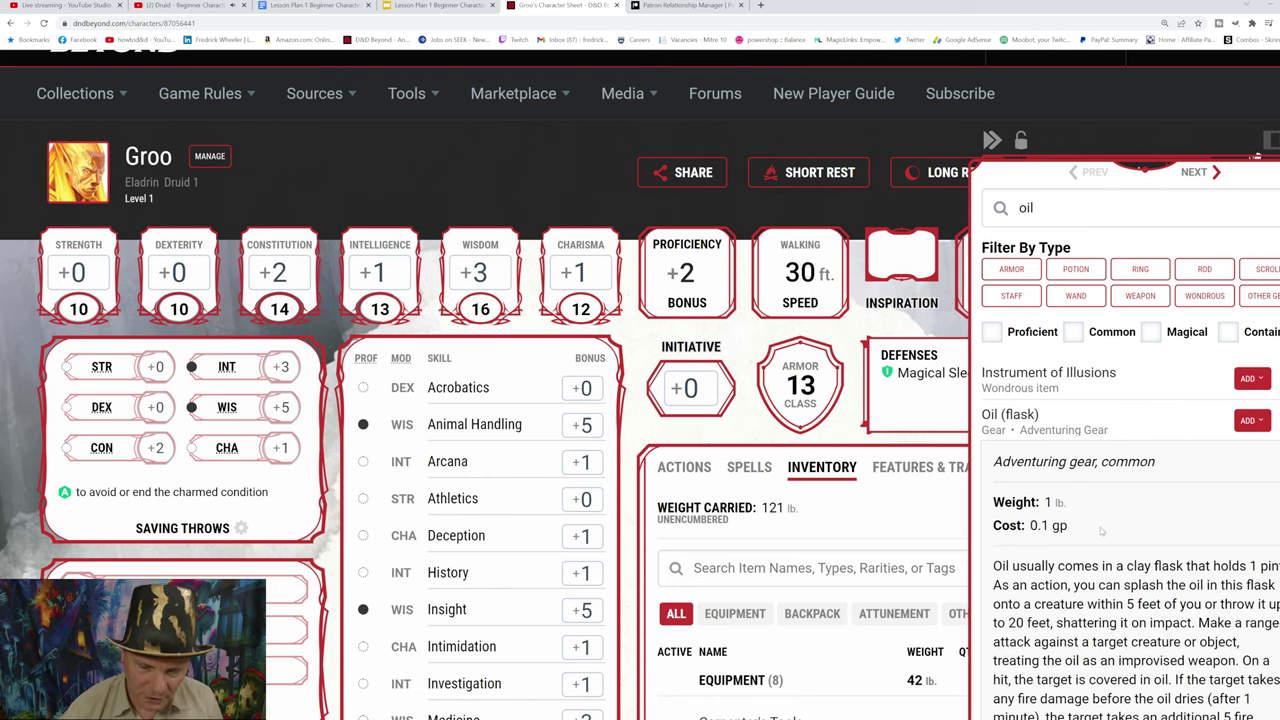
scroll(1100, 531, down, 5)
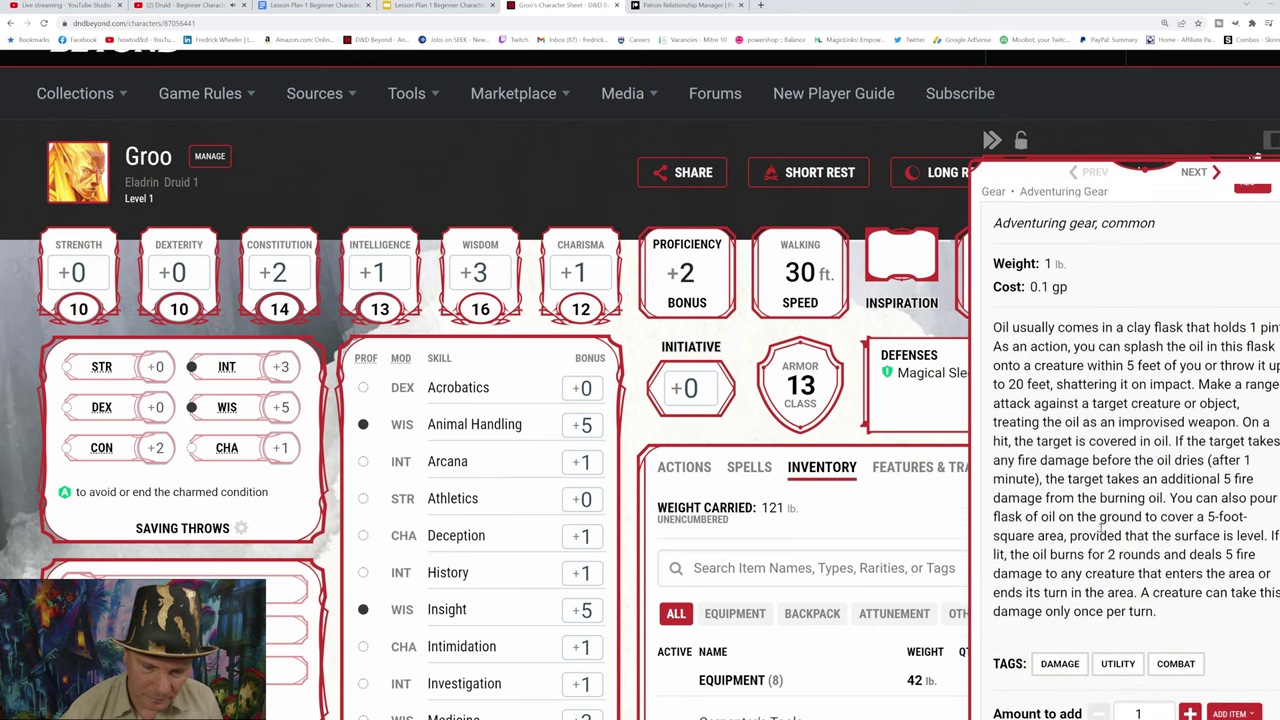
scroll(1100, 529, up, 3)
scroll(1101, 530, down, 3)
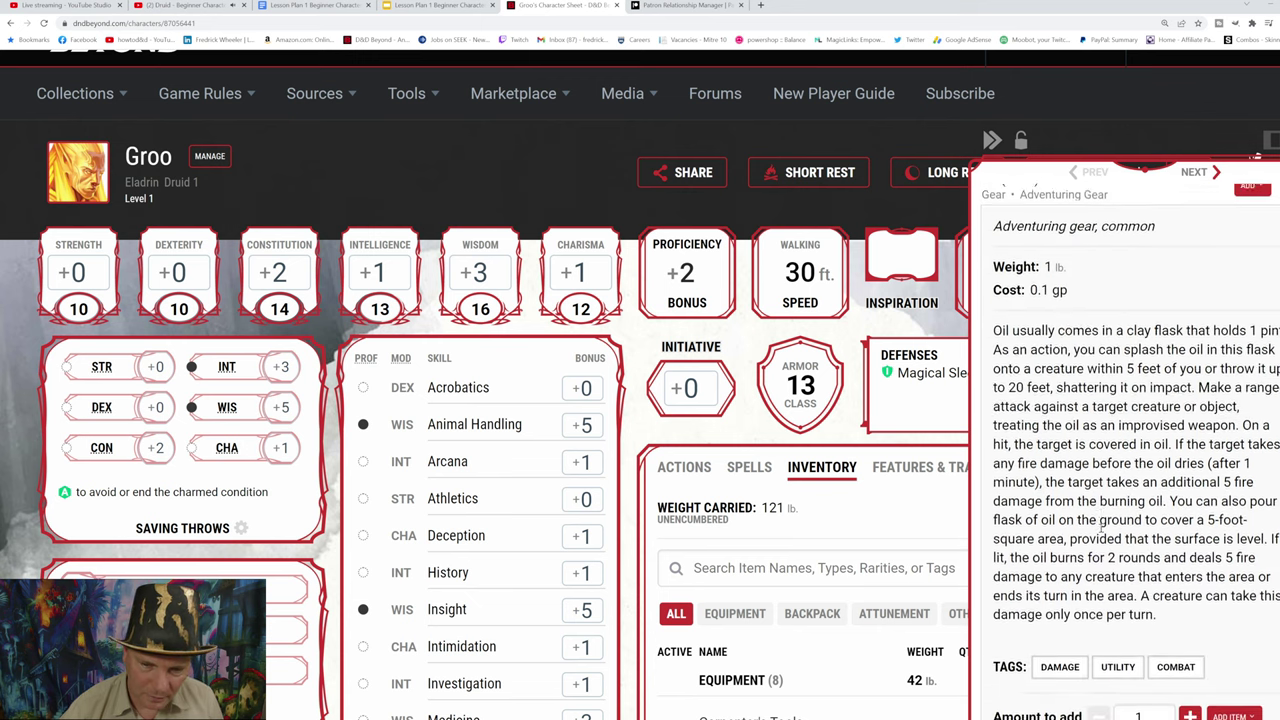
click(1232, 484)
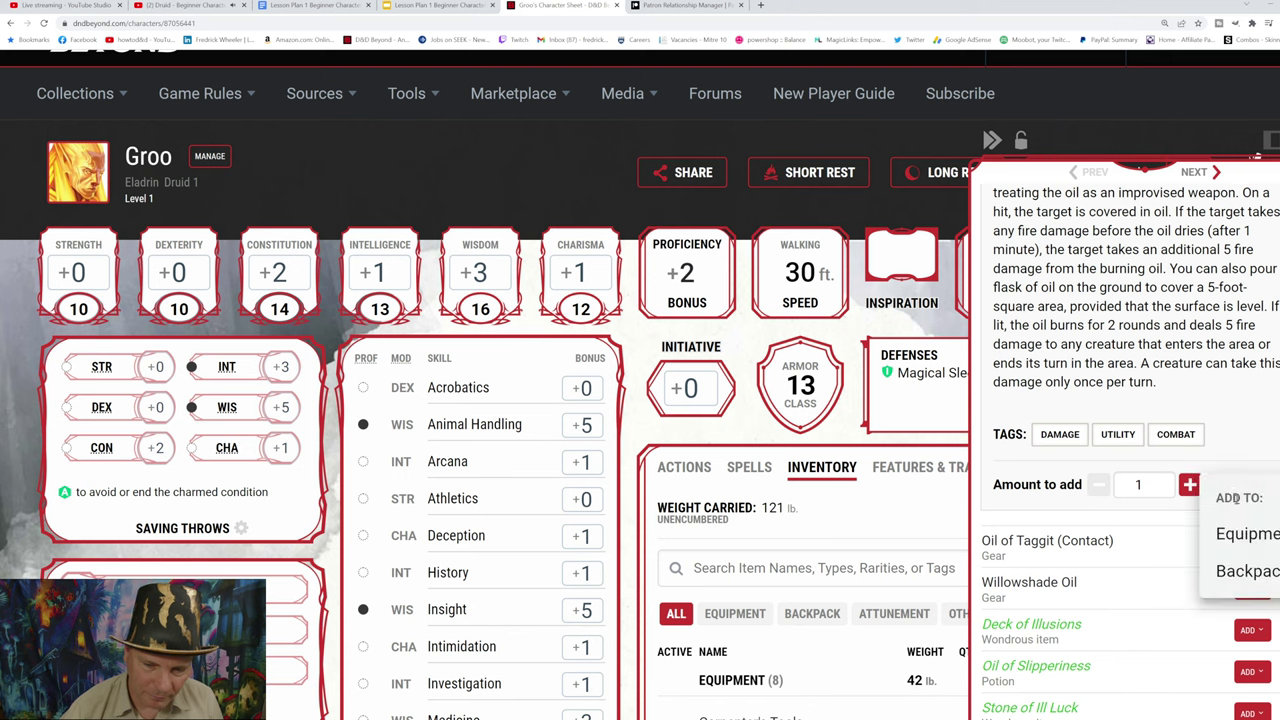
click(1247, 569)
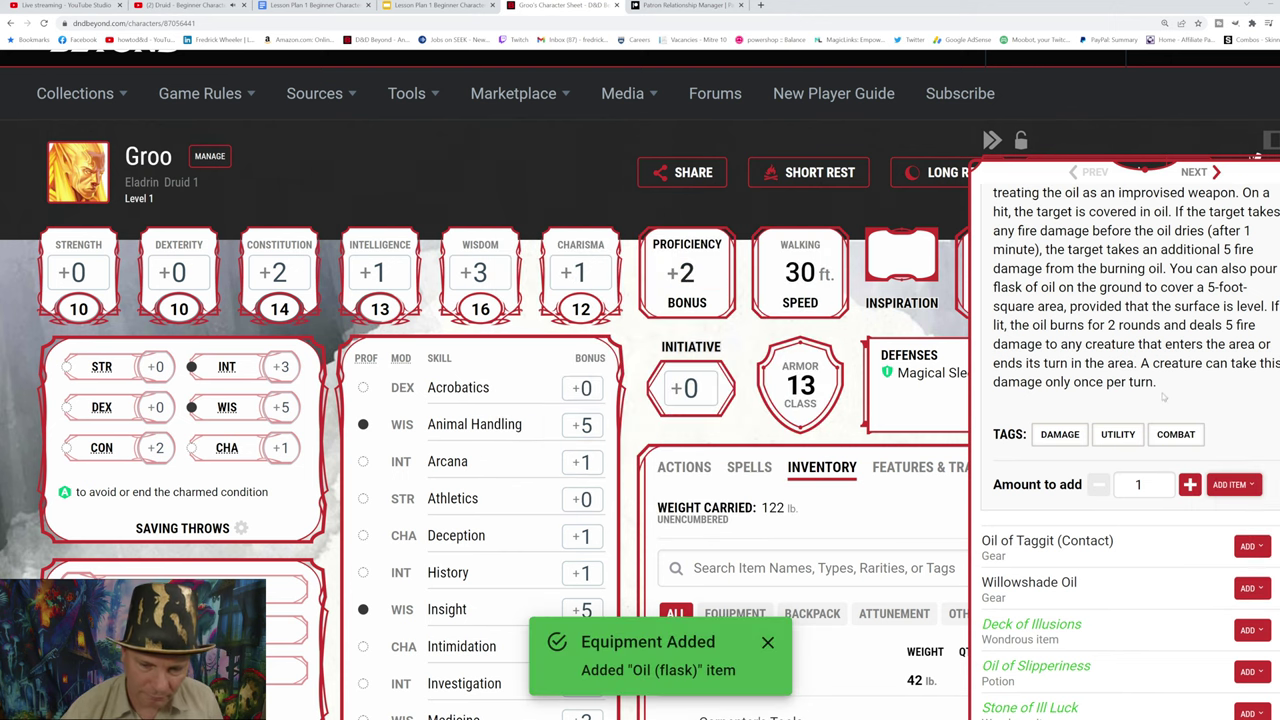
Step: Filter the items for "rope" and add one Rope, Hempen (50 feet) to the Backpack
scroll(1099, 400, up, 5)
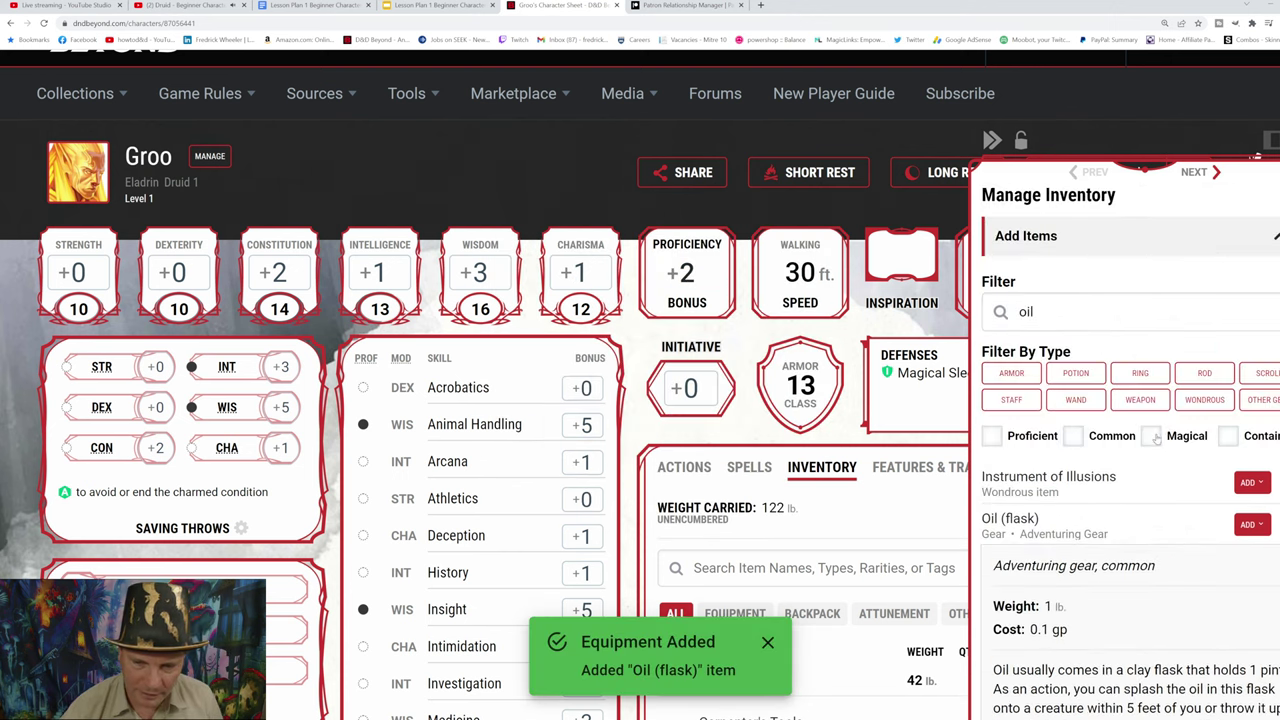
double_click(1026, 311)
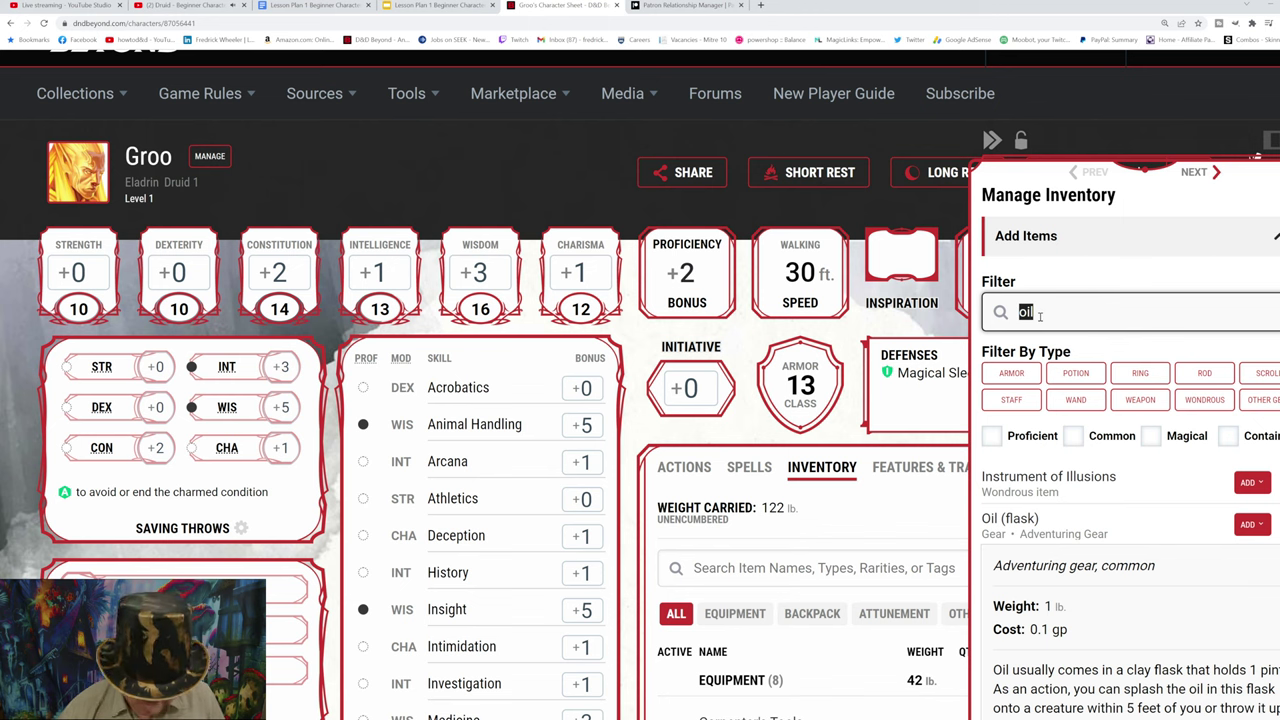
text(rope)
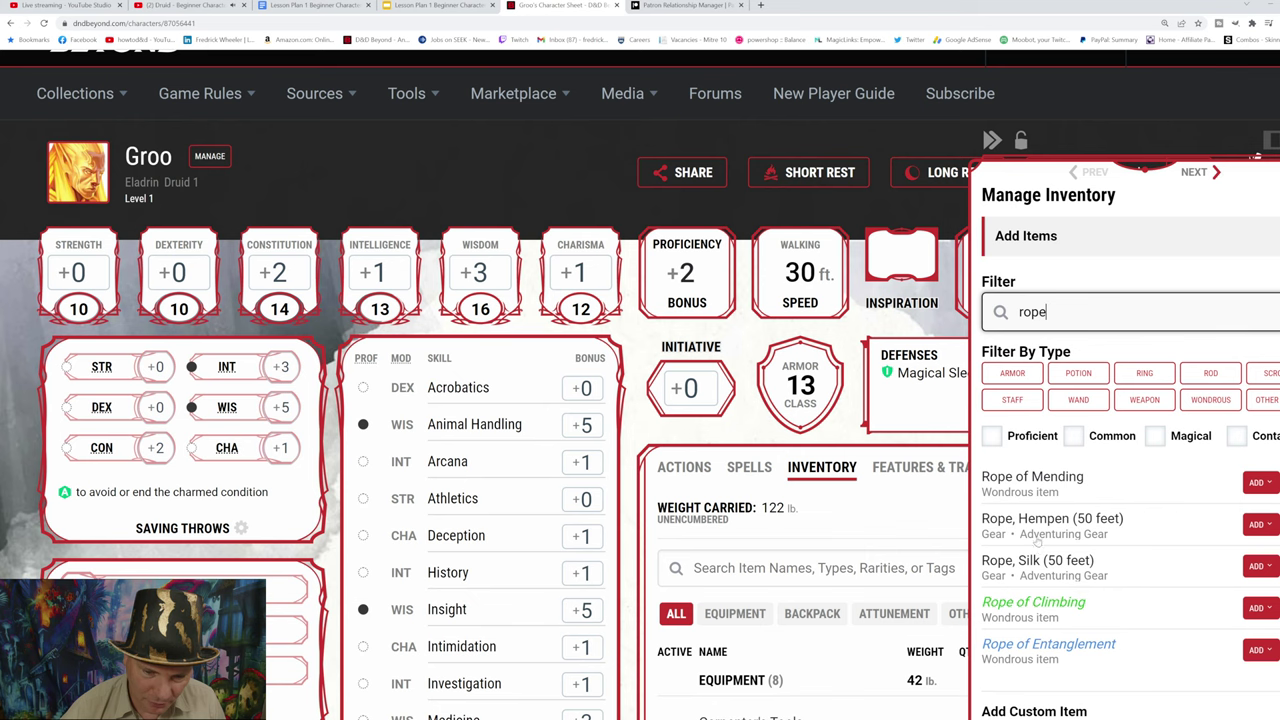
click(1050, 524)
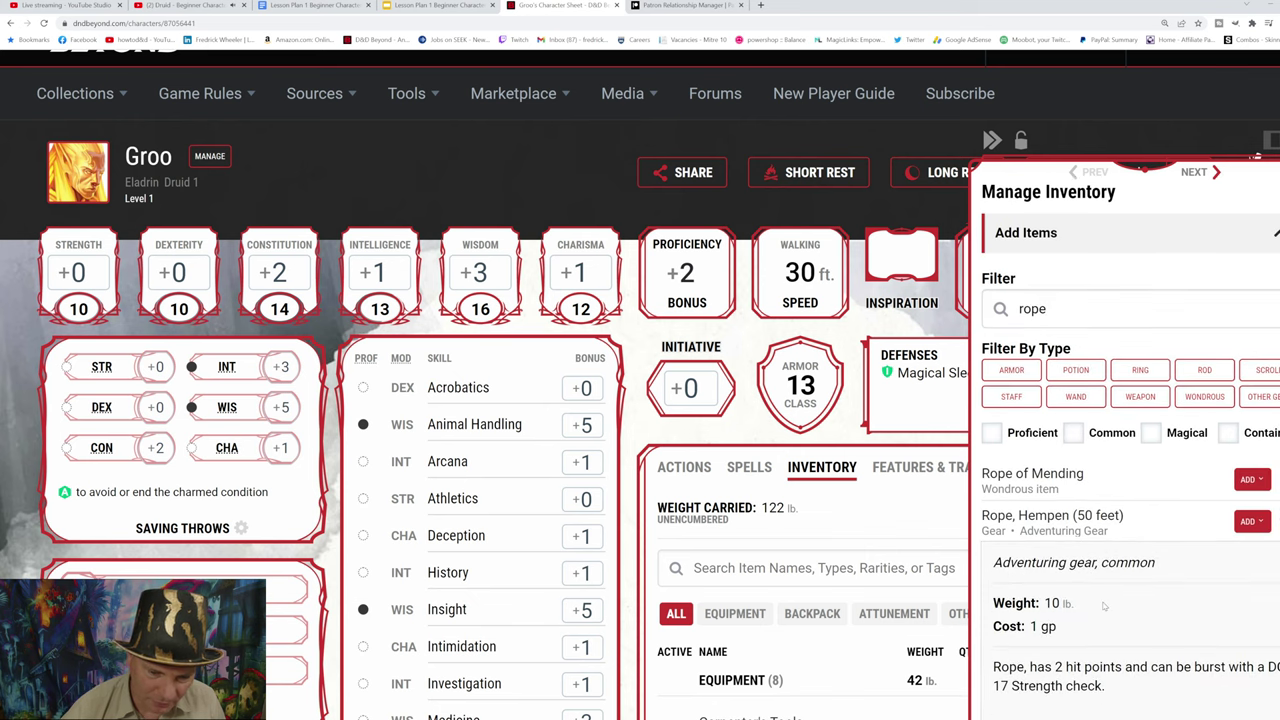
scroll(1138, 616, down, 1)
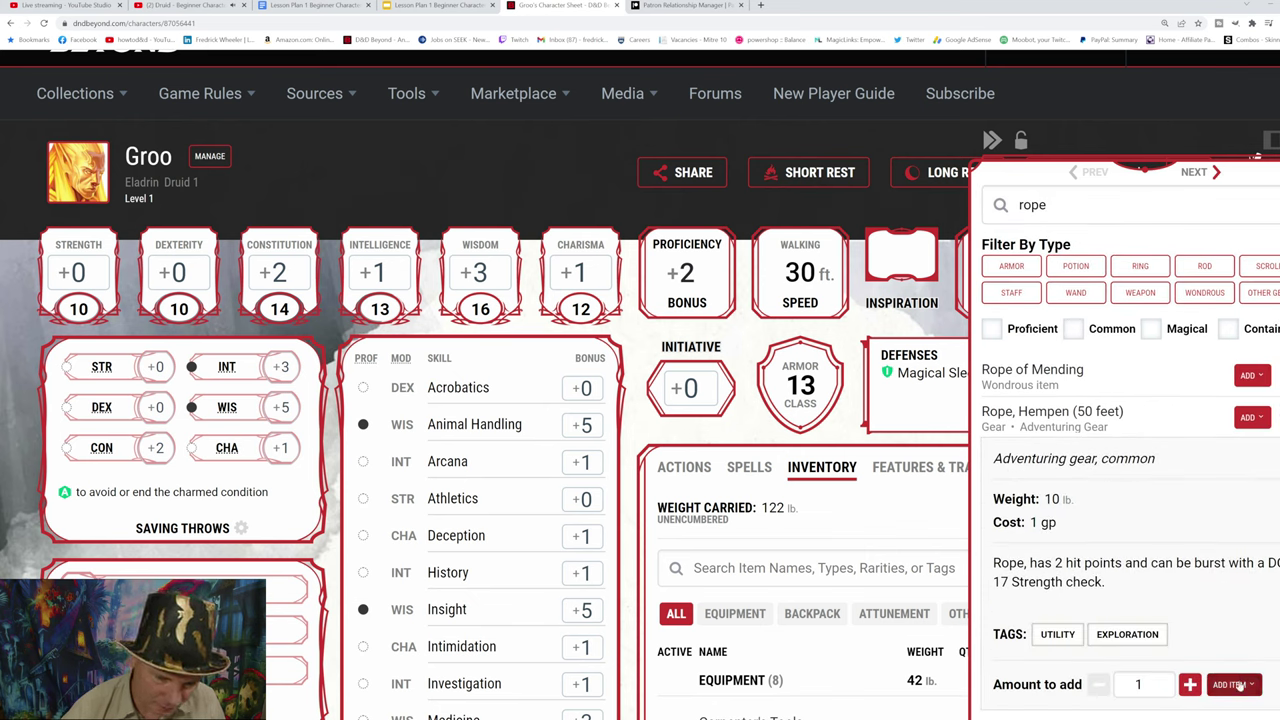
click(1230, 686)
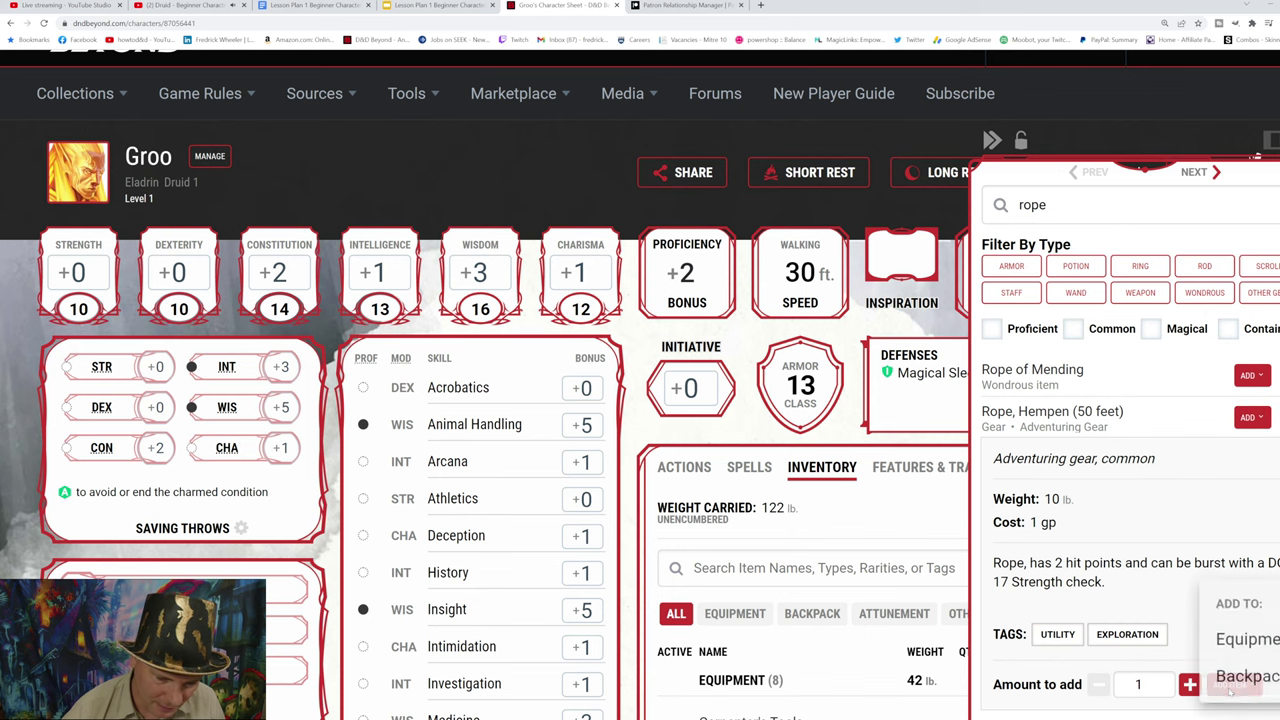
click(1245, 676)
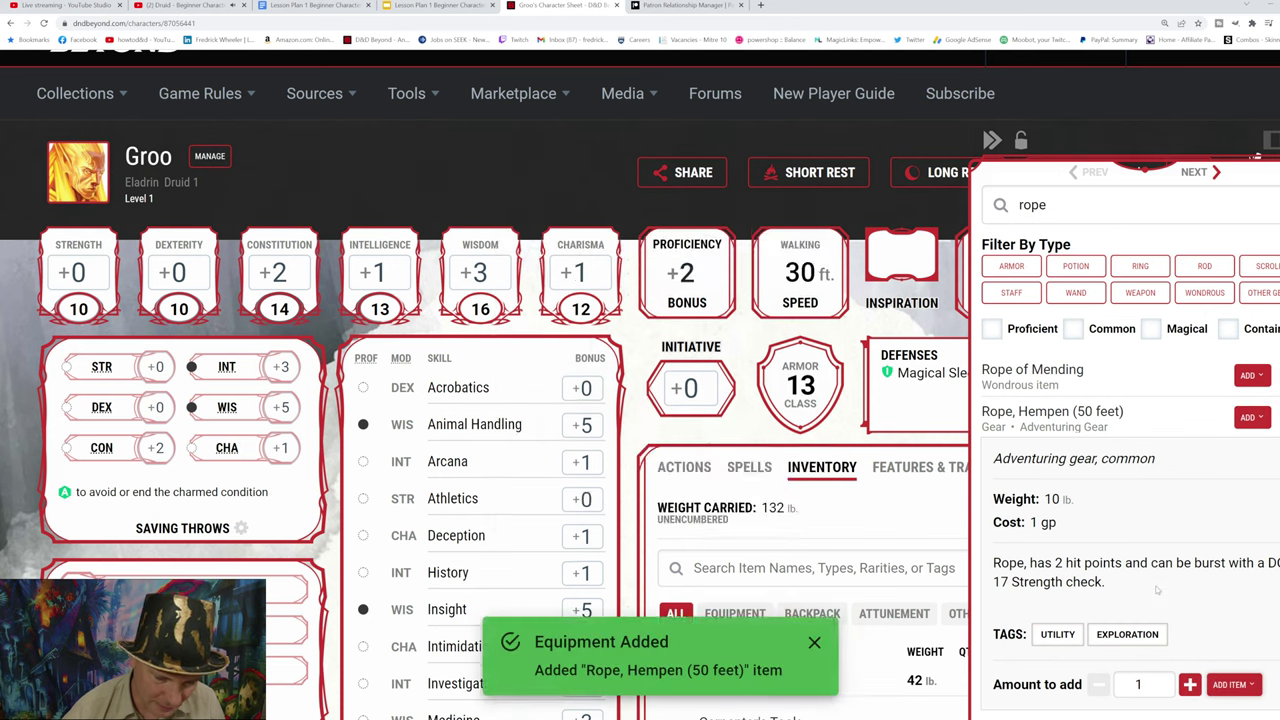
Step: Open the character's currency management and remove 1 gp to pay for the rope
scroll(1157, 590, down, 3)
scroll(1157, 590, down, 1)
click(1022, 640)
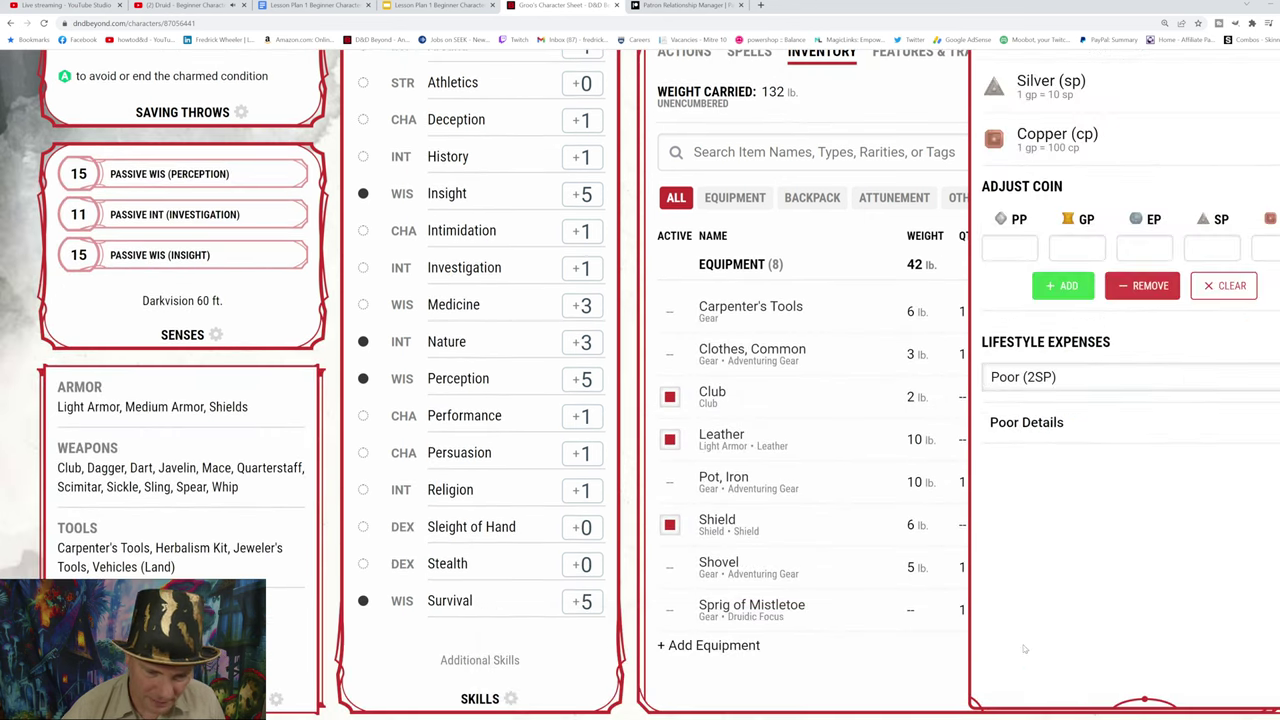
click(1080, 248)
text(1)
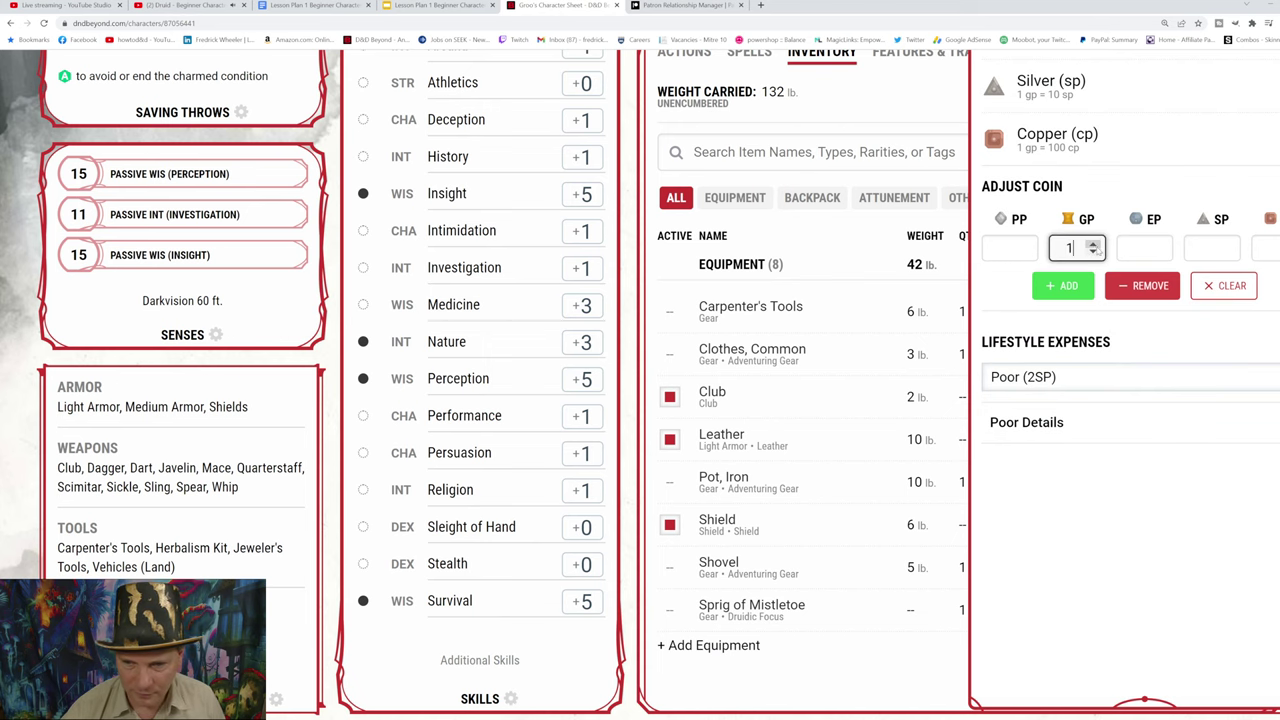
click(1140, 288)
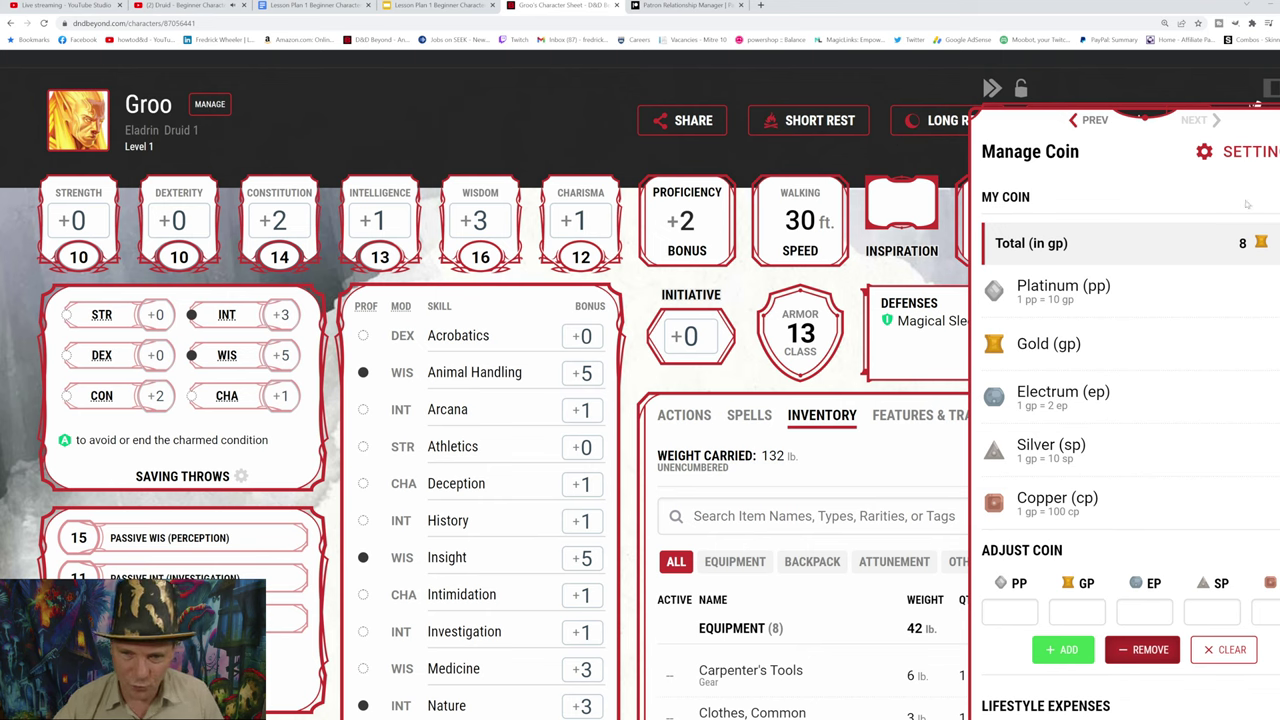
Step: Go back to inventory management, filter the items for "torch" and expand the Torch's details
click(1089, 122)
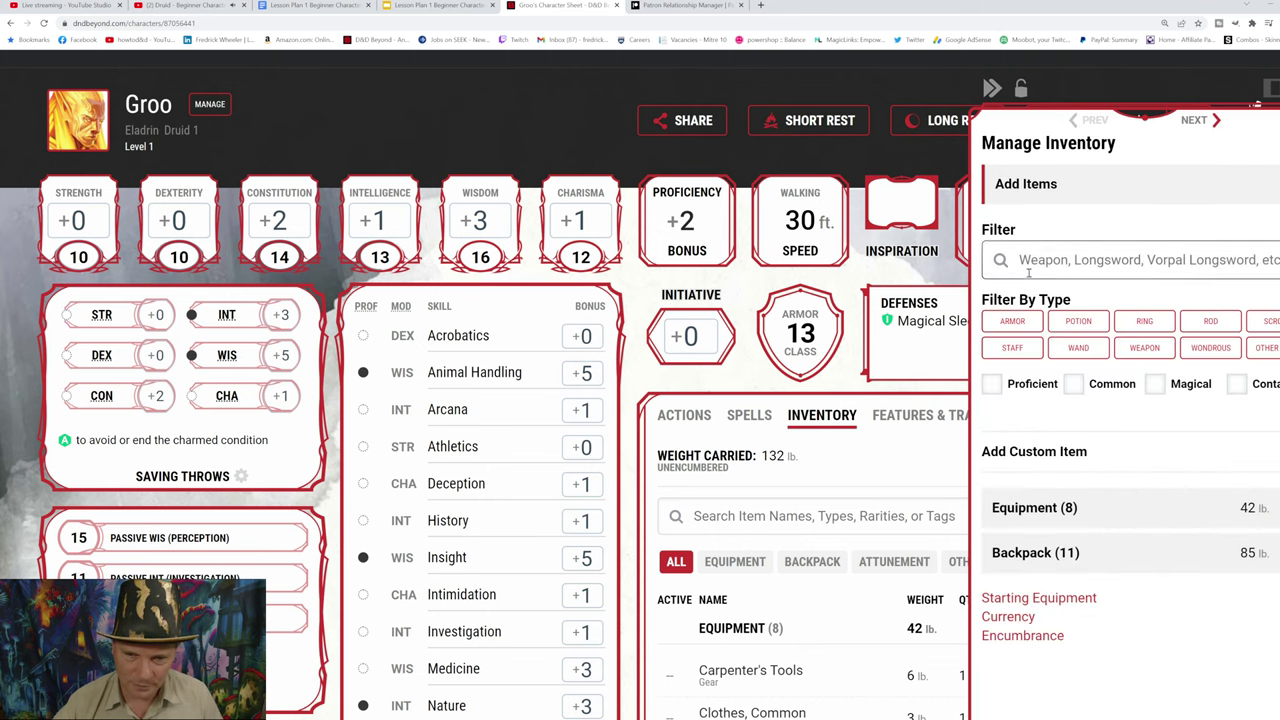
click(1026, 264)
text(t)
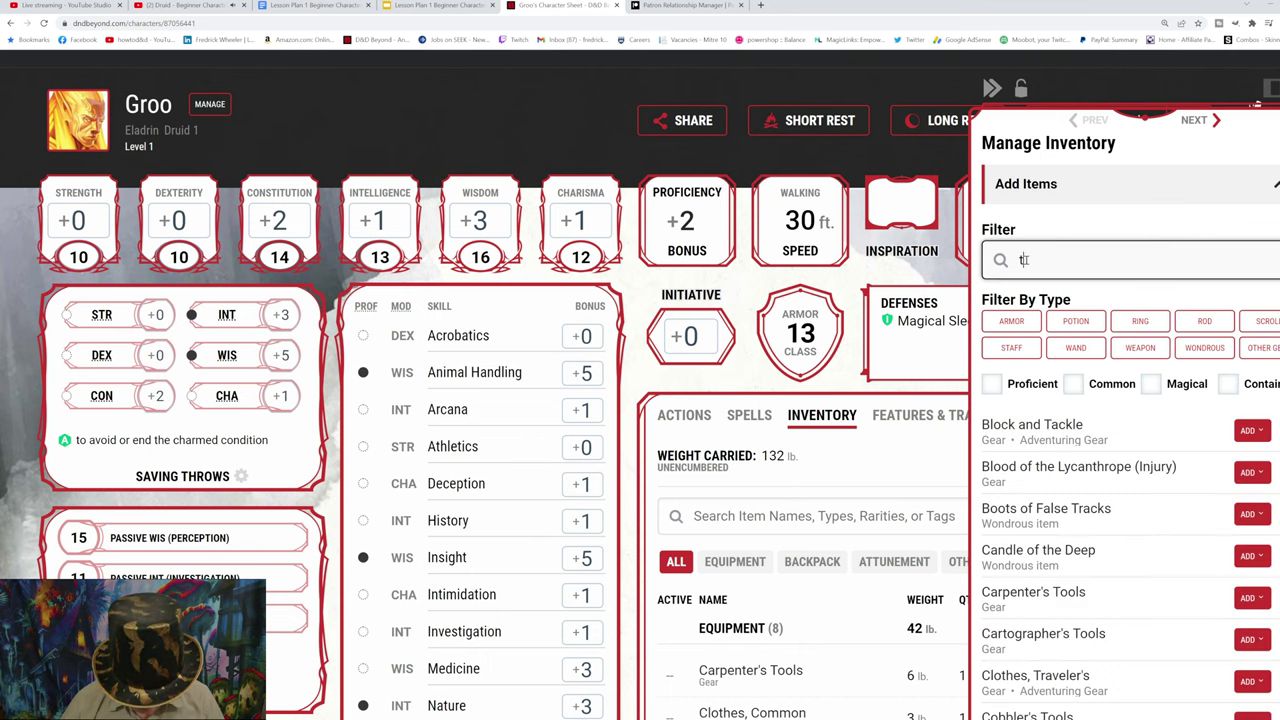
text(orch)
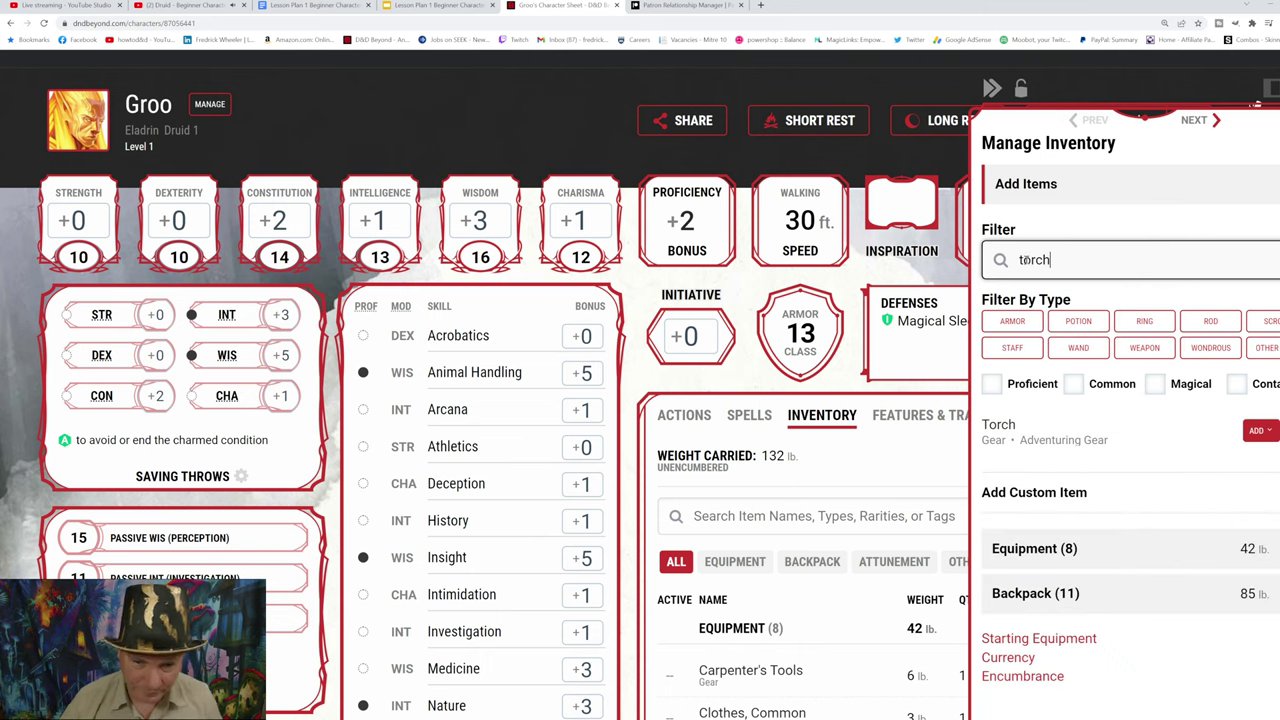
click(1000, 432)
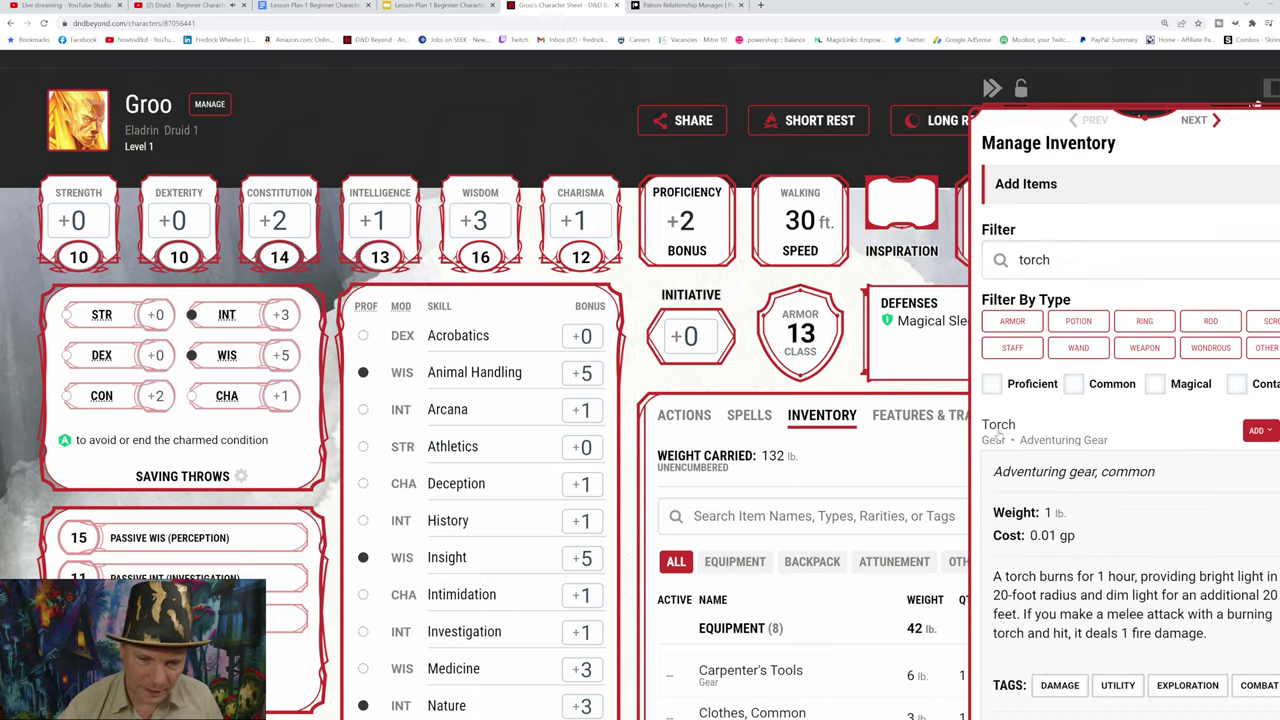
scroll(1194, 539, down, 3)
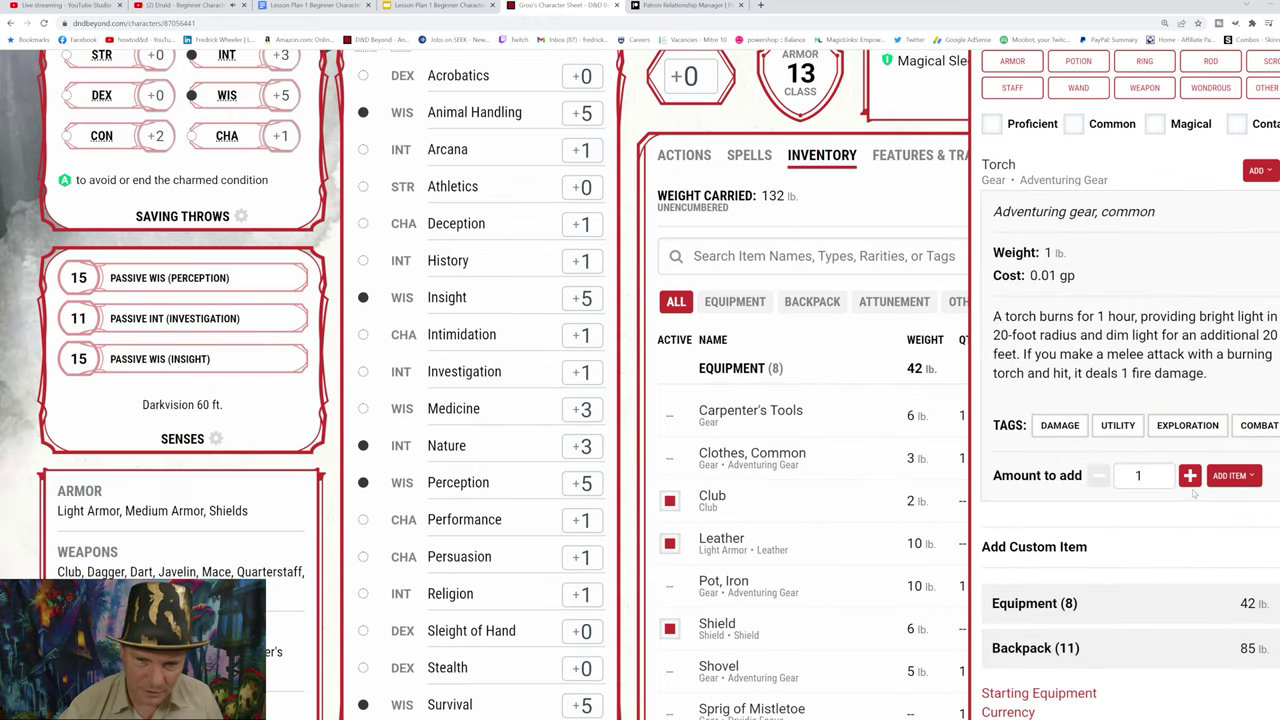
Step: Set the amount of Torches to 10 and add them to the Backpack
click(1189, 477)
click(1189, 477)
click(1189, 477)
click(1188, 477)
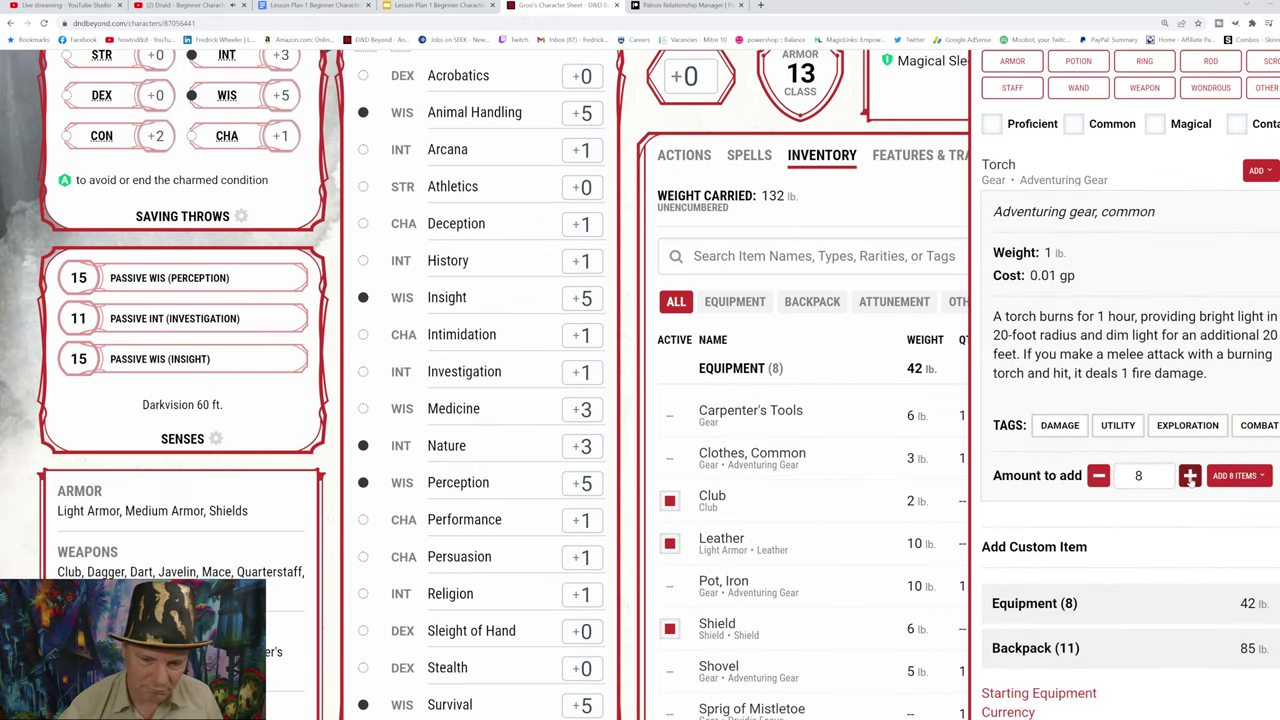
click(1189, 477)
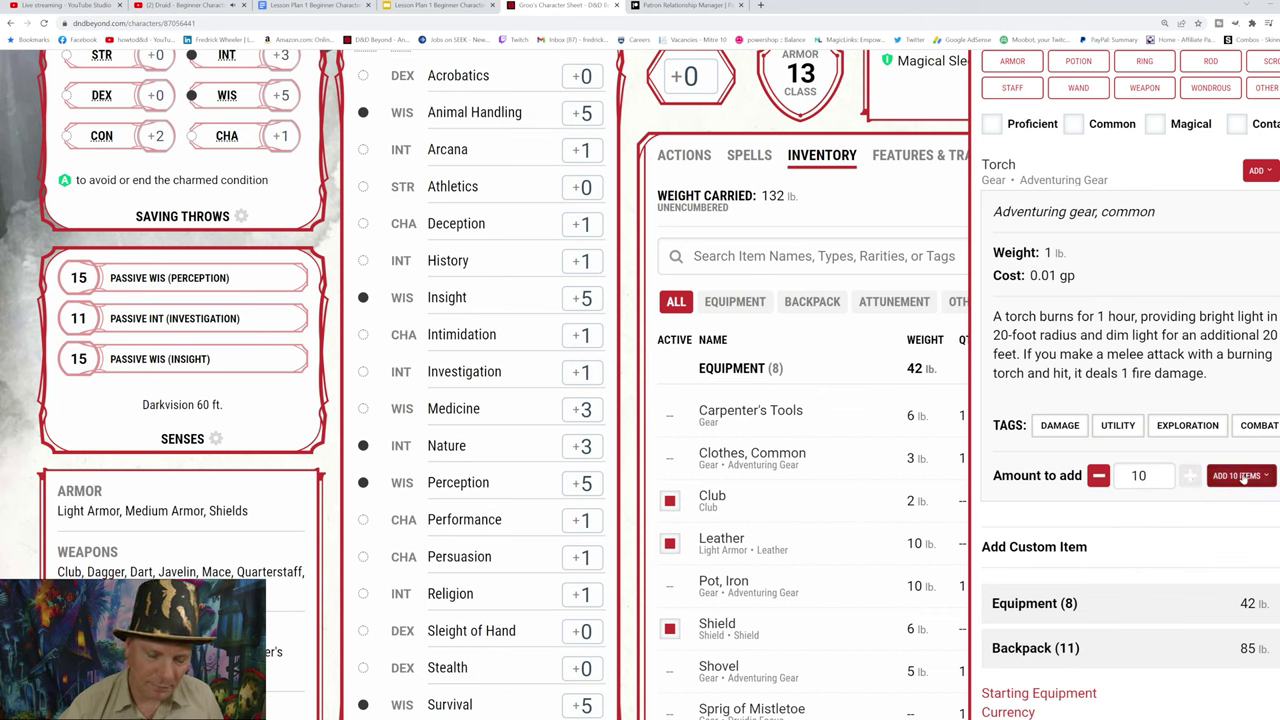
click(1243, 476)
click(1247, 561)
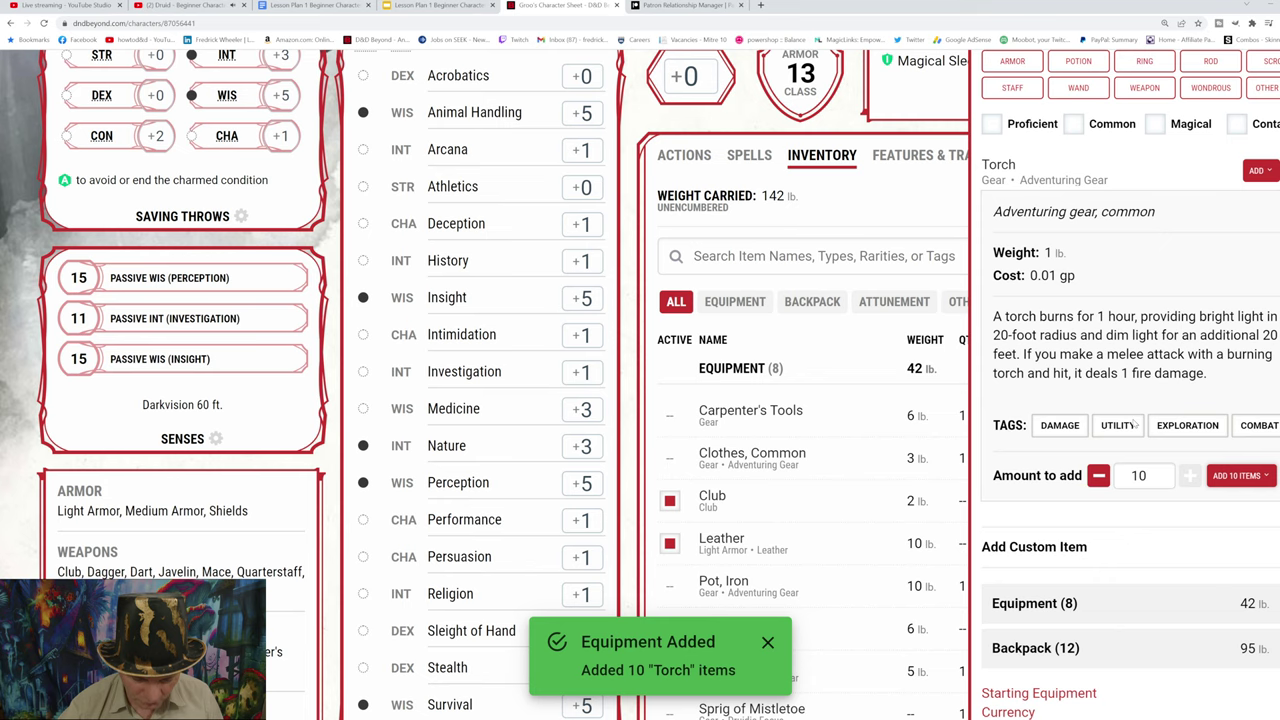
Step: Filter the items for "mess" and add one Mess Kit to the Backpack
scroll(1100, 400, up, 3)
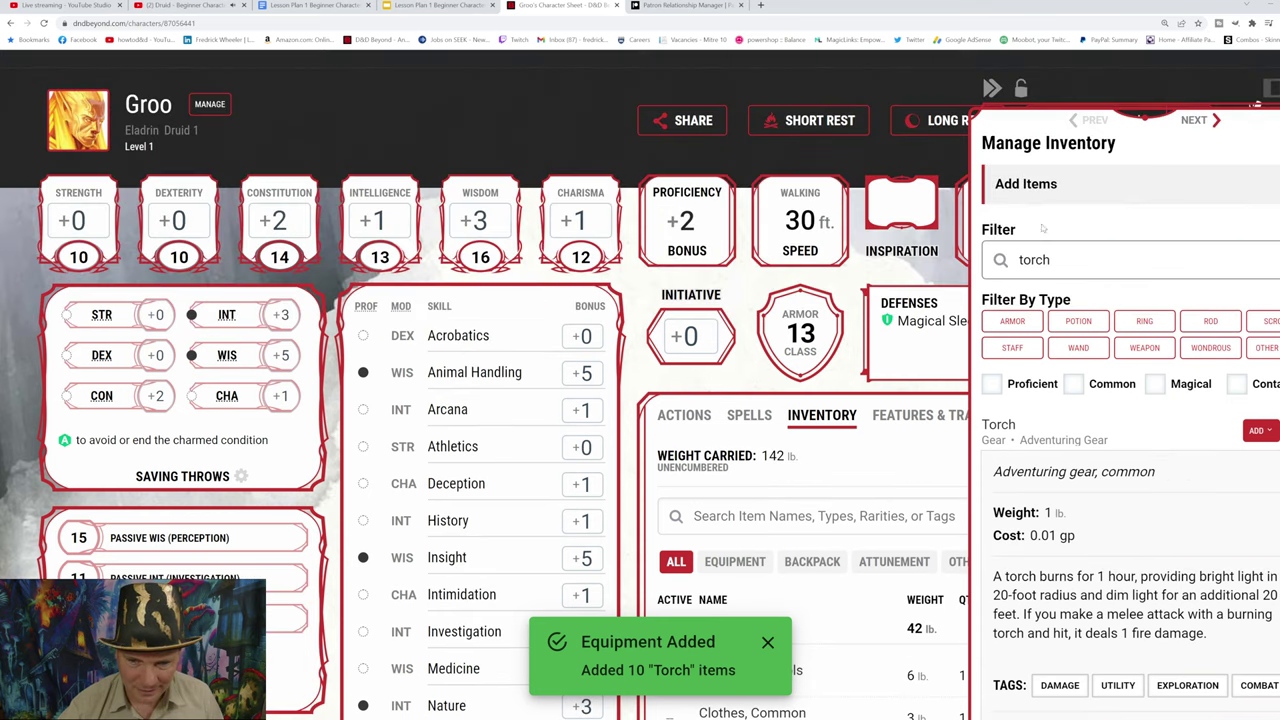
click(1048, 266)
drag(1050, 264, 1006, 262)
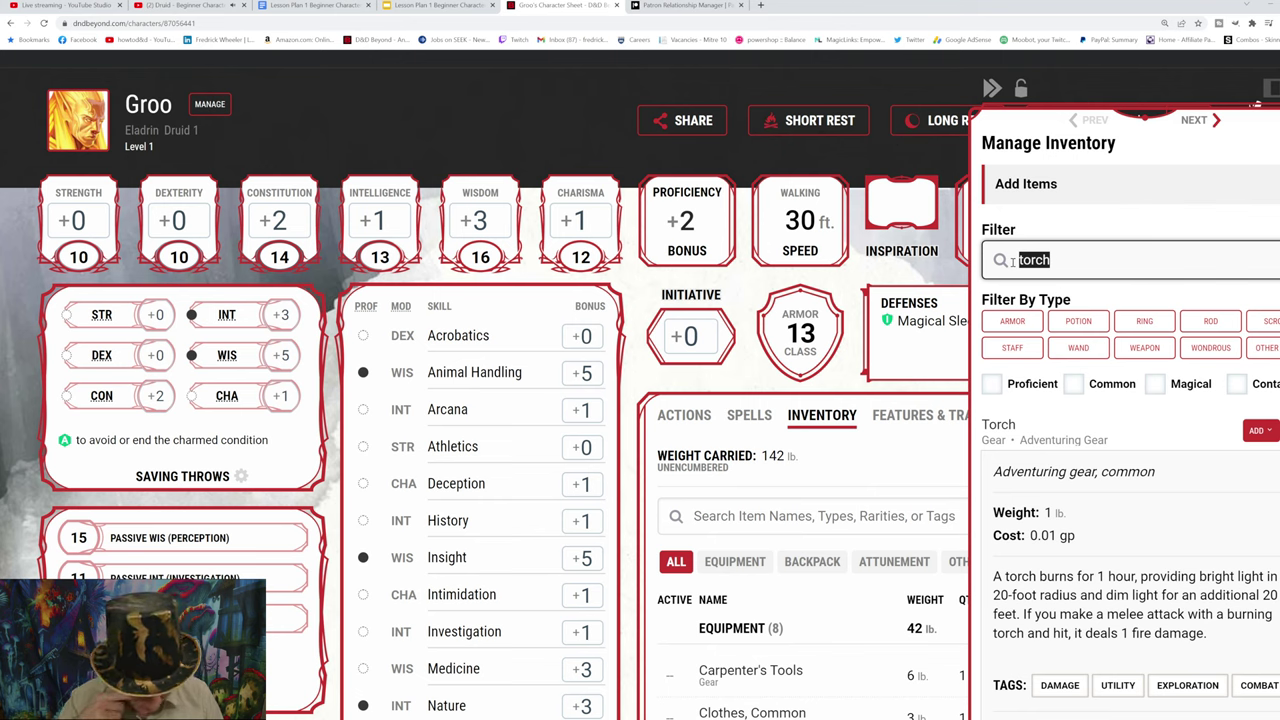
text(mess)
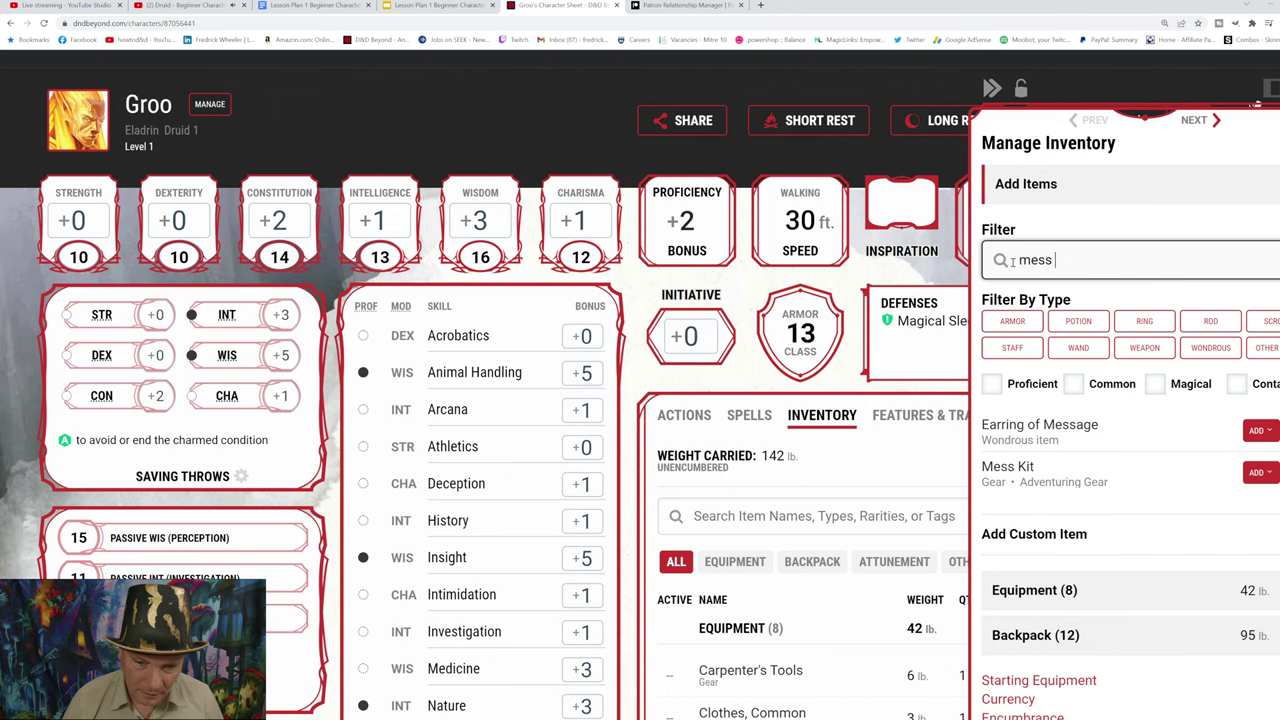
click(1038, 476)
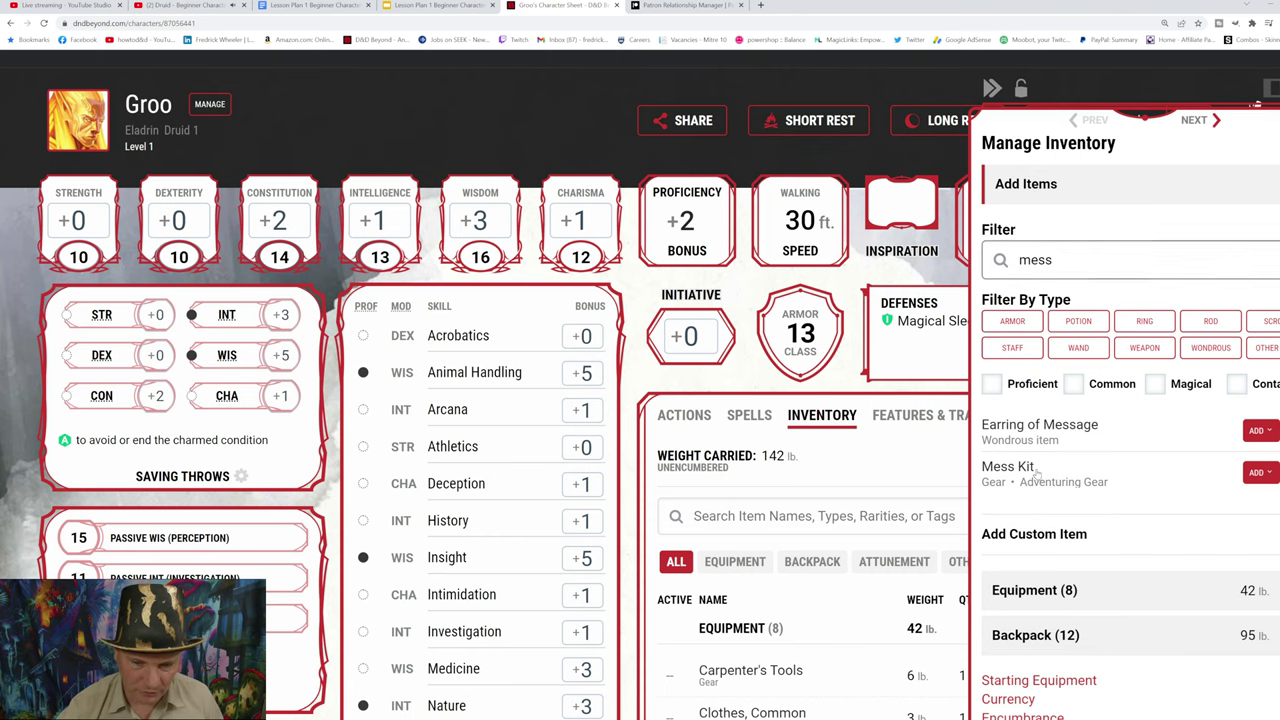
scroll(1094, 548, down, 1)
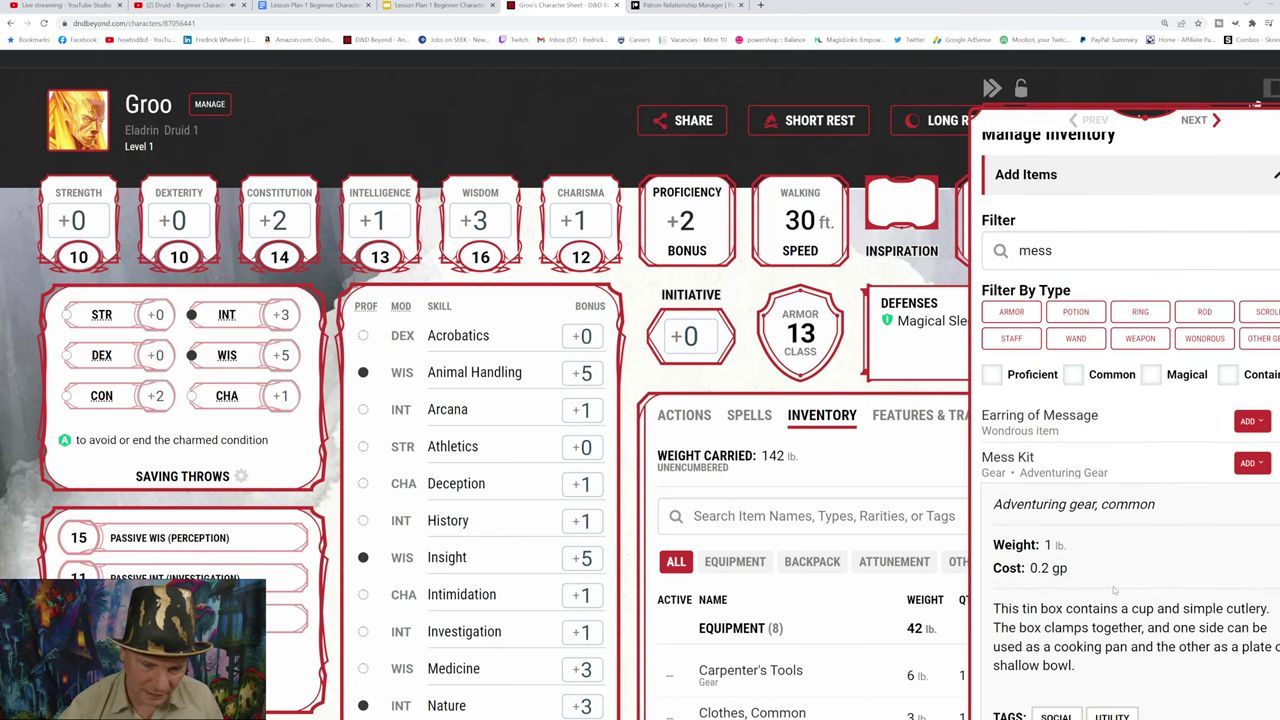
scroll(1113, 590, down, 2)
click(1233, 563)
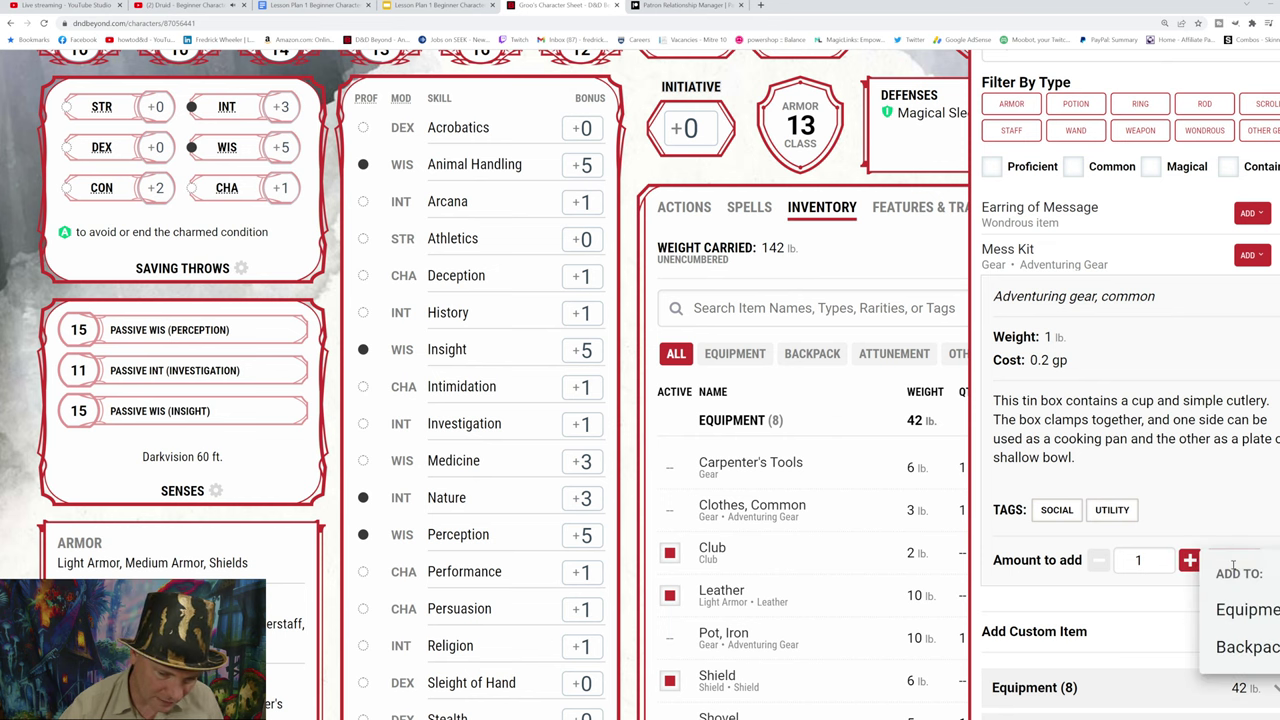
click(1244, 609)
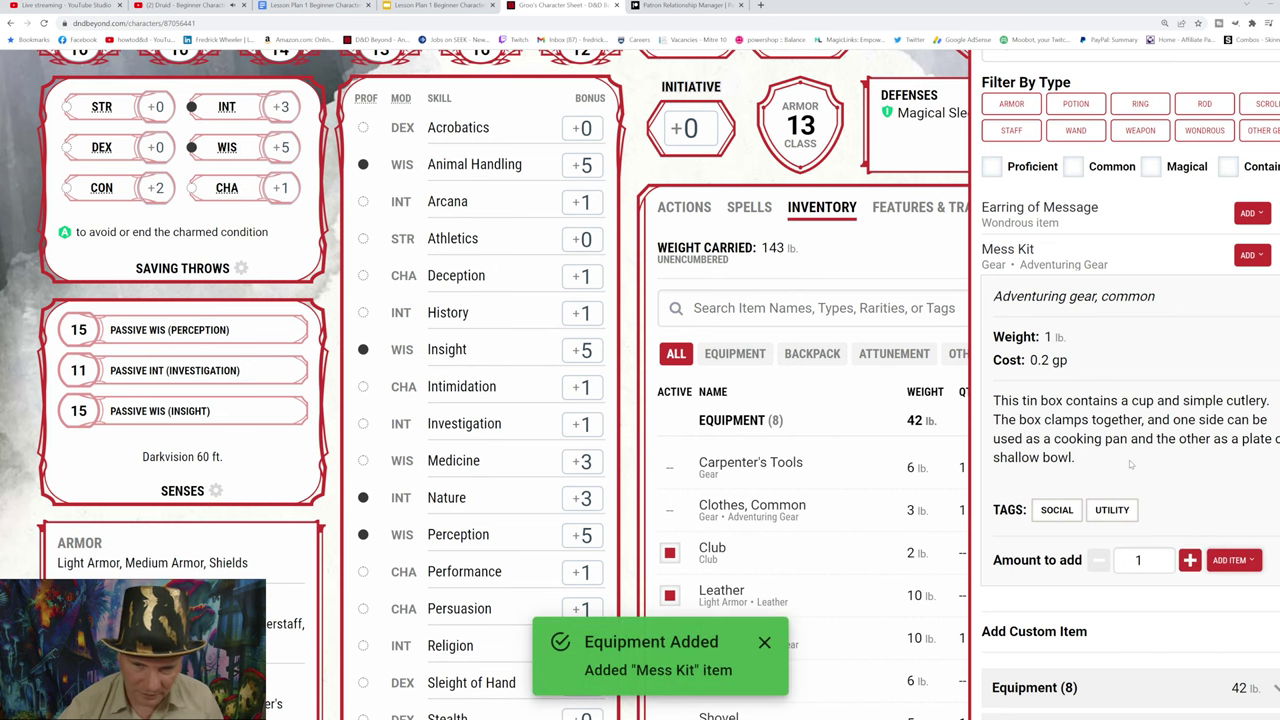
Step: Filter the items for "bedroll" and add one Bedroll to the Backpack
scroll(1130, 464, up, 3)
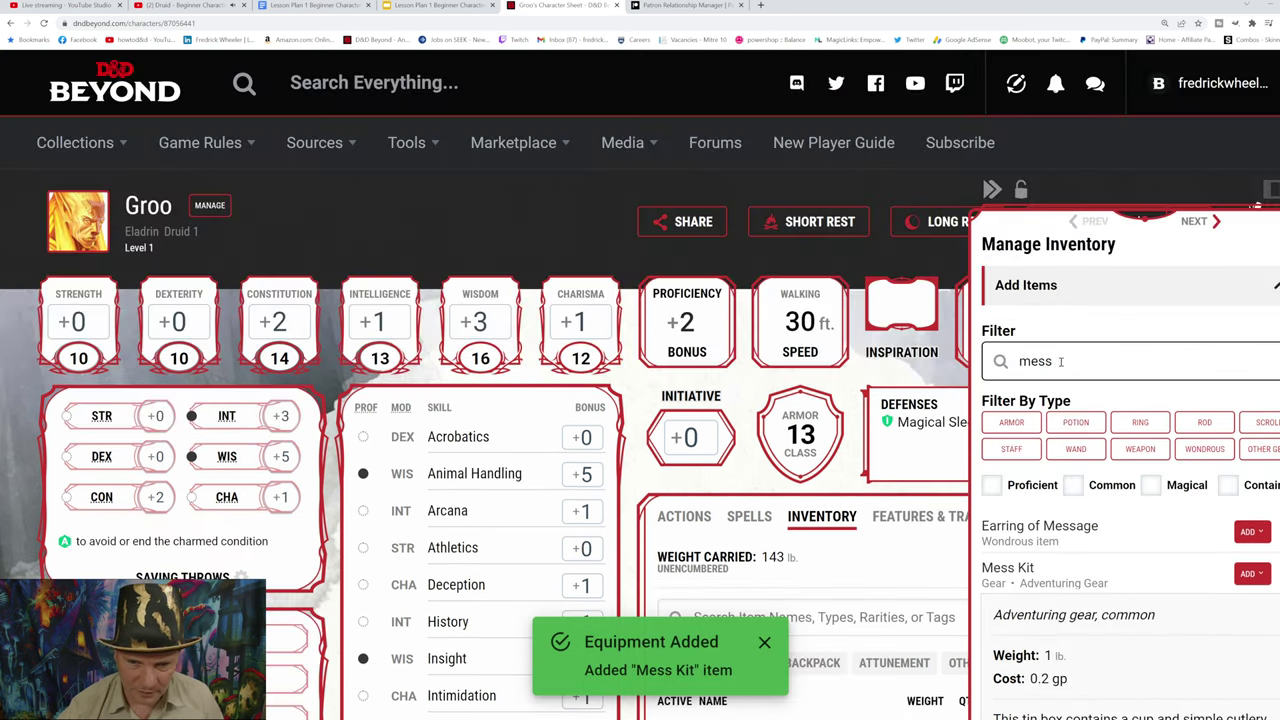
drag(1061, 361, 1014, 361)
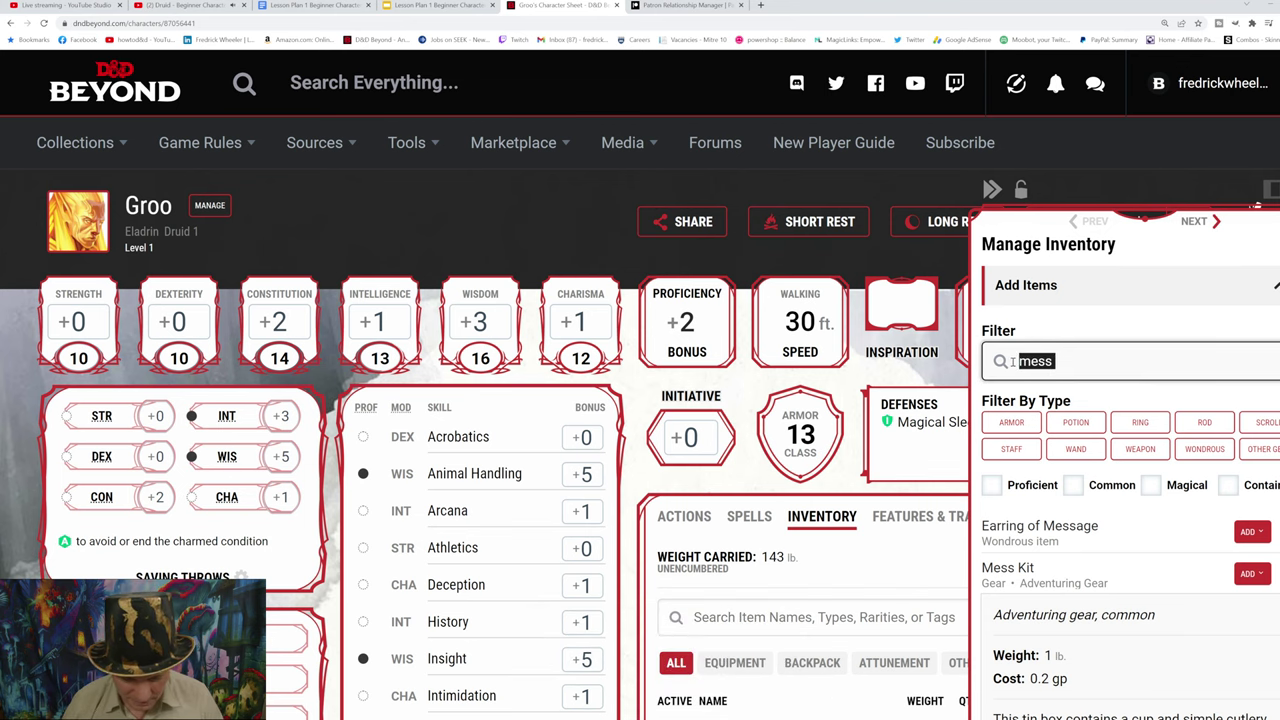
text(bedr)
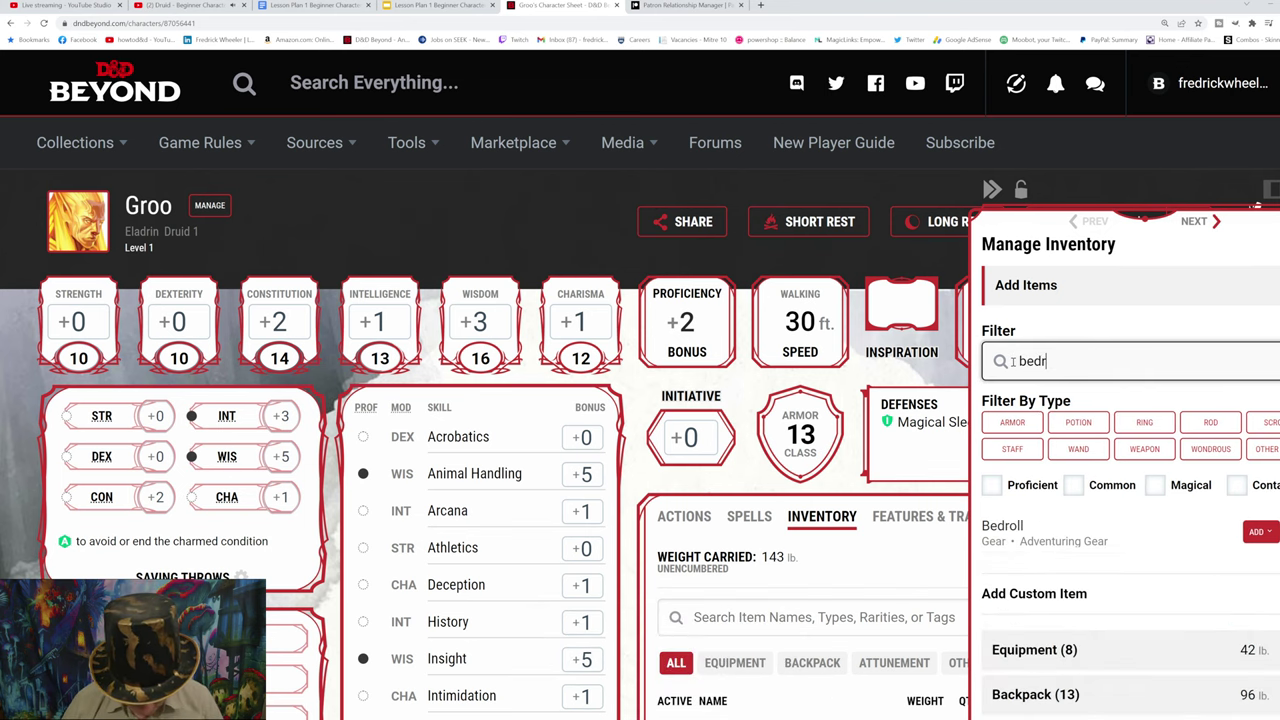
text(oll)
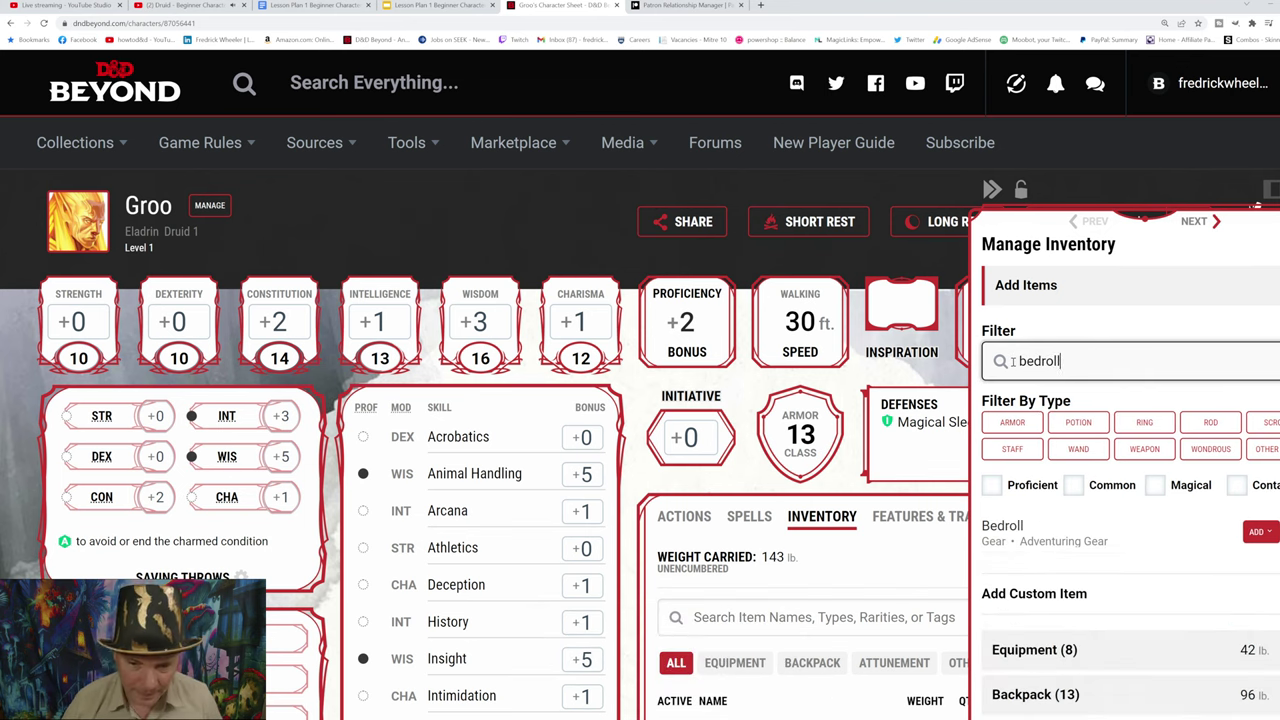
click(998, 541)
scroll(1000, 545, down, 3)
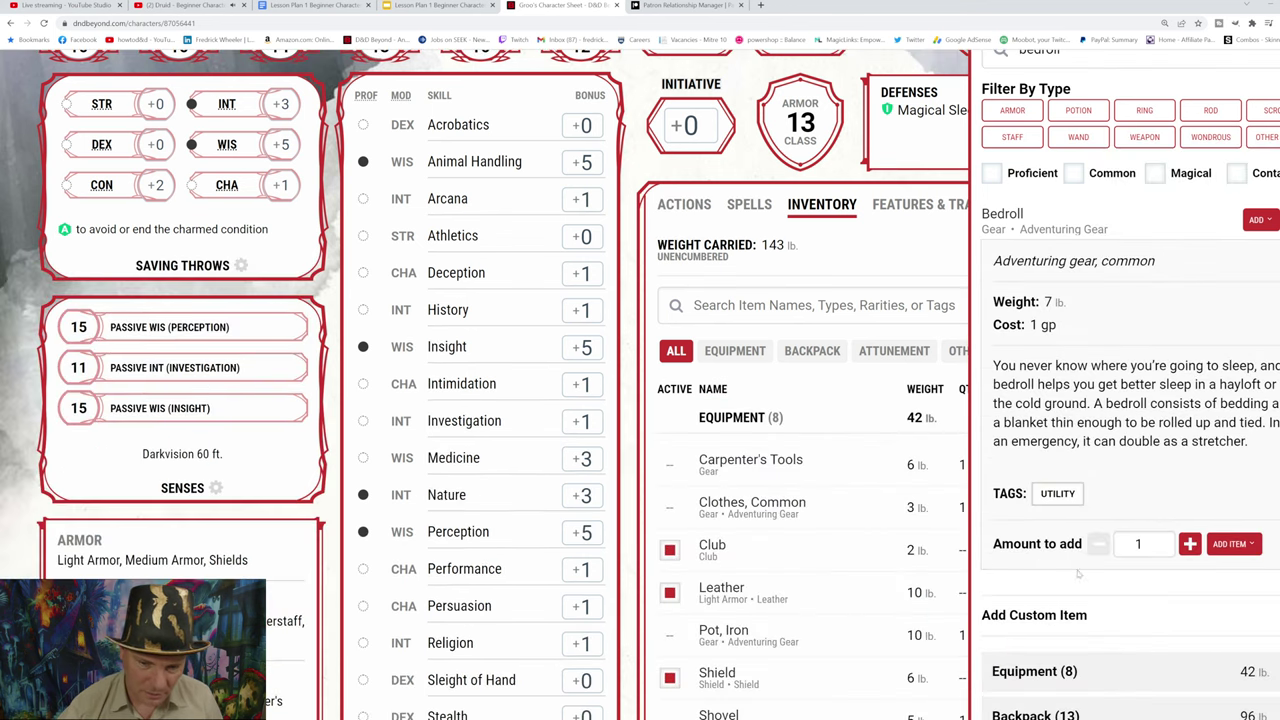
click(1233, 544)
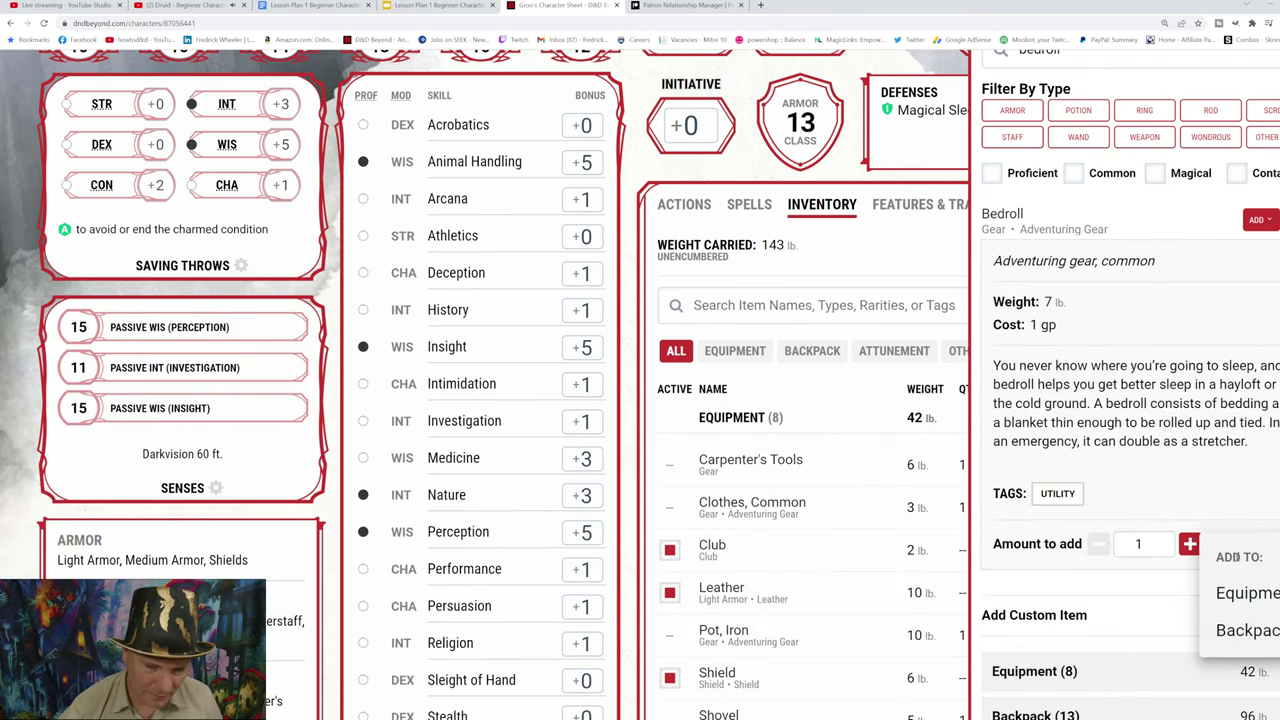
click(1247, 630)
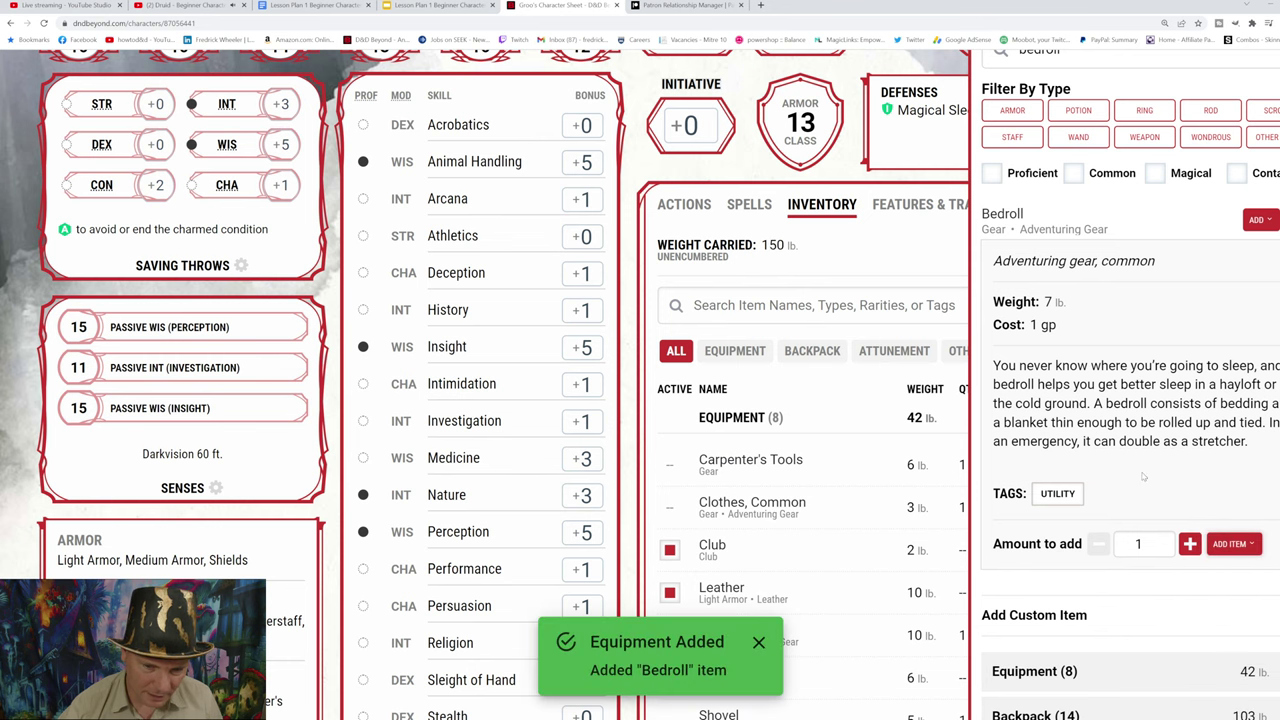
Step: Open the character's currency management and remove 1 gp to pay for the bedroll
scroll(1143, 475, down, 2)
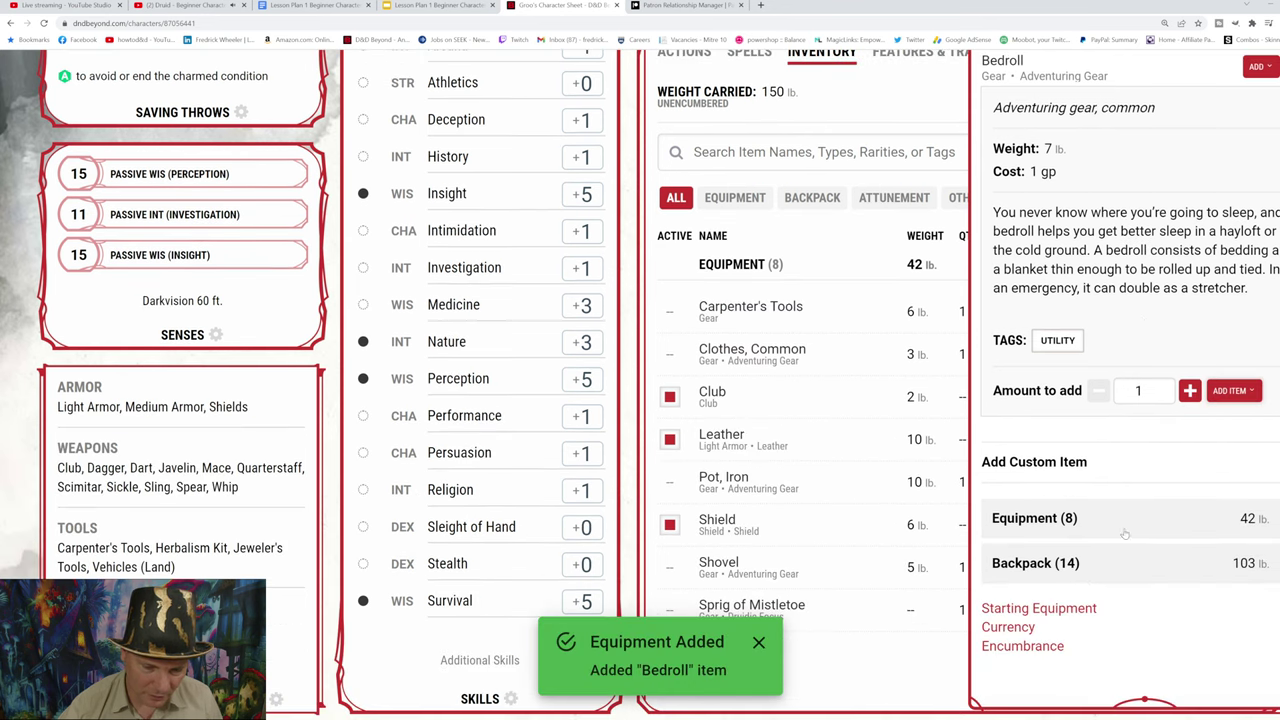
click(1024, 628)
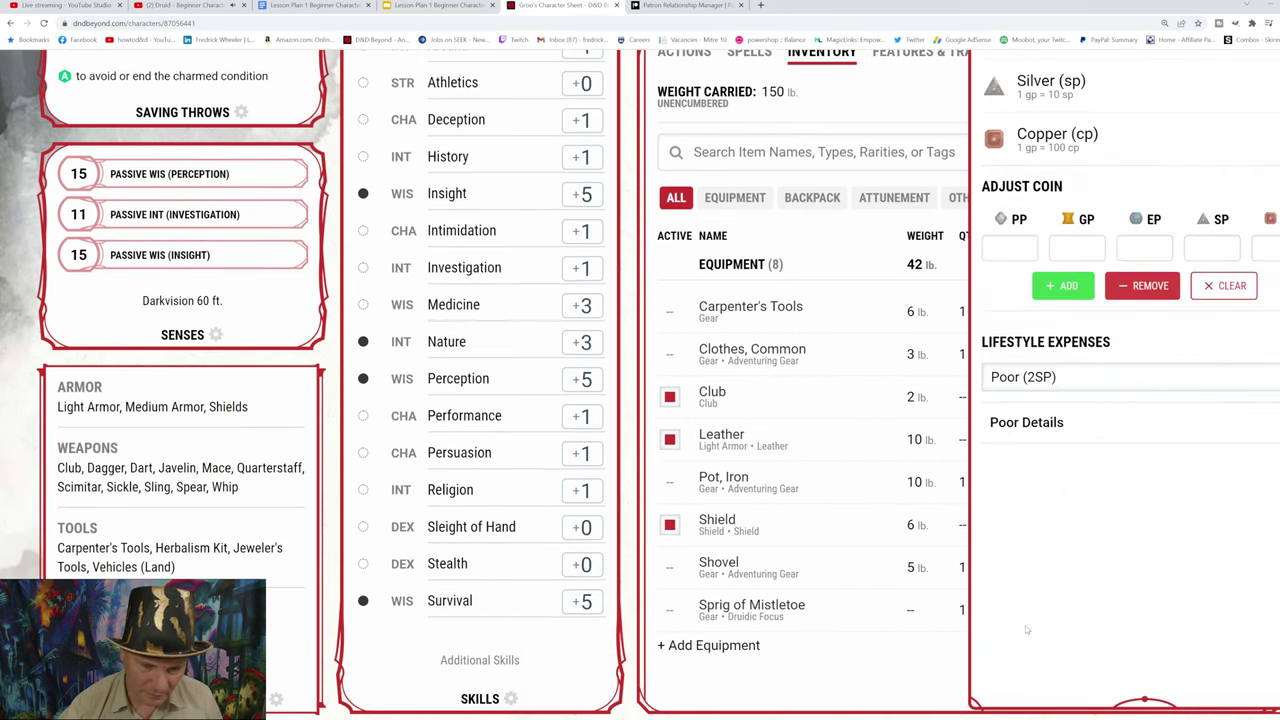
click(1092, 247)
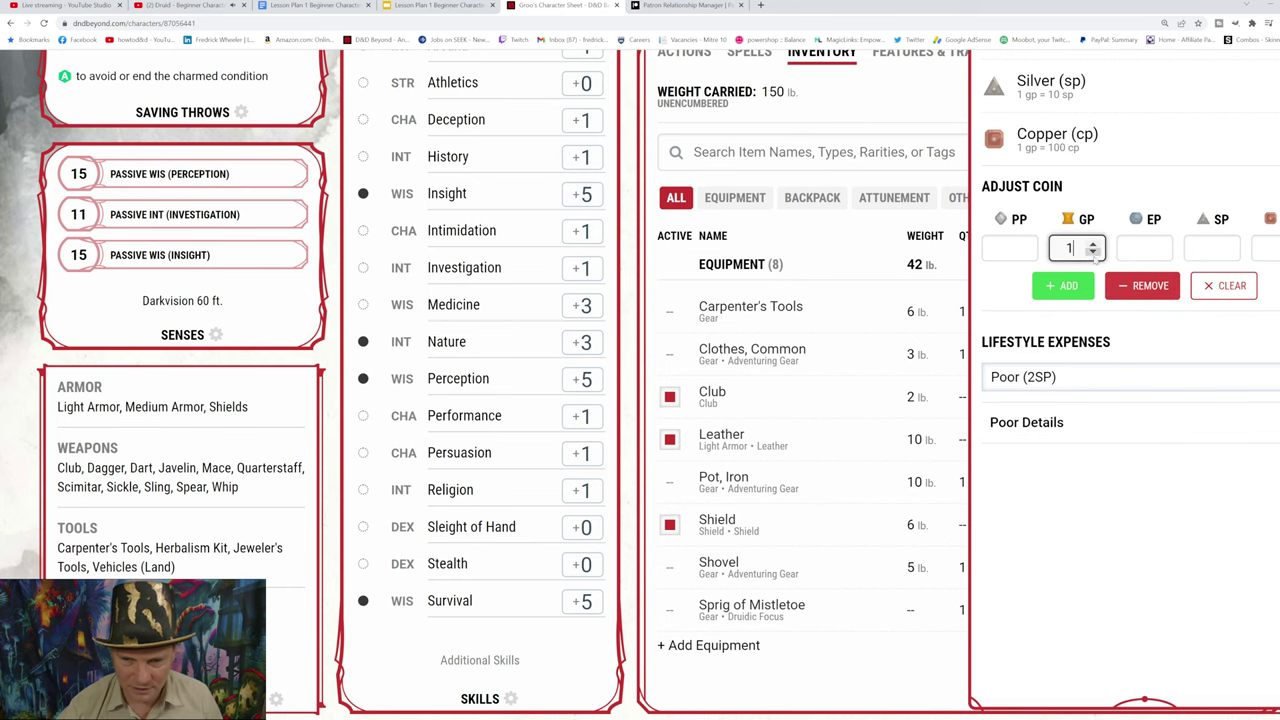
click(1147, 288)
Step: Return to inventory management, filter the items for "healer's" and add one Healer's Kit to the Backpack
scroll(1157, 427, up, 4)
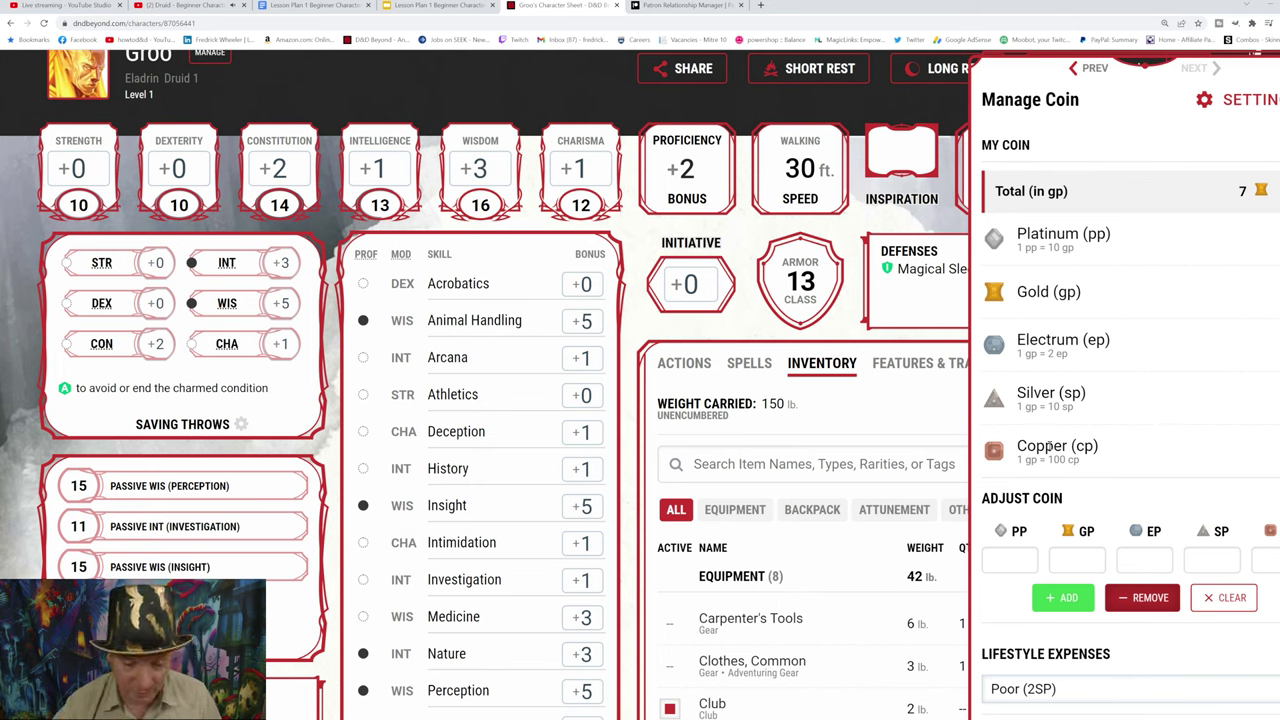
click(1074, 70)
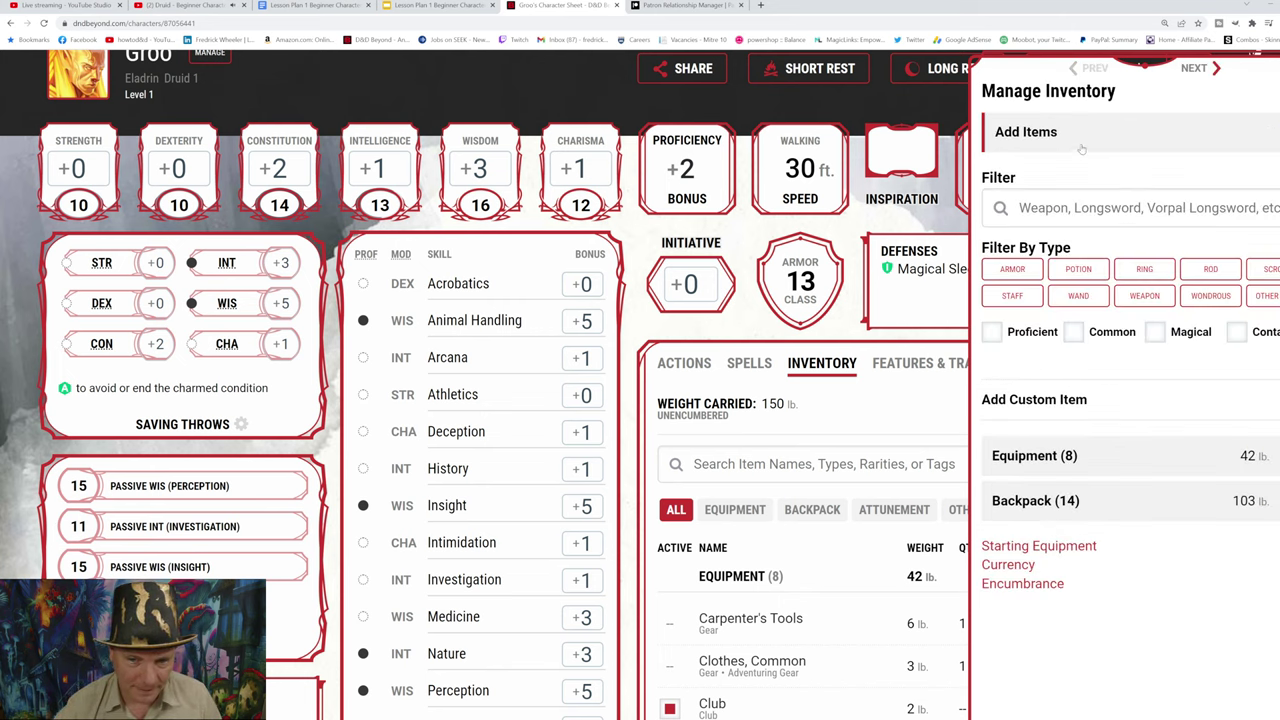
click(1039, 208)
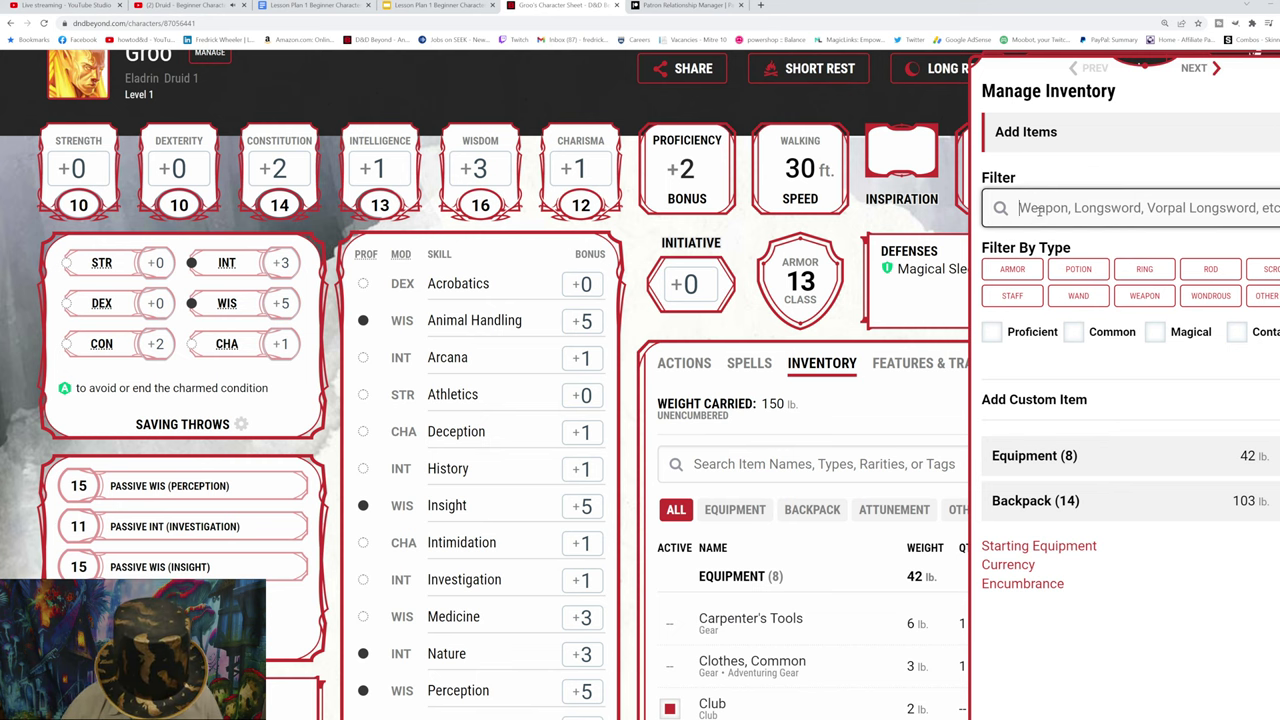
text(healer's)
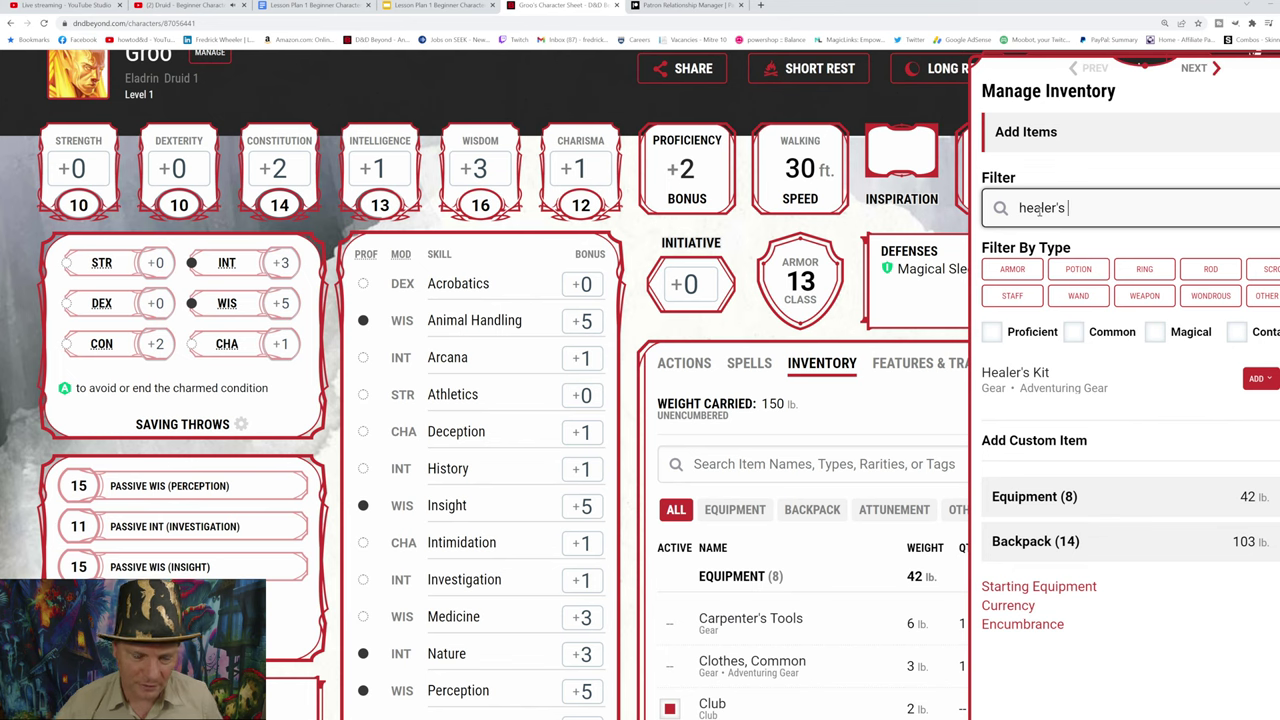
click(1033, 382)
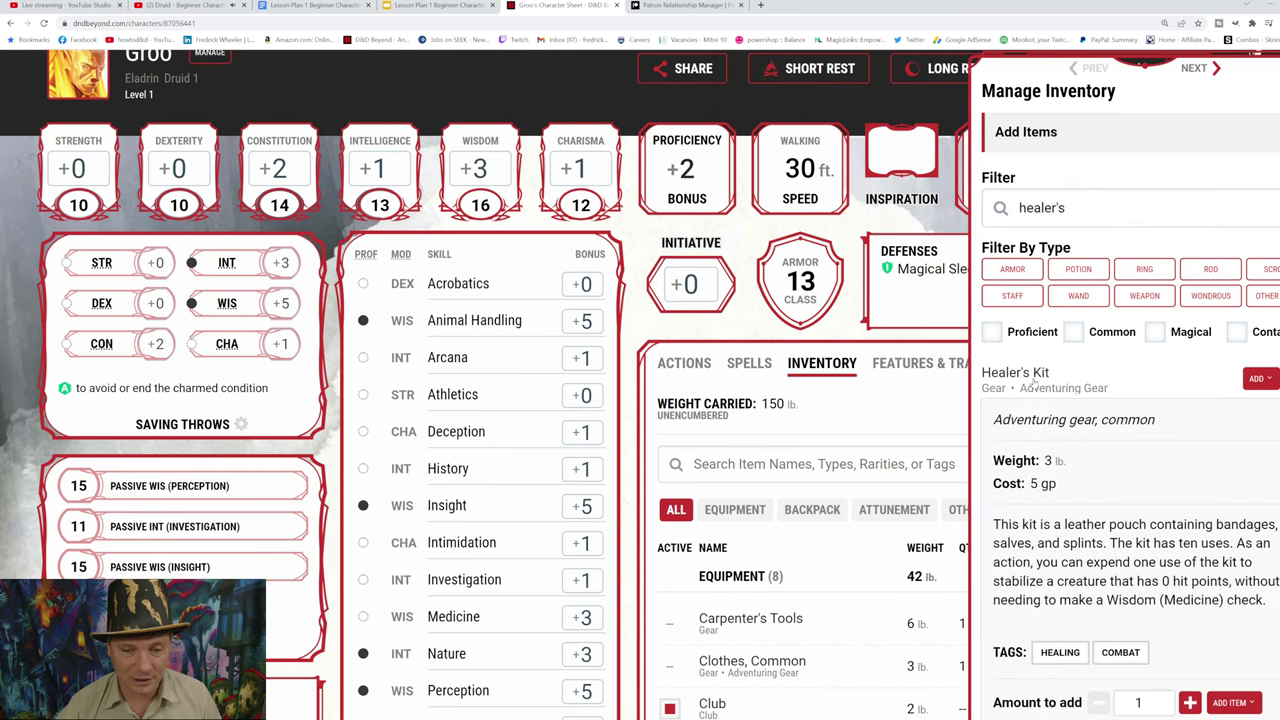
scroll(1090, 506, down, 2)
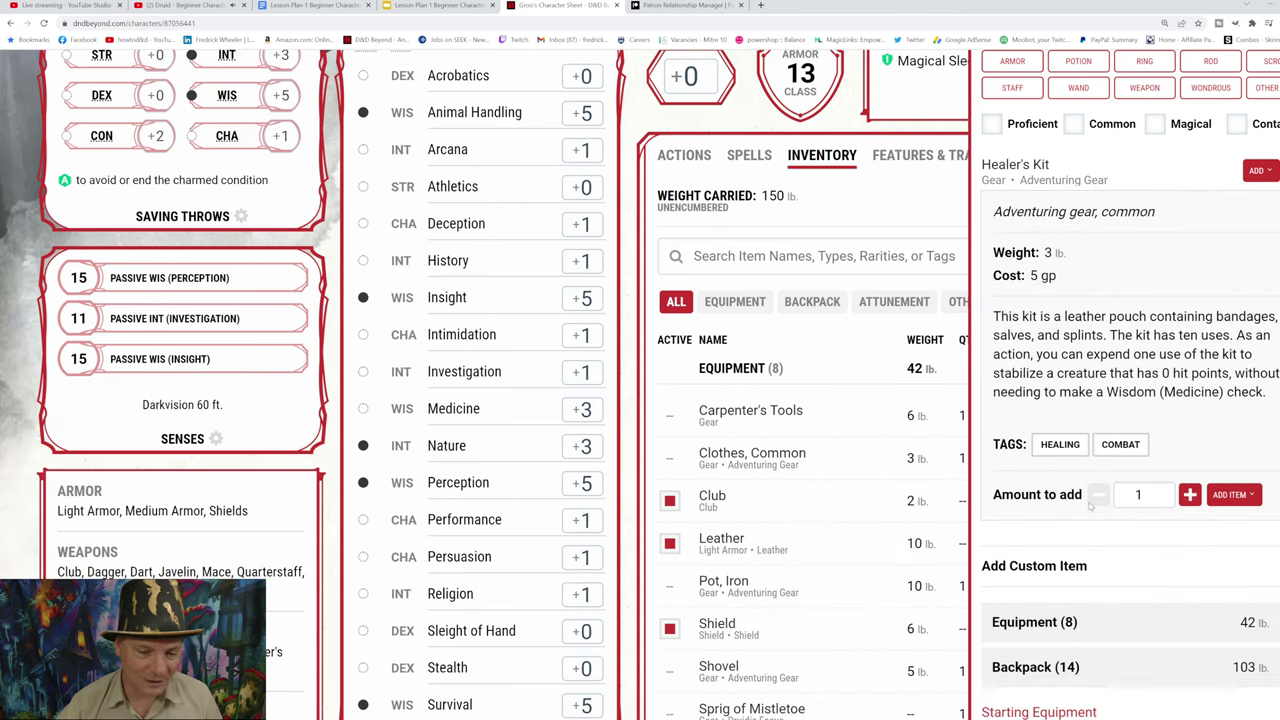
click(1224, 498)
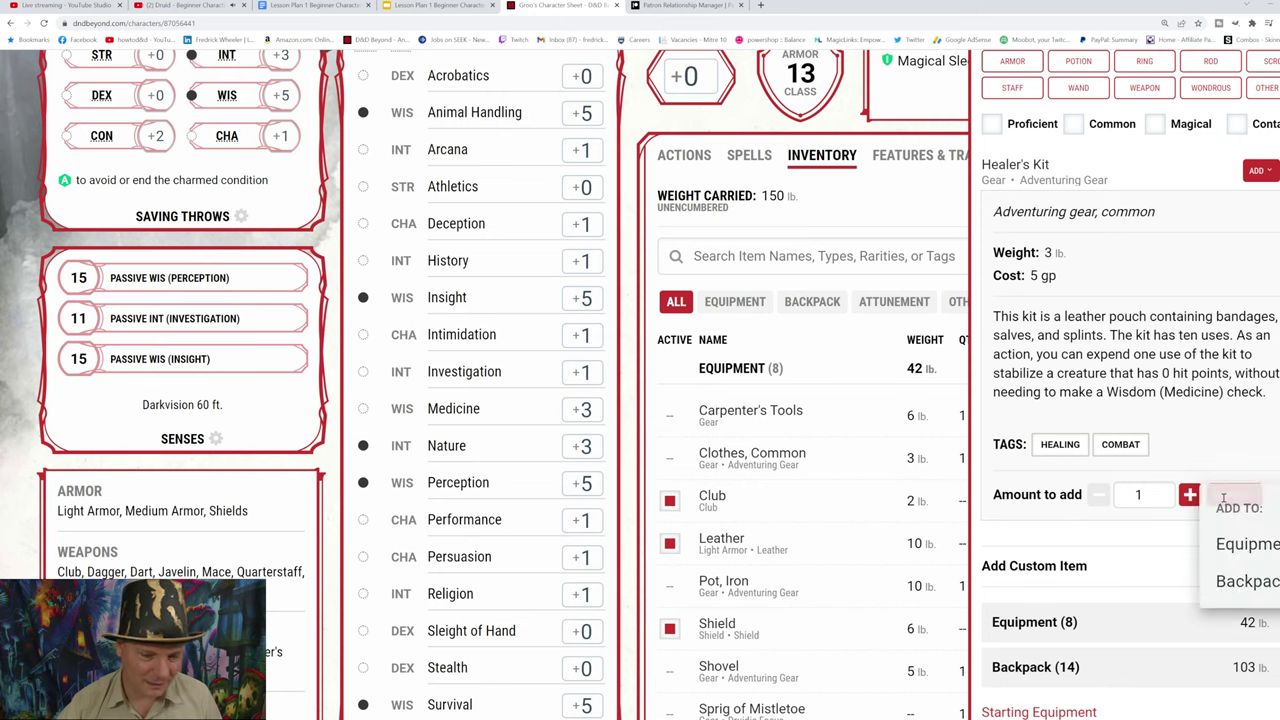
click(1242, 585)
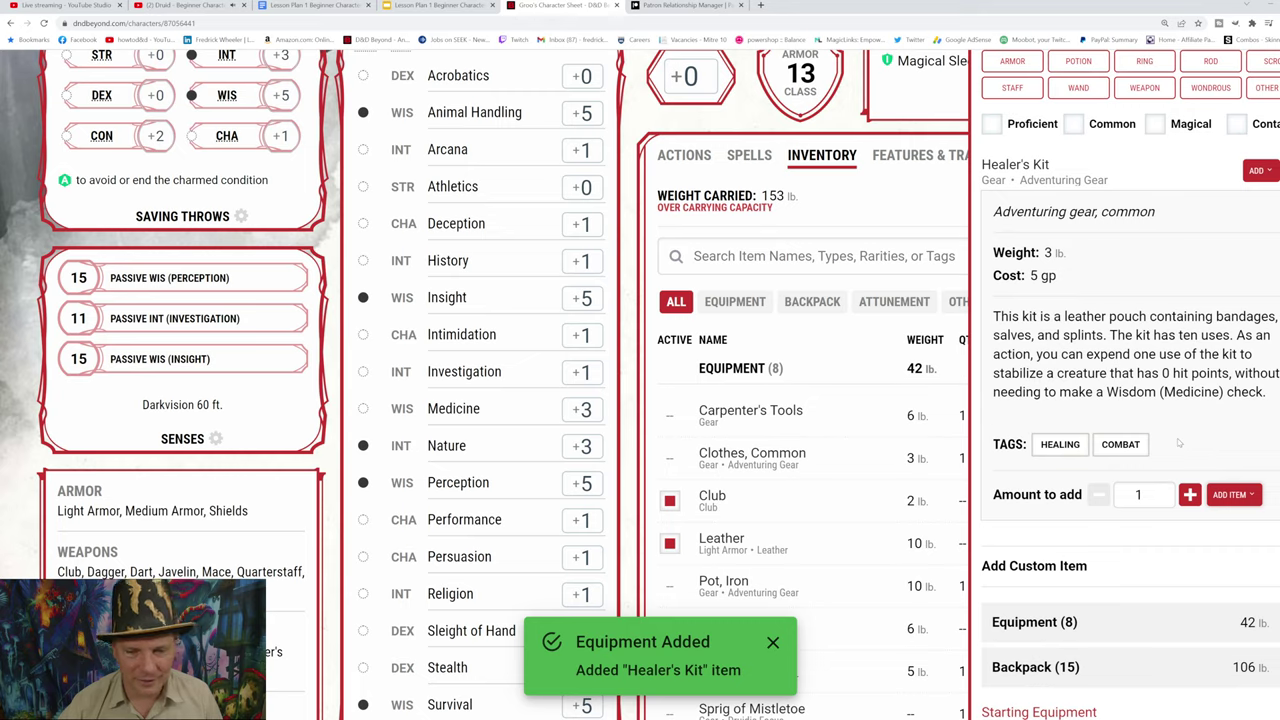
Step: Filter the items for "lantern" and check the weight, cost and description of the Bullseye Lantern
scroll(1179, 443, up, 5)
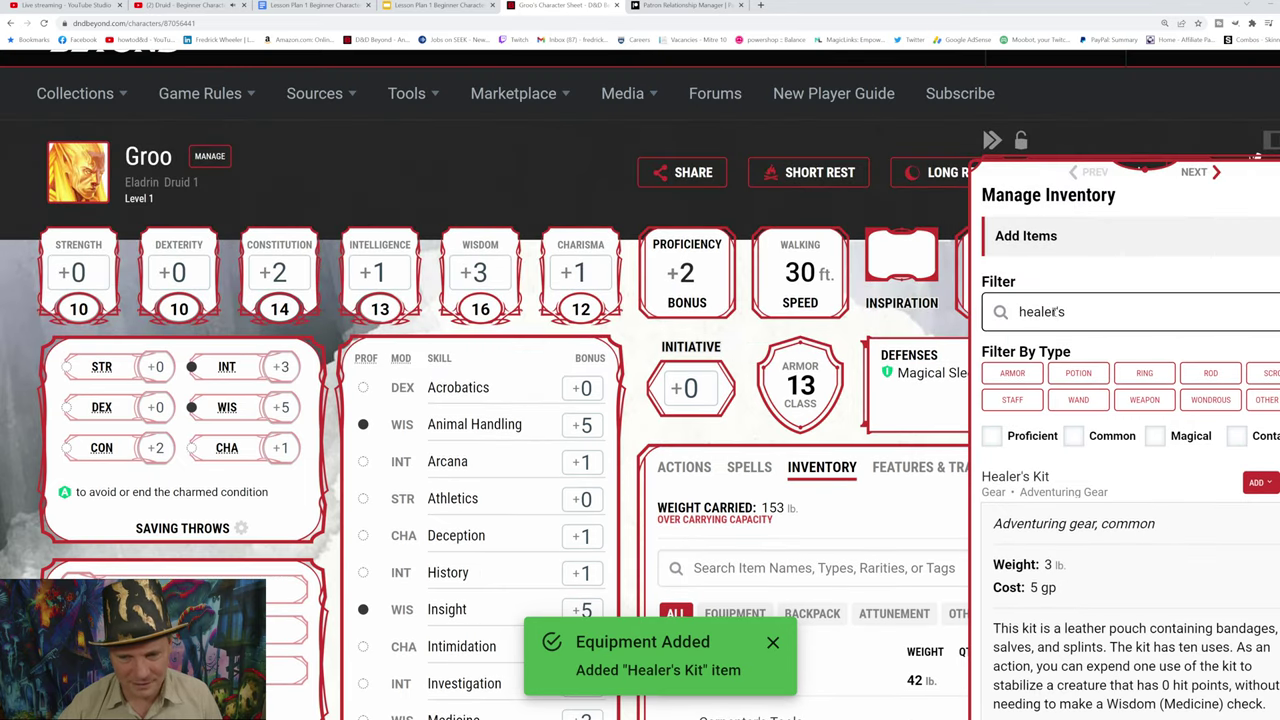
drag(1065, 312, 1016, 314)
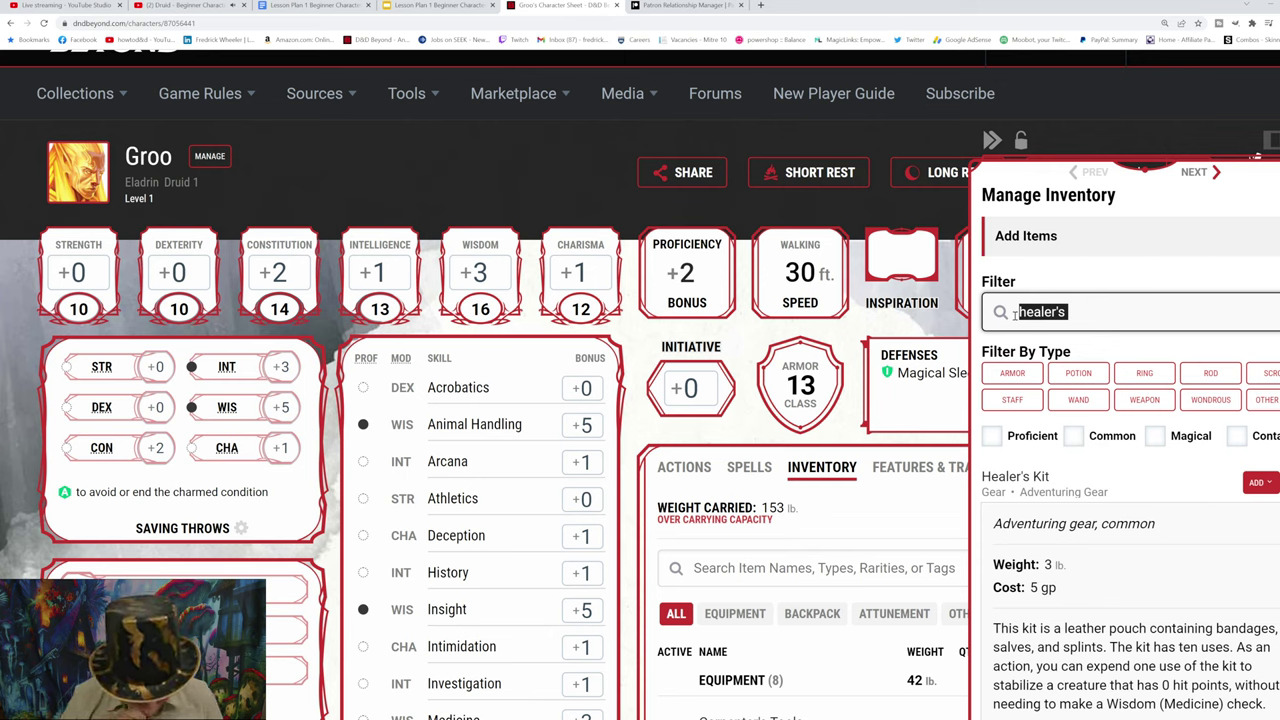
text(lantern)
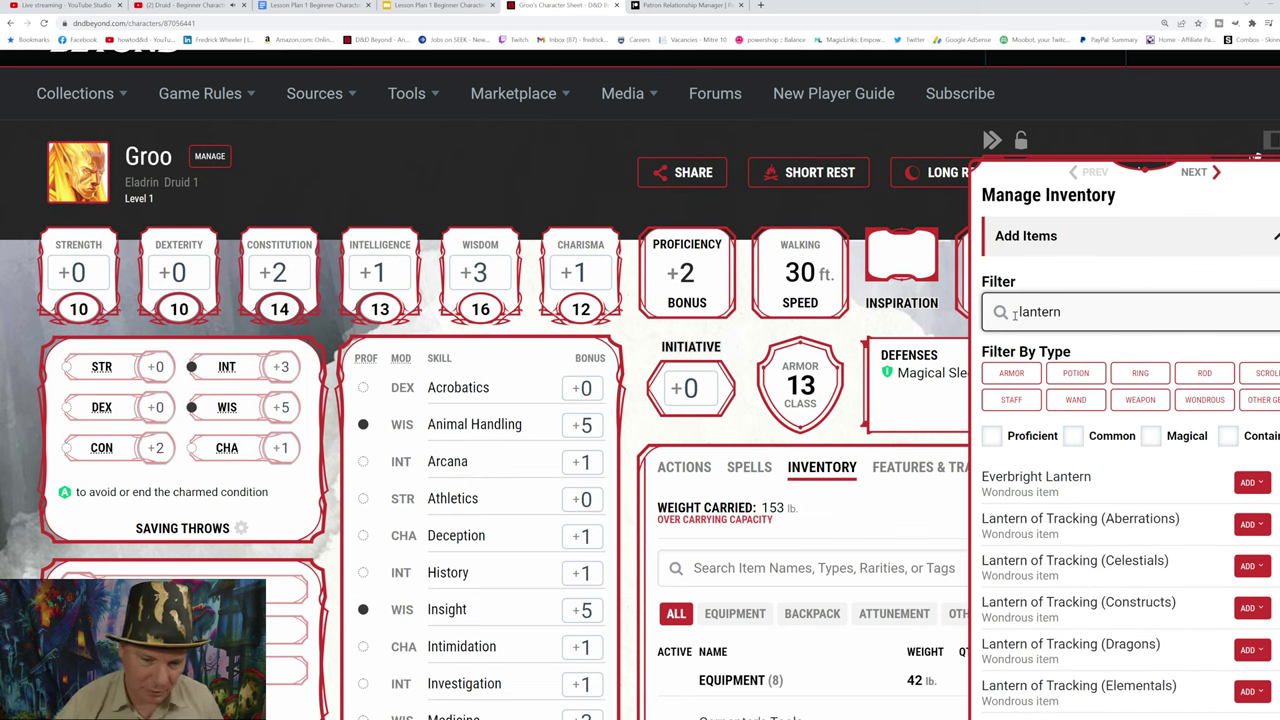
scroll(1045, 551, down, 2)
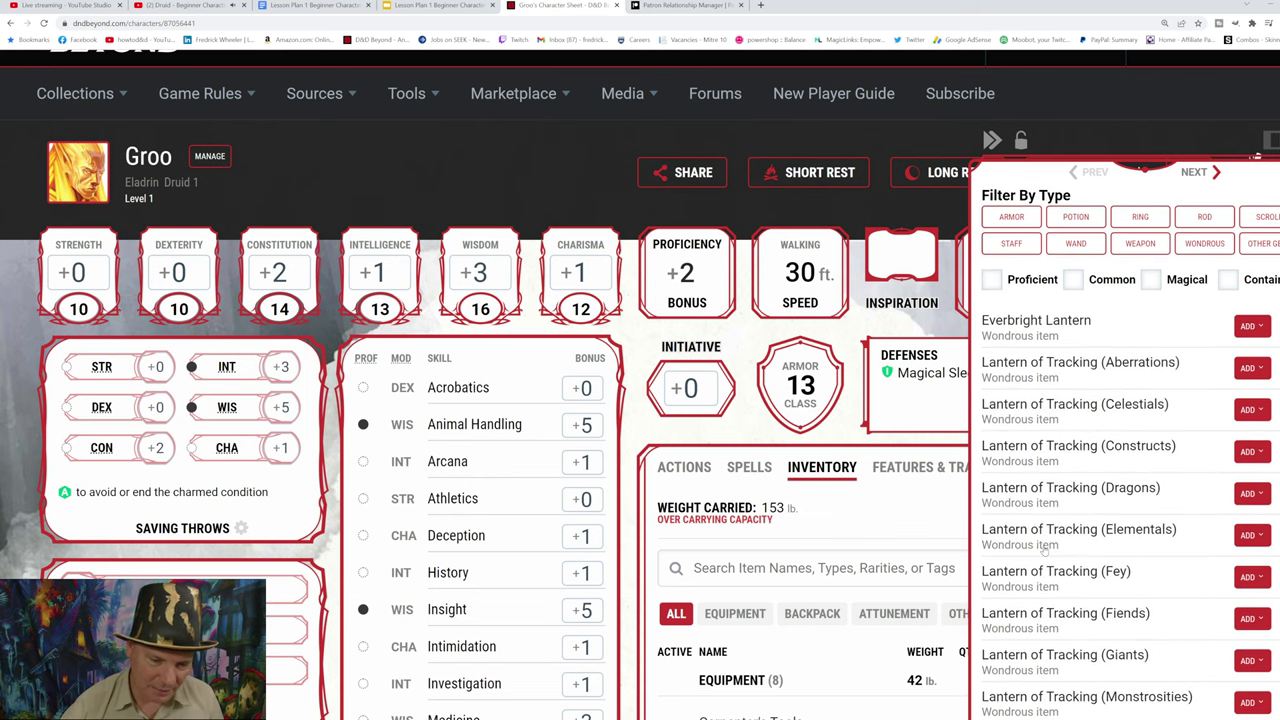
scroll(1045, 548, down, 2)
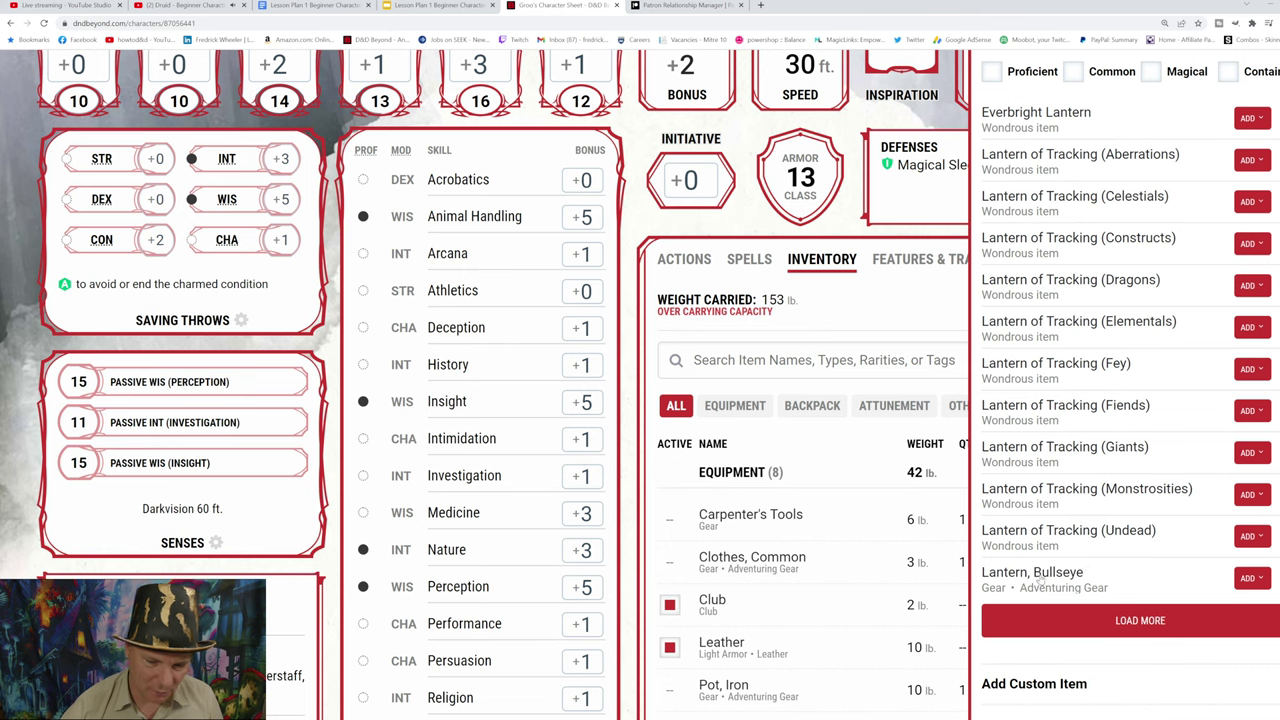
click(1035, 578)
scroll(1078, 586, down, 2)
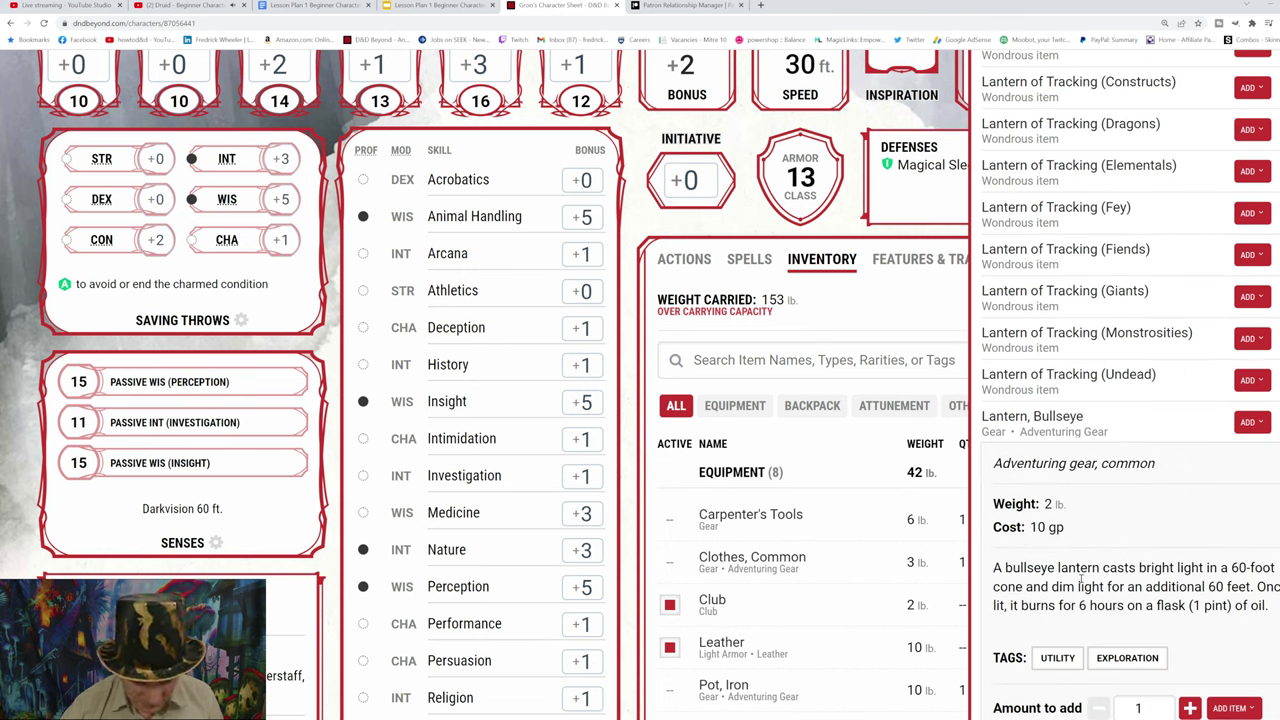
Step: Filter the items for "pole" and add one Pole (10-foot) to the Equipment
scroll(1080, 579, up, 6)
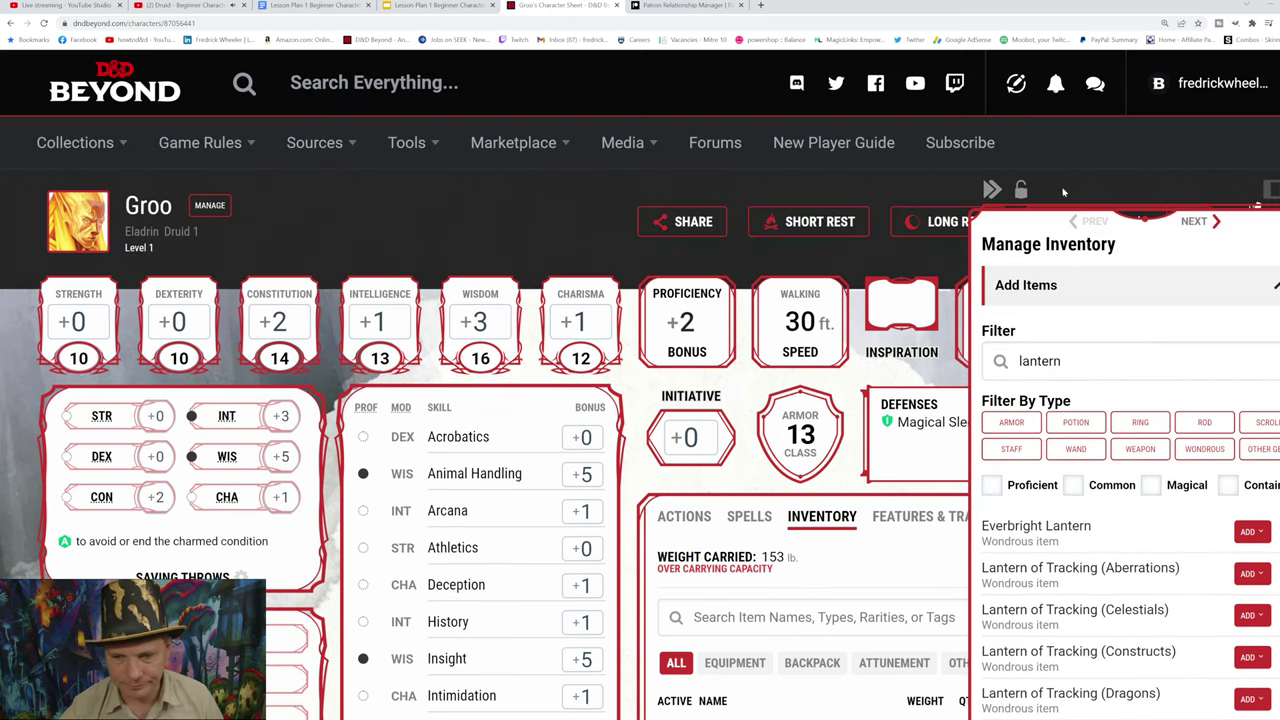
click(1062, 361)
drag(1063, 362, 998, 361)
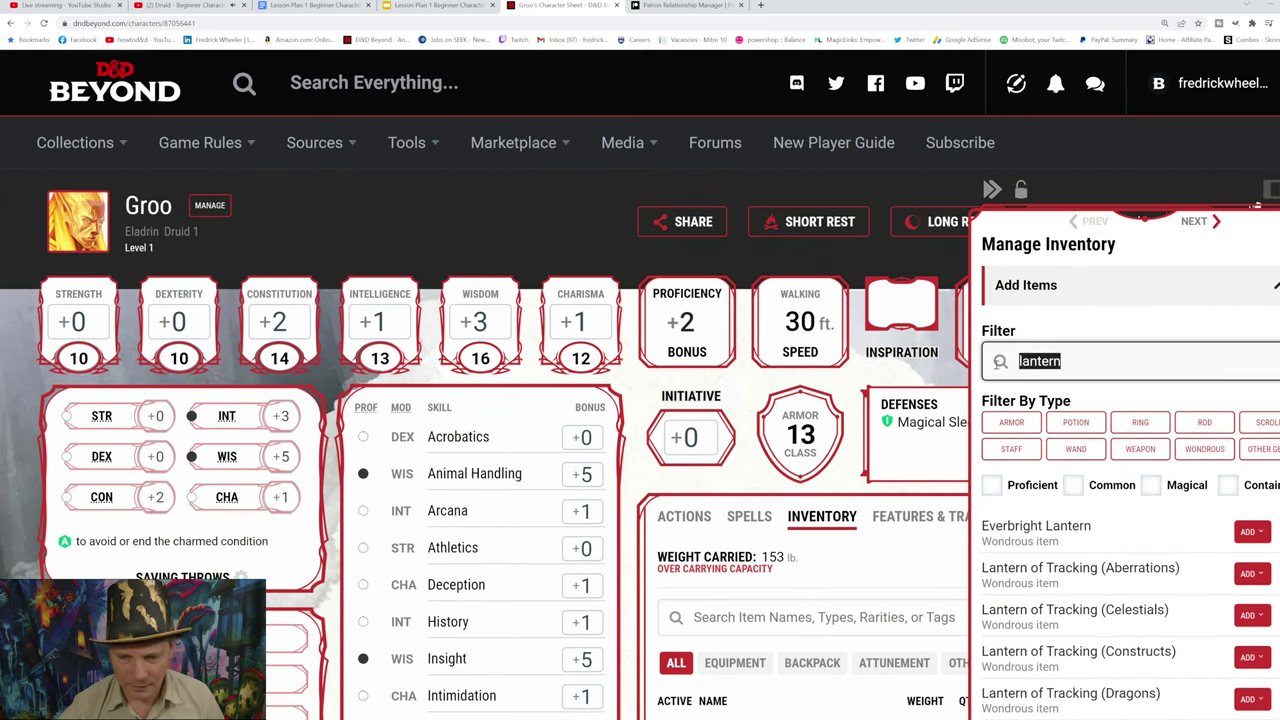
text(pole)
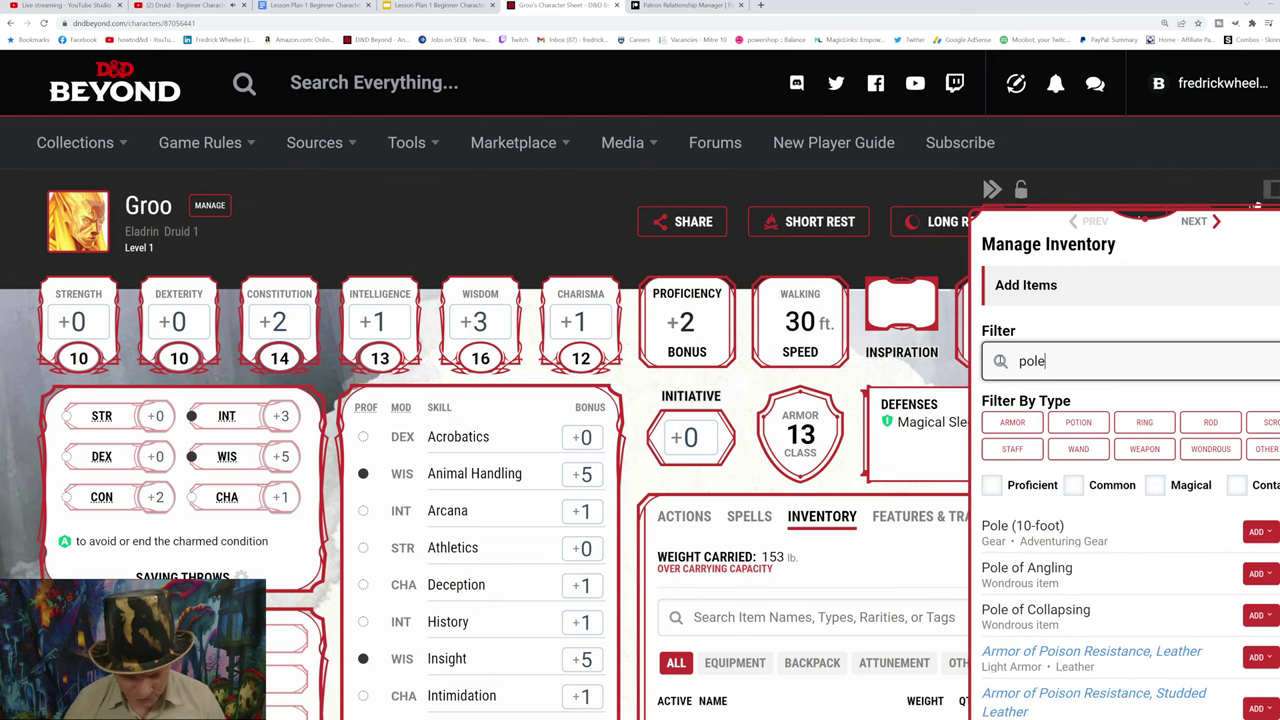
click(1047, 535)
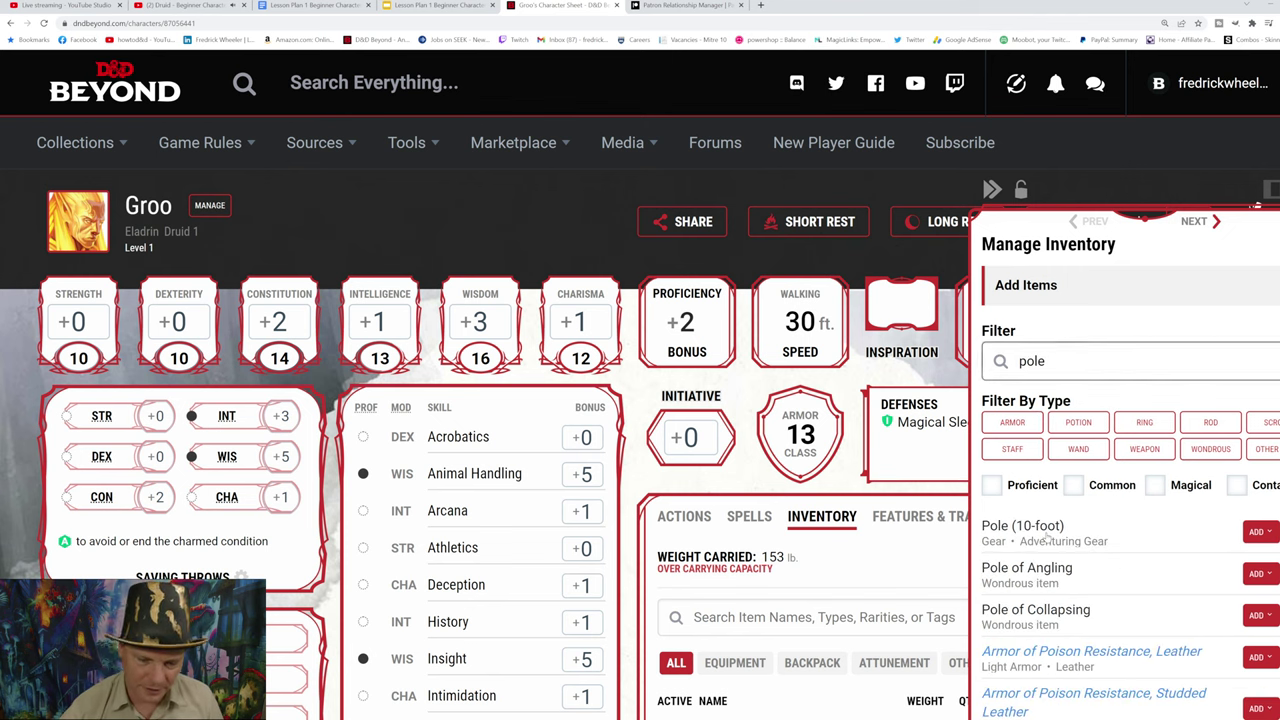
scroll(1091, 608, down, 2)
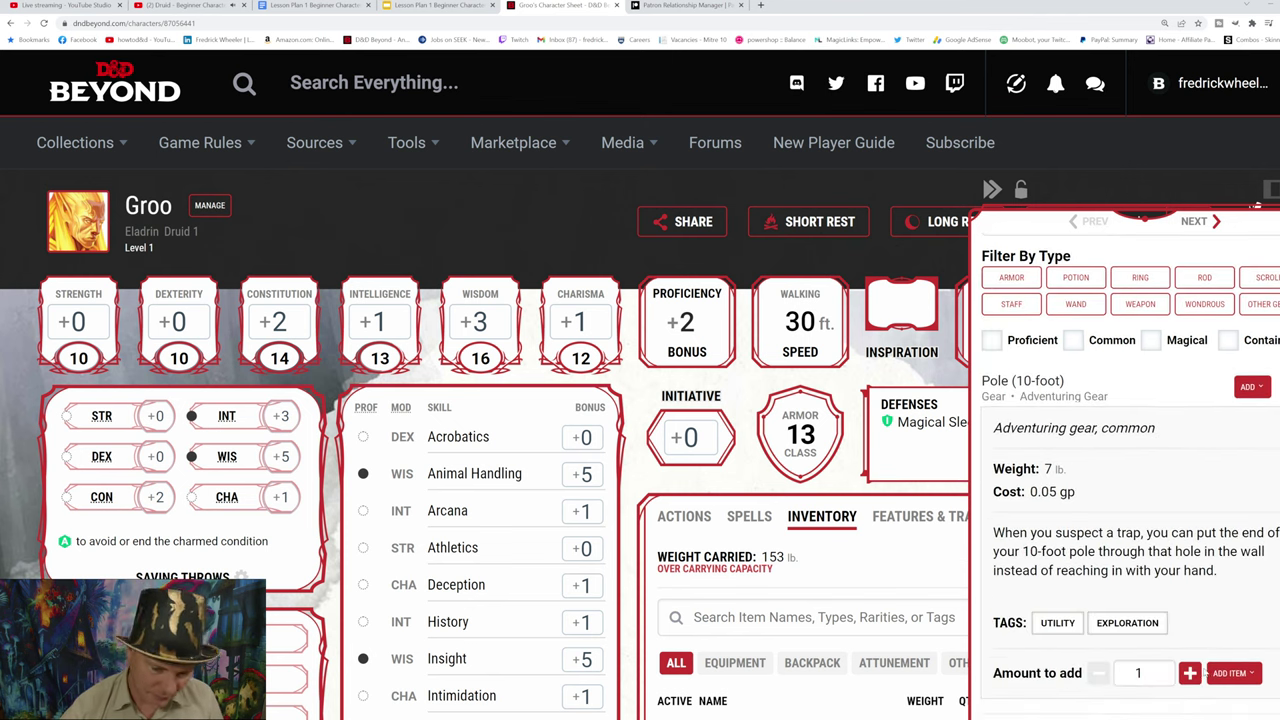
click(1224, 673)
click(1236, 640)
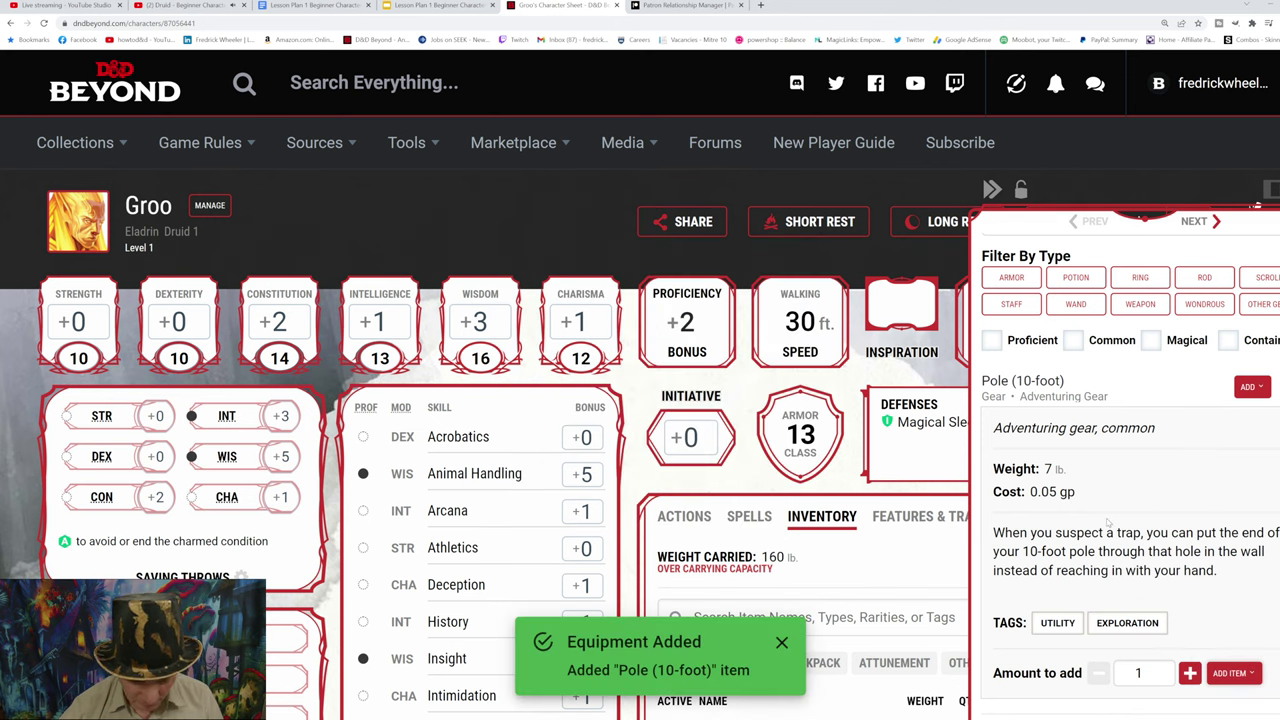
Step: Filter the addable items for "chalk" and open the details of Chalk (1 piece)
scroll(1081, 499, up, 2)
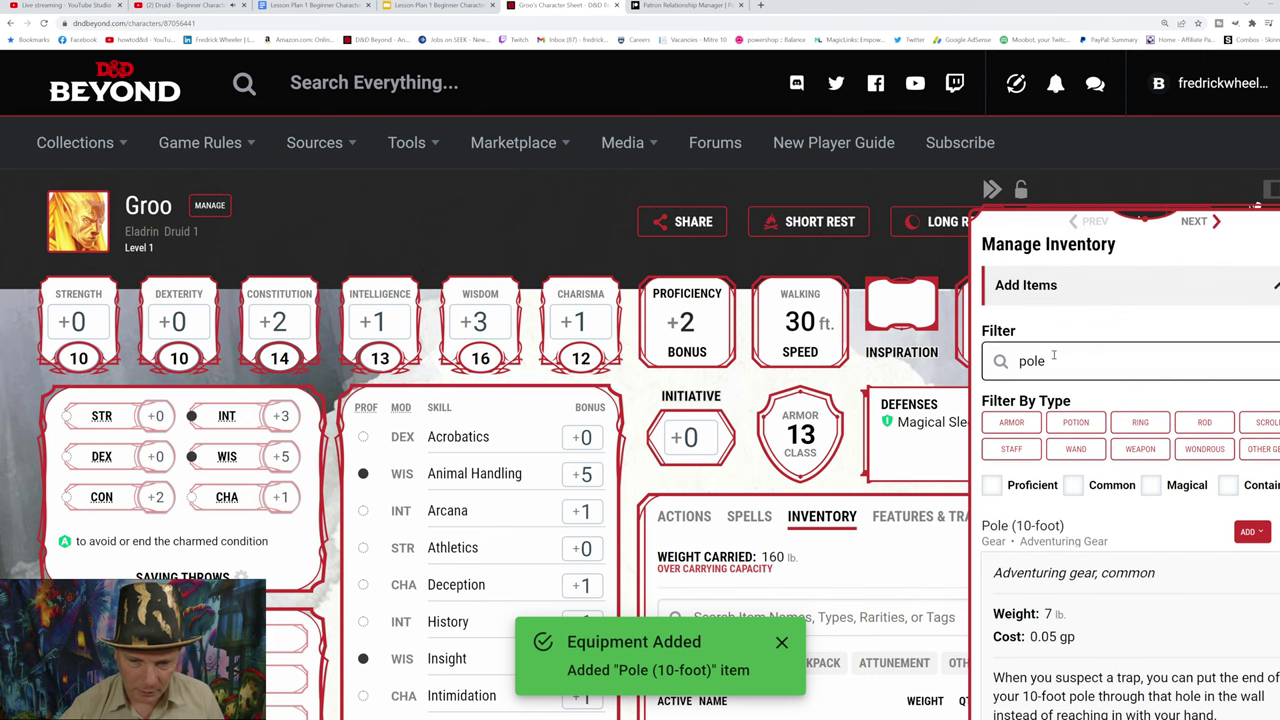
drag(1049, 361, 1016, 361)
text(chalk)
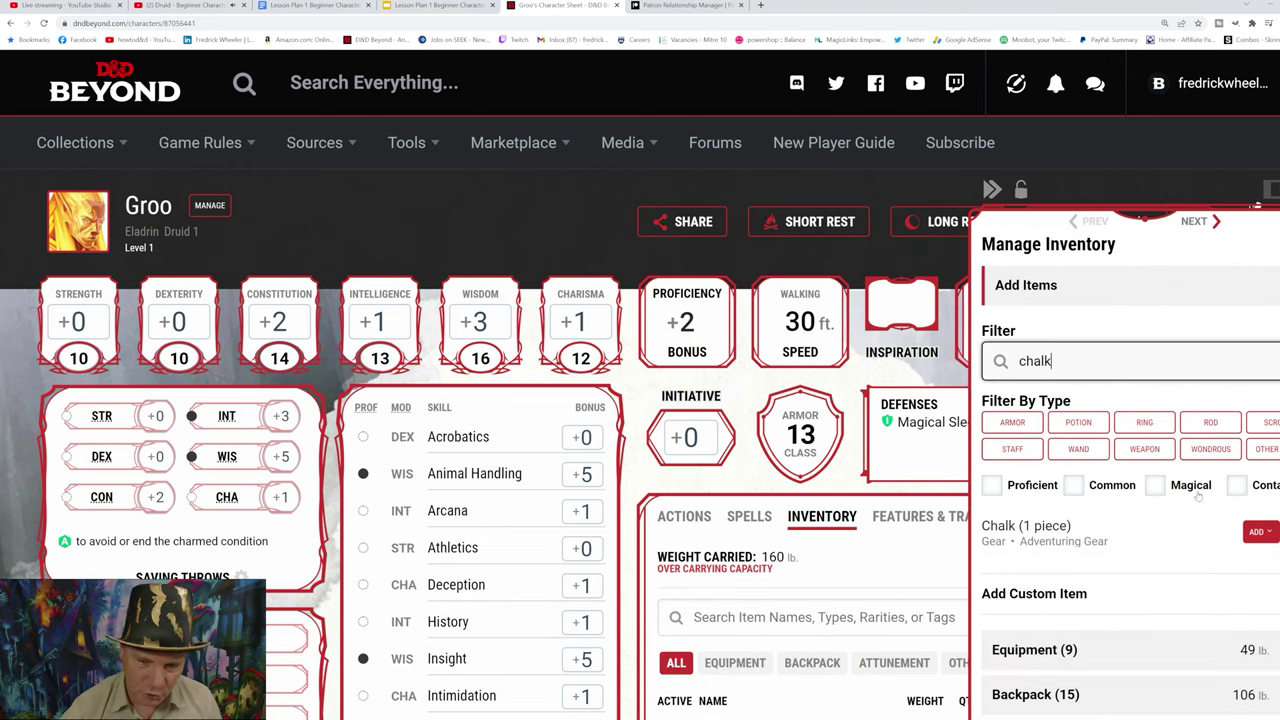
click(1017, 529)
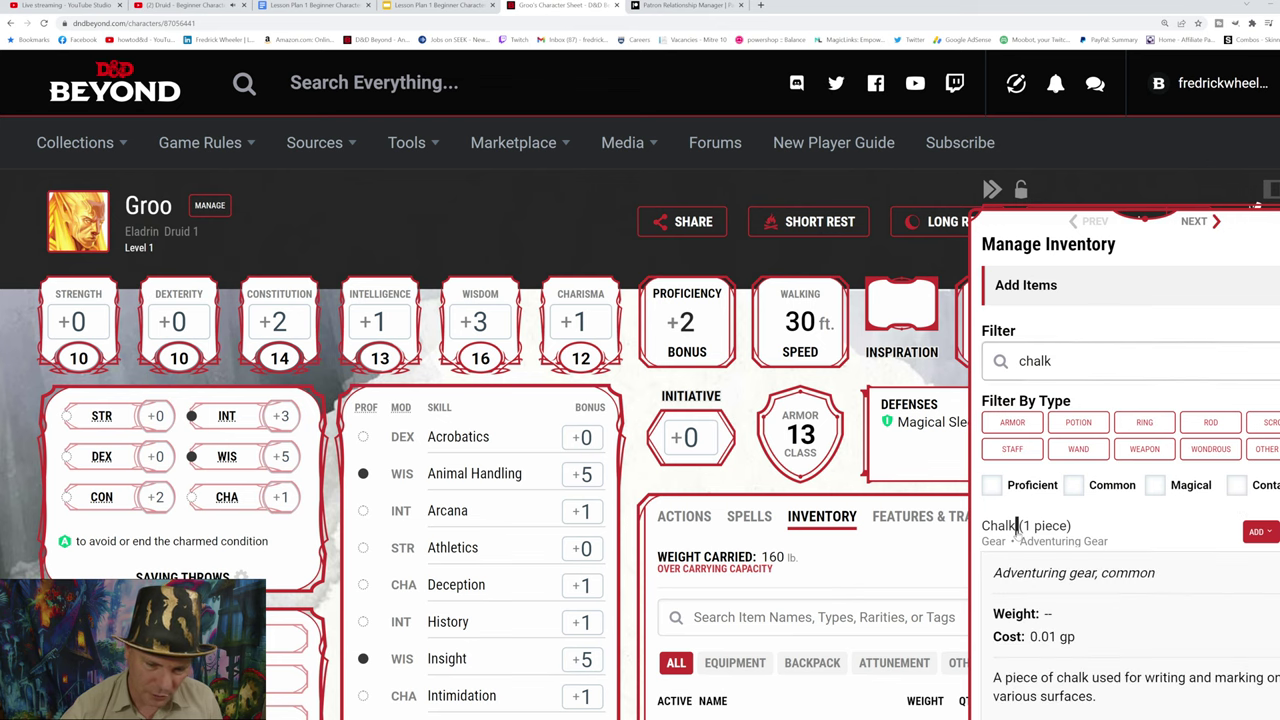
scroll(1172, 597, down, 3)
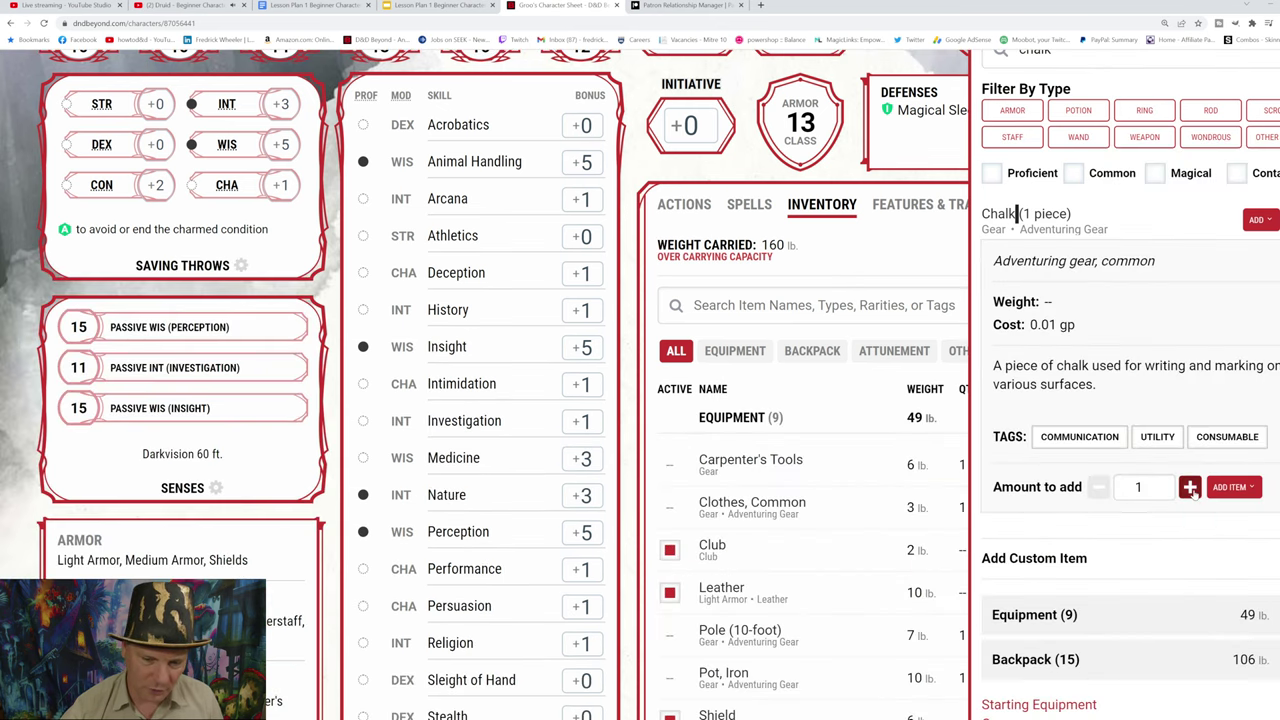
Step: Set the amount of Chalk (1 piece) to 10 and add the pieces to the Backpack
click(1189, 487)
click(1189, 487)
click(1190, 487)
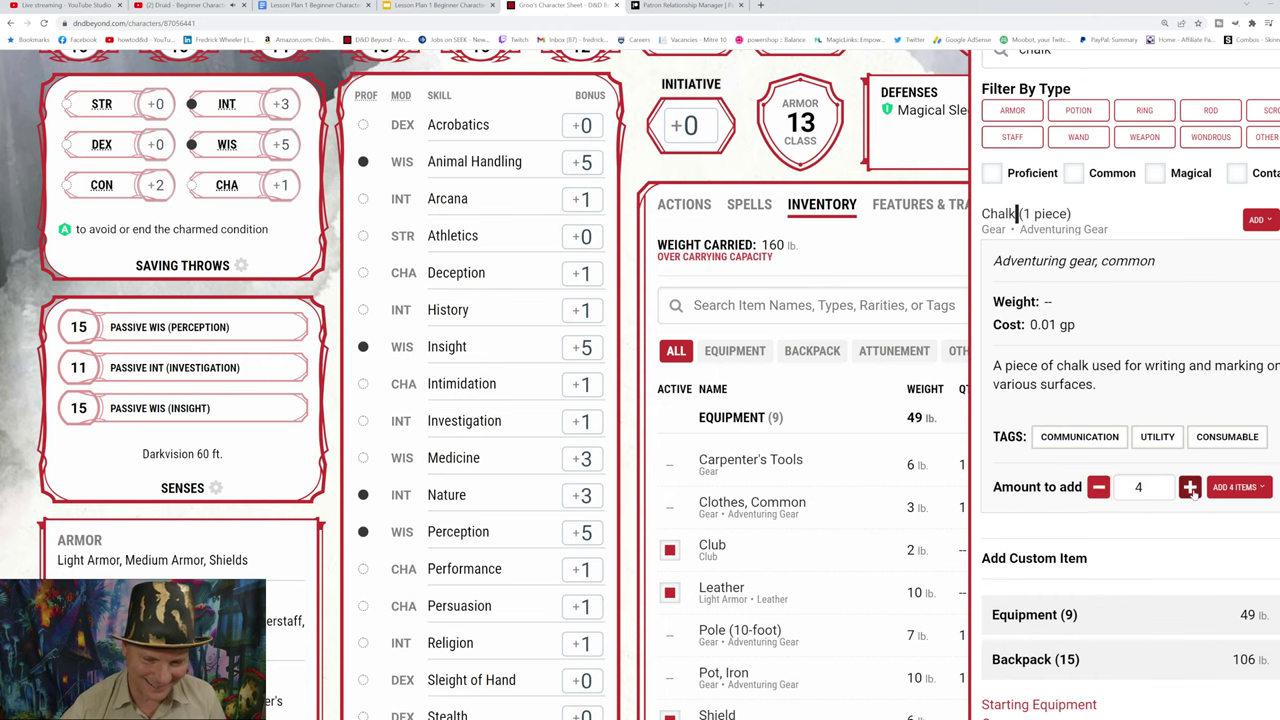
click(1190, 487)
click(1190, 487)
click(1190, 487)
click(1189, 487)
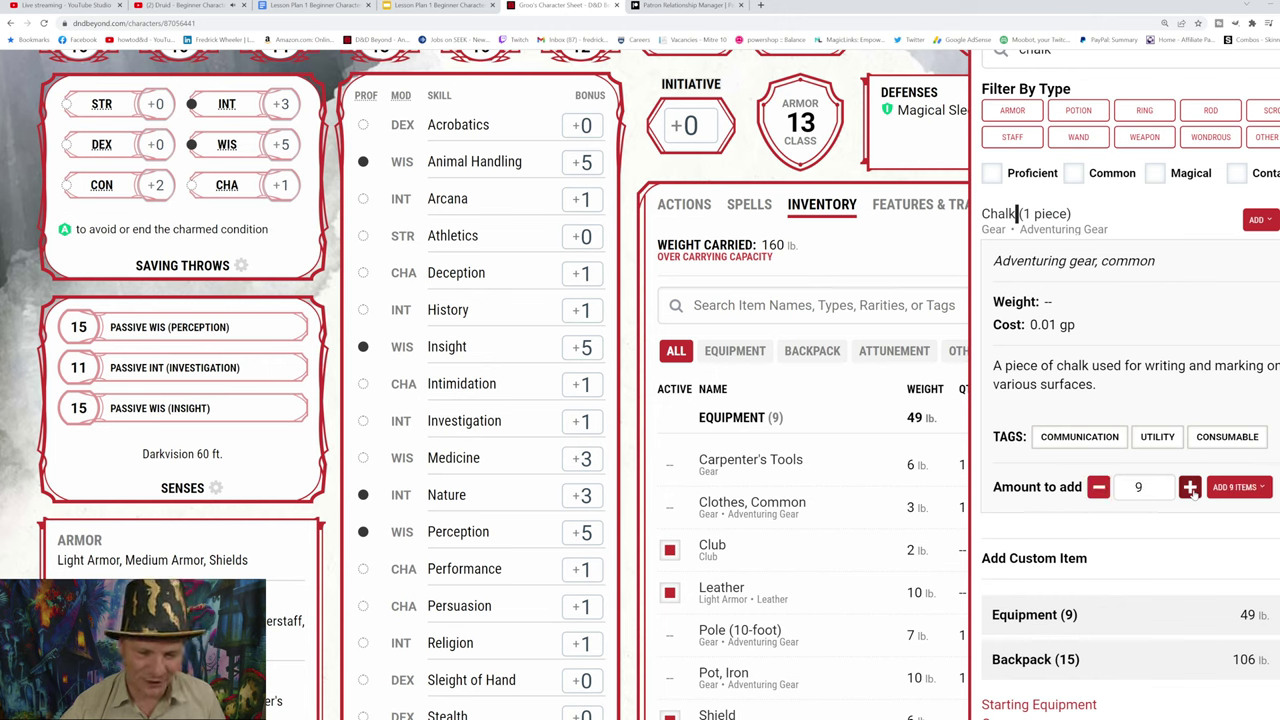
click(1190, 487)
click(1234, 489)
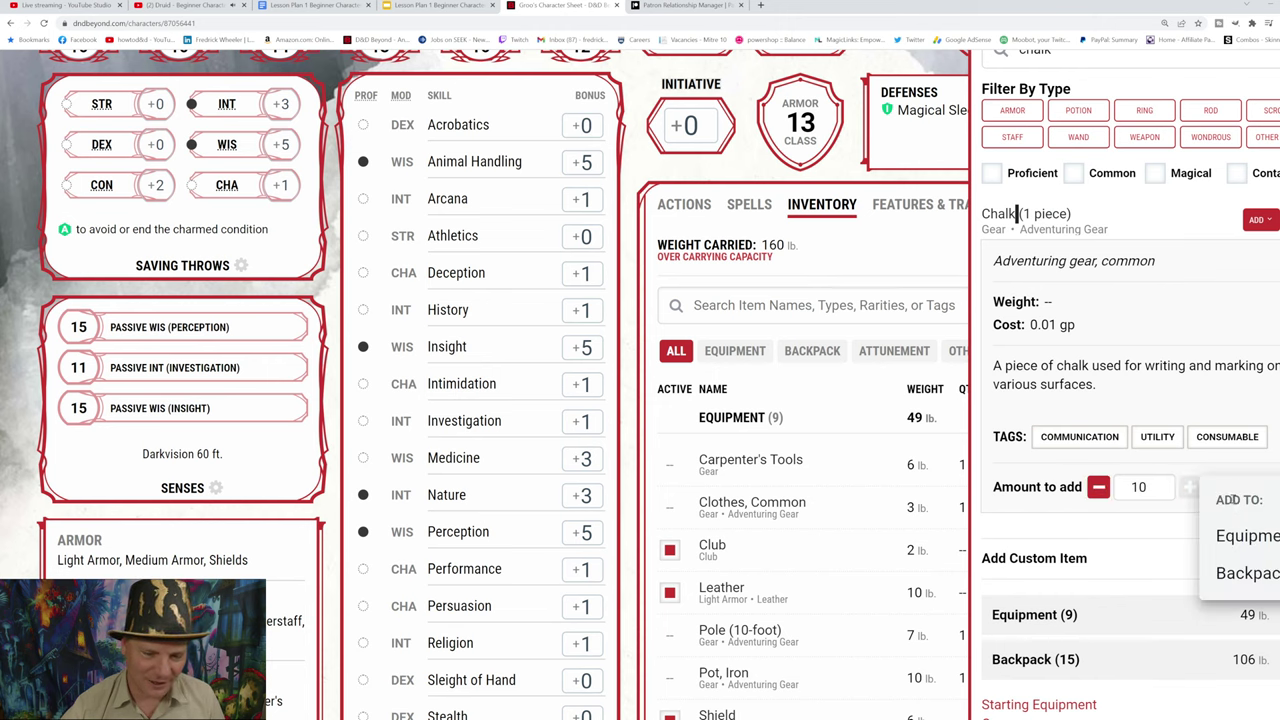
click(1240, 573)
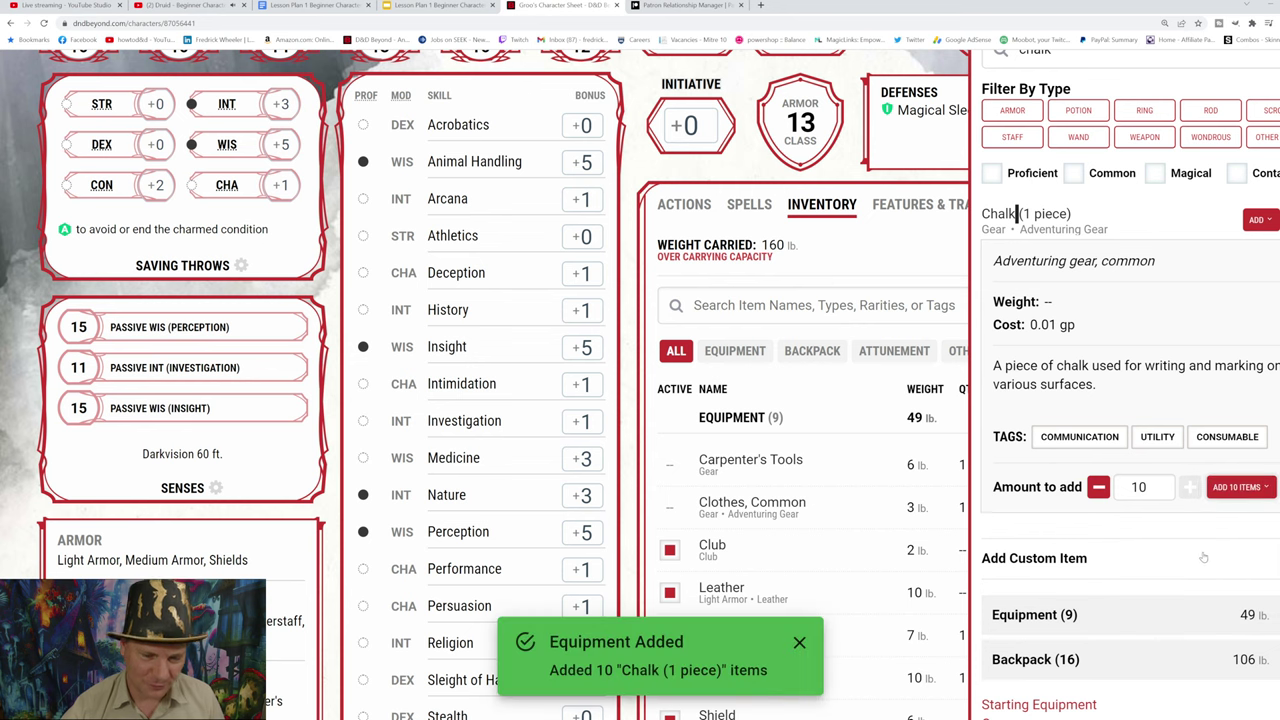
Step: Filter the items for "soap", set the amount to 5 and add the Soap to the Backpack
scroll(1165, 531, up, 5)
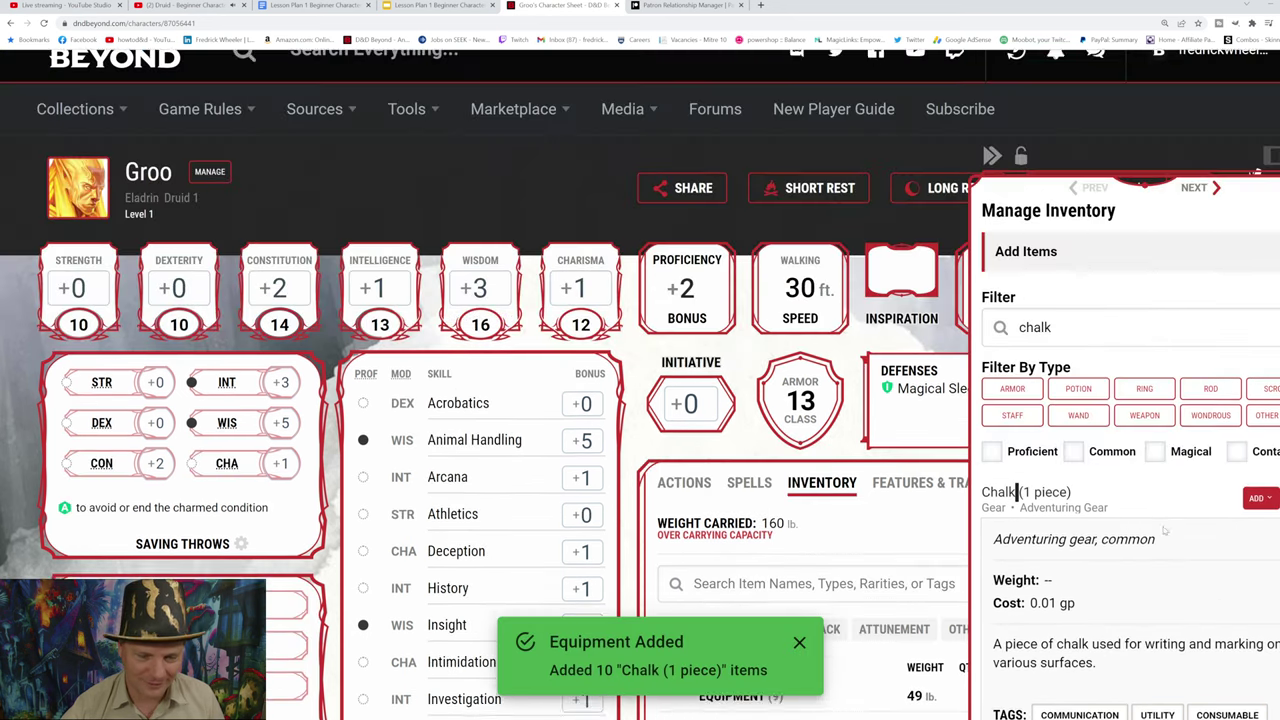
double_click(1039, 361)
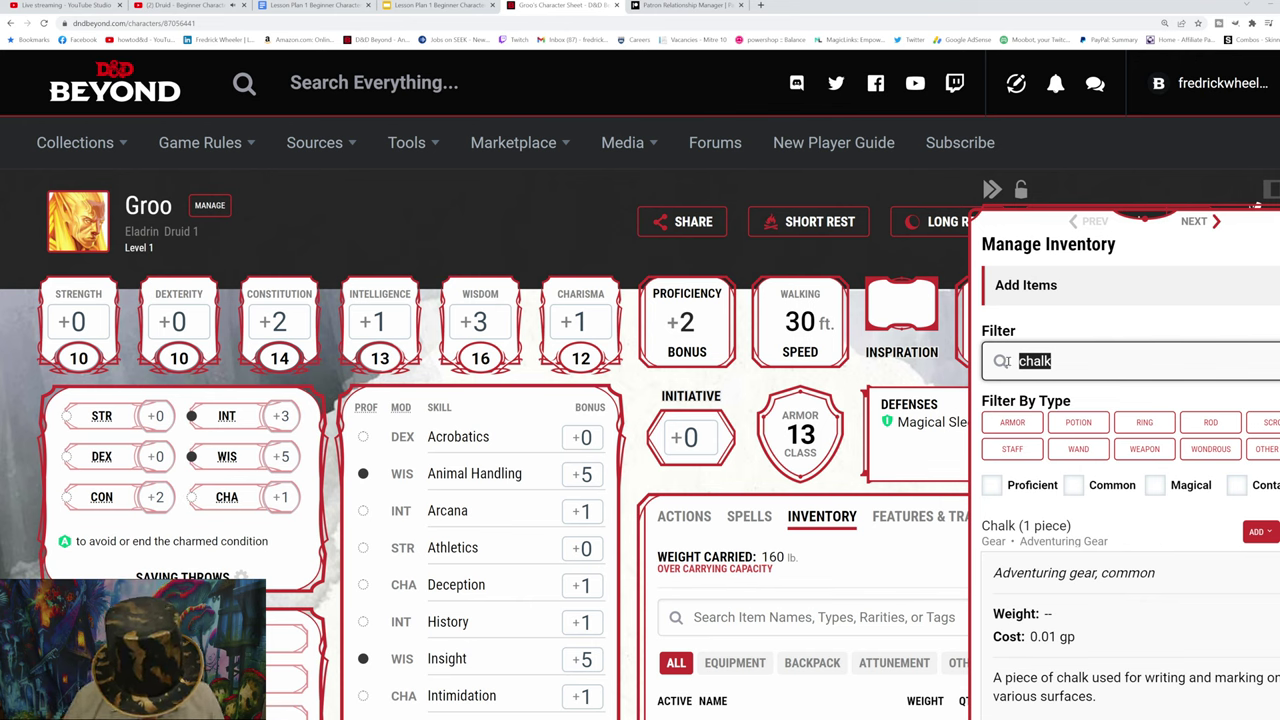
text(soap)
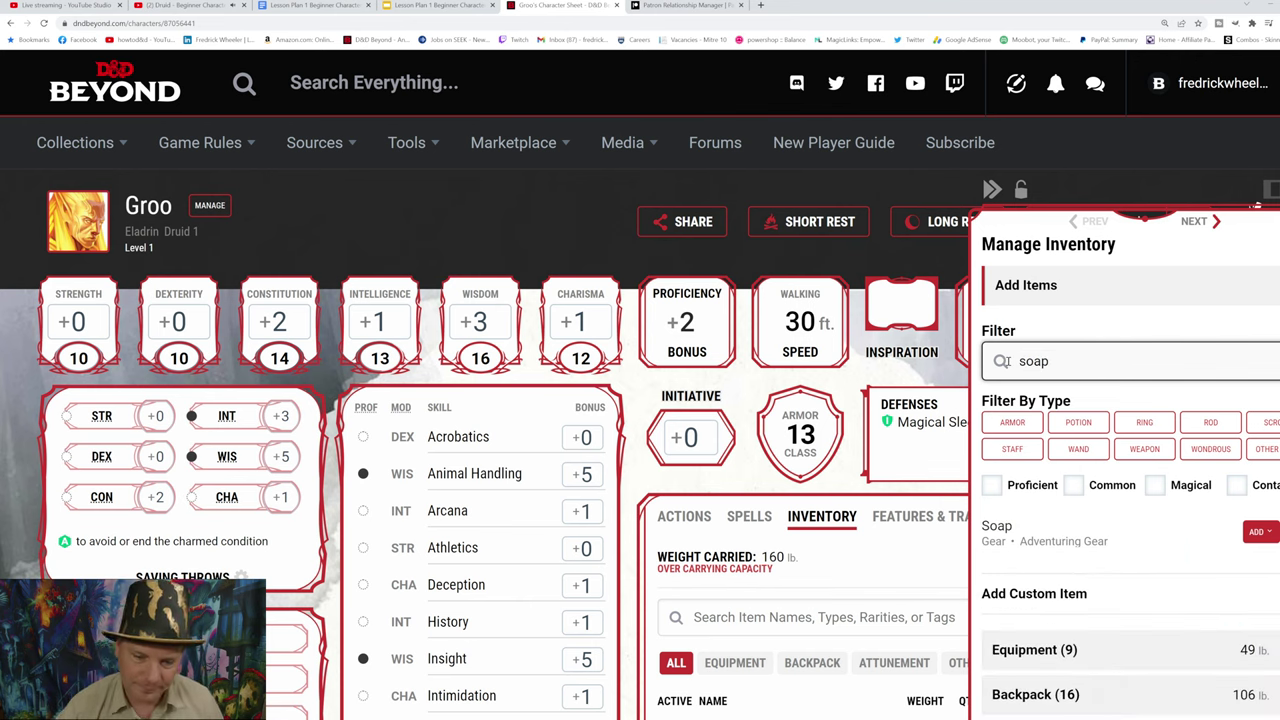
click(1004, 535)
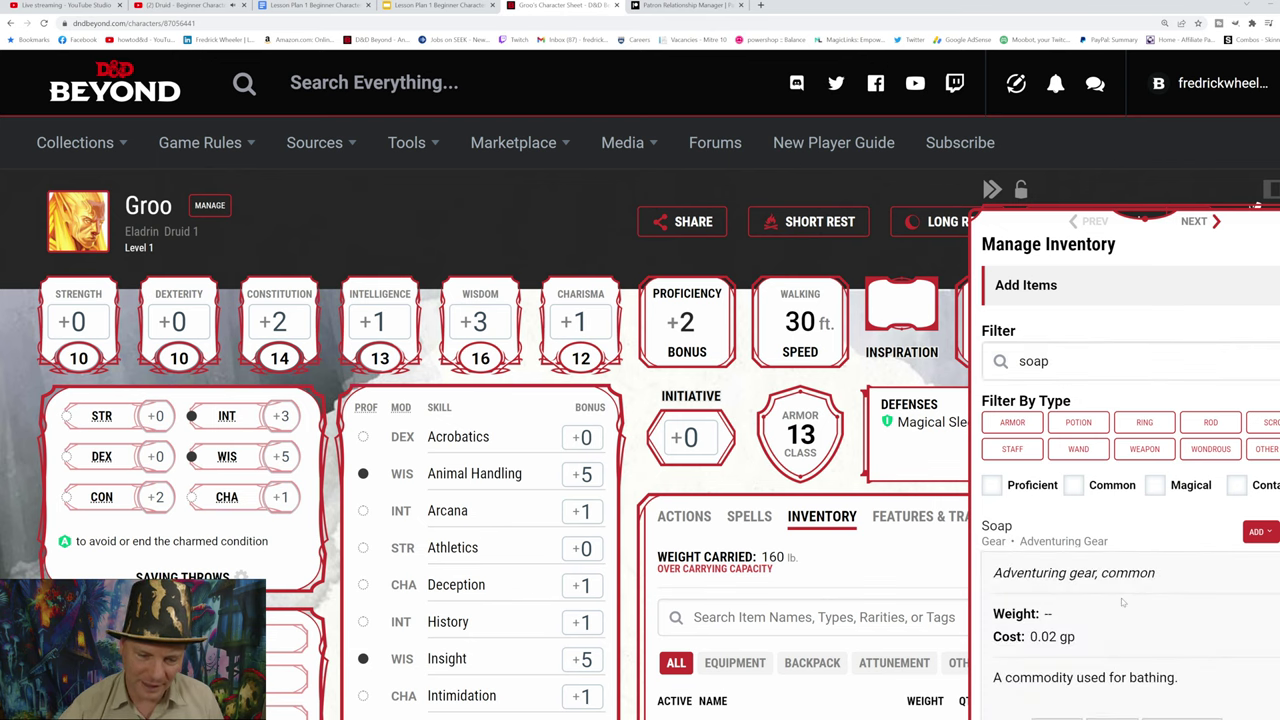
scroll(1117, 600, down, 3)
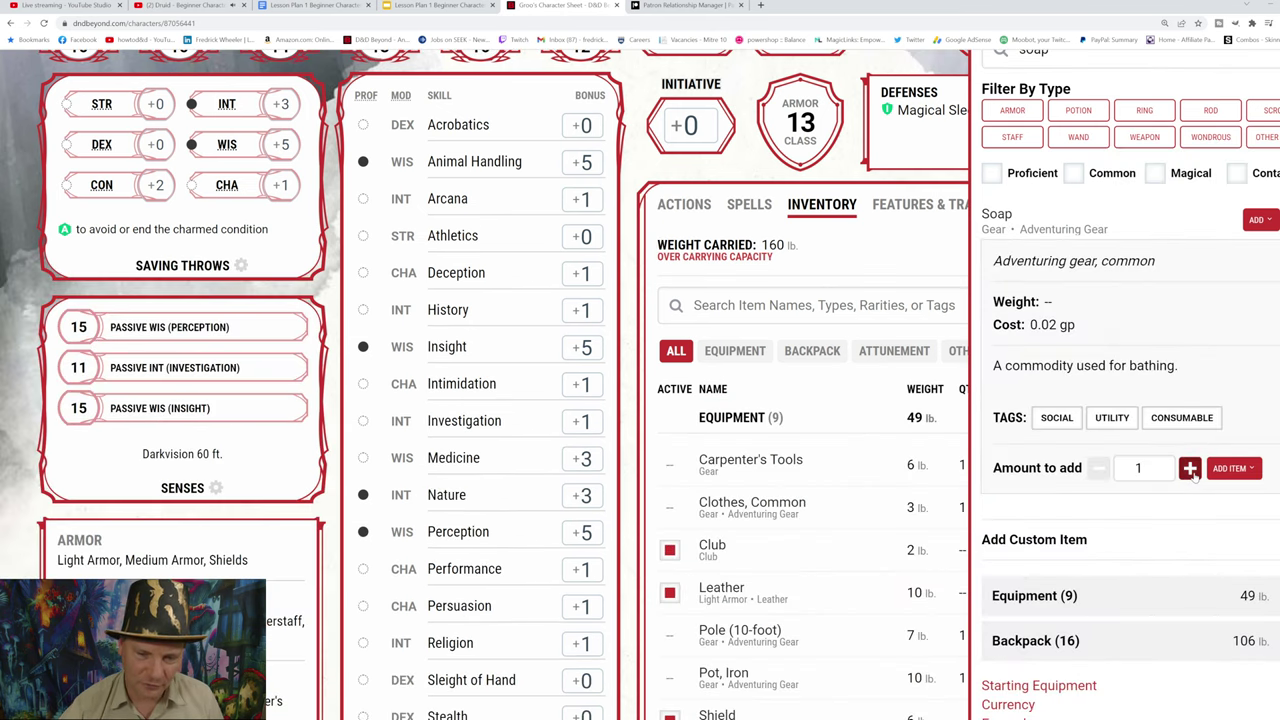
click(1190, 470)
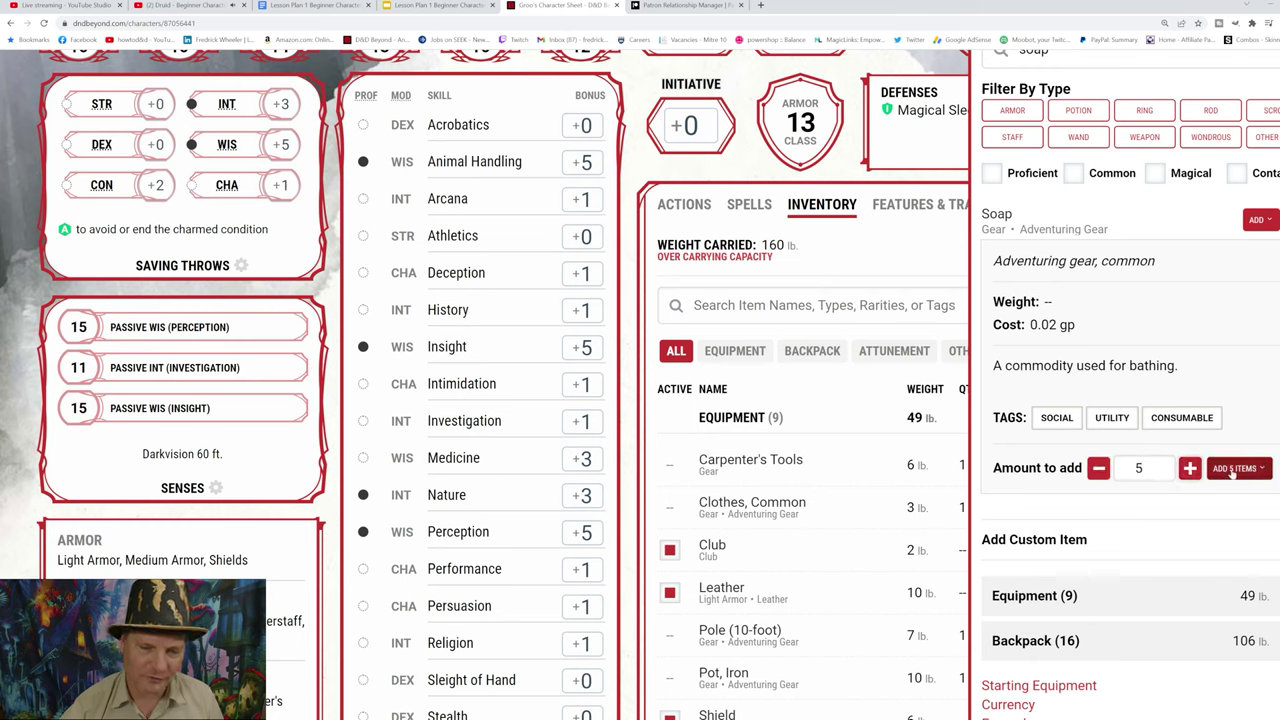
click(1232, 470)
click(1242, 553)
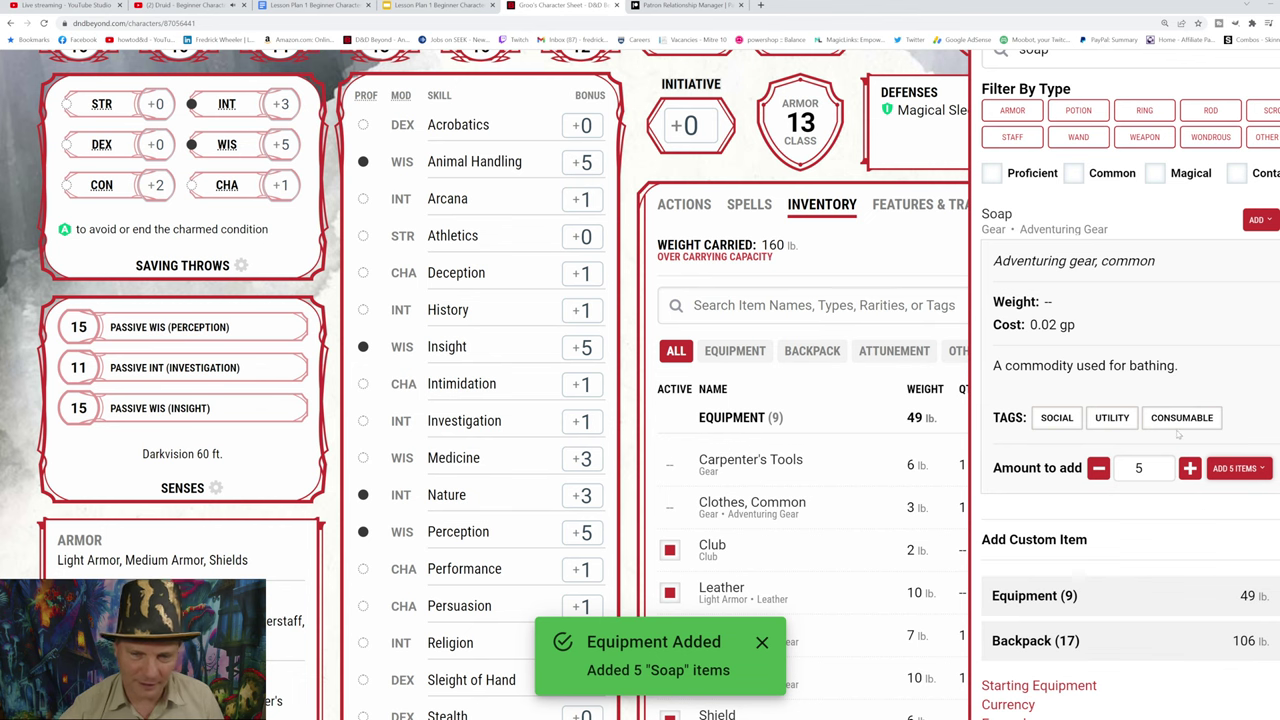
Step: Open the character's currency management, remove 5 gp to pay for the purchases and return to the character sheet
scroll(1177, 432, up, 3)
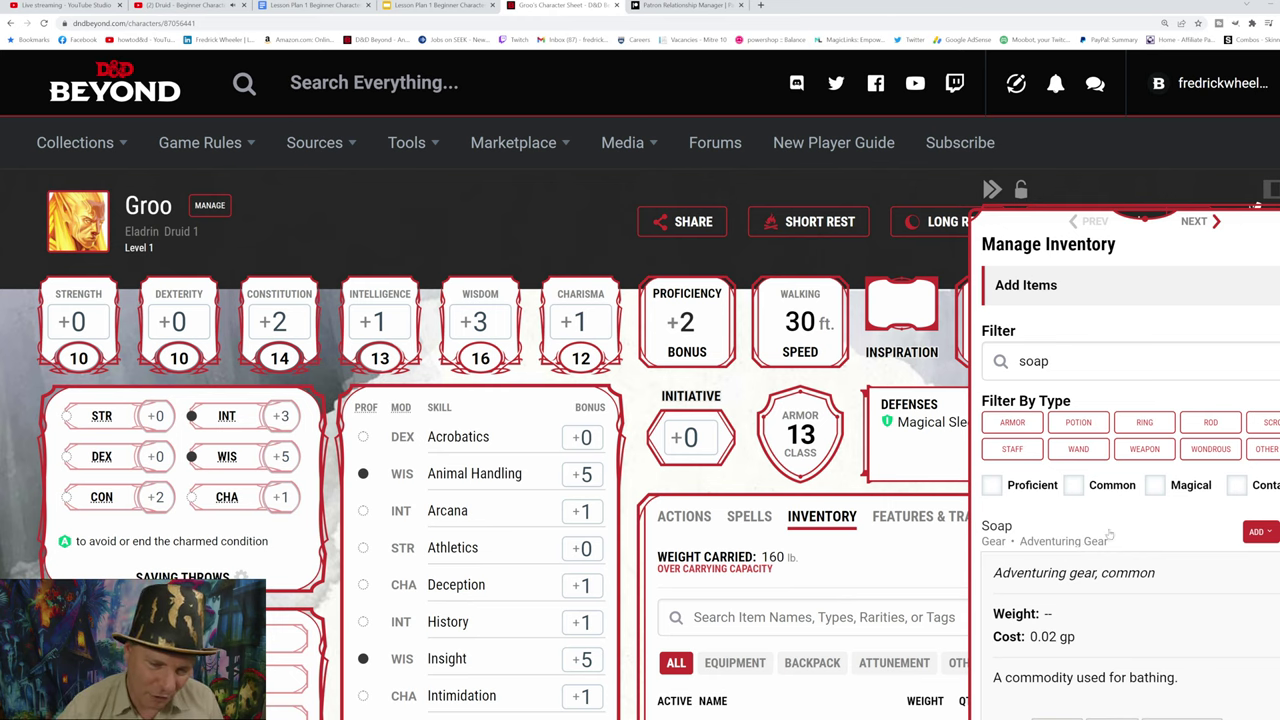
scroll(1076, 624, down, 3)
scroll(1077, 624, down, 2)
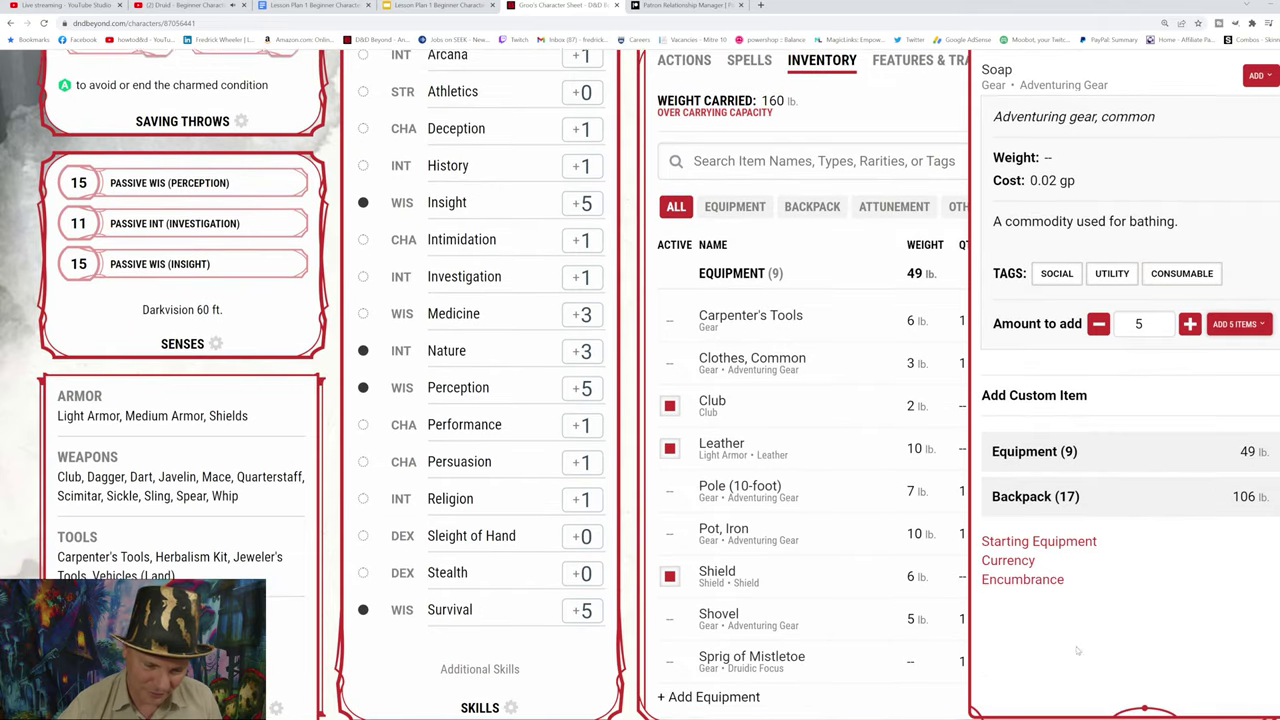
click(1015, 558)
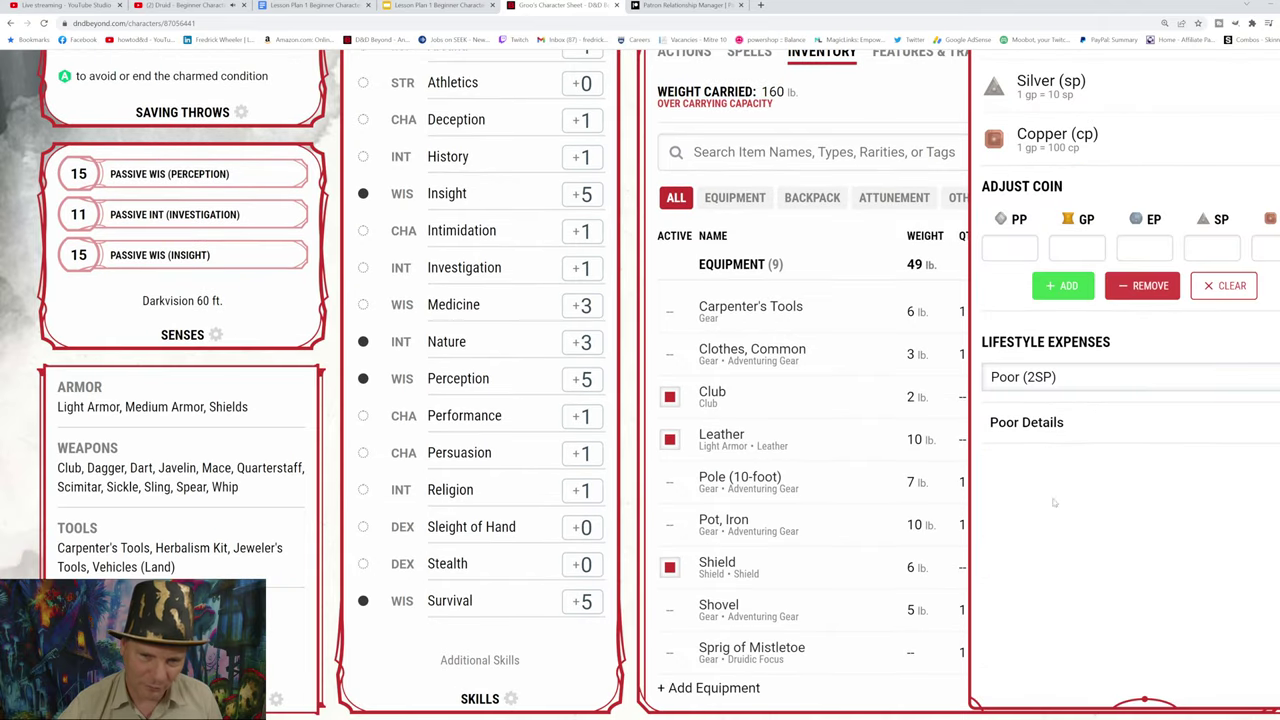
scroll(1194, 500, up, 3)
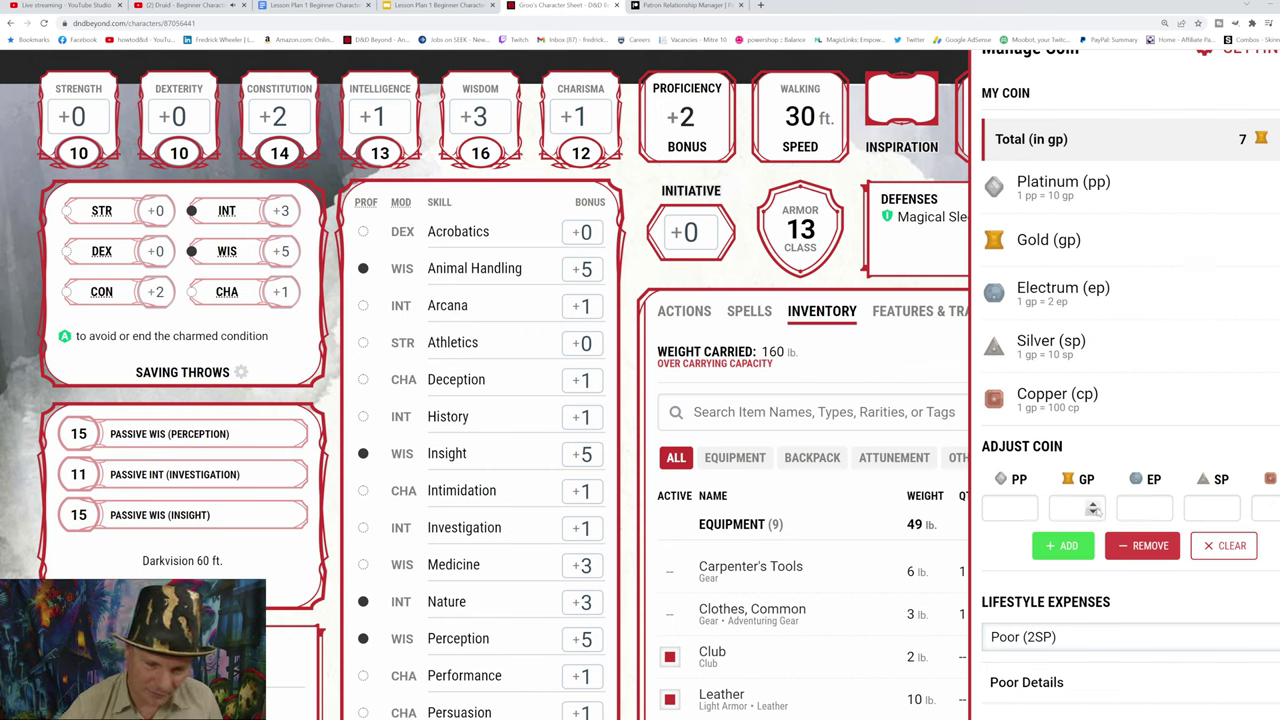
click(1093, 506)
click(1092, 506)
click(1093, 504)
click(1093, 504)
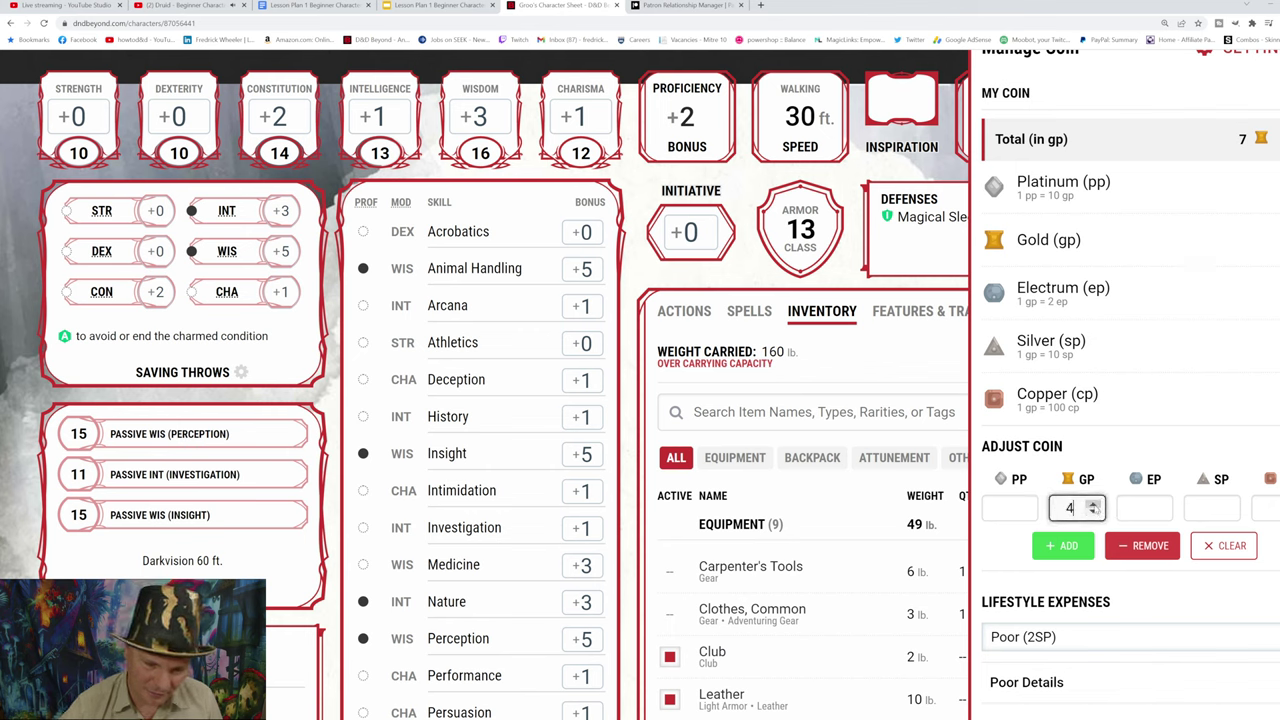
click(1093, 504)
click(1148, 547)
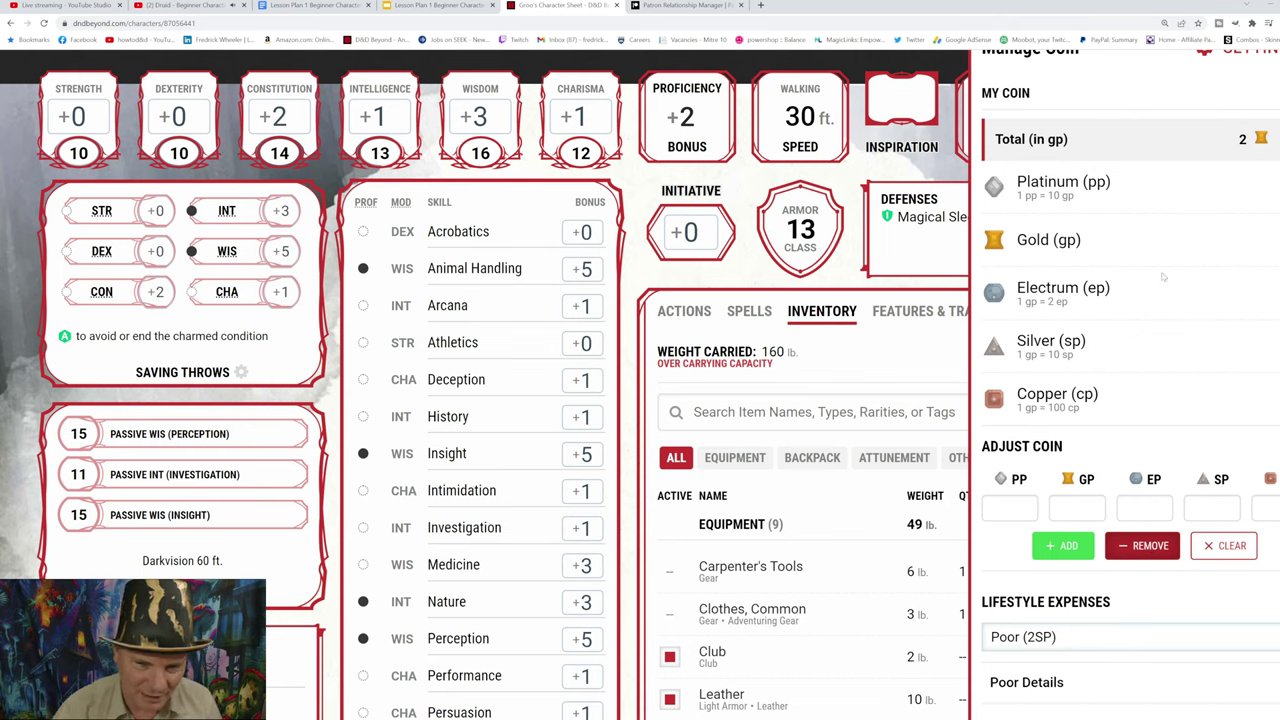
click(846, 283)
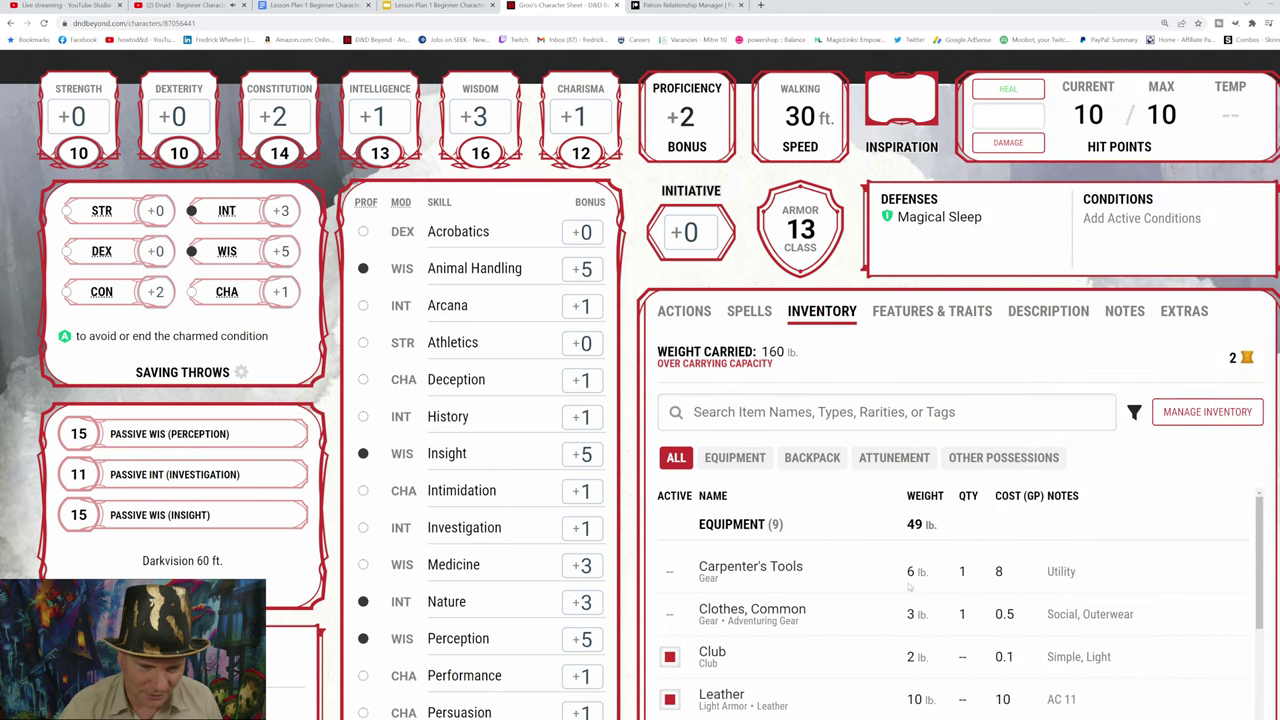
Step: Review the full inventory list, checking the weight, quantity and cost of the carried equipment and backpack contents
scroll(808, 606, down, 1)
scroll(810, 604, down, 3)
scroll(812, 602, up, 8)
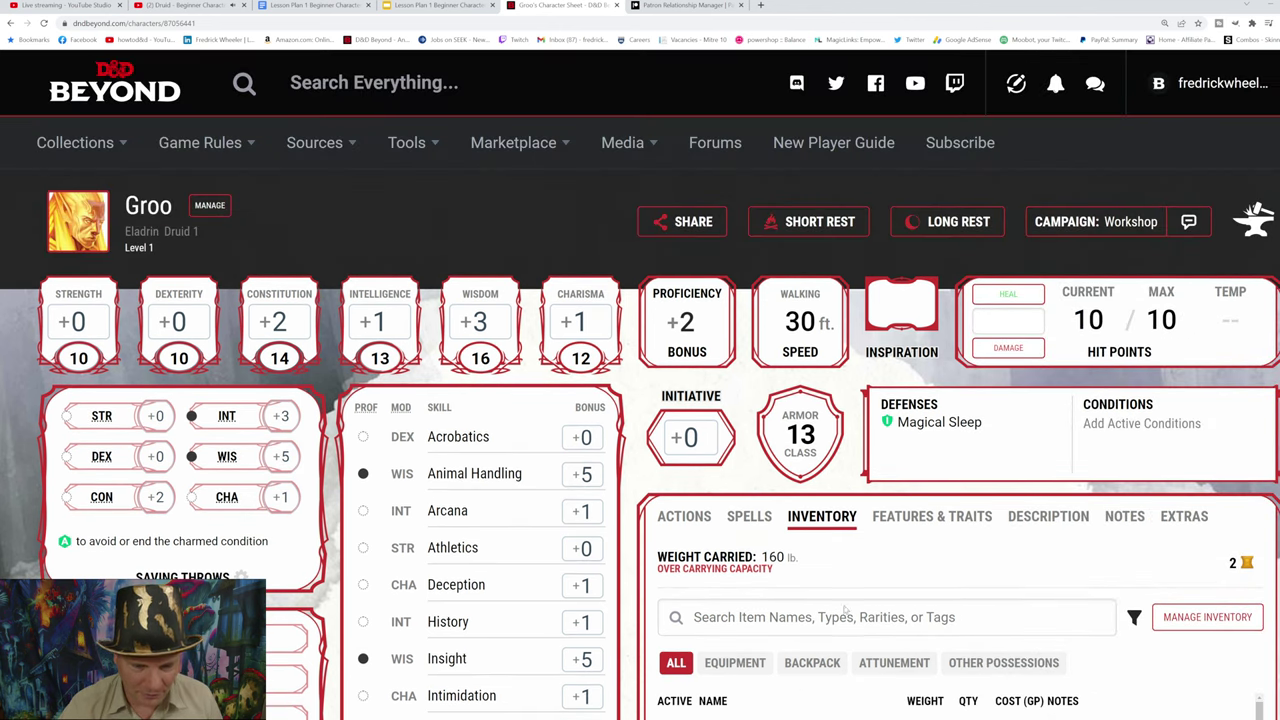
scroll(1147, 683, down, 5)
scroll(1159, 645, up, 4)
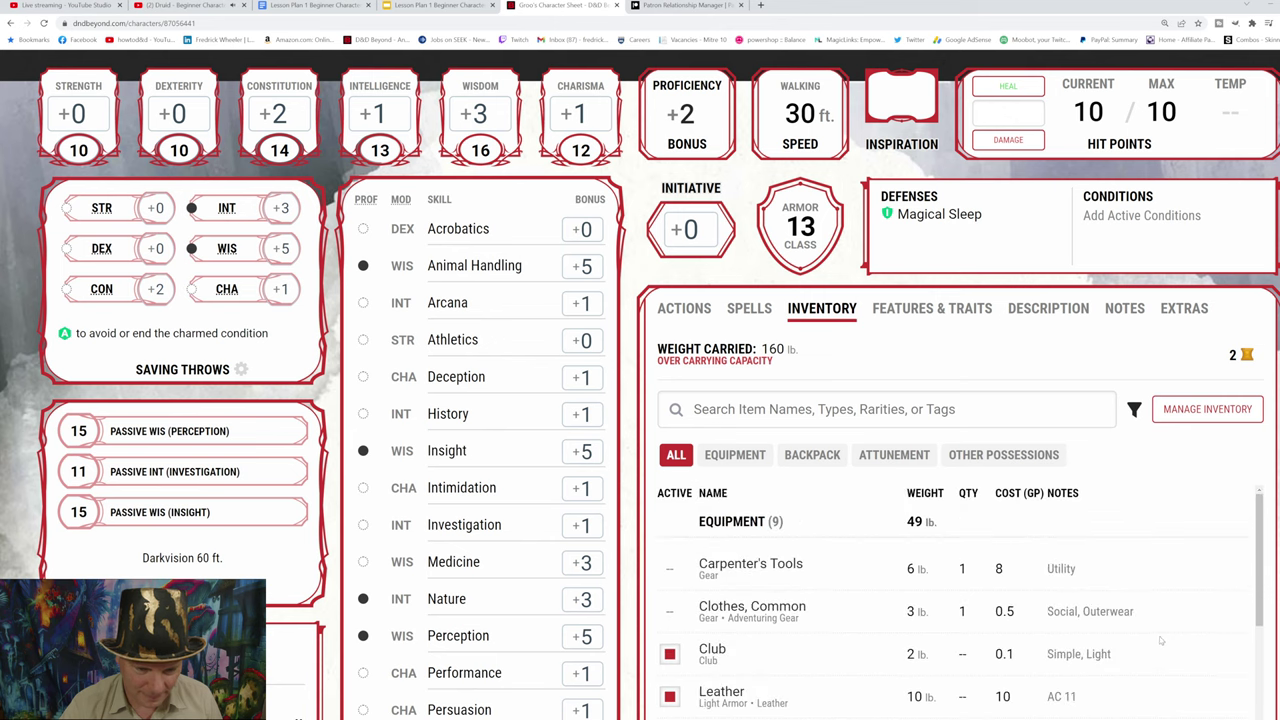
scroll(1218, 624, down, 3)
scroll(1218, 625, down, 5)
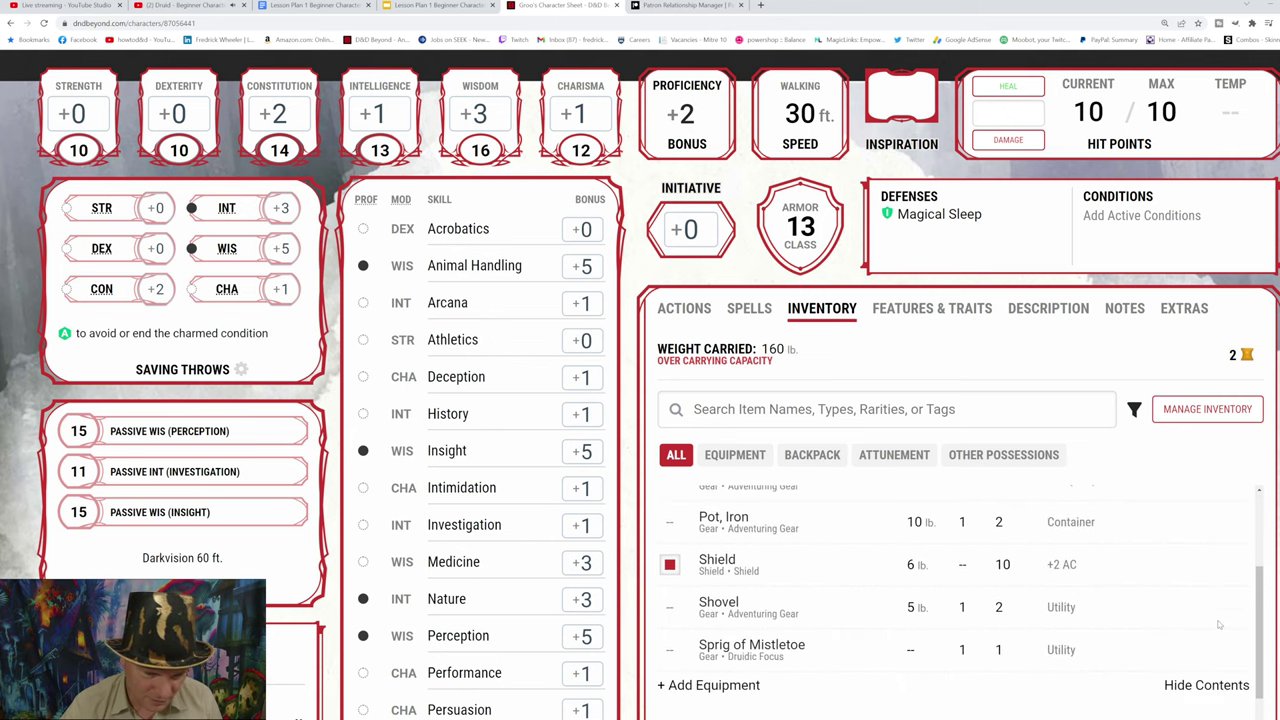
scroll(1218, 625, down, 2)
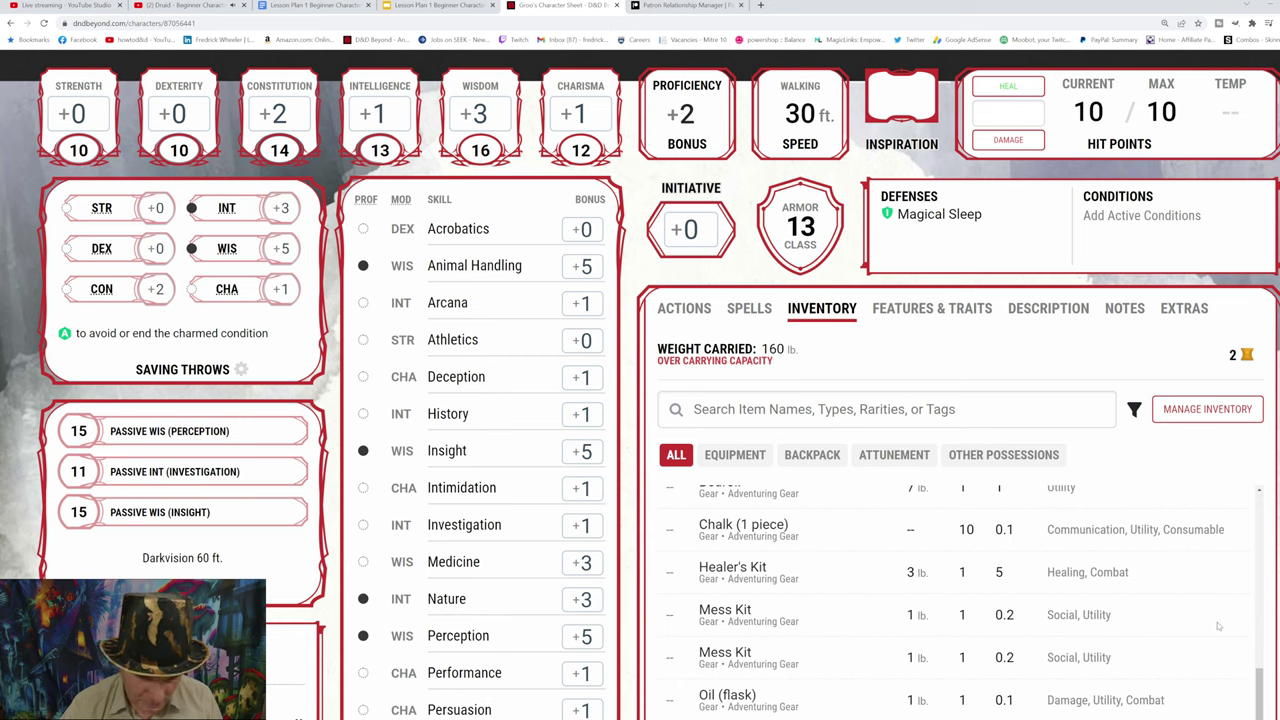
scroll(1217, 626, down, 4)
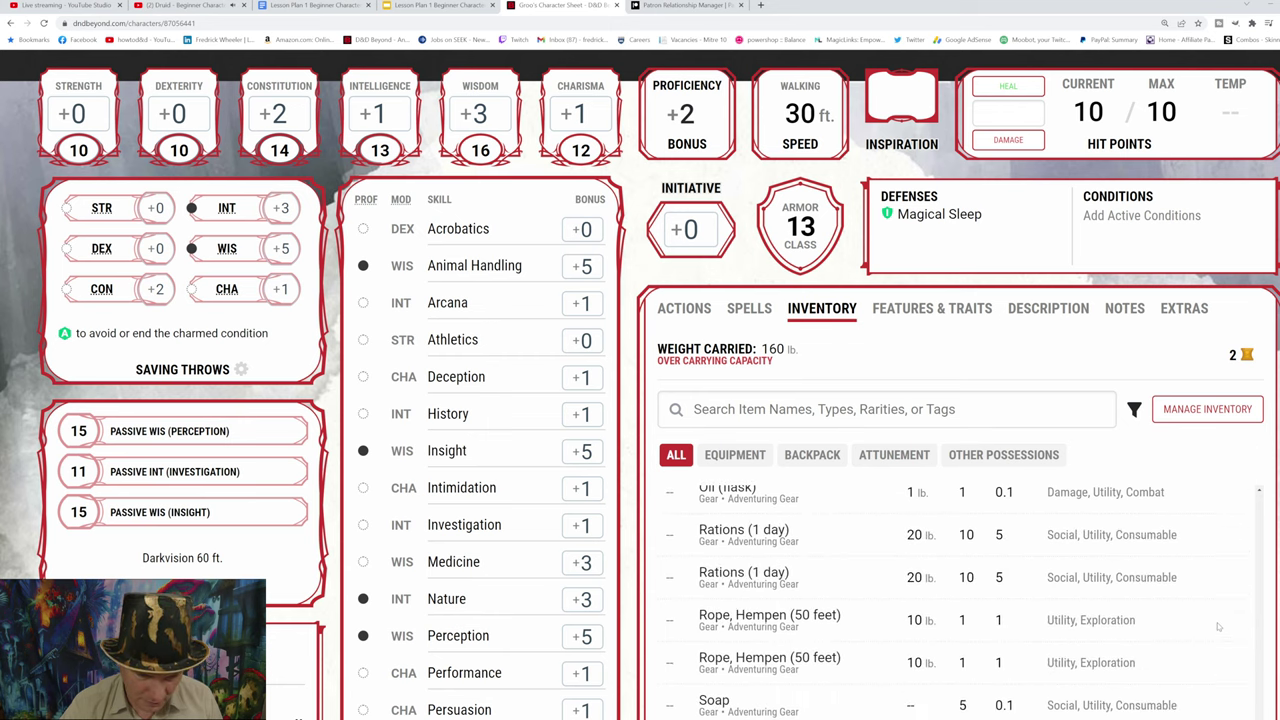
scroll(1218, 626, down, 3)
scroll(1218, 628, down, 3)
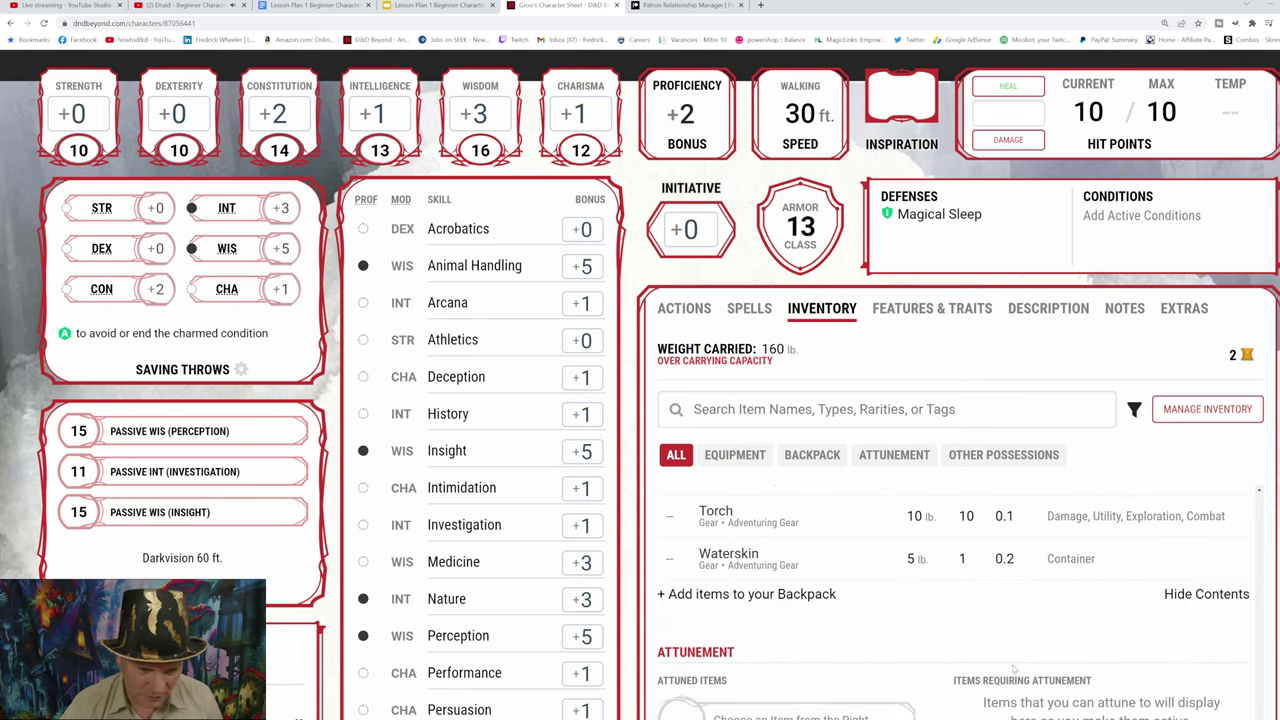
Step: Show only the Equipment items, then only the Backpack items, and examine each list for its contents and weights
click(735, 455)
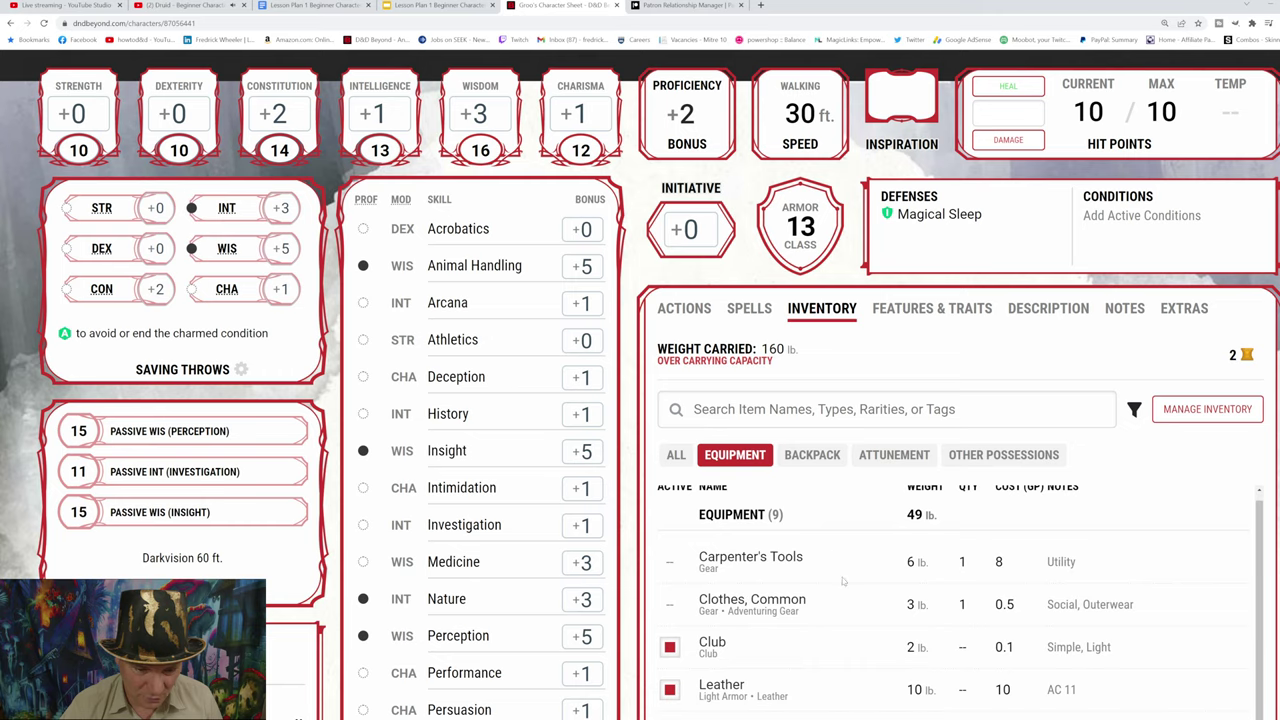
scroll(1136, 617, down, 3)
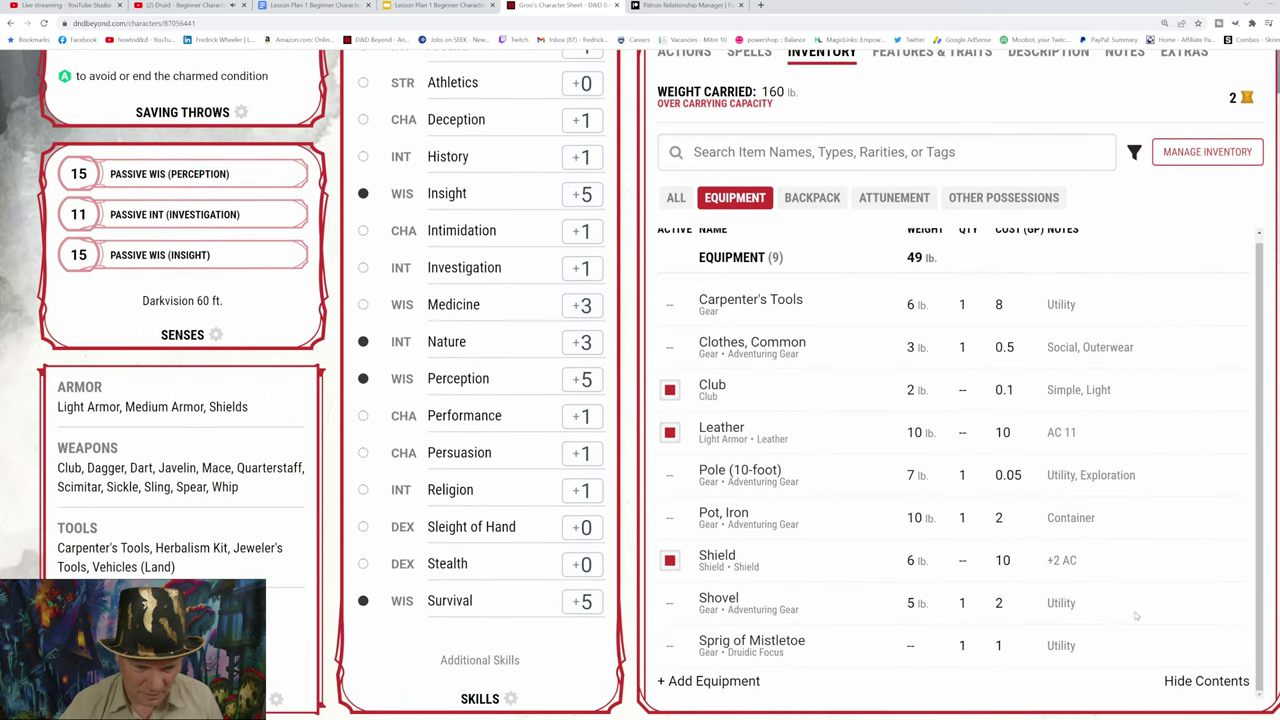
click(812, 198)
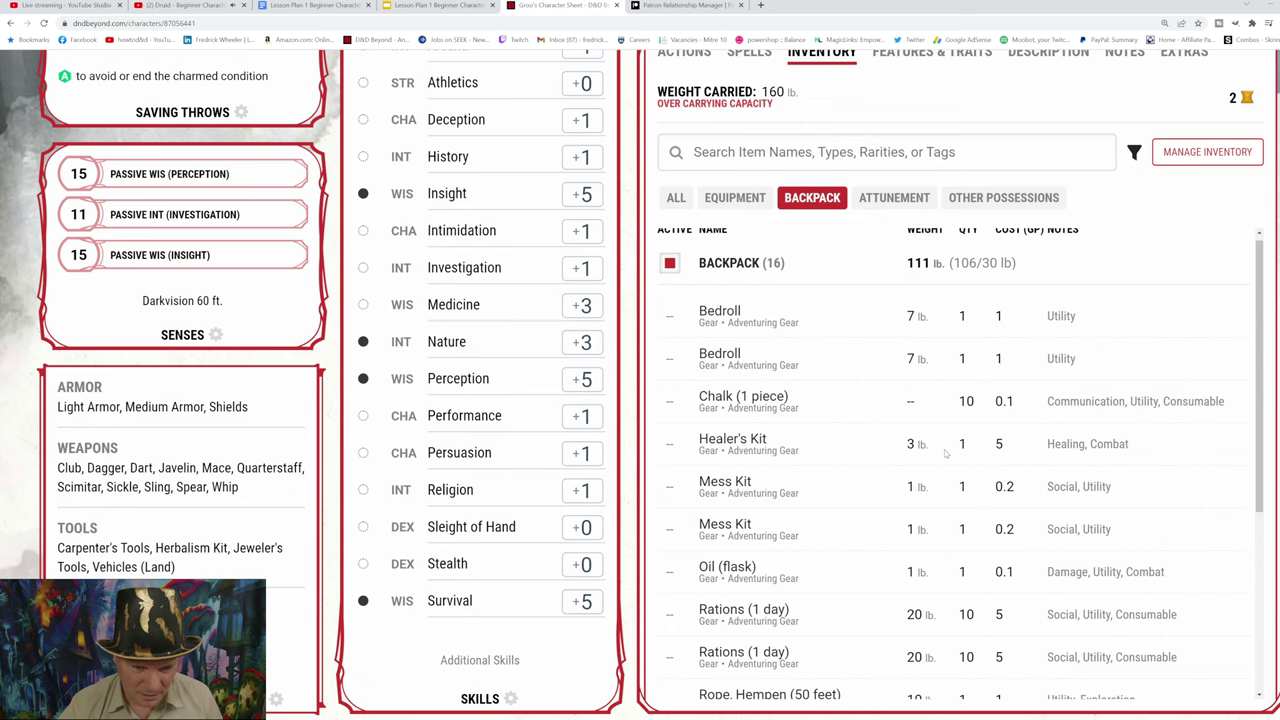
scroll(945, 453, down, 5)
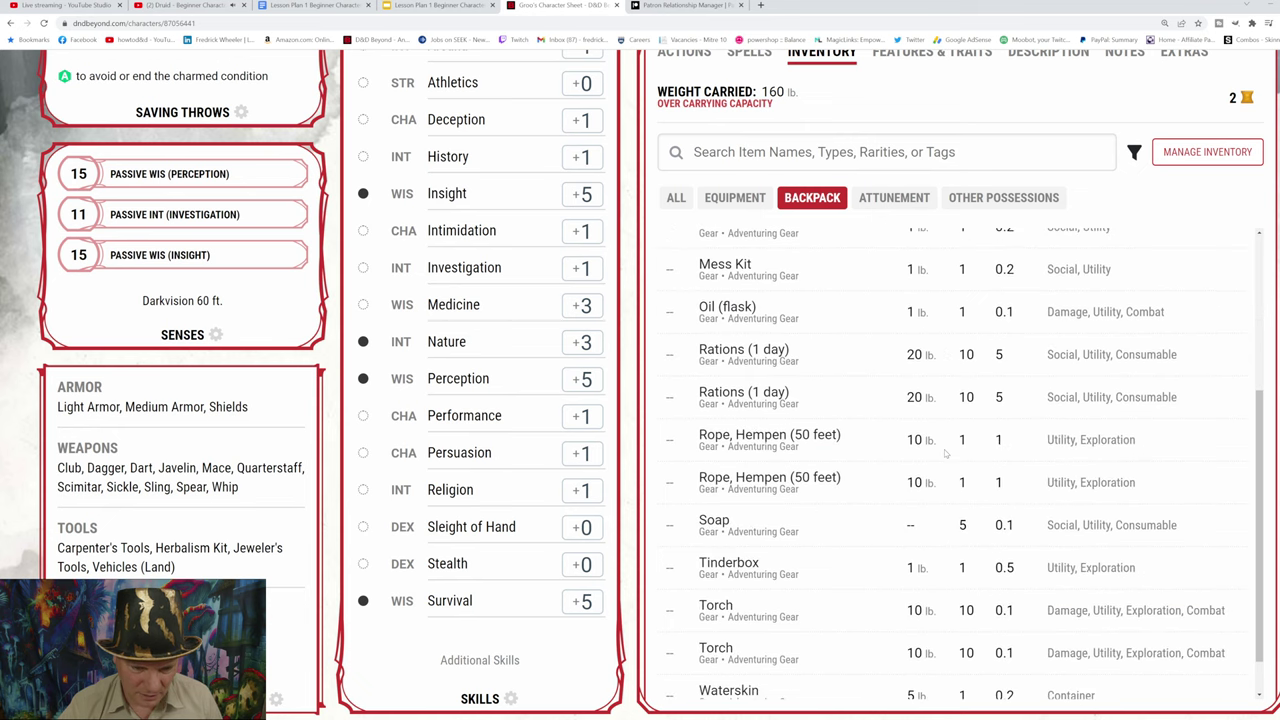
scroll(945, 453, up, 5)
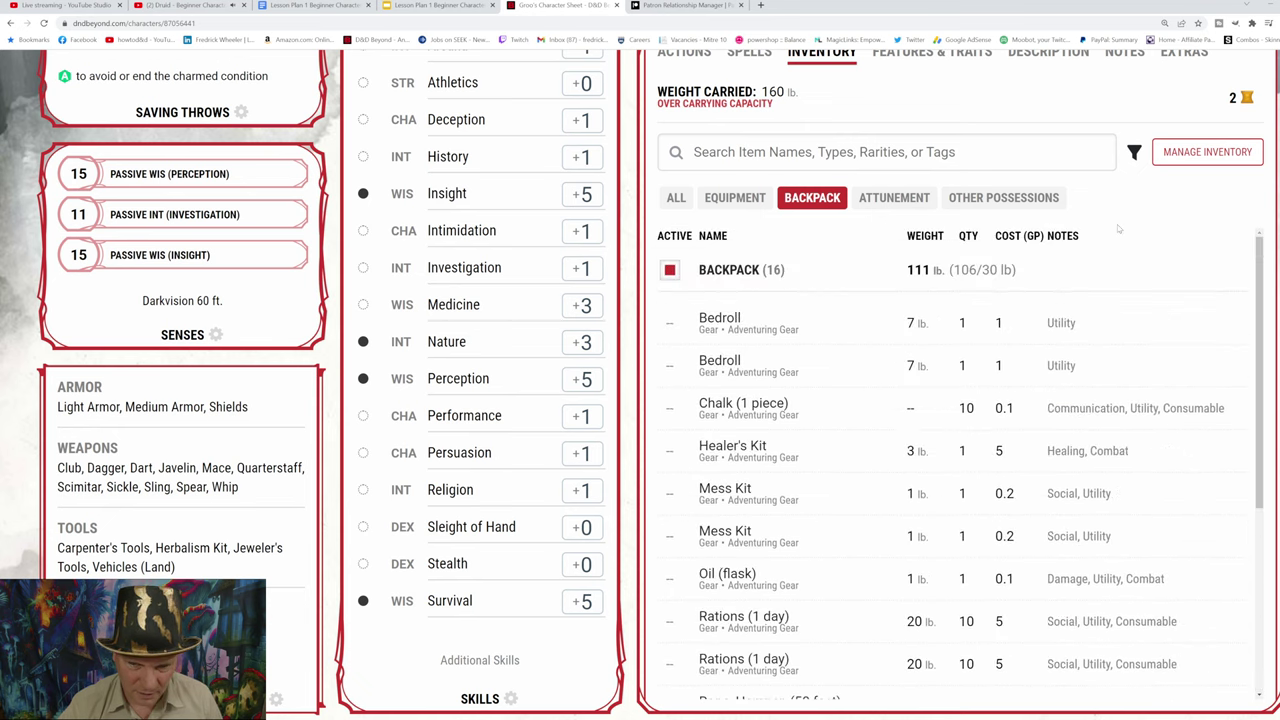
Step: Open the inventory management, filter the items for "herbali", check the Herbalism Kit's details and add it to the Backpack
click(1204, 152)
scroll(1204, 152, up, 1)
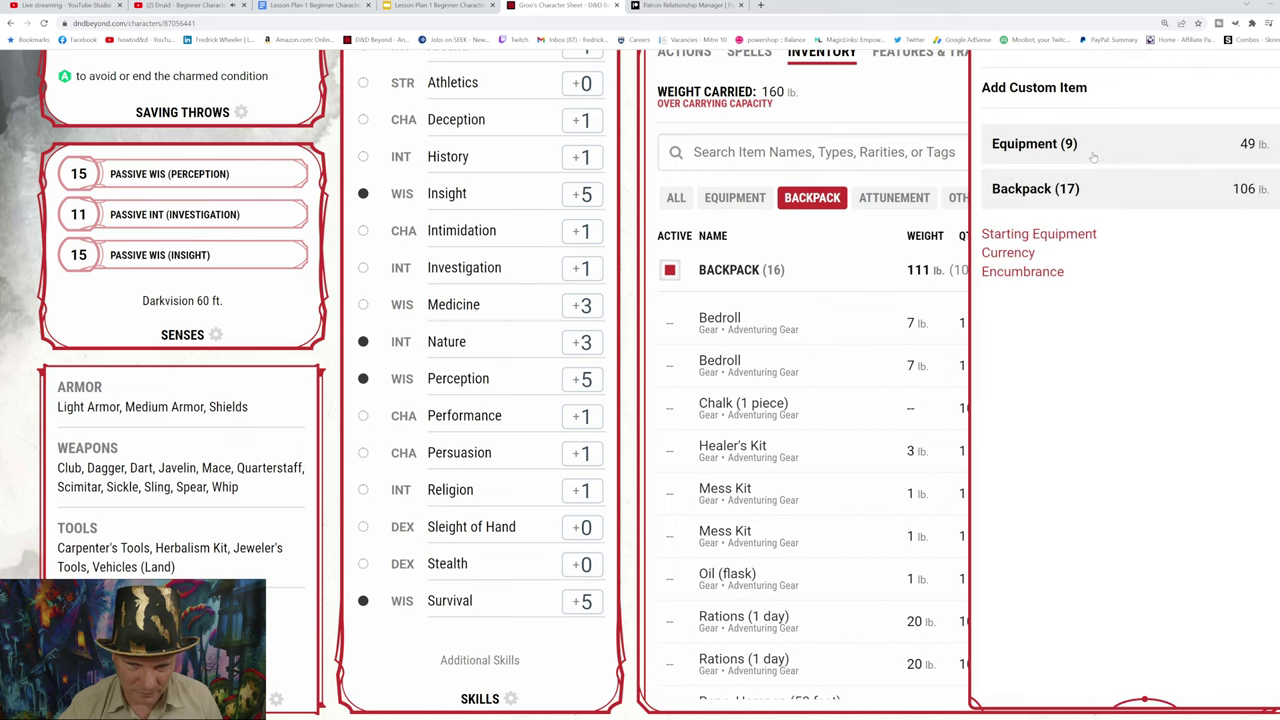
scroll(1055, 212, up, 3)
click(1047, 207)
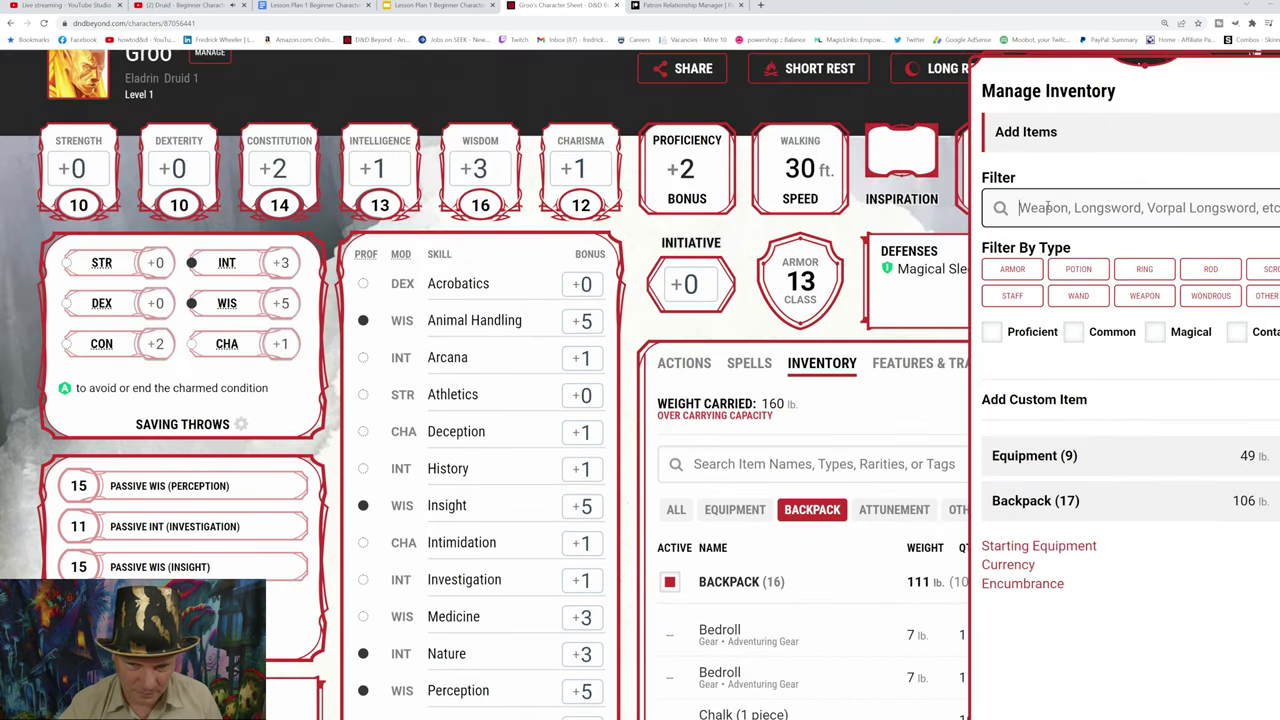
text(herbali)
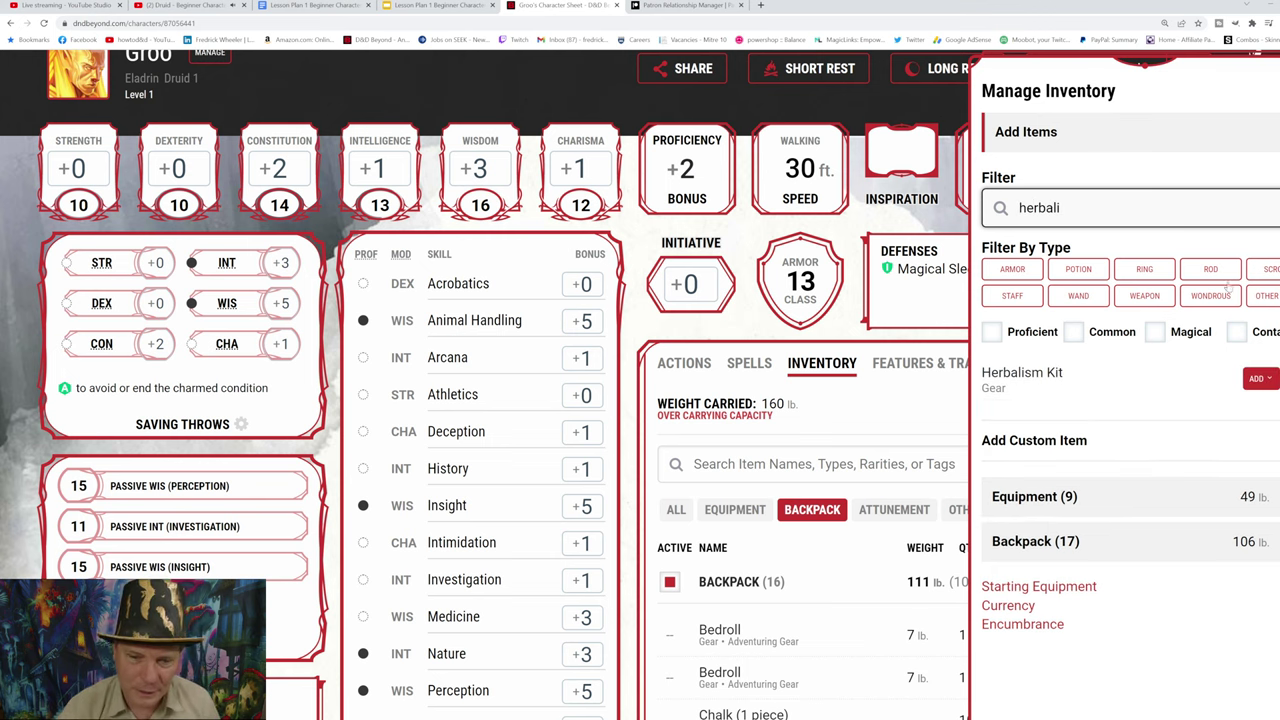
click(1033, 377)
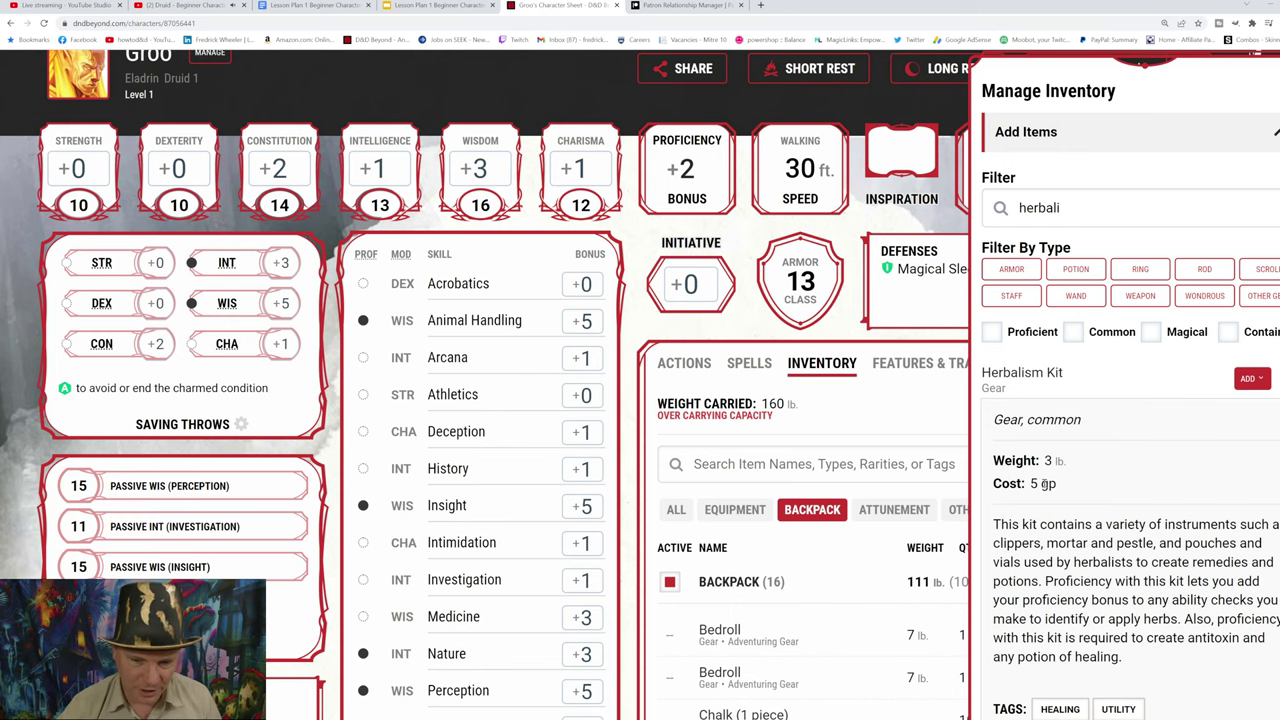
click(1250, 378)
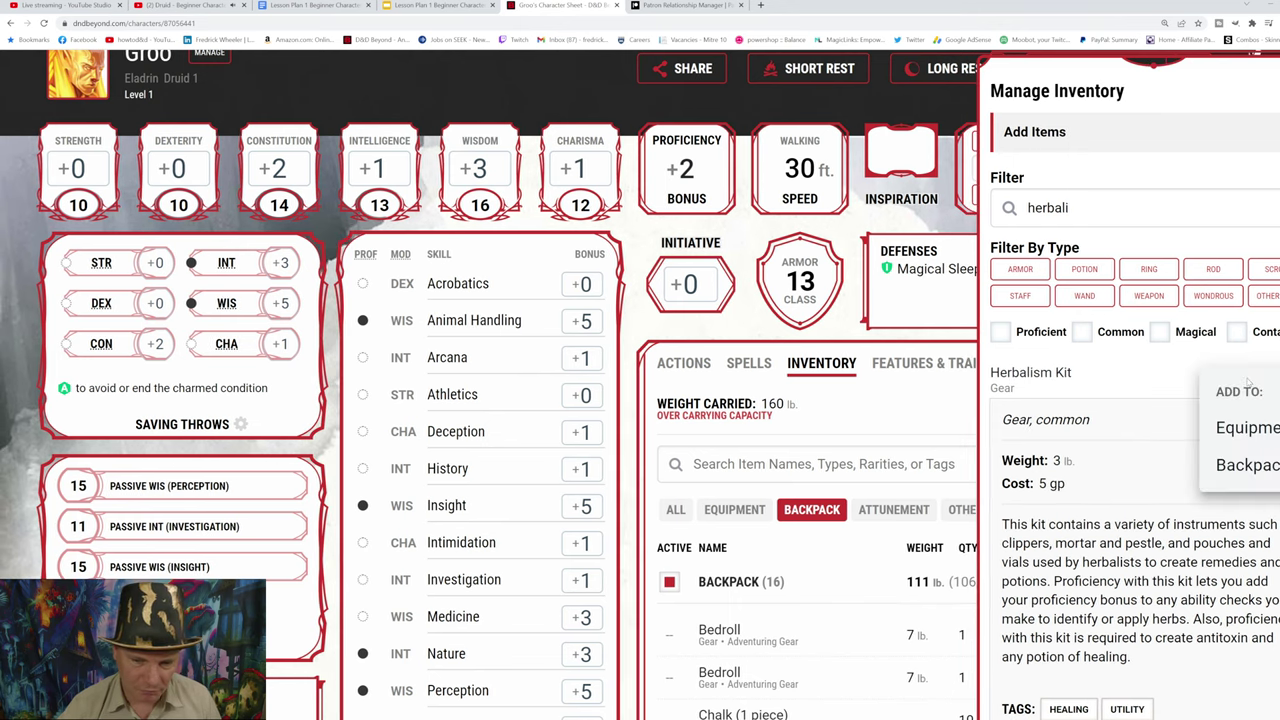
click(1248, 465)
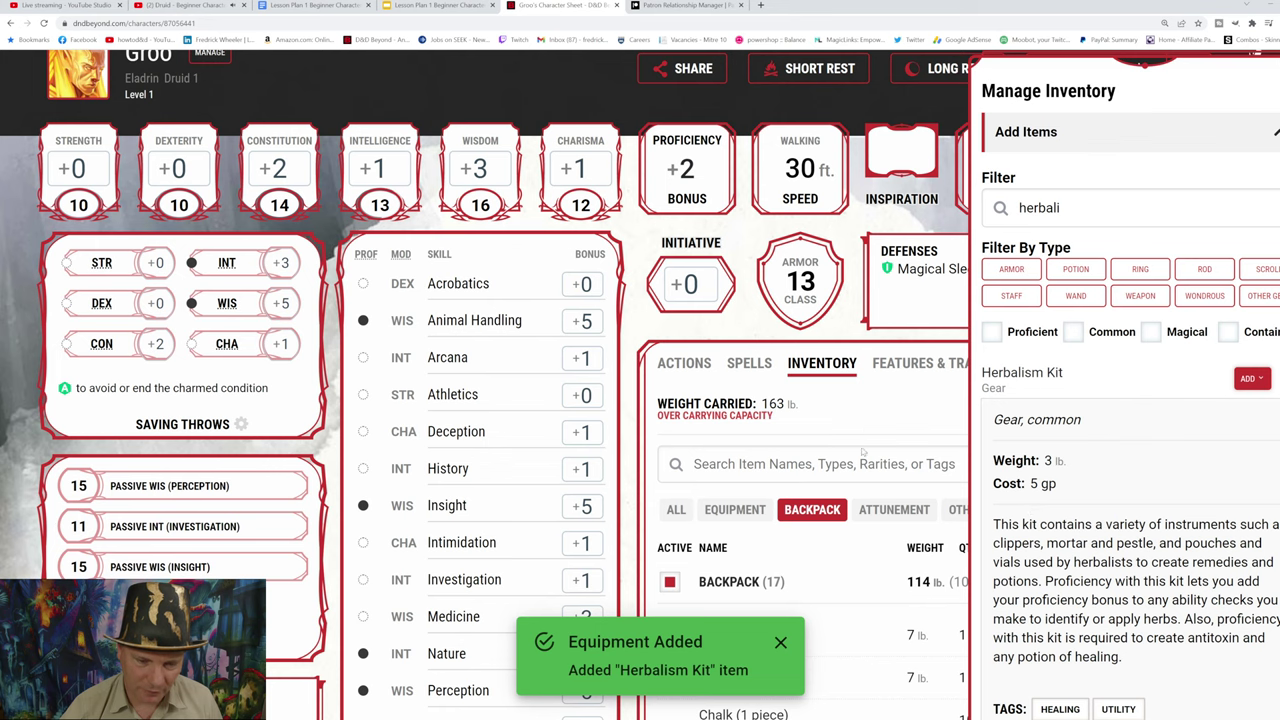
Step: Reduce the Healer's Kit in the backpack to quantity 0, delete it and return to the character sheet
click(865, 431)
scroll(857, 537, down, 3)
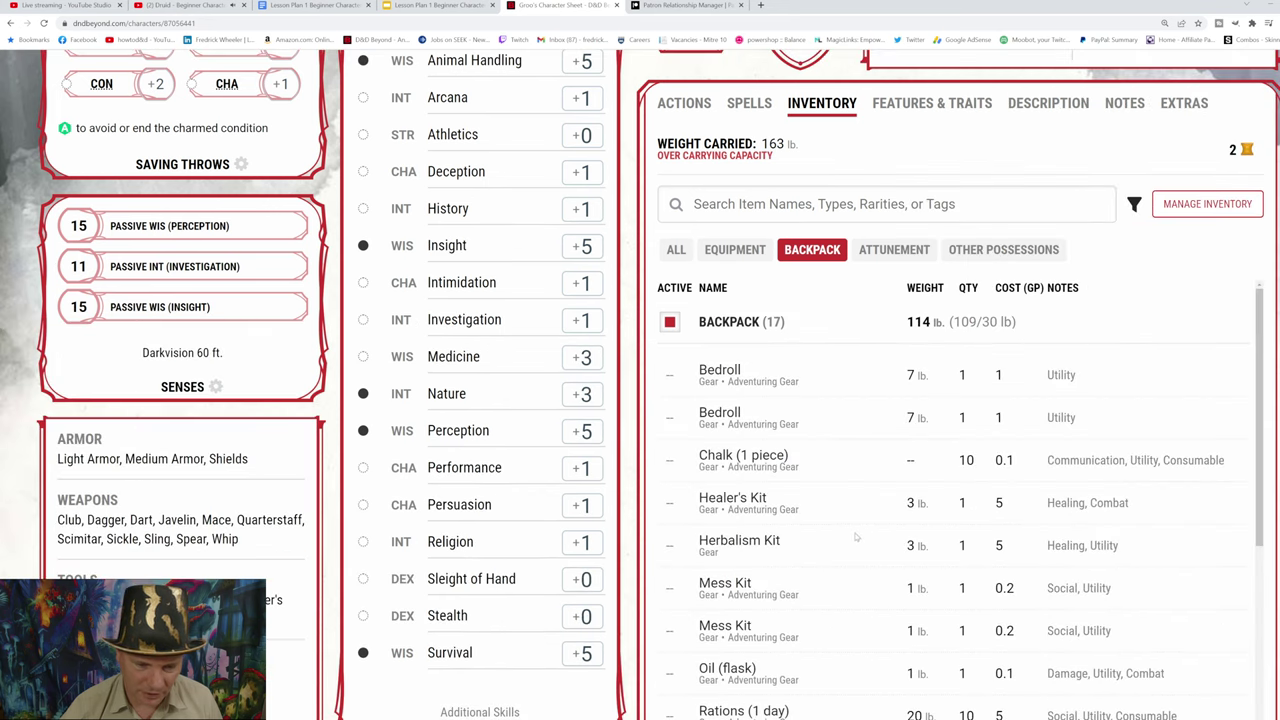
click(745, 504)
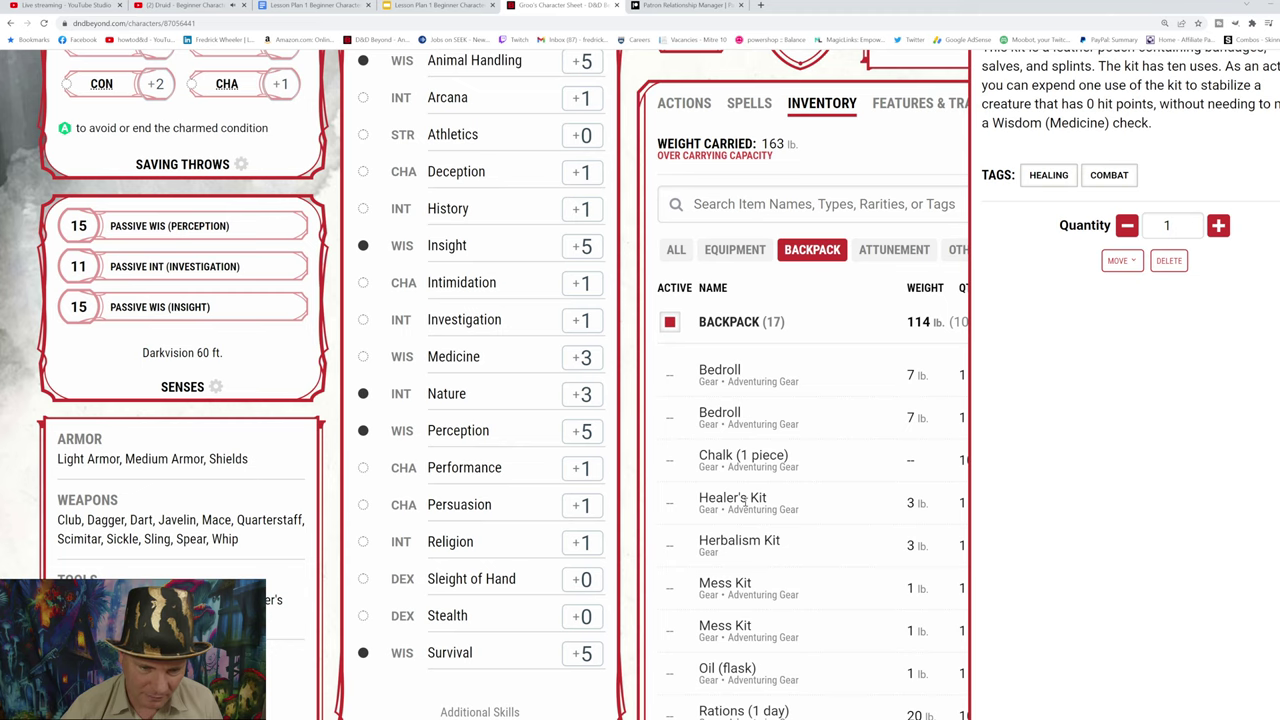
click(1126, 228)
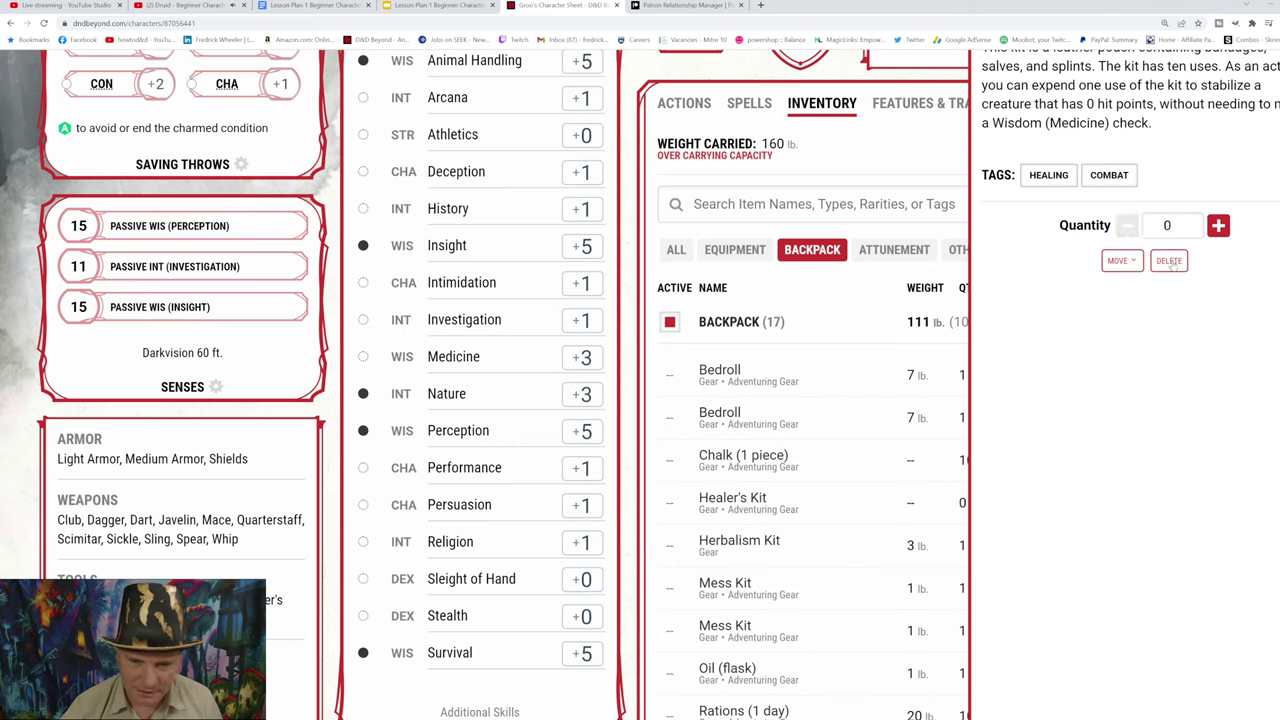
click(1171, 262)
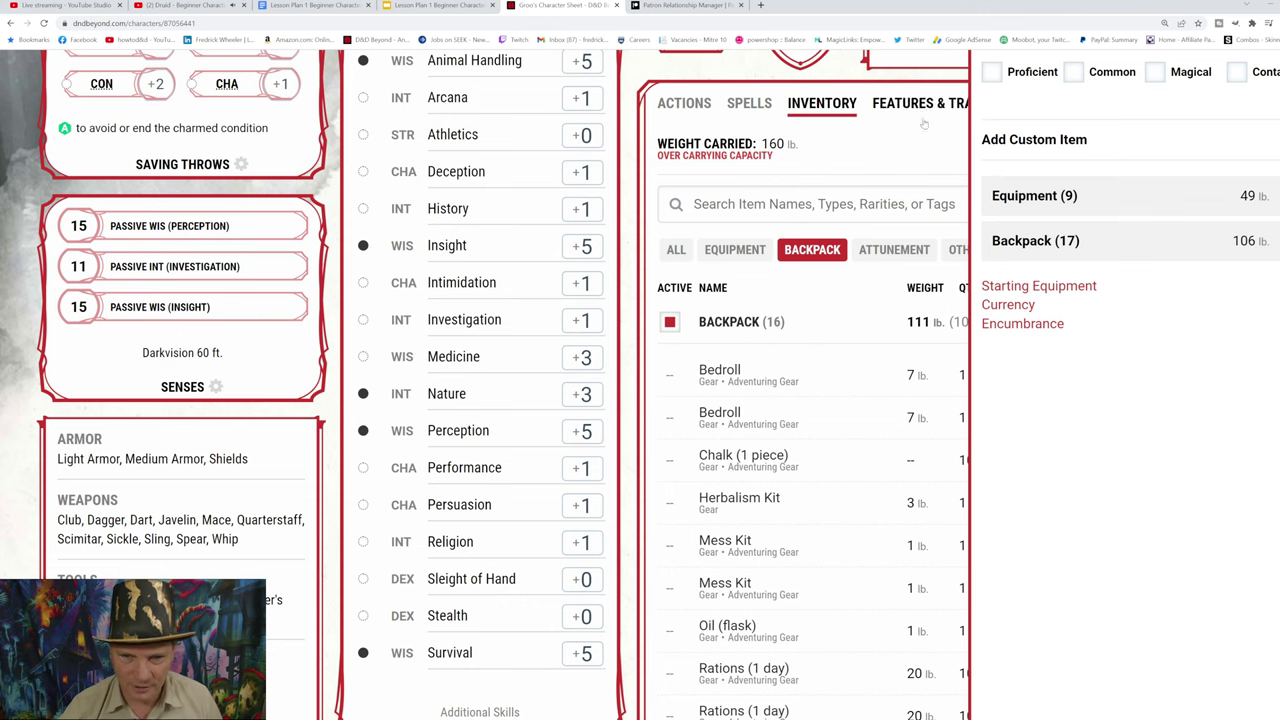
click(903, 163)
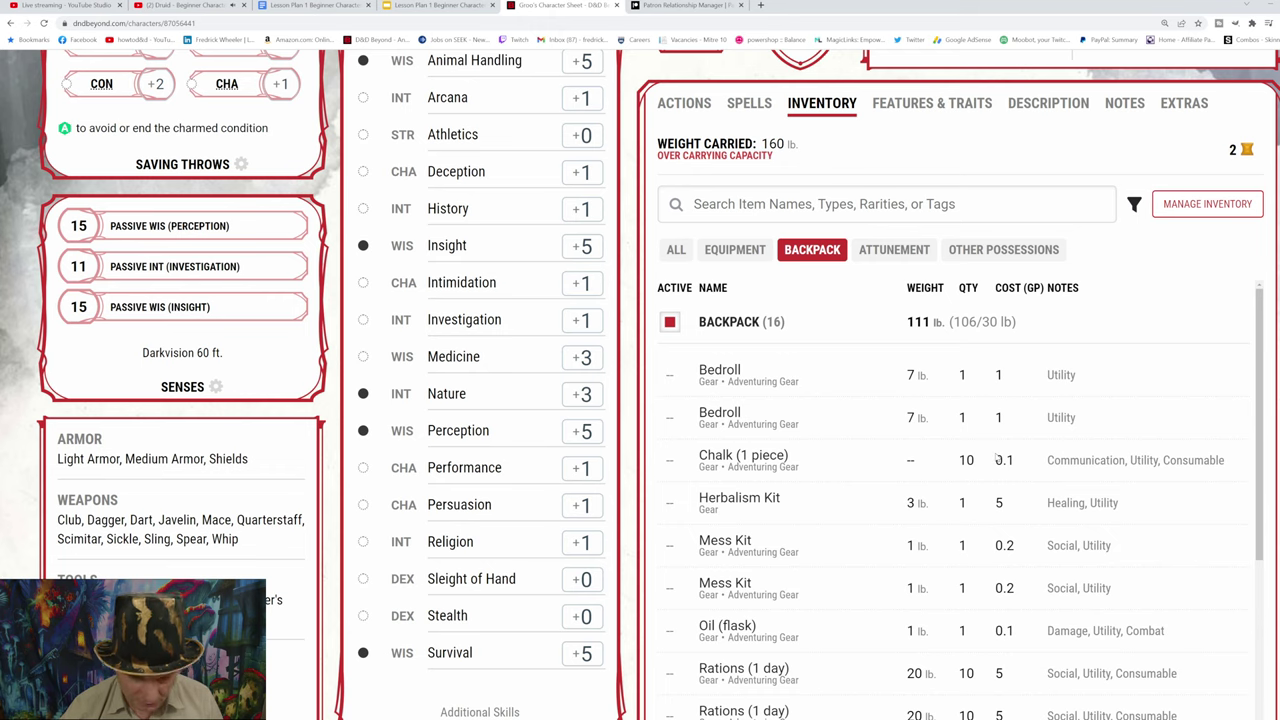
Step: Reopen the inventory management, search the addable items for "nails" and clear the filter
scroll(1089, 344, up, 2)
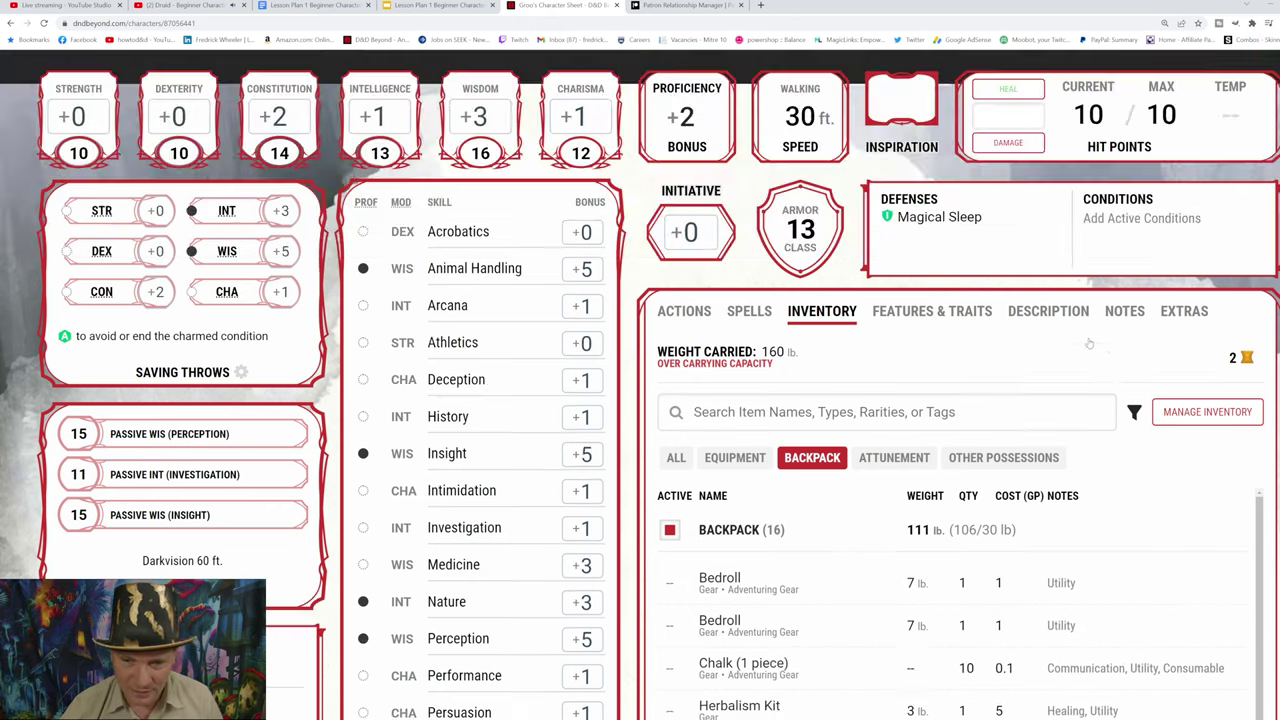
click(1207, 417)
click(1050, 157)
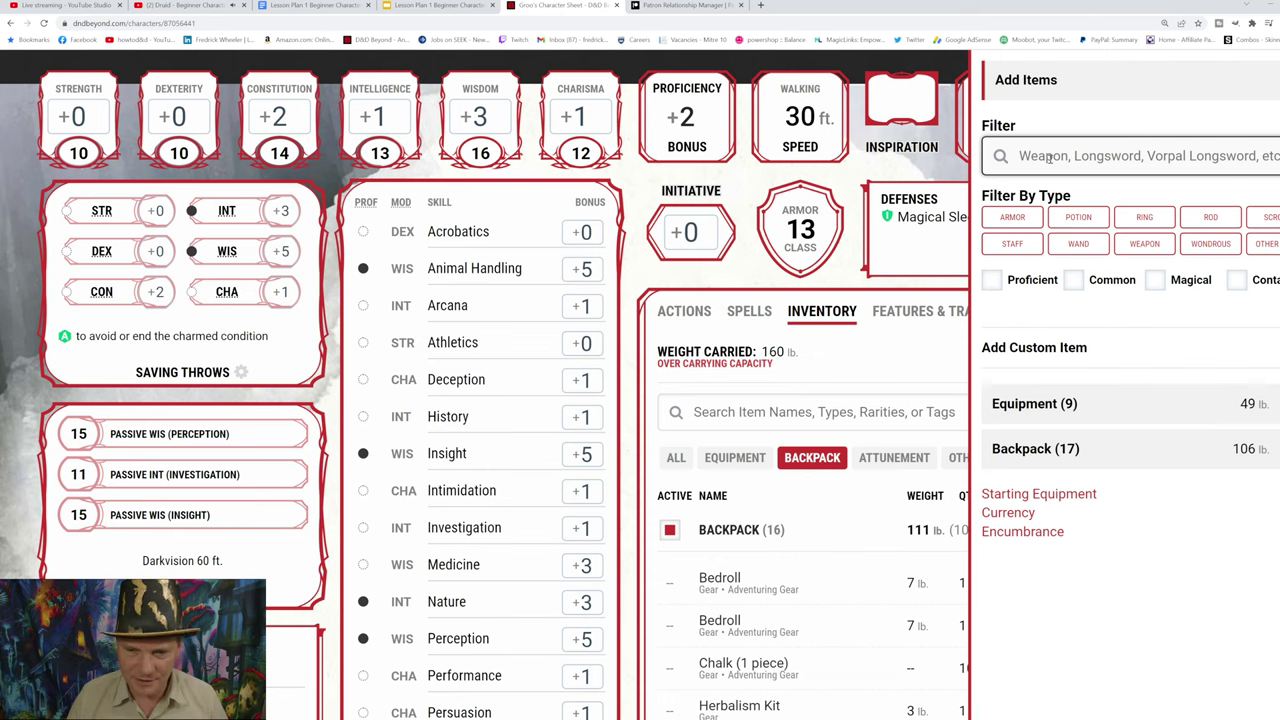
text(nail)
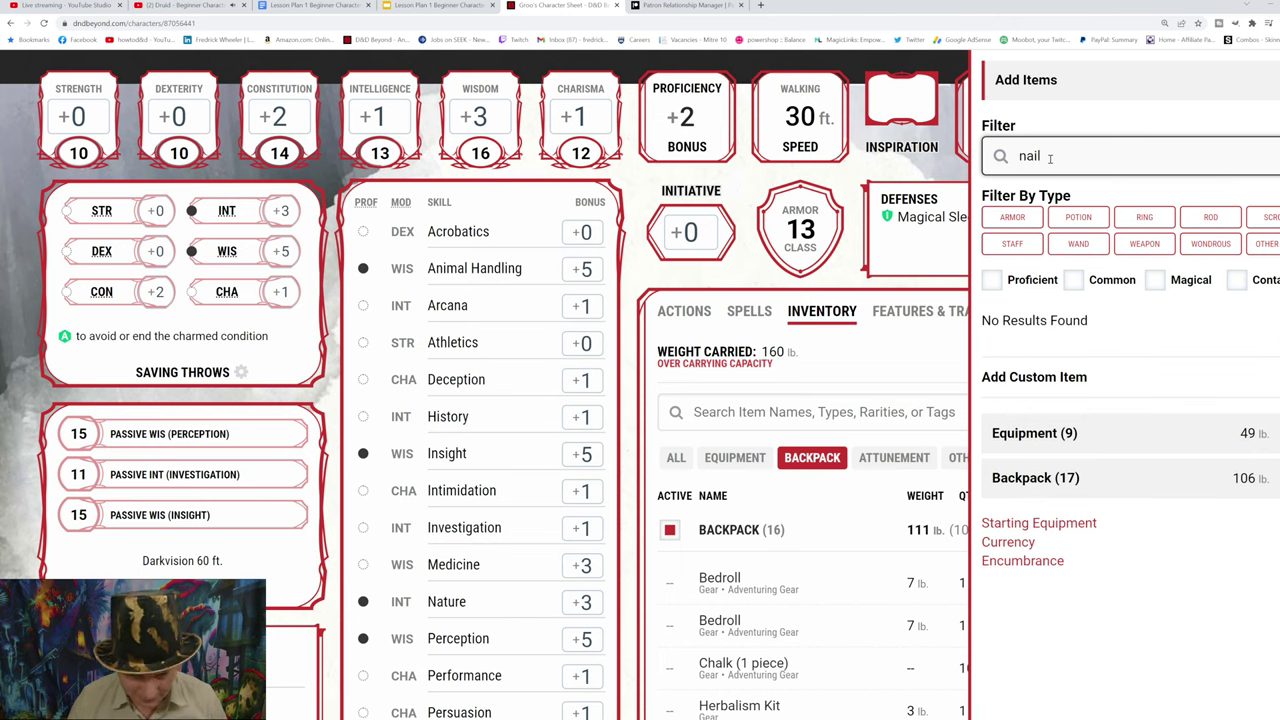
text(s)
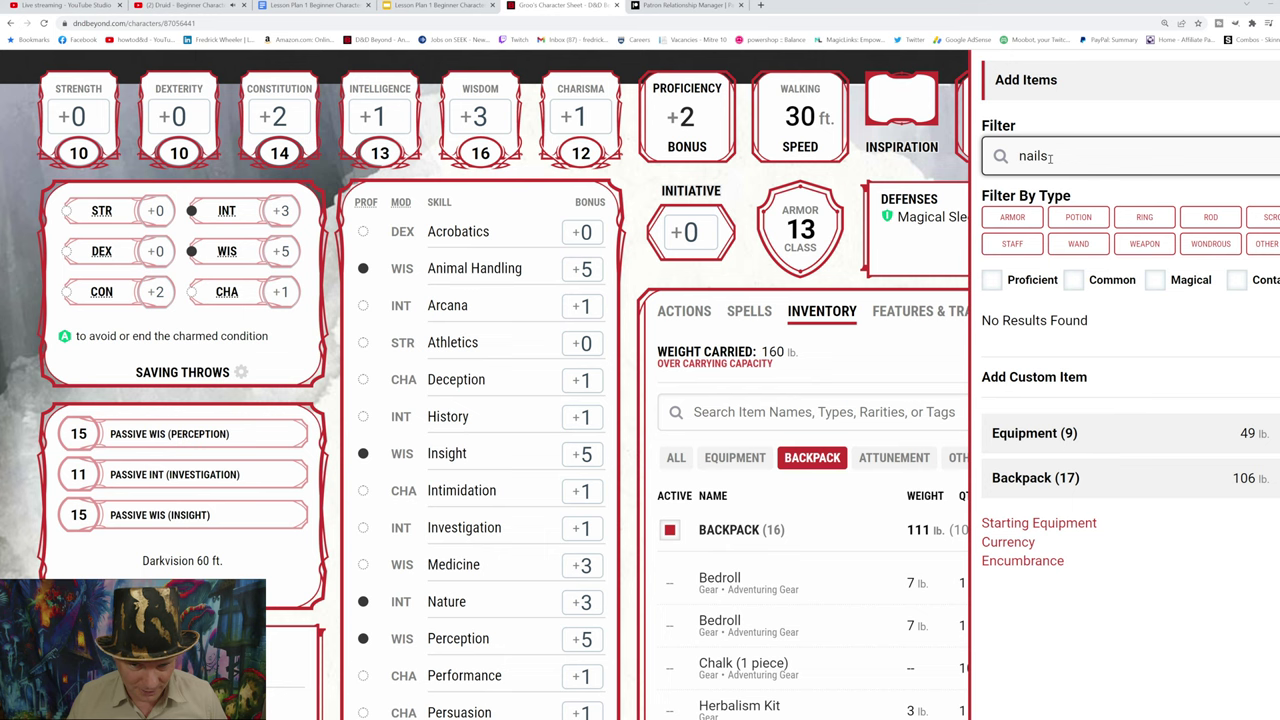
key(BackSpace)
key(BackSpace)
key(BackSpace)
key(BackSpace)
key(BackSpace)
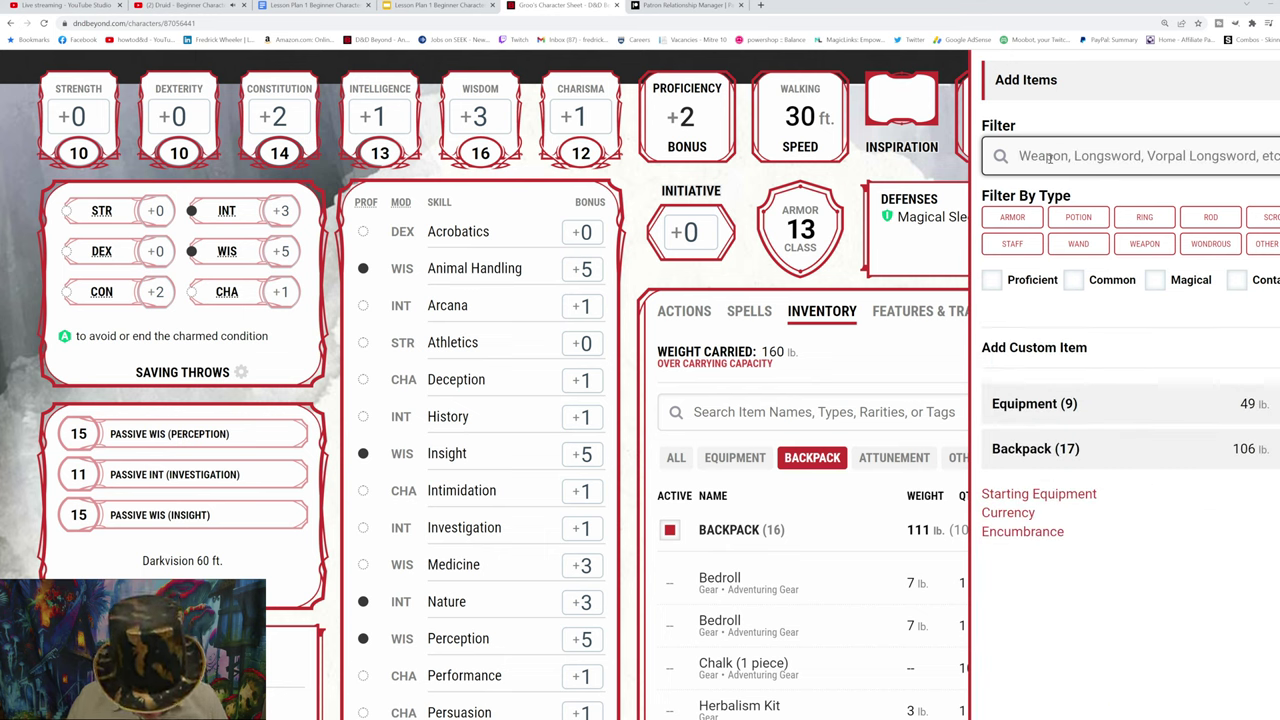
Step: Filter the items for "caltro", add one Caltrops (bag of 20) bundle to the Backpack and return to the character sheet
text(caltro)
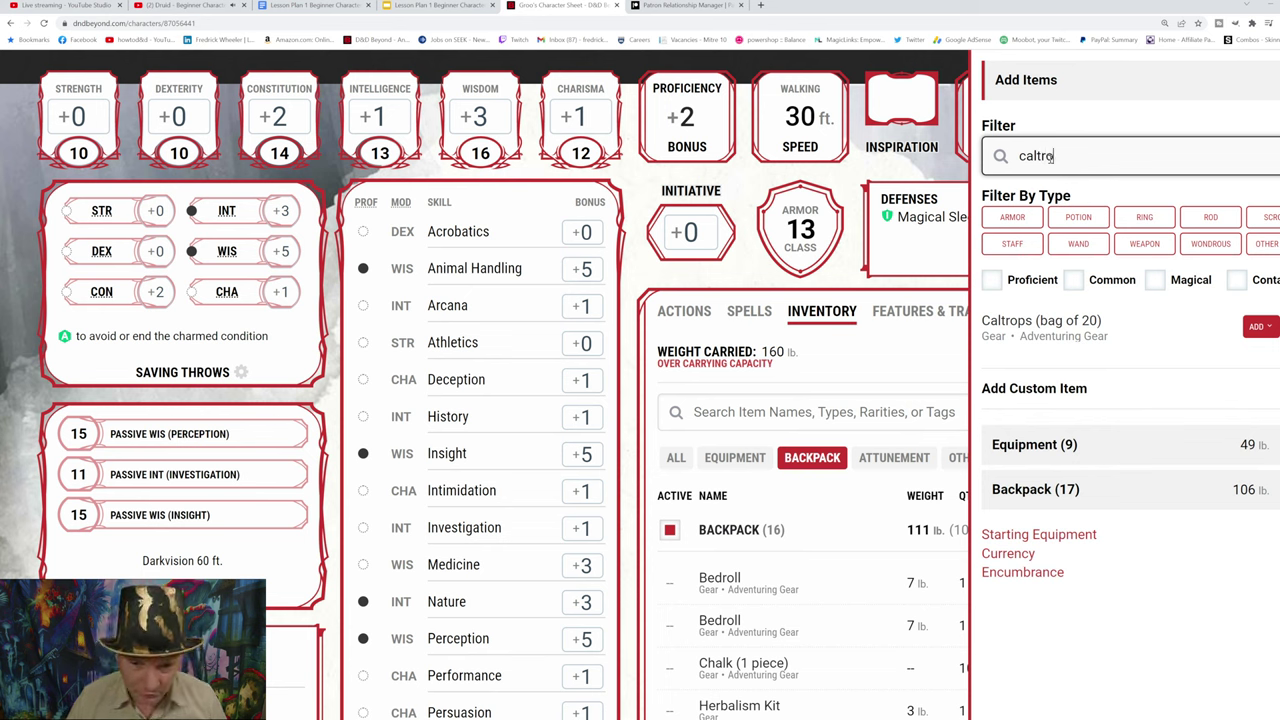
click(1035, 325)
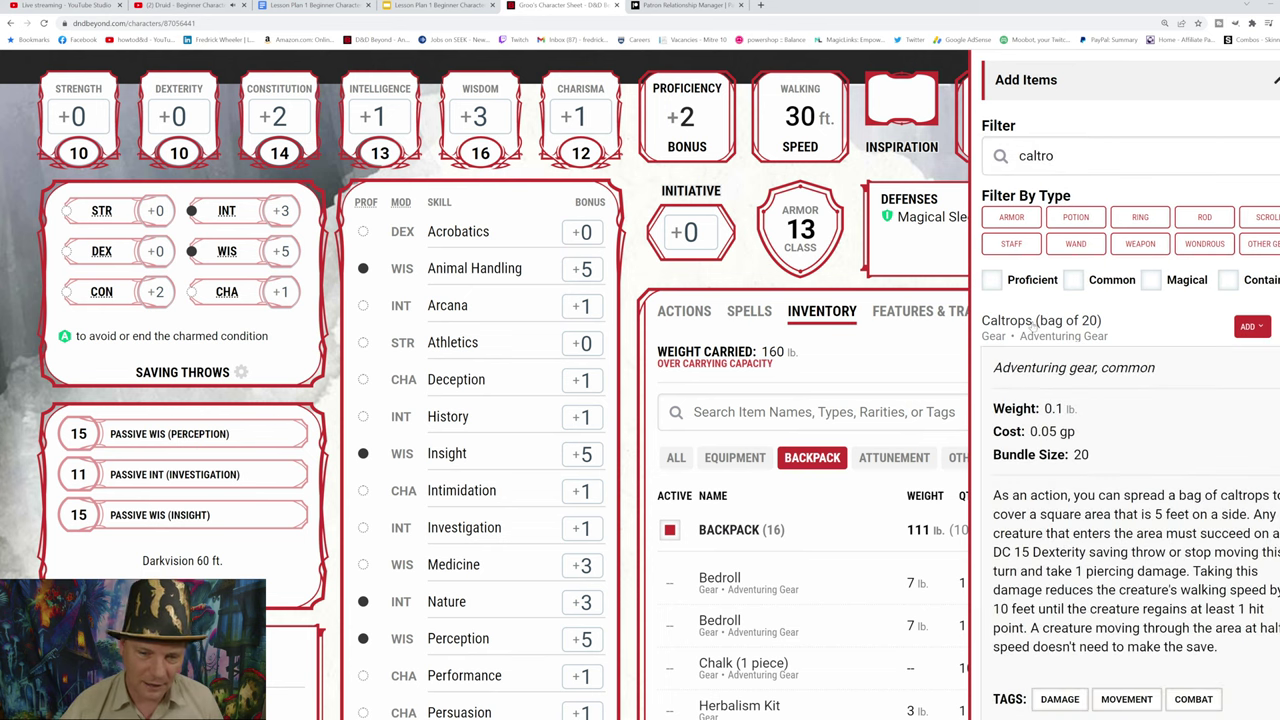
scroll(1125, 488, down, 1)
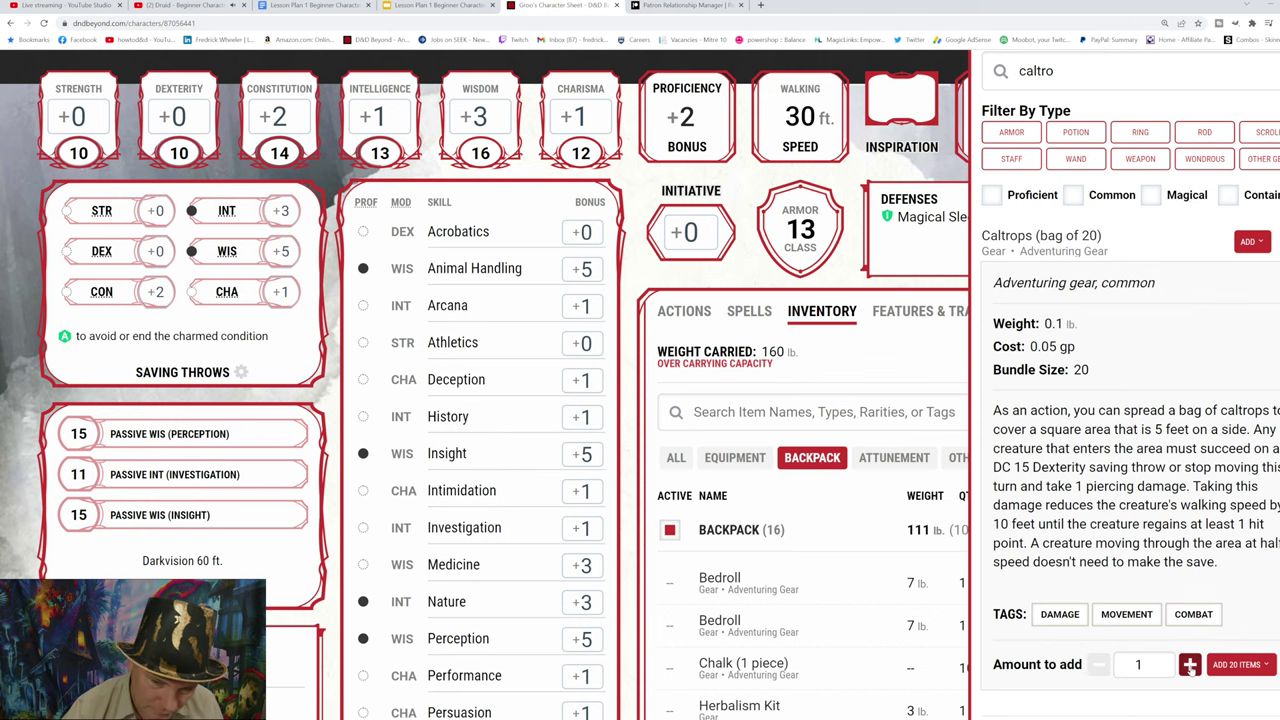
click(1246, 242)
click(1238, 338)
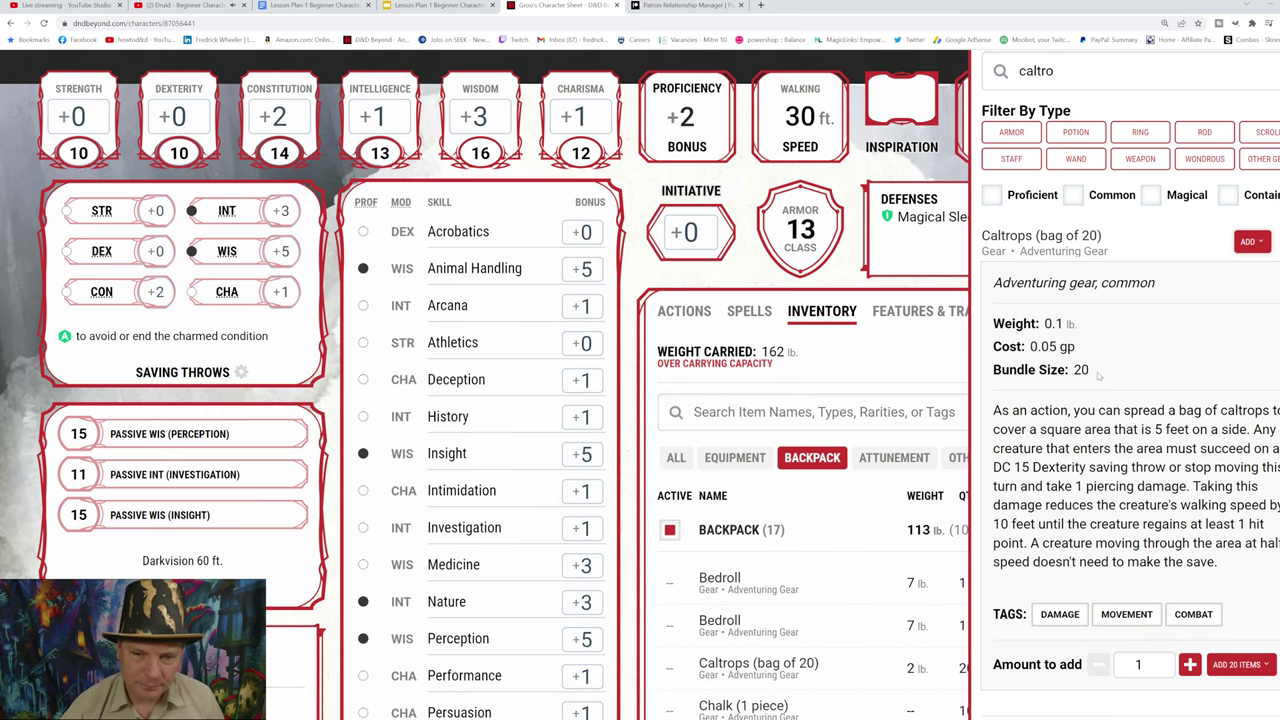
scroll(1100, 370, up, 1)
scroll(1086, 441, down, 1)
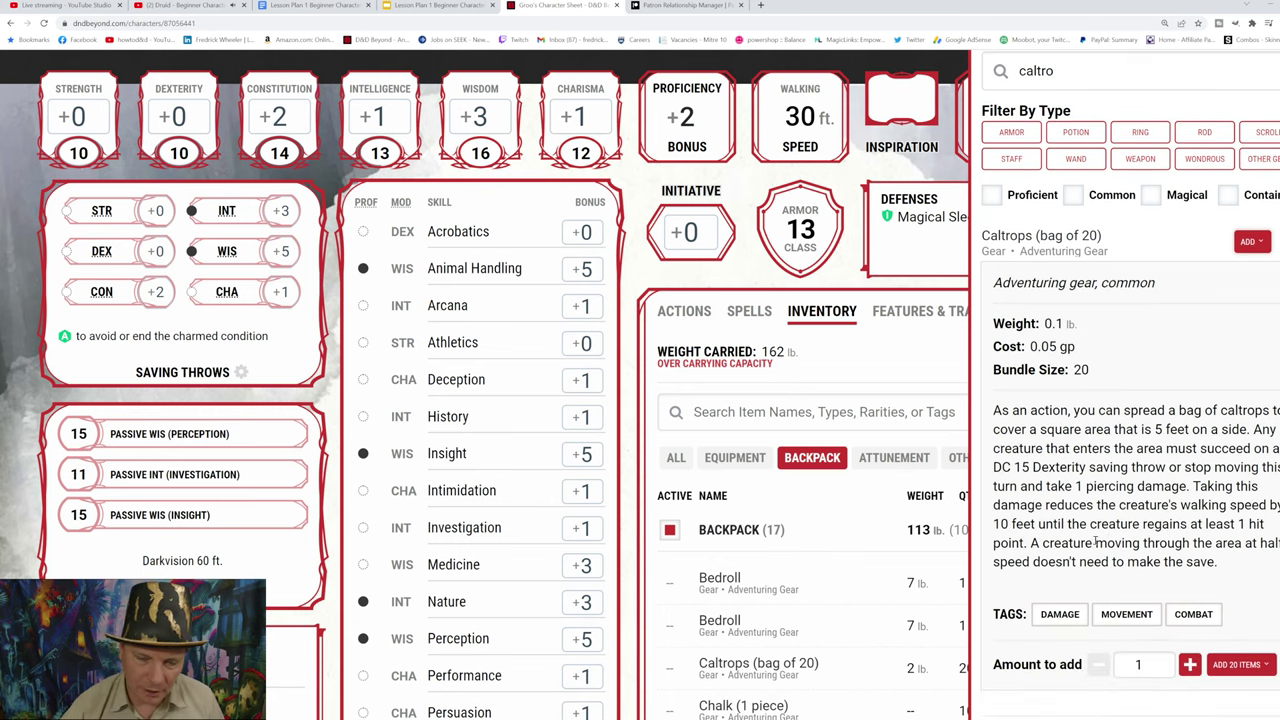
scroll(1095, 540, down, 3)
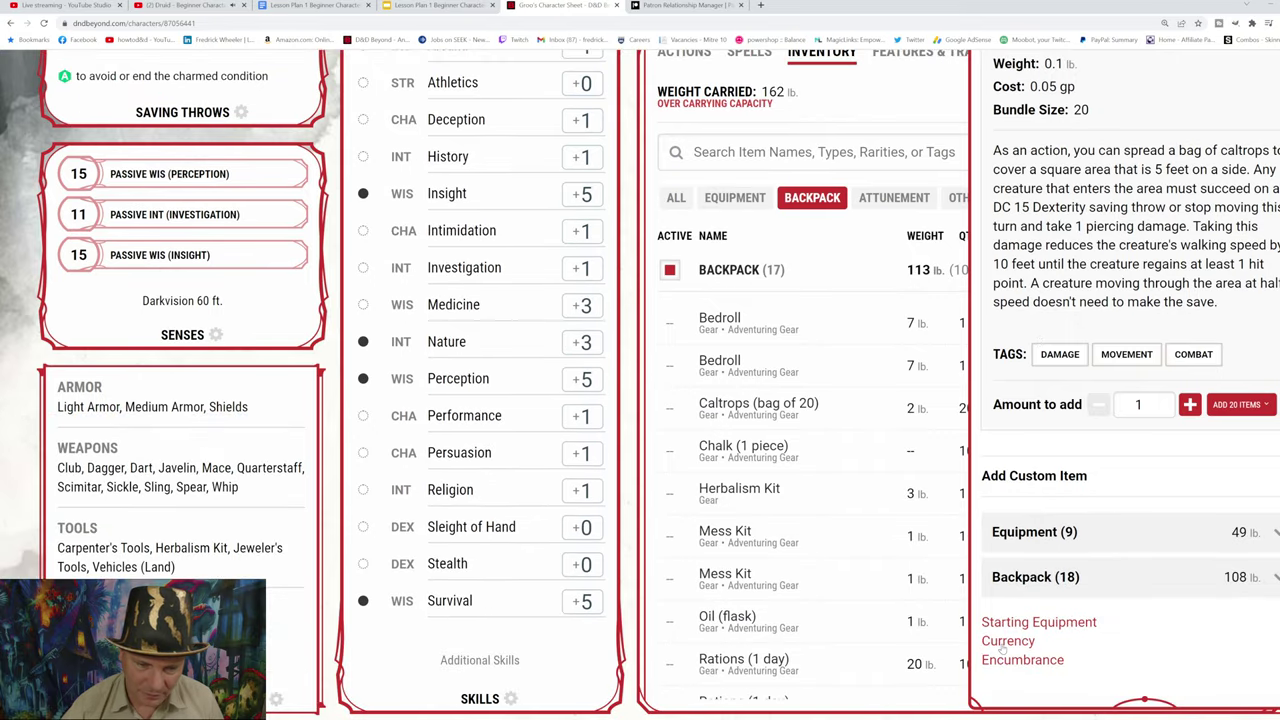
scroll(1108, 518, up, 1)
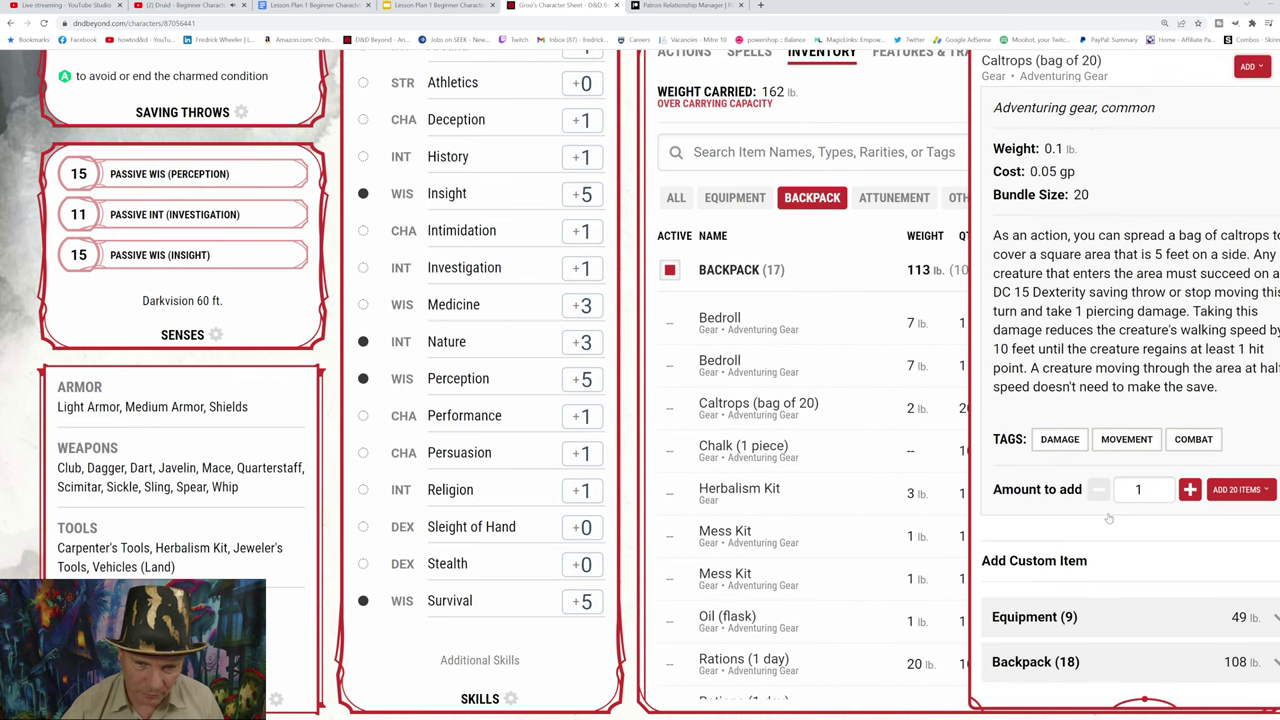
scroll(1108, 512, down, 1)
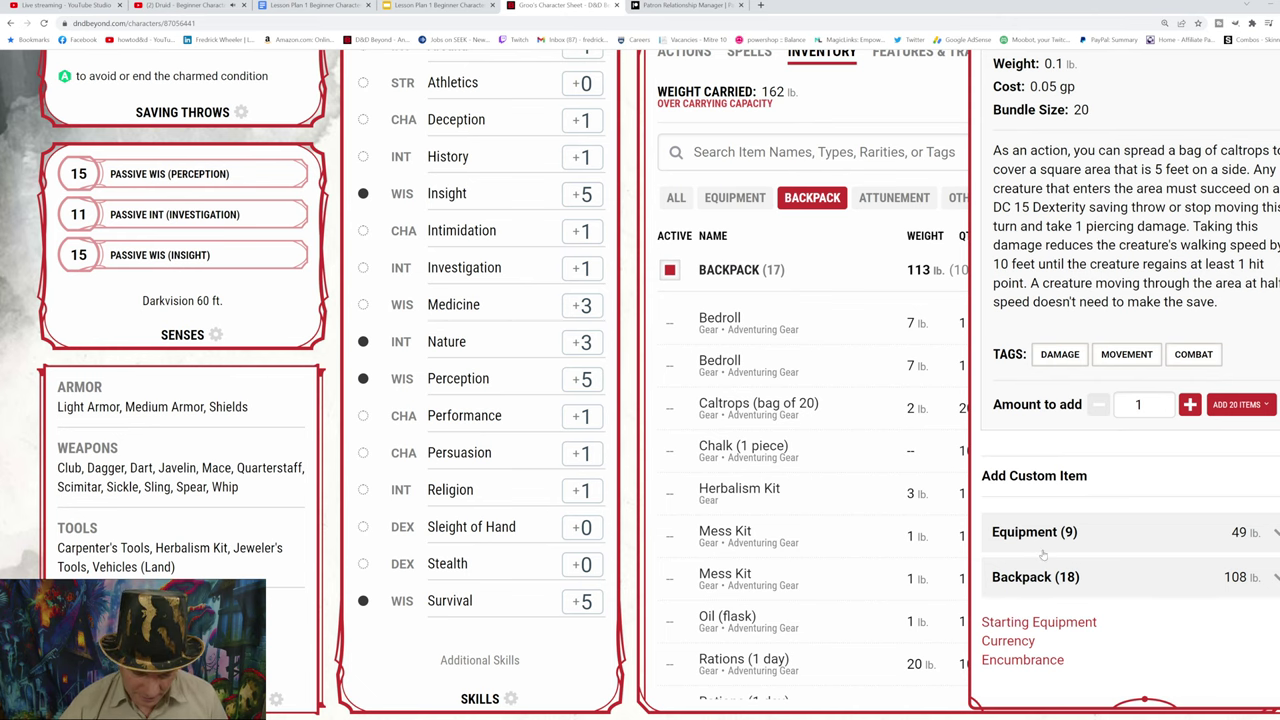
scroll(1043, 554, up, 1)
click(858, 100)
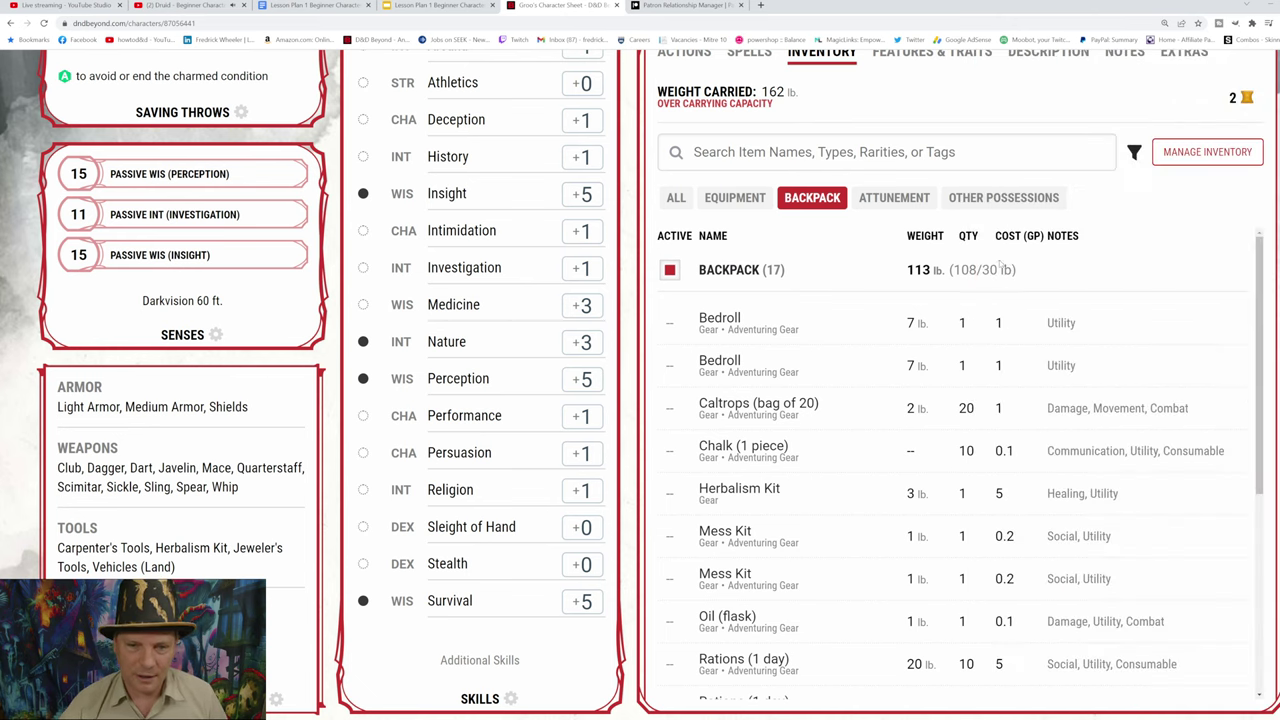
Step: Reopen the inventory management, filter the items for "bag of" and add one Little Bag of Sand to the Equipment
scroll(1049, 387, up, 4)
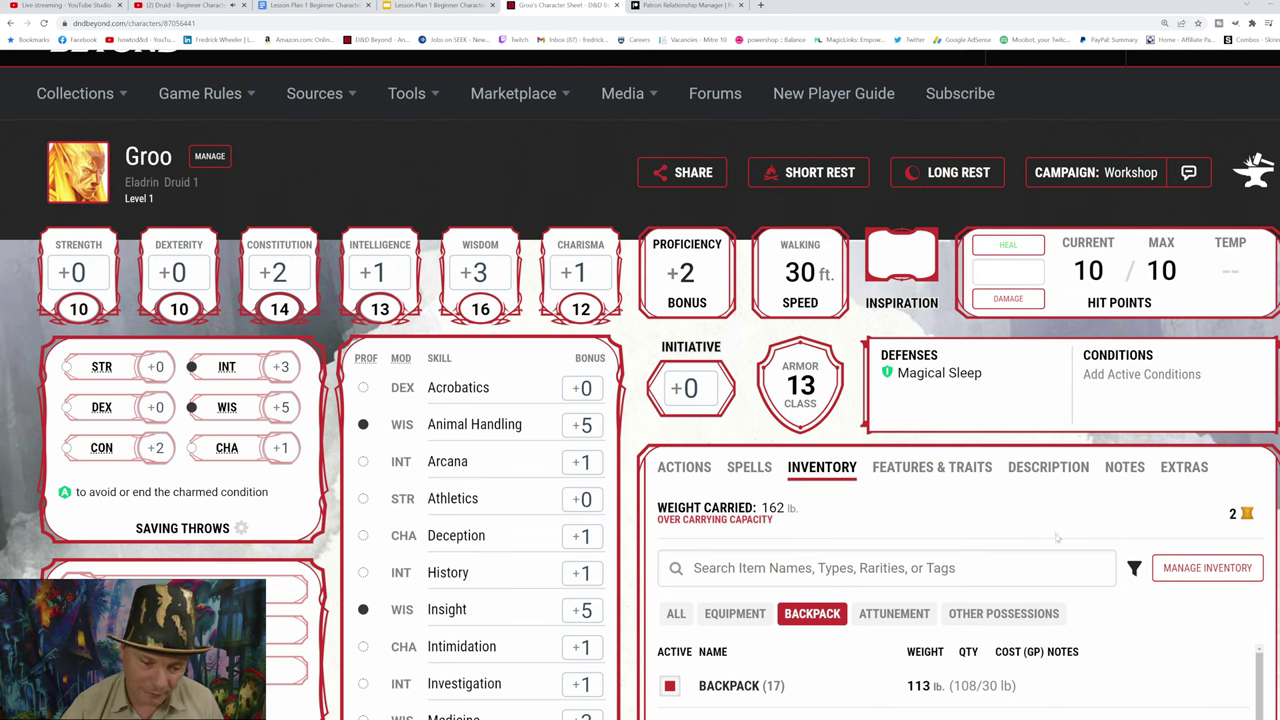
click(1212, 570)
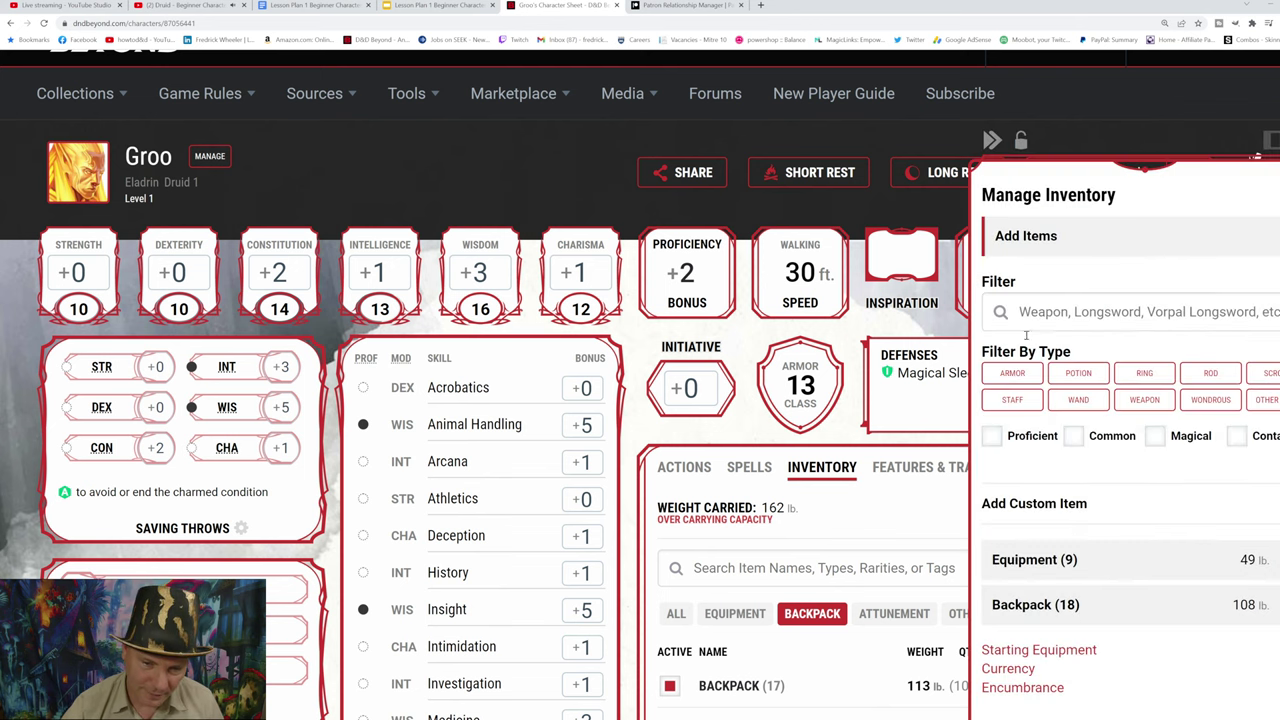
click(1037, 303)
text(bag of)
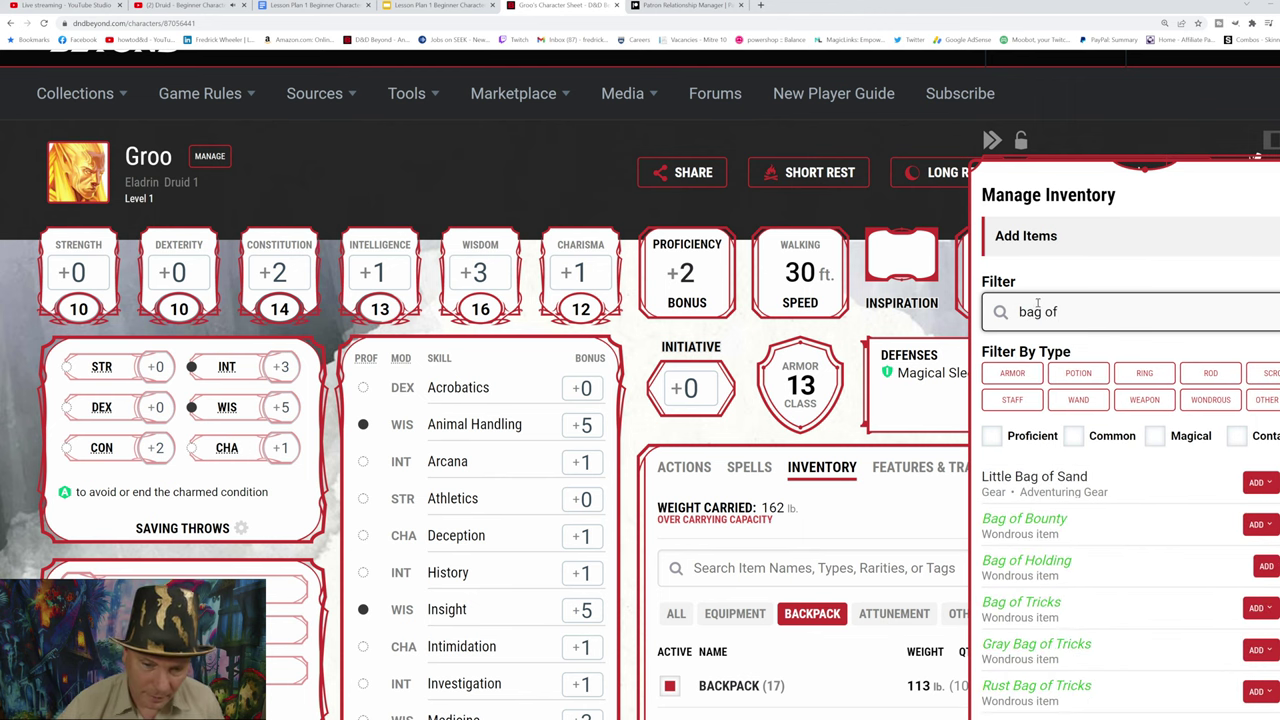
click(1063, 487)
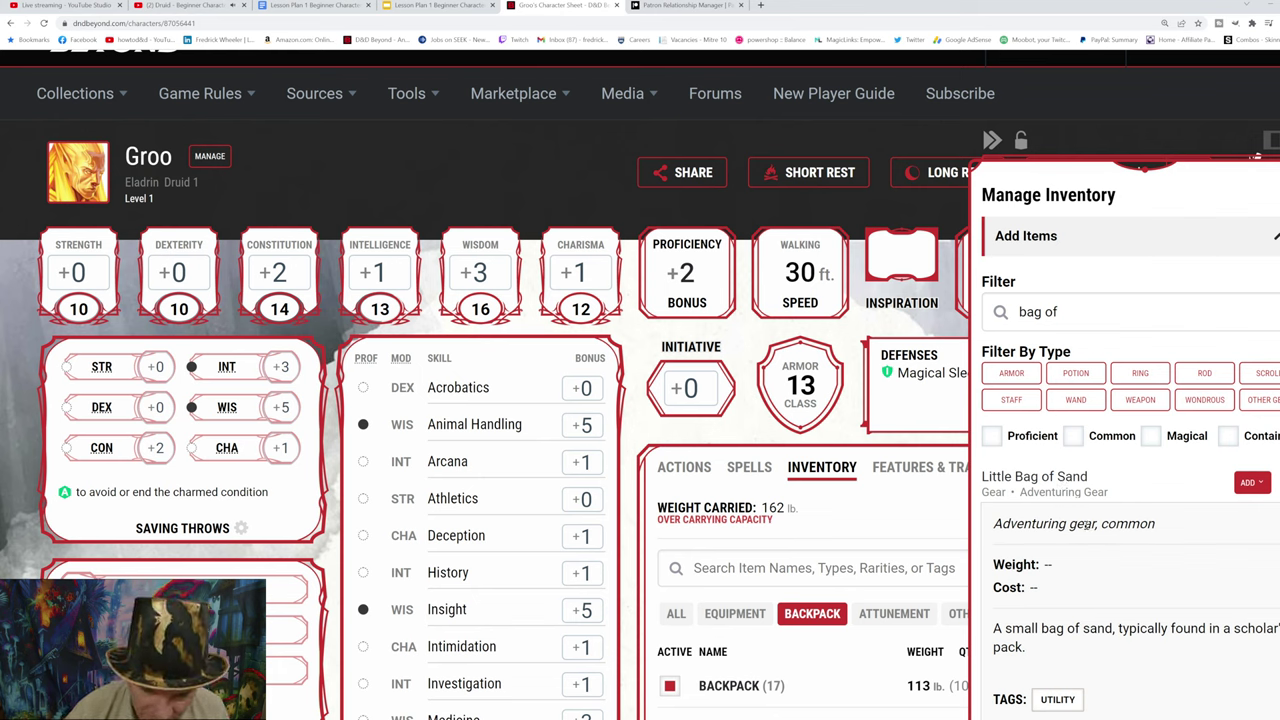
scroll(1085, 525, down, 2)
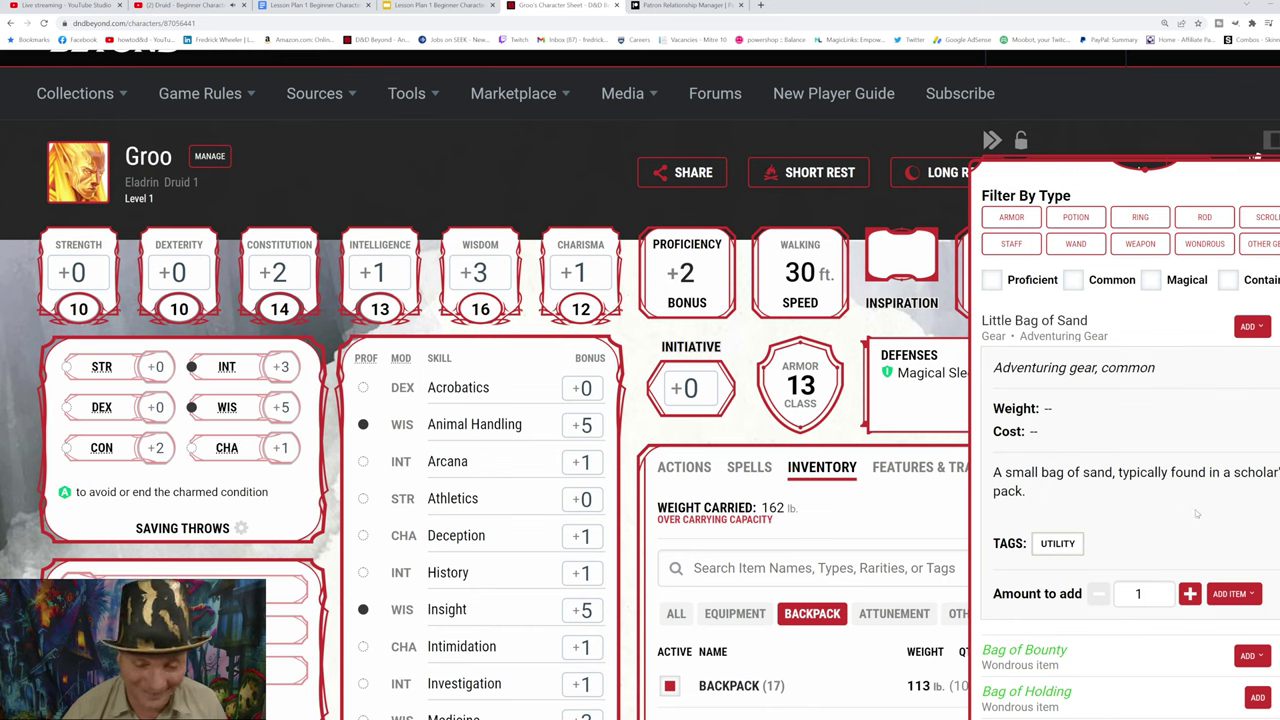
click(1234, 593)
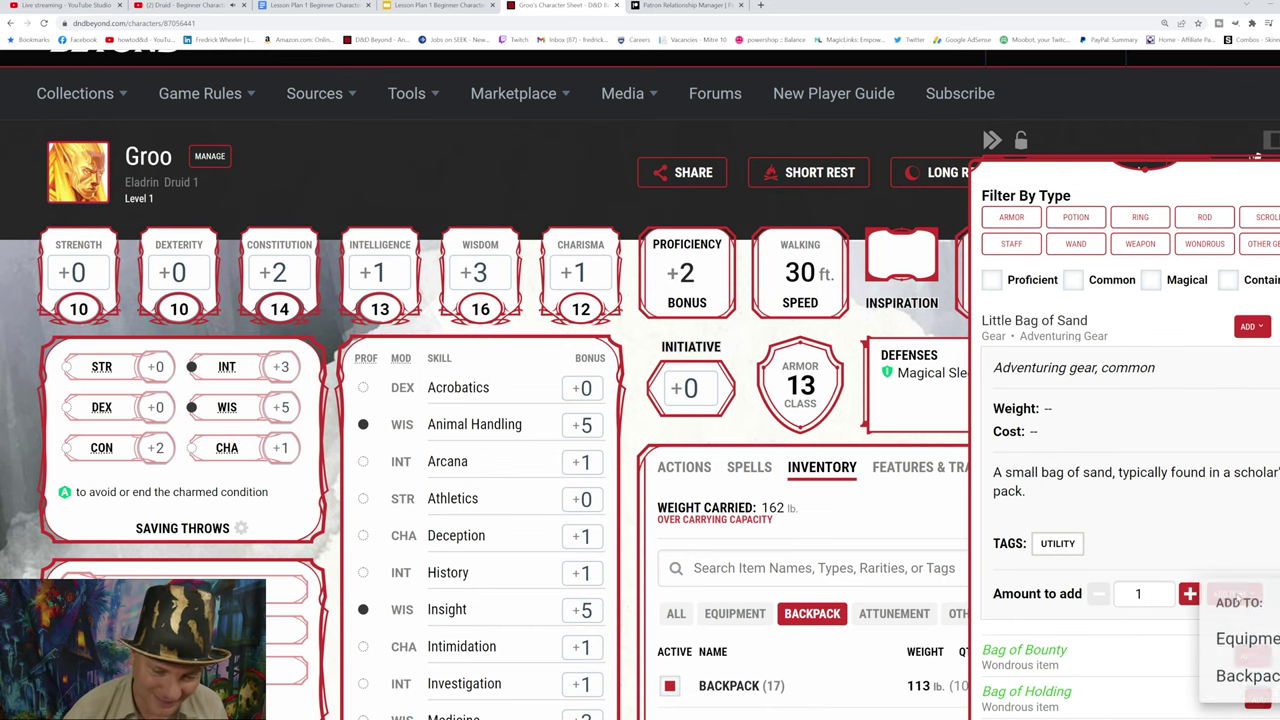
click(1256, 649)
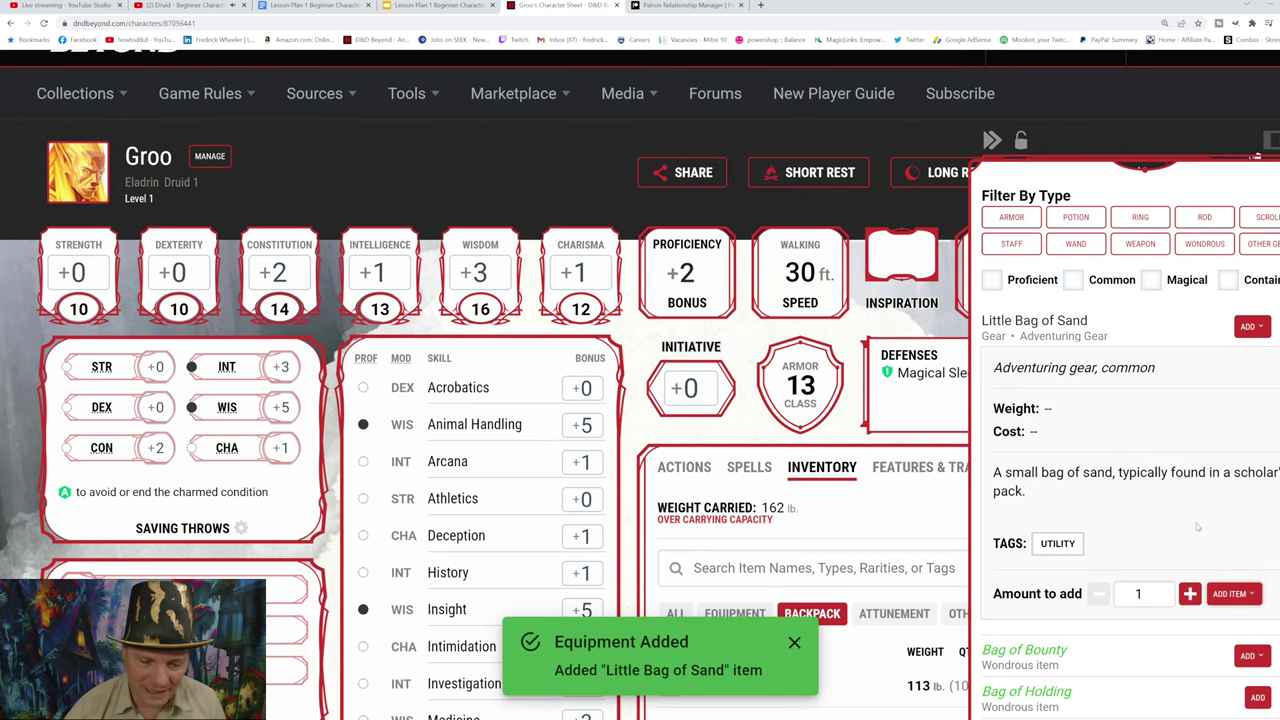
Step: Replace the addable-items filter with "ball" and expand the details of Ball Bearings (bag of 1,000)
scroll(1196, 526, down, 5)
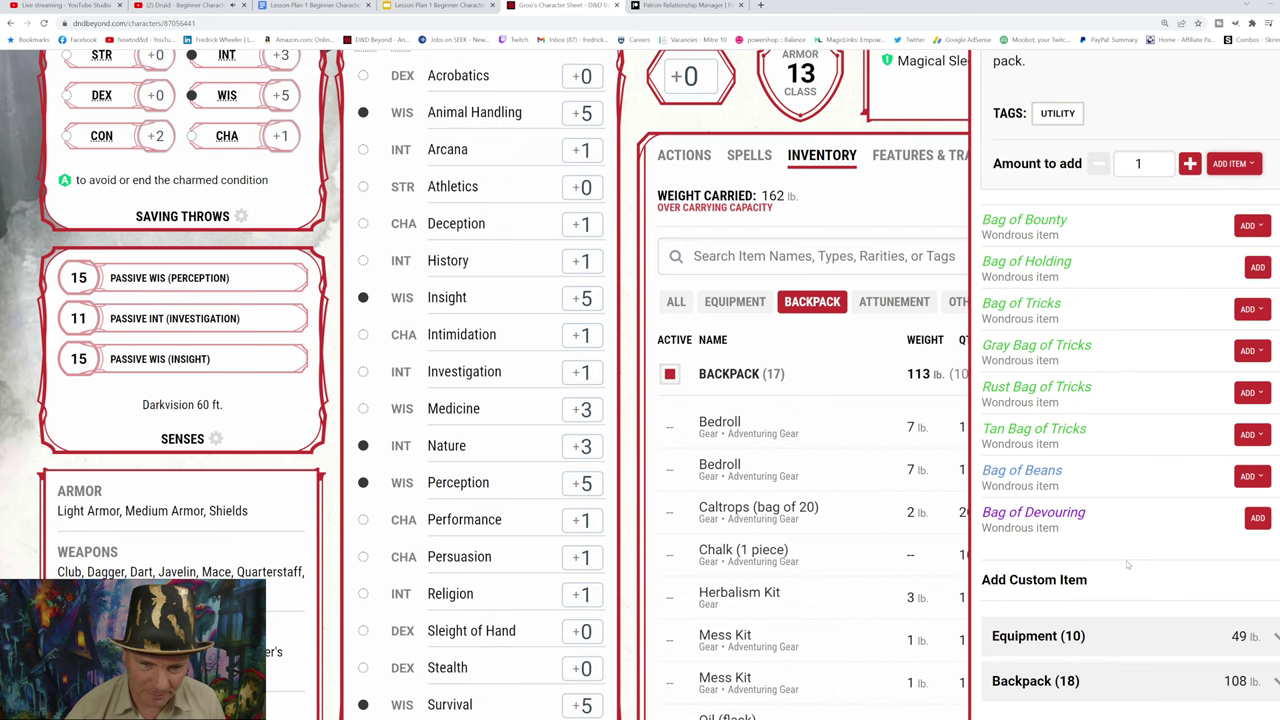
scroll(1126, 565, up, 3)
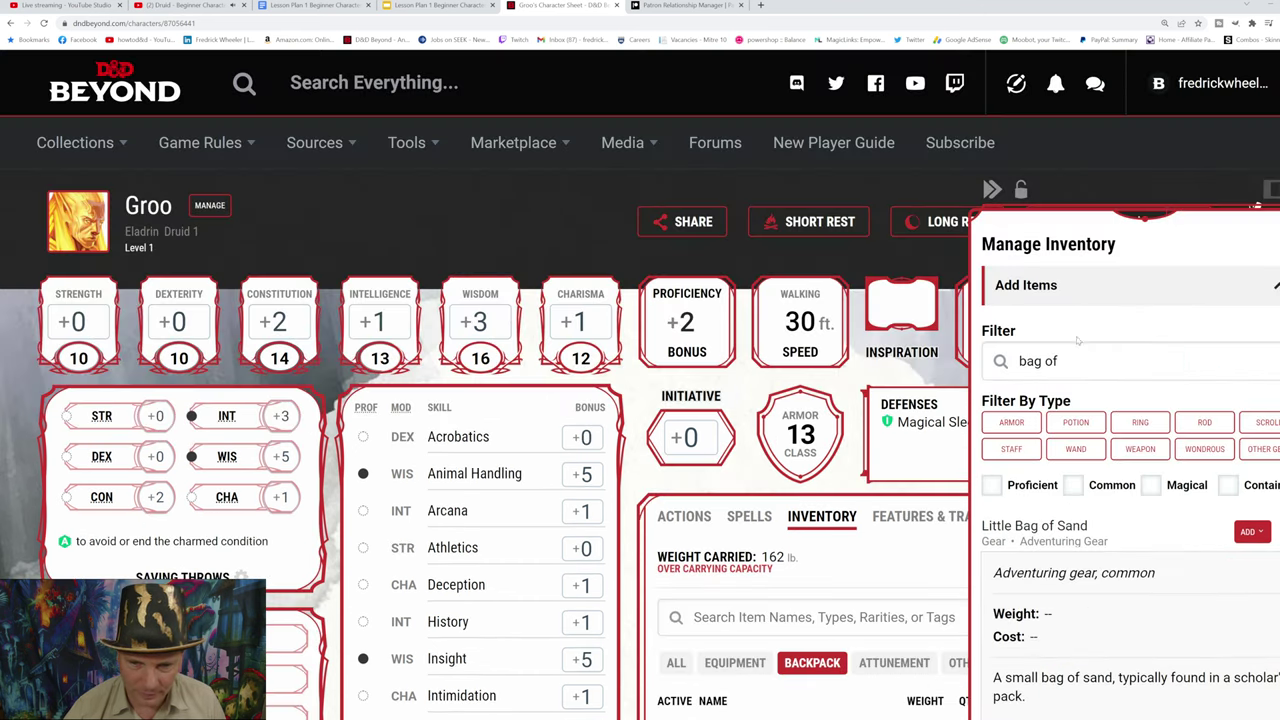
scroll(1077, 345, up, 4)
click(1060, 360)
drag(1062, 362, 1015, 362)
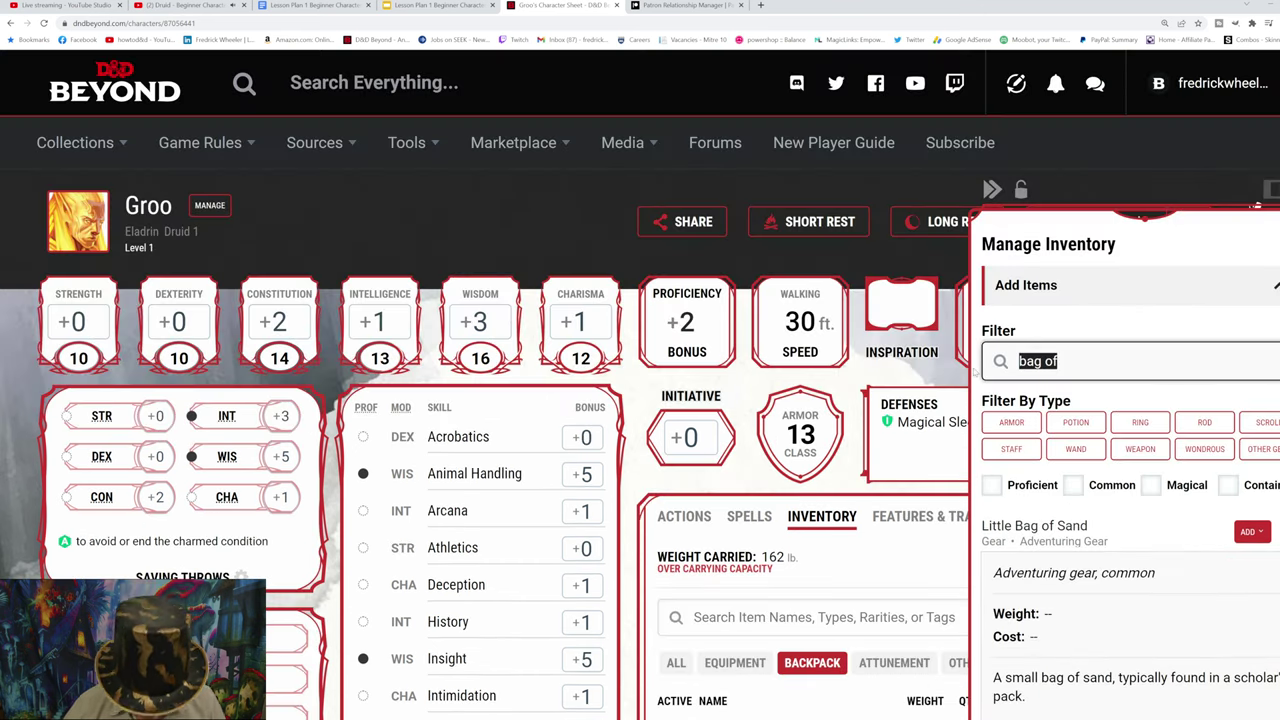
text(ball)
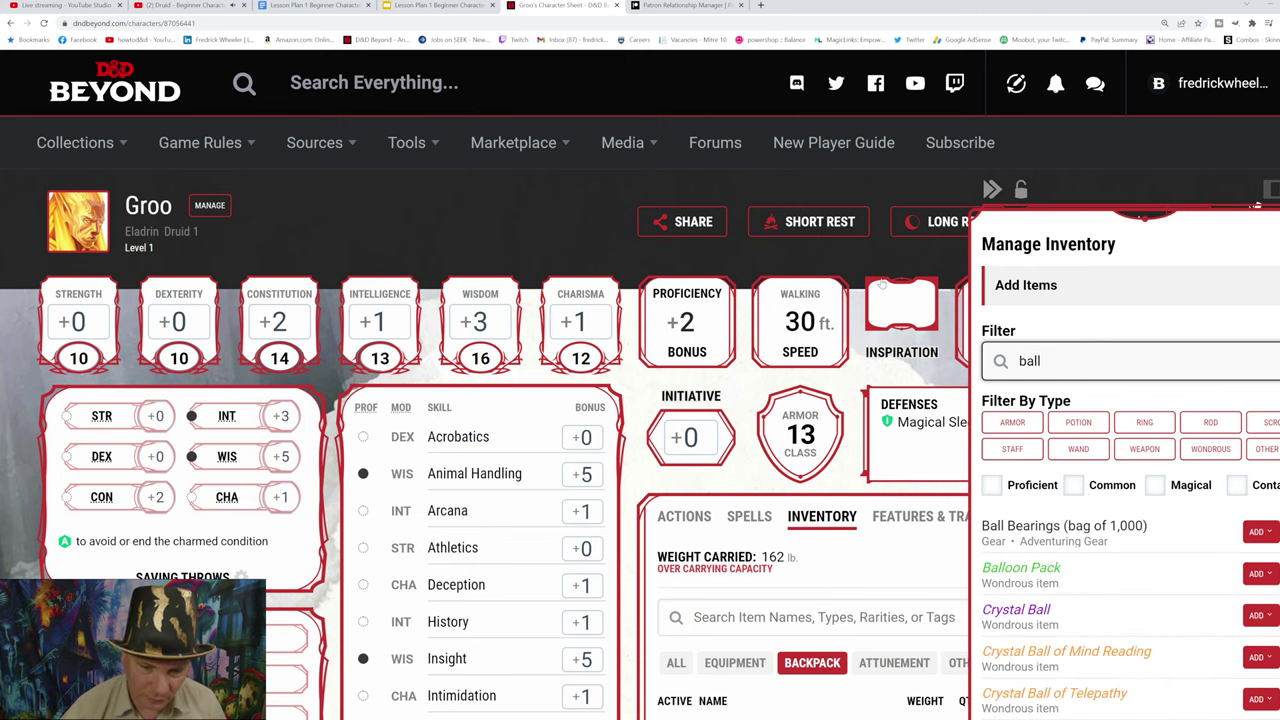
click(1006, 552)
scroll(1112, 536, down, 3)
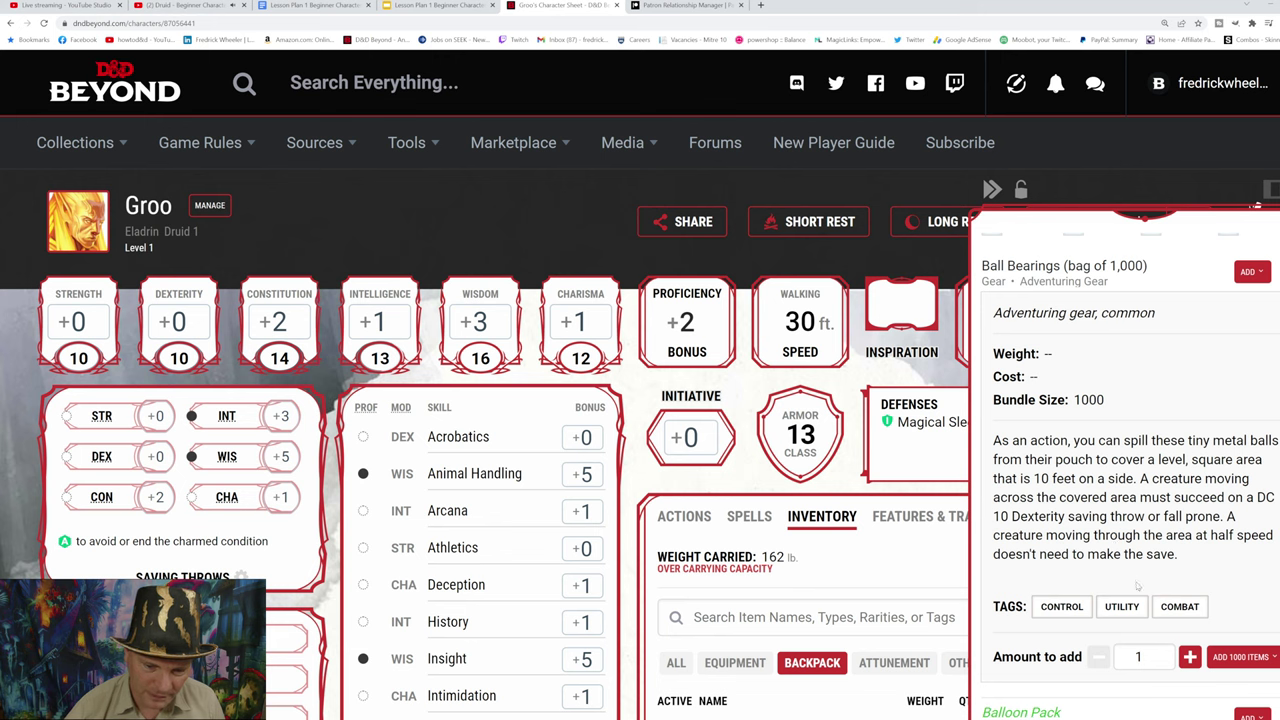
scroll(1179, 590, down, 1)
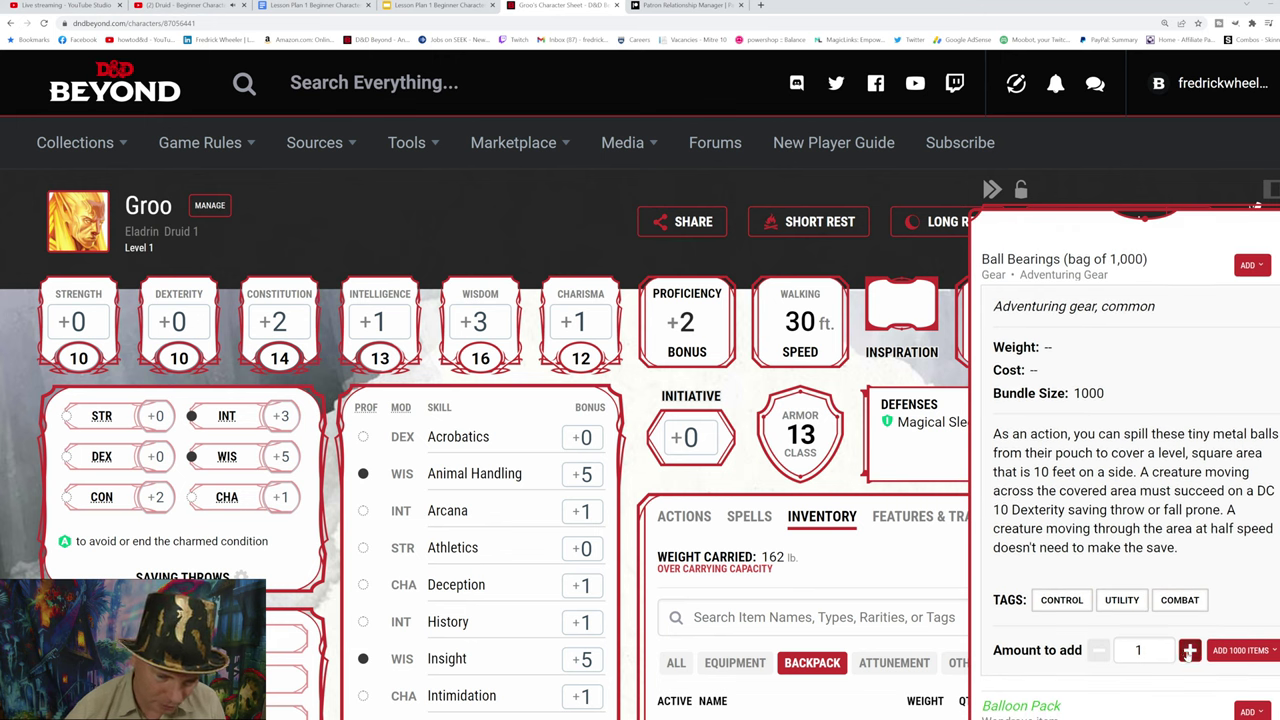
Step: Add one bundle of Ball Bearings (bag of 1,000) to the Backpack and return to the character sheet
click(1188, 651)
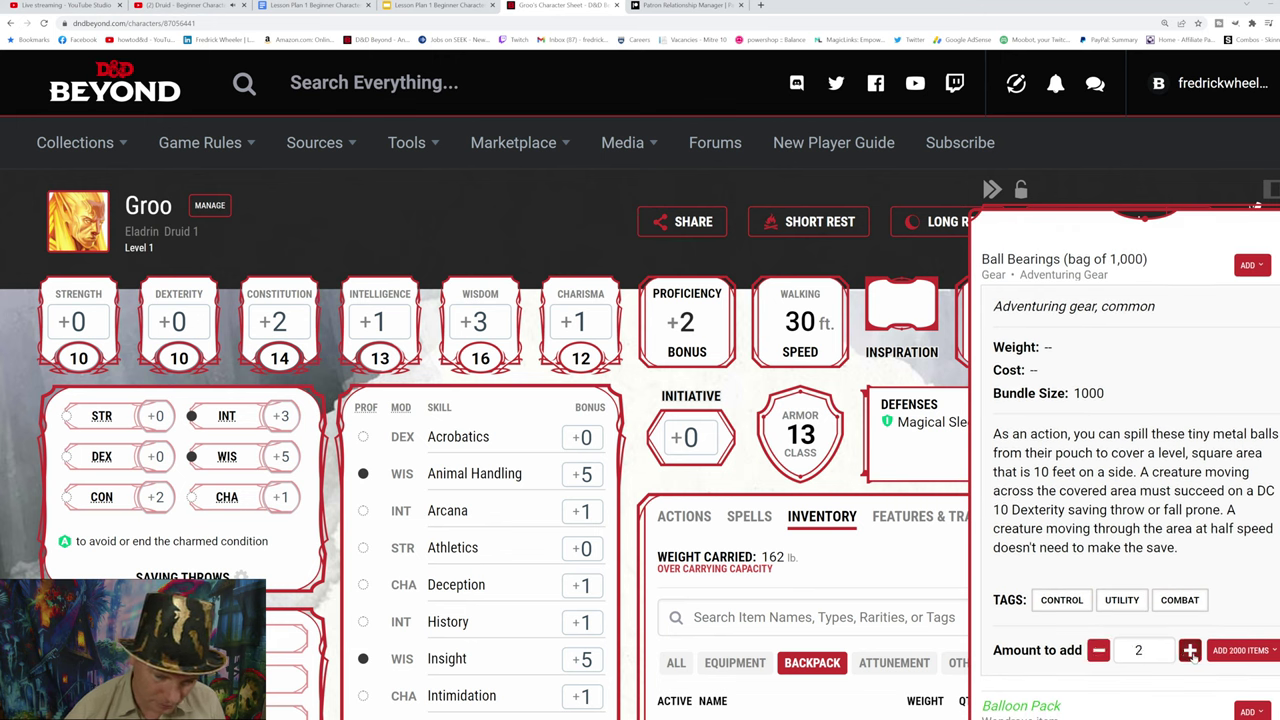
click(1097, 650)
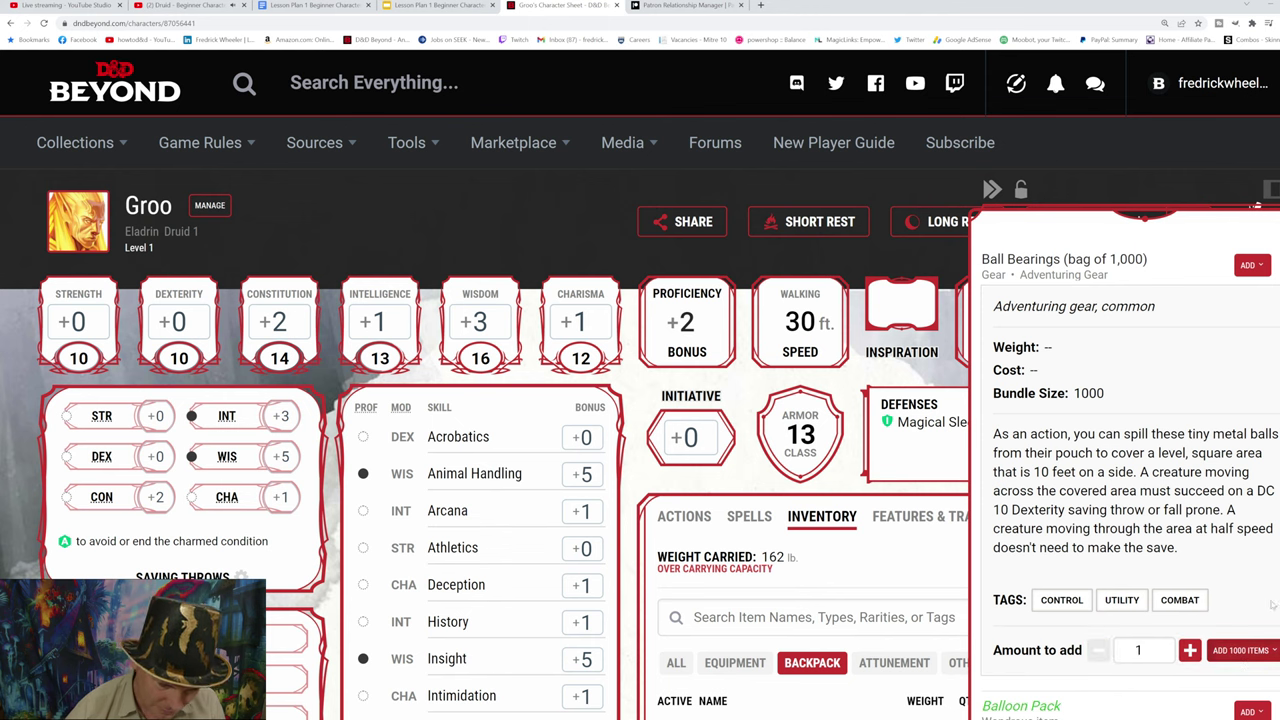
click(1250, 265)
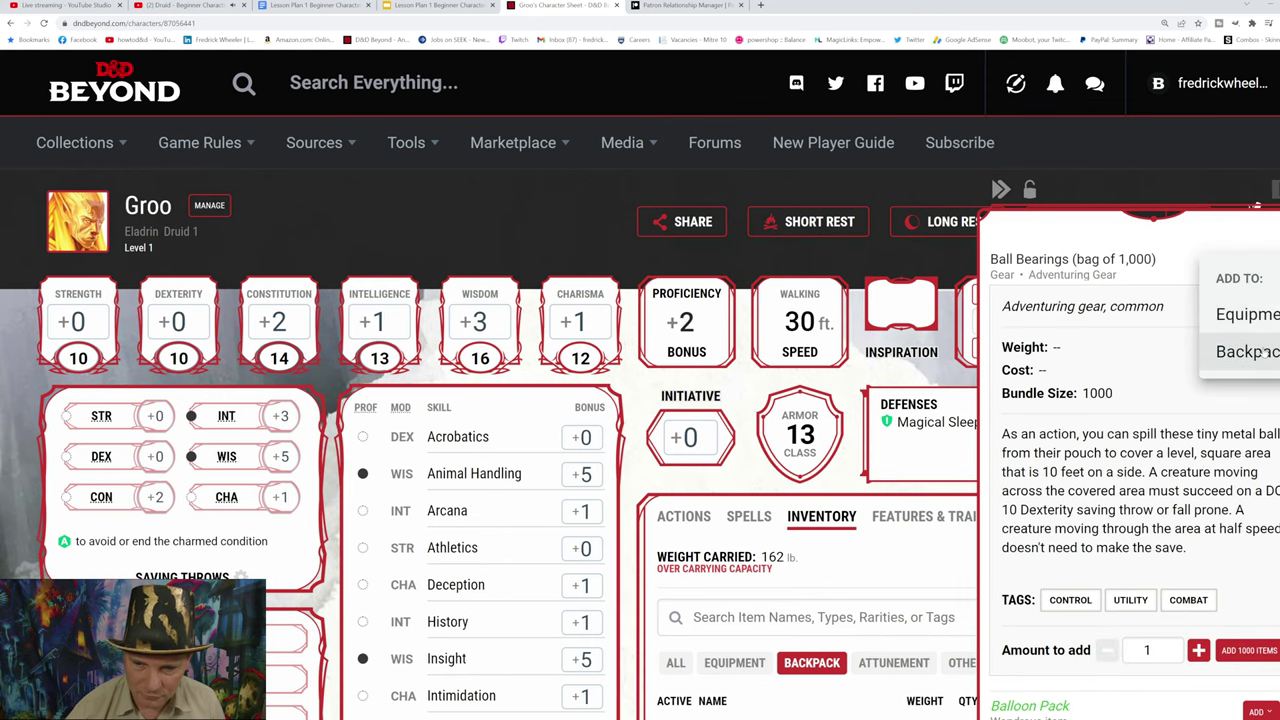
click(1263, 352)
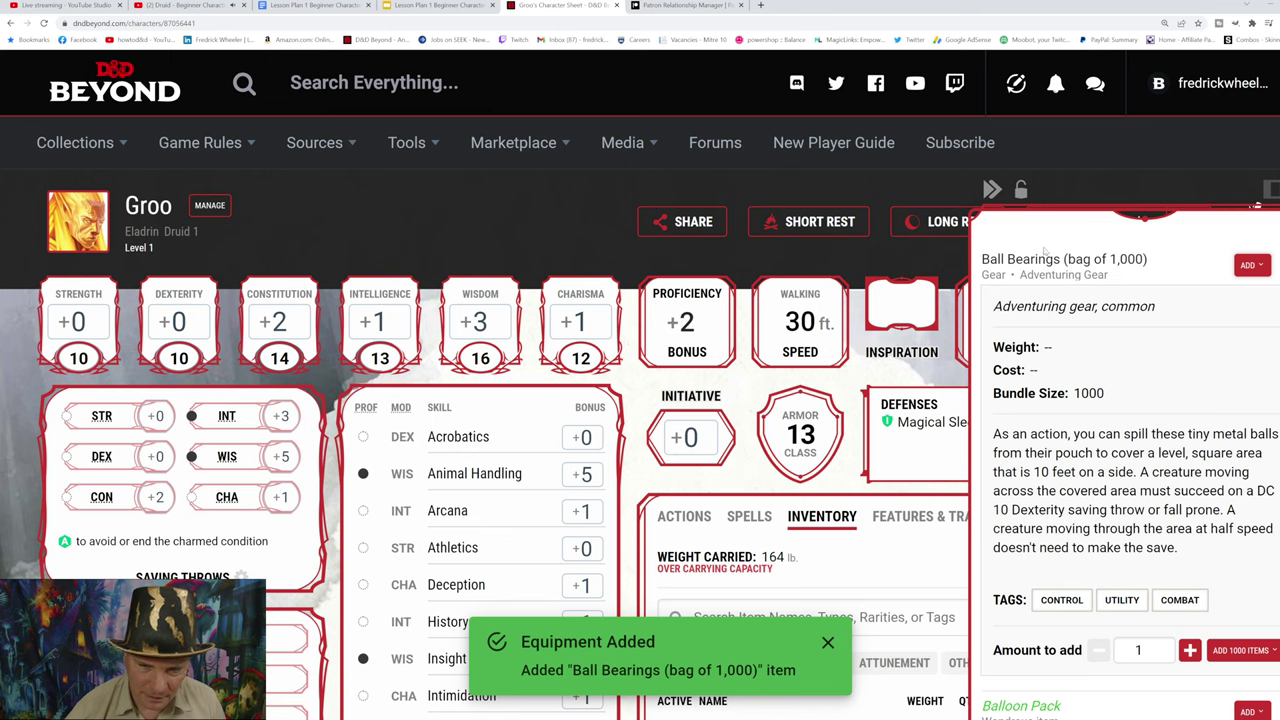
click(937, 265)
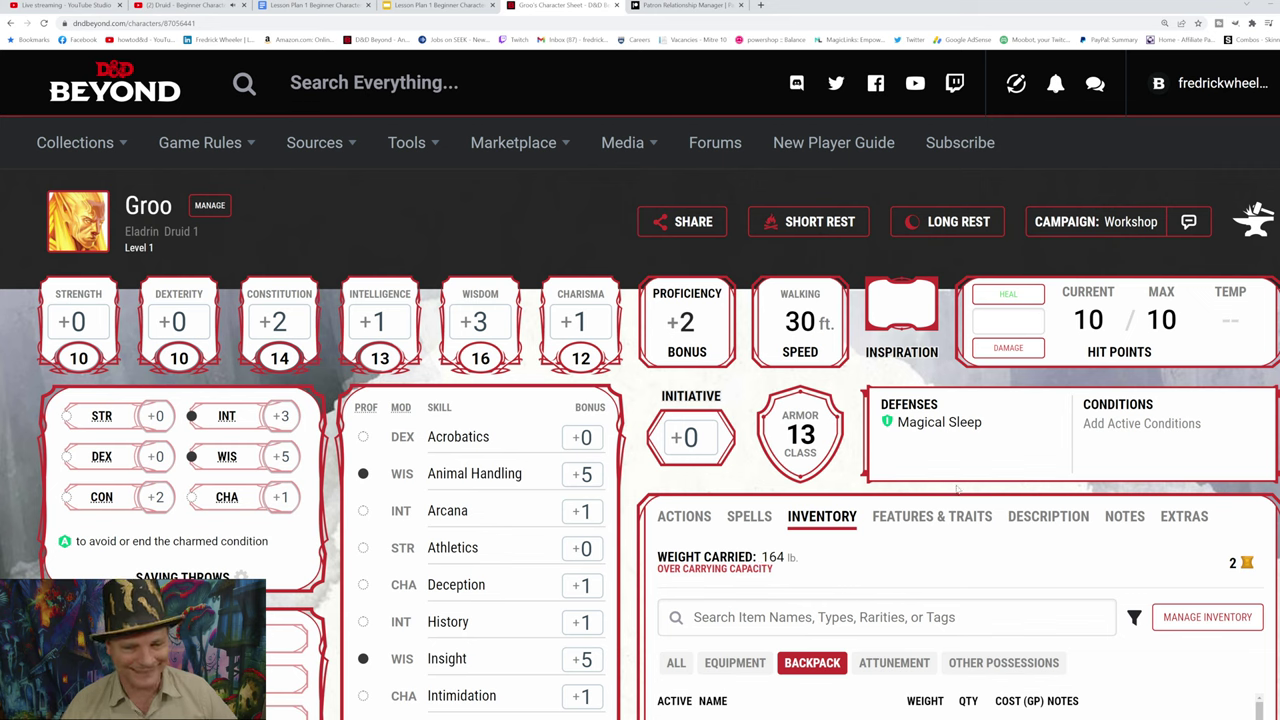
Step: Reopen the inventory management, filter the items for "mule", read the Donkey (or Mule) details and return to the character sheet
click(1188, 622)
click(1030, 366)
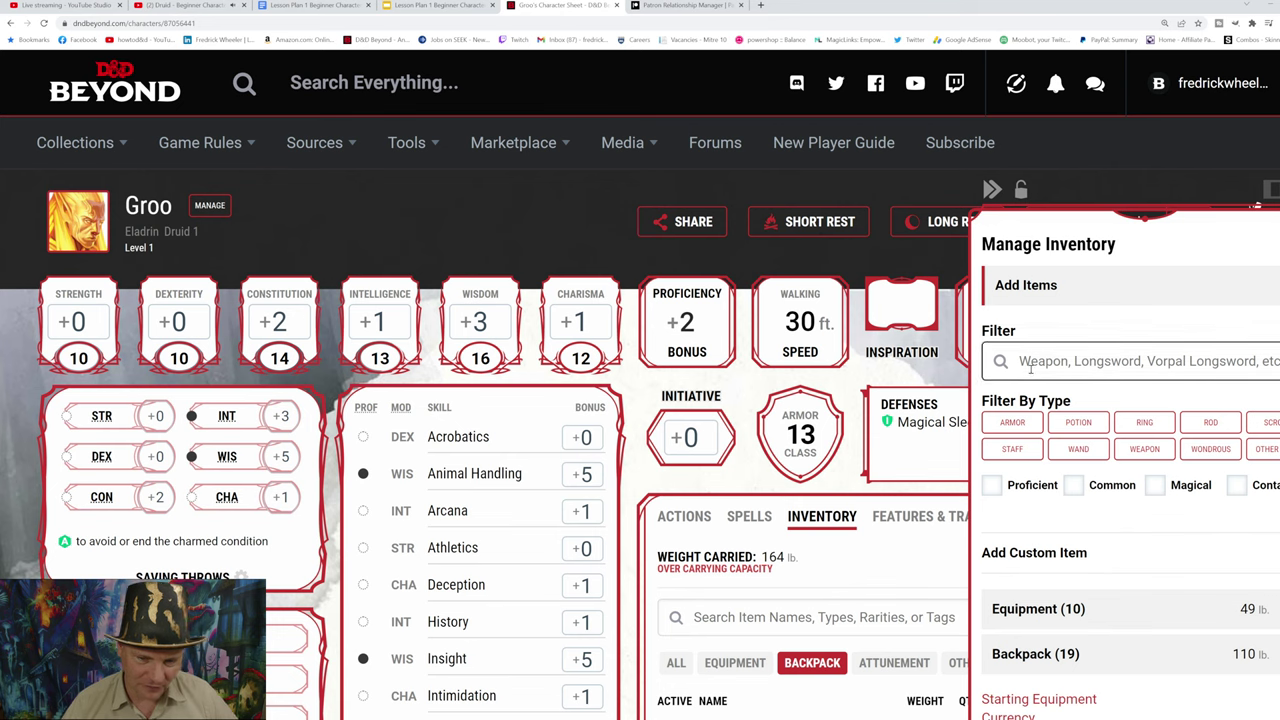
text(mule)
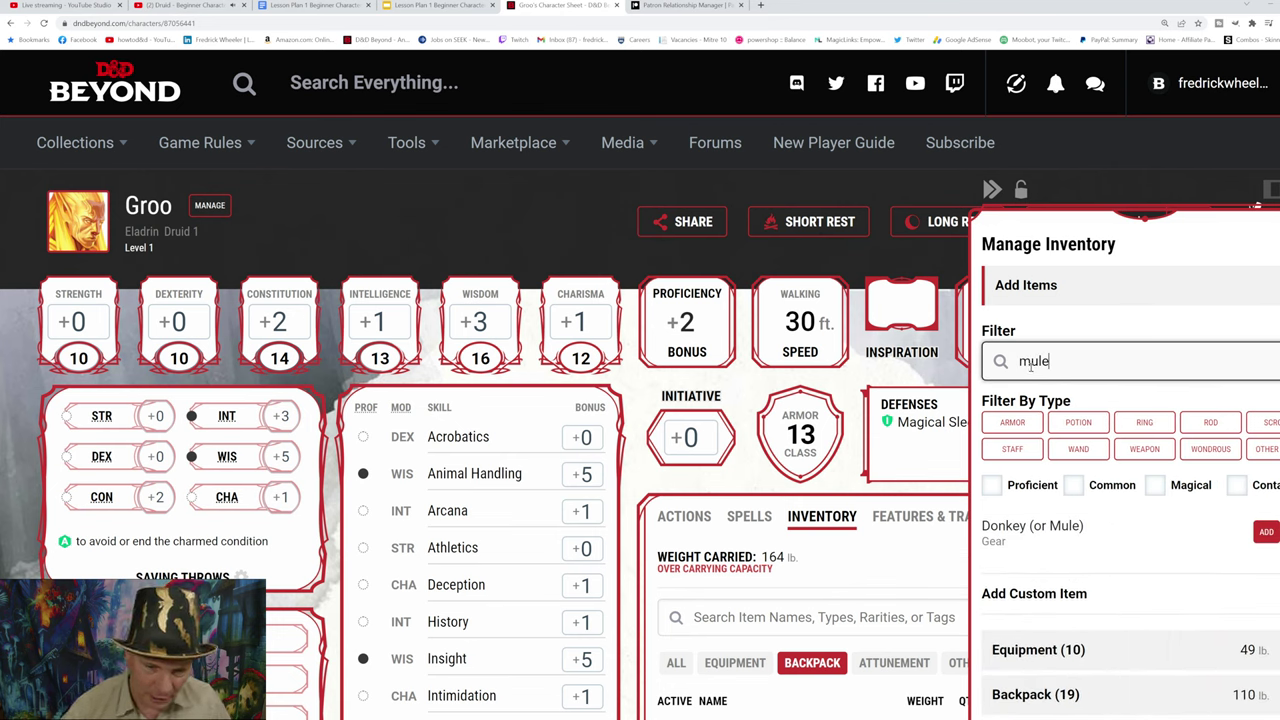
click(1015, 538)
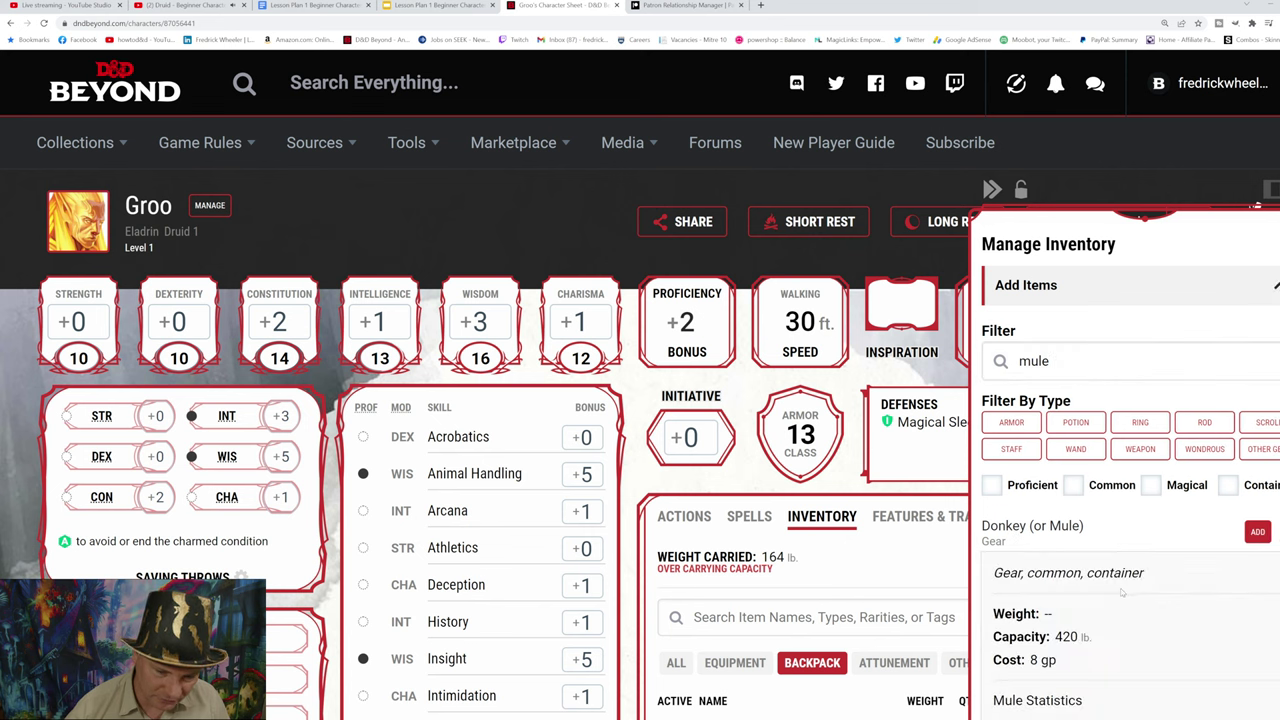
scroll(1122, 592, down, 3)
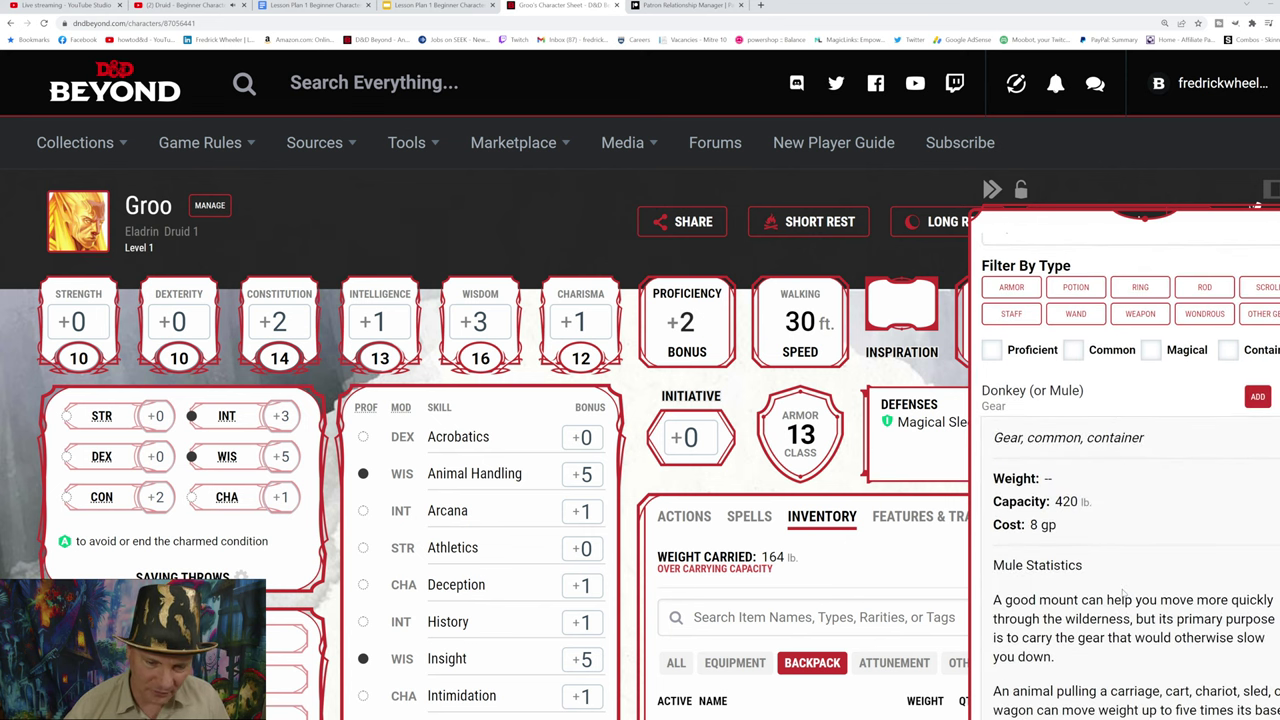
scroll(1122, 593, up, 3)
click(959, 270)
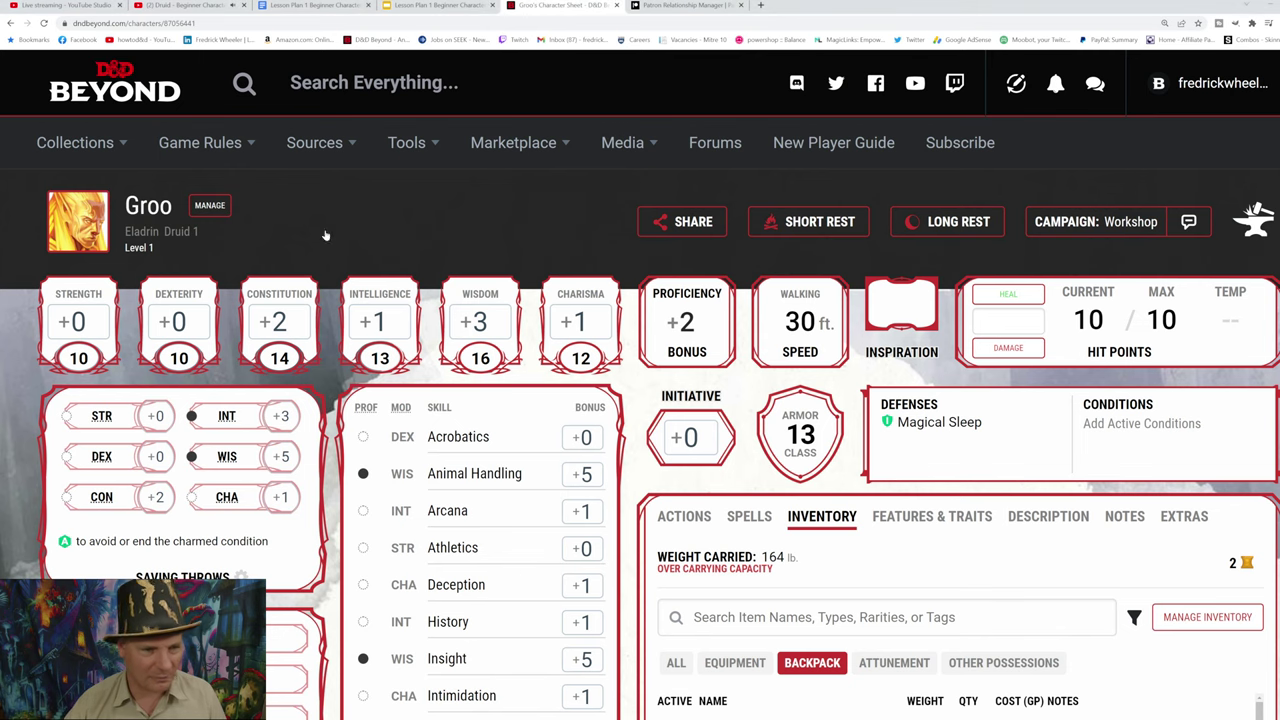
Step: Open the character's management options, look through the play and share entries, and return to the top of the character sheet
mouse_move(205, 142)
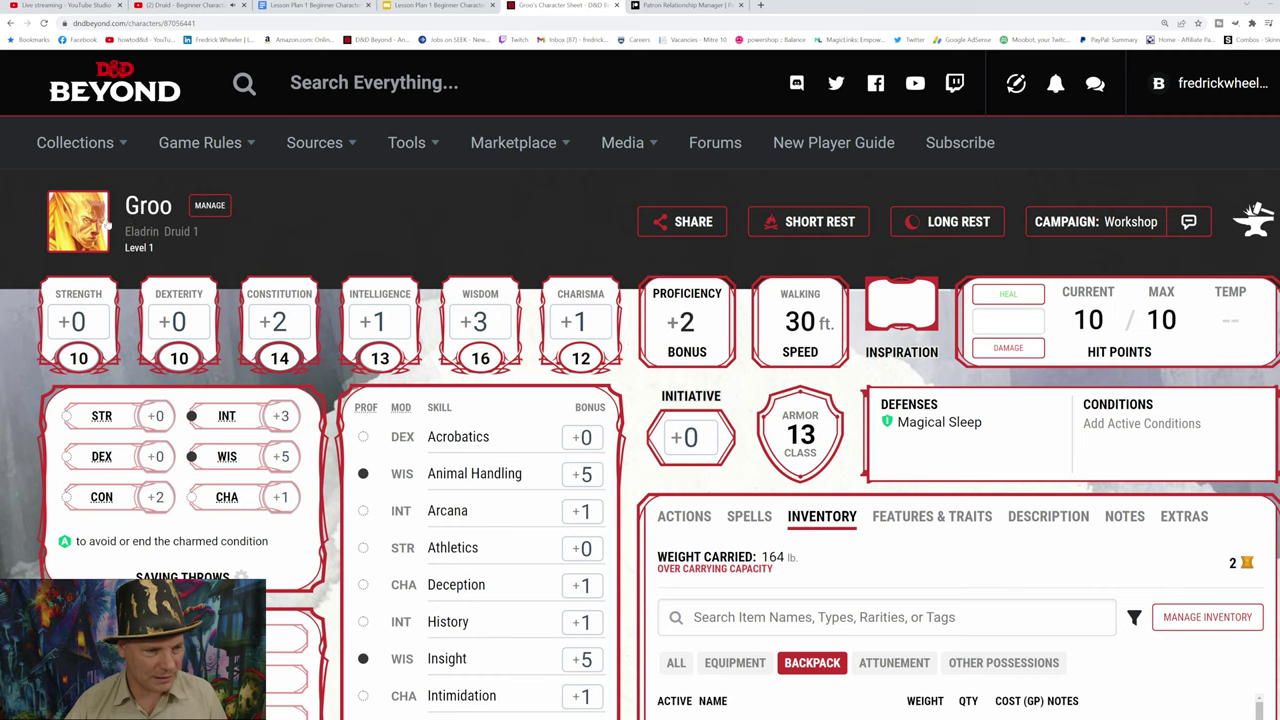
click(207, 210)
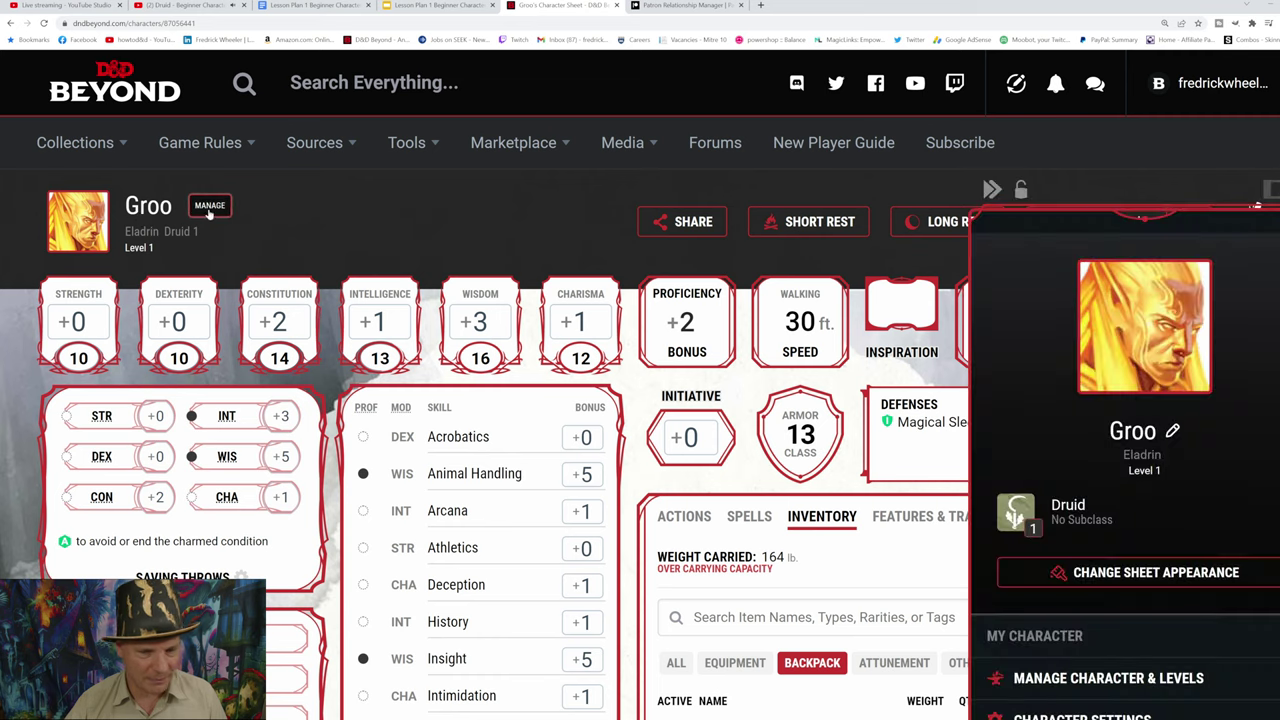
scroll(1110, 570, down, 4)
scroll(1110, 563, down, 1)
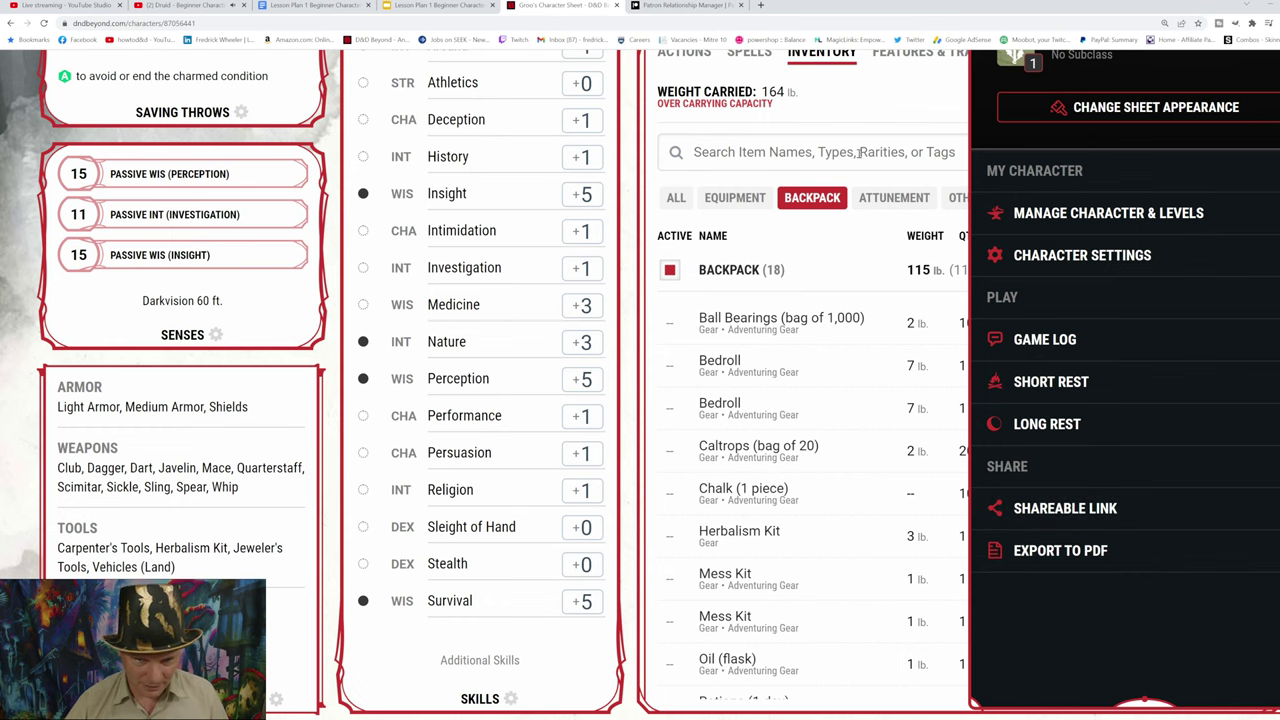
scroll(860, 165, up, 3)
click(922, 364)
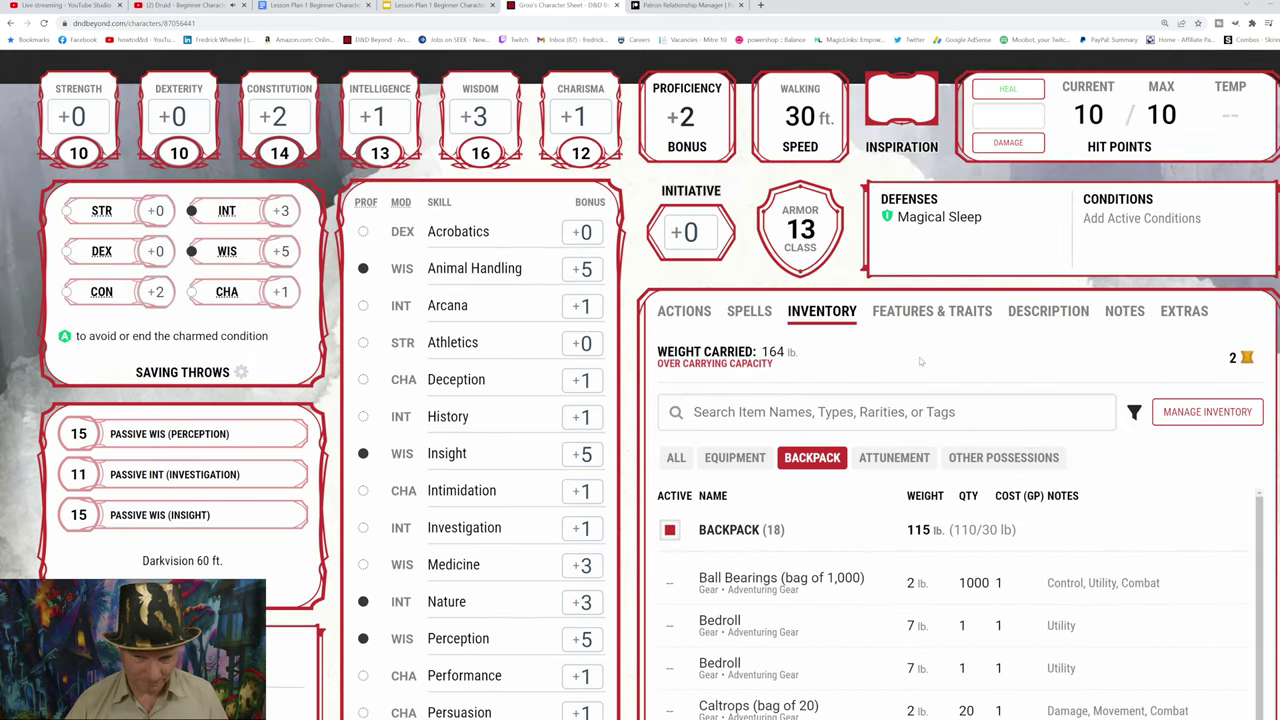
scroll(566, 252, up, 1)
scroll(566, 252, up, 2)
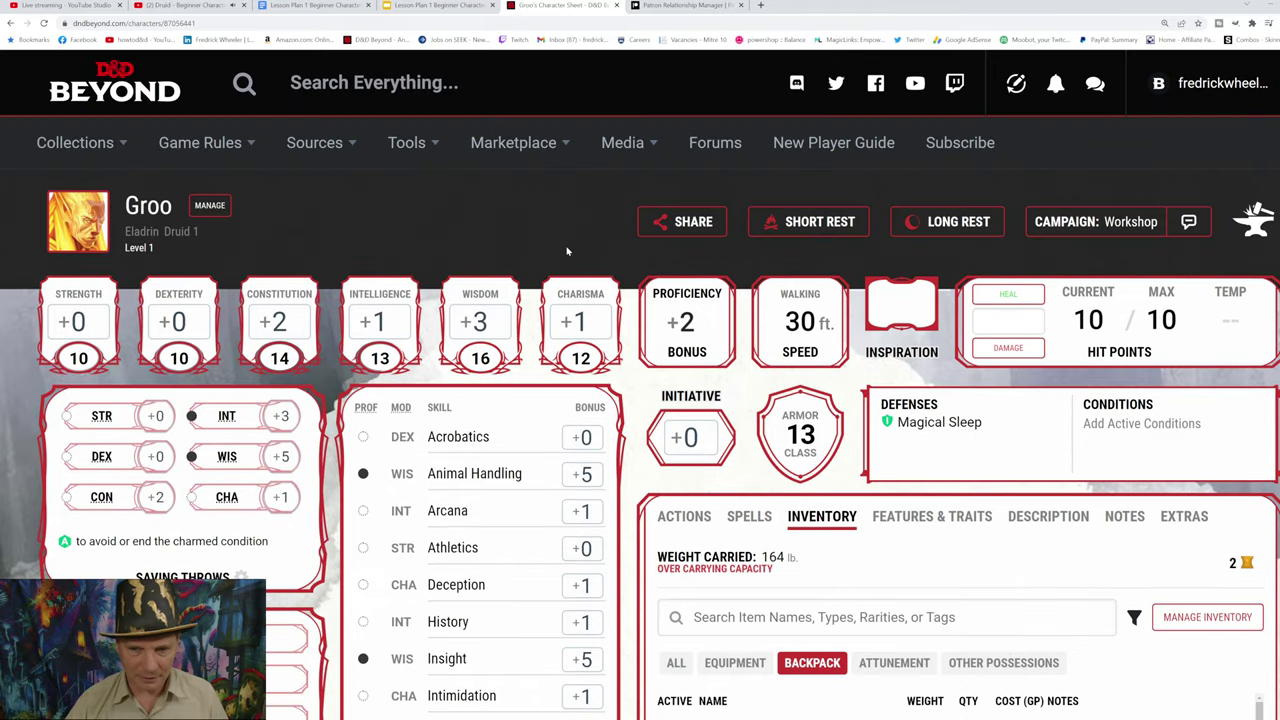